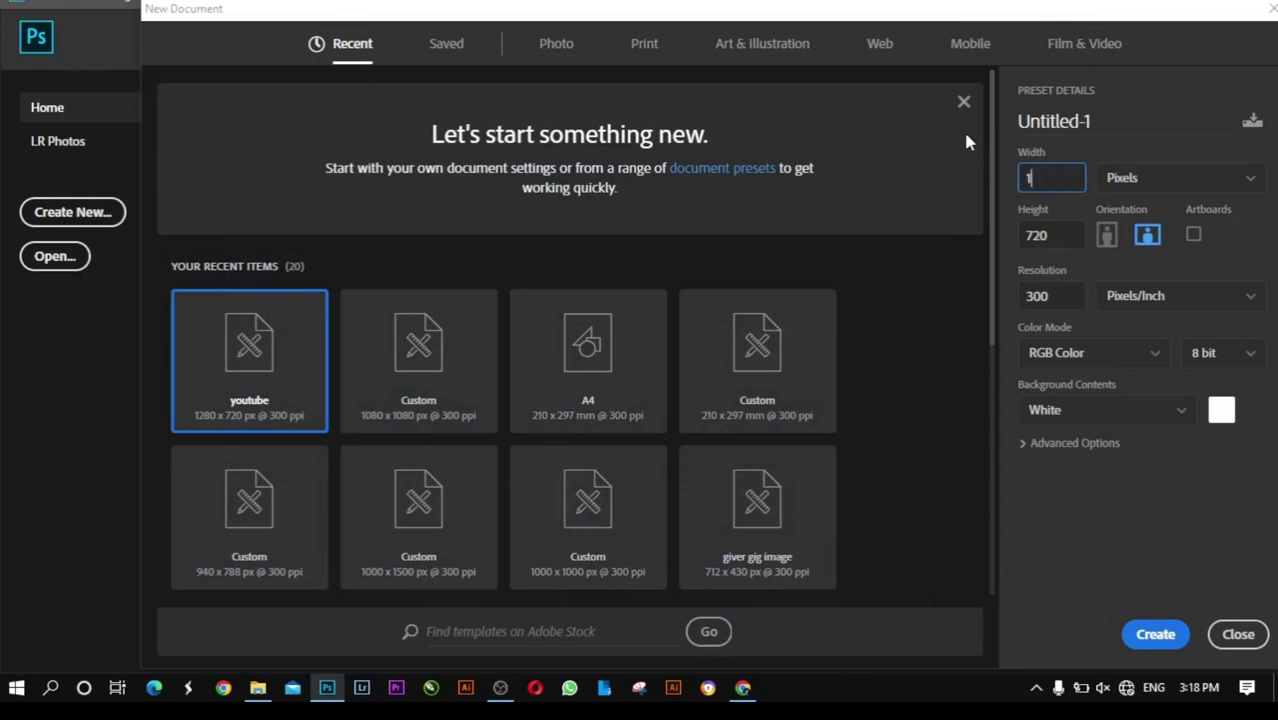
Step: Create a new 1080×1080 px document
{"action": "left_click", "coordinate": [1052, 236]}
{"action": "type", "text": "1080"}
{"action": "key", "text": "BackSpace"}
{"action": "key", "text": "BackSpace"}
{"action": "type", "text": "80"}
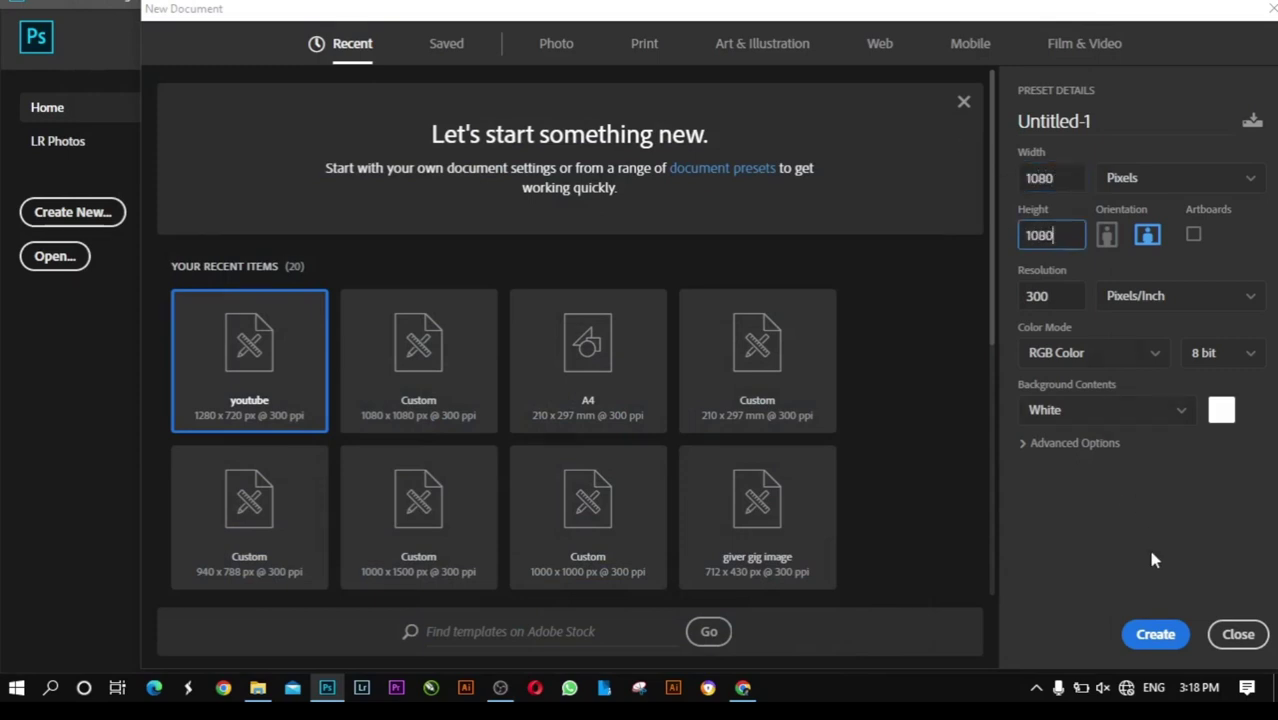
{"action": "left_click", "coordinate": [1155, 634]}
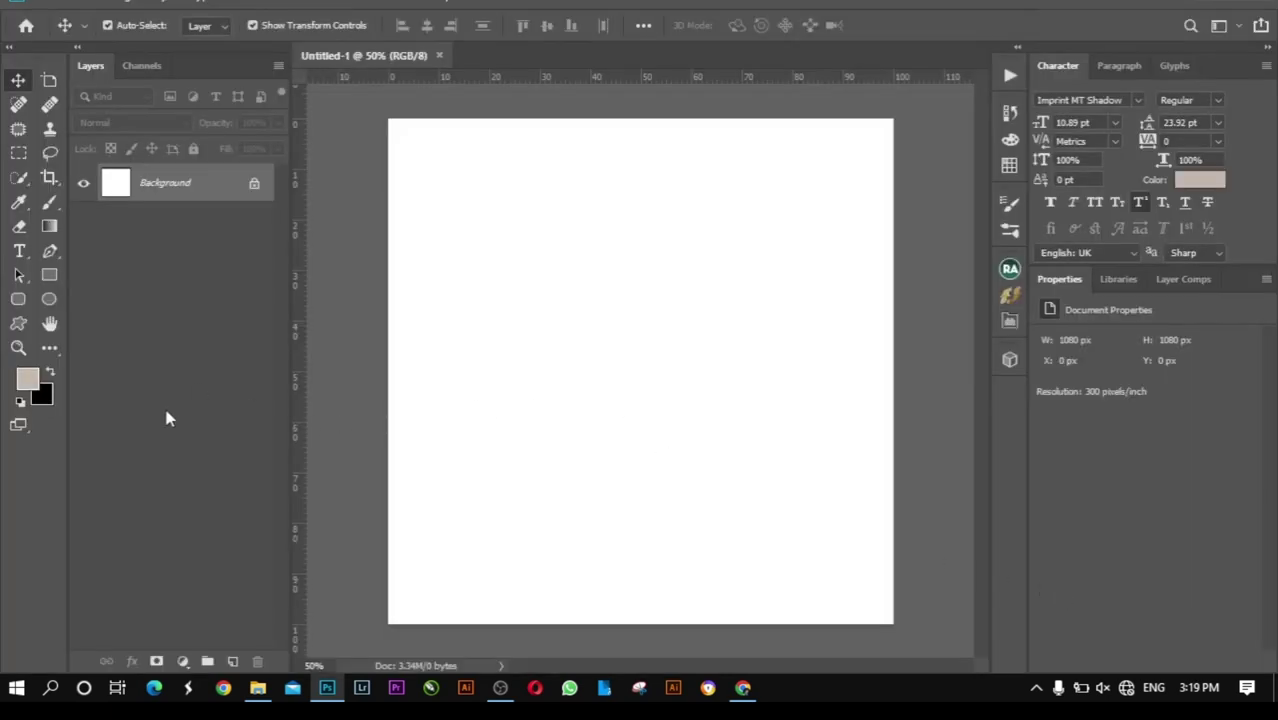
Step: Add a Solid Color fill layer with the dark hex colour 19000B
{"action": "left_click", "coordinate": [181, 661]}
{"action": "left_click", "coordinate": [240, 323]}
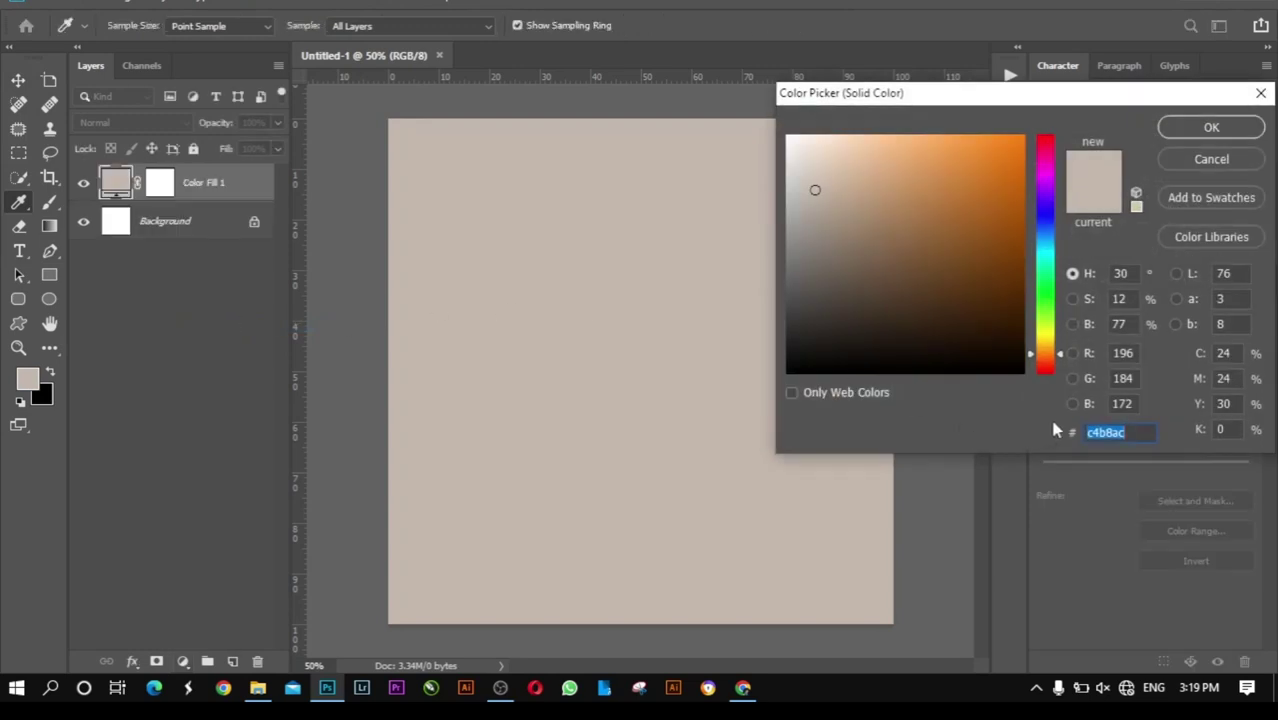
{"action": "type", "text": "19"}
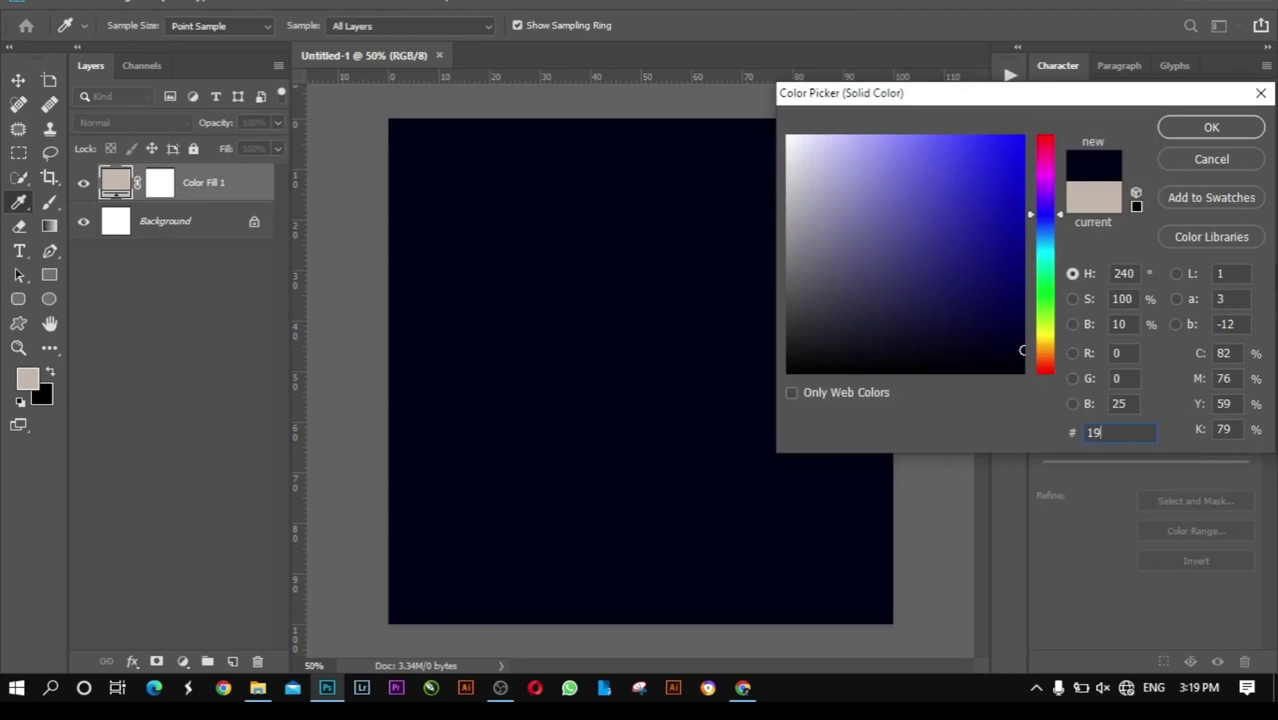
{"action": "type", "text": "000"}
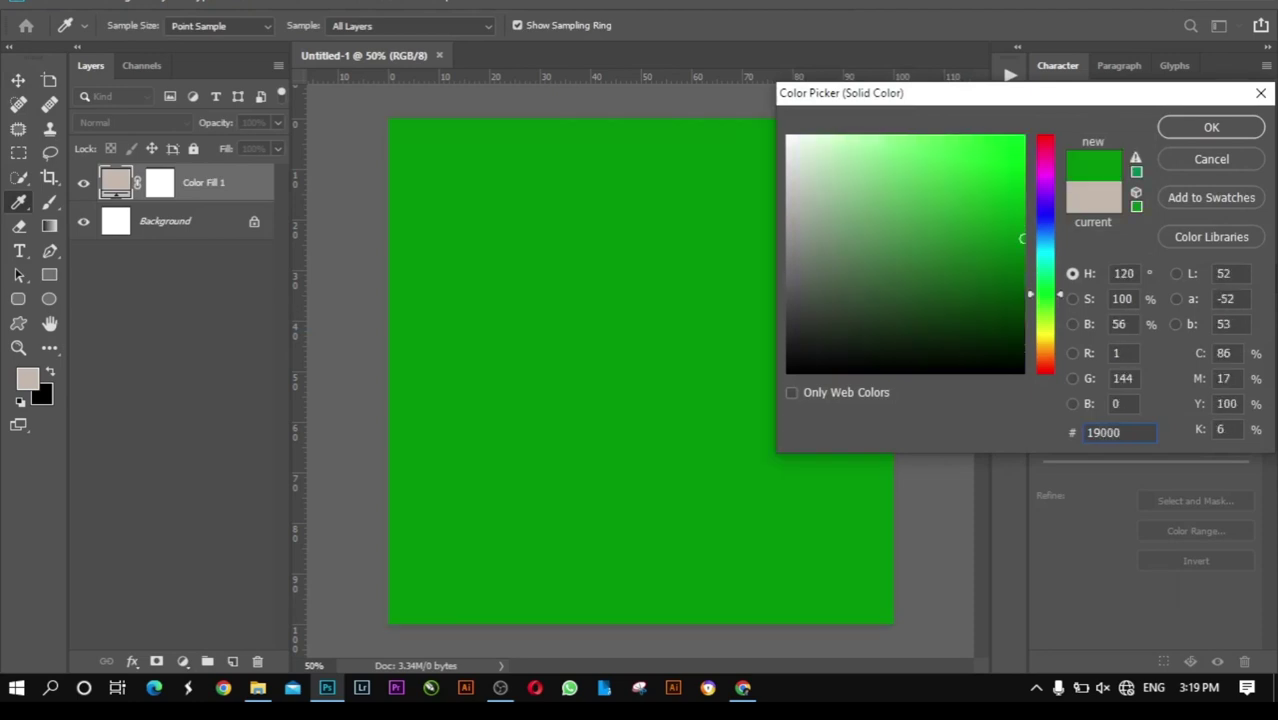
{"action": "type", "text": "B"}
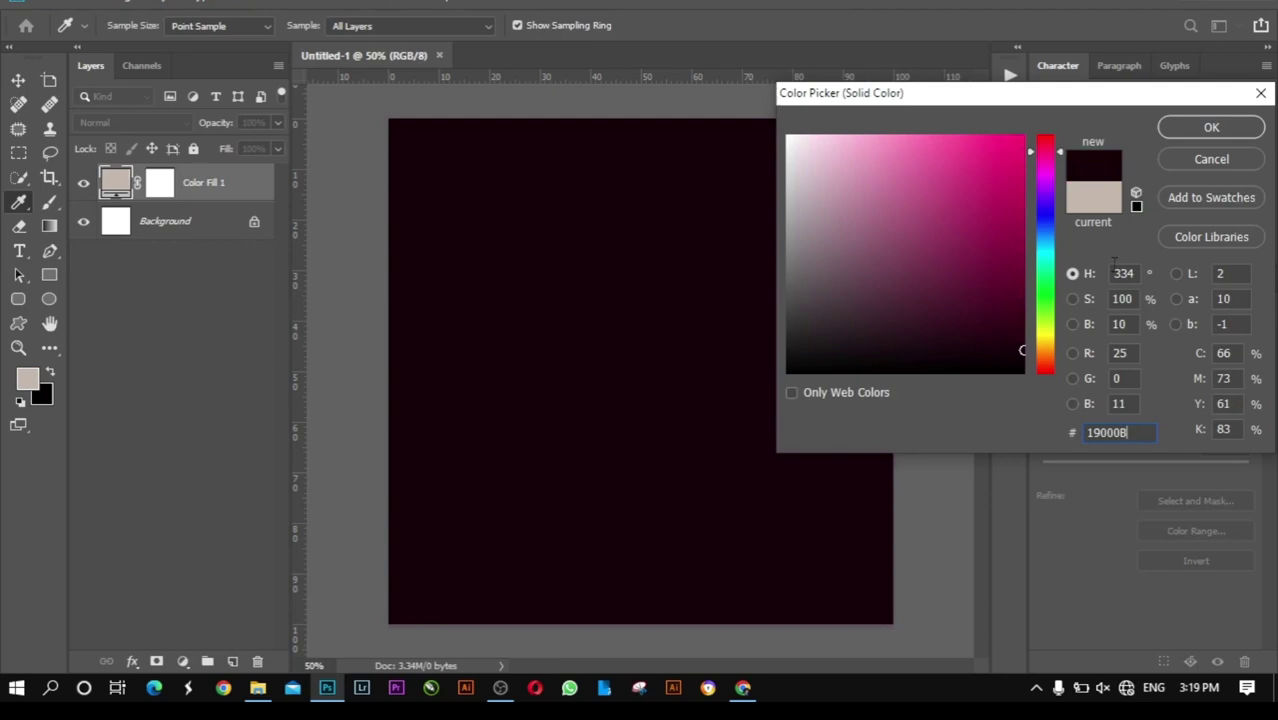
{"action": "left_click_drag", "start_coordinate": [1144, 437], "coordinate": [1045, 448]}
{"action": "left_click", "coordinate": [1211, 128]}
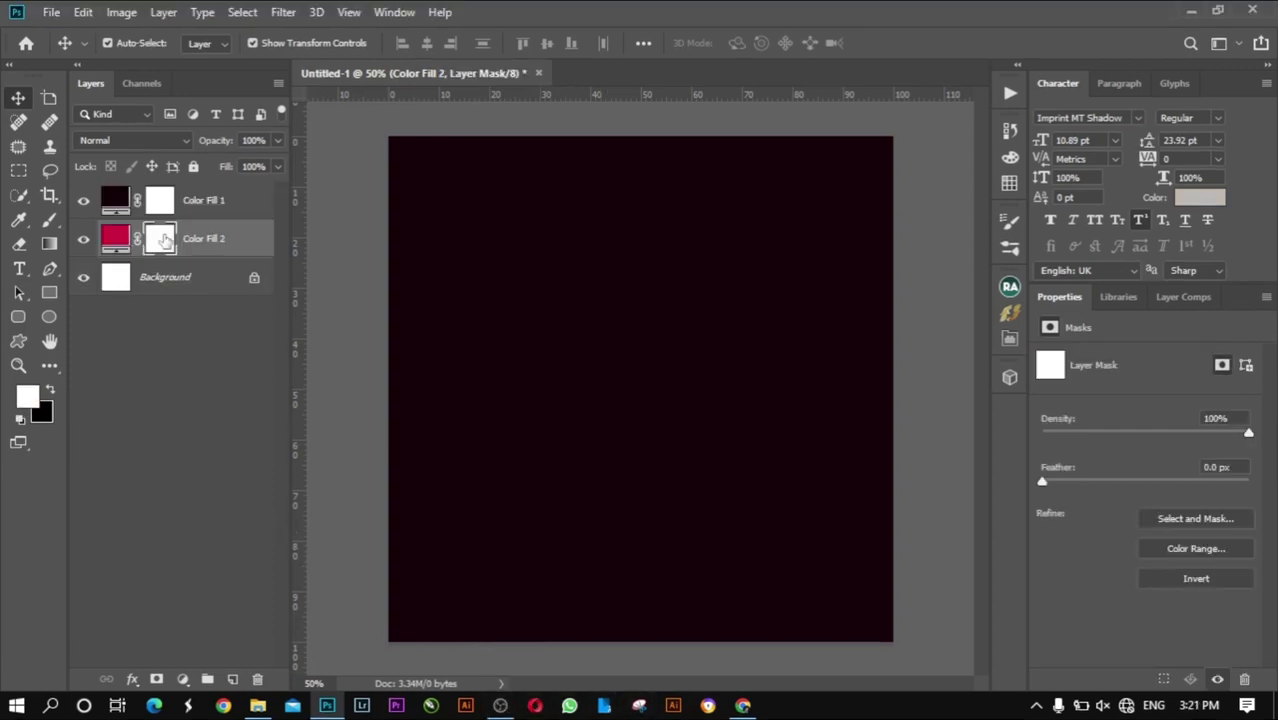
{"action": "left_click", "coordinate": [121, 12]}
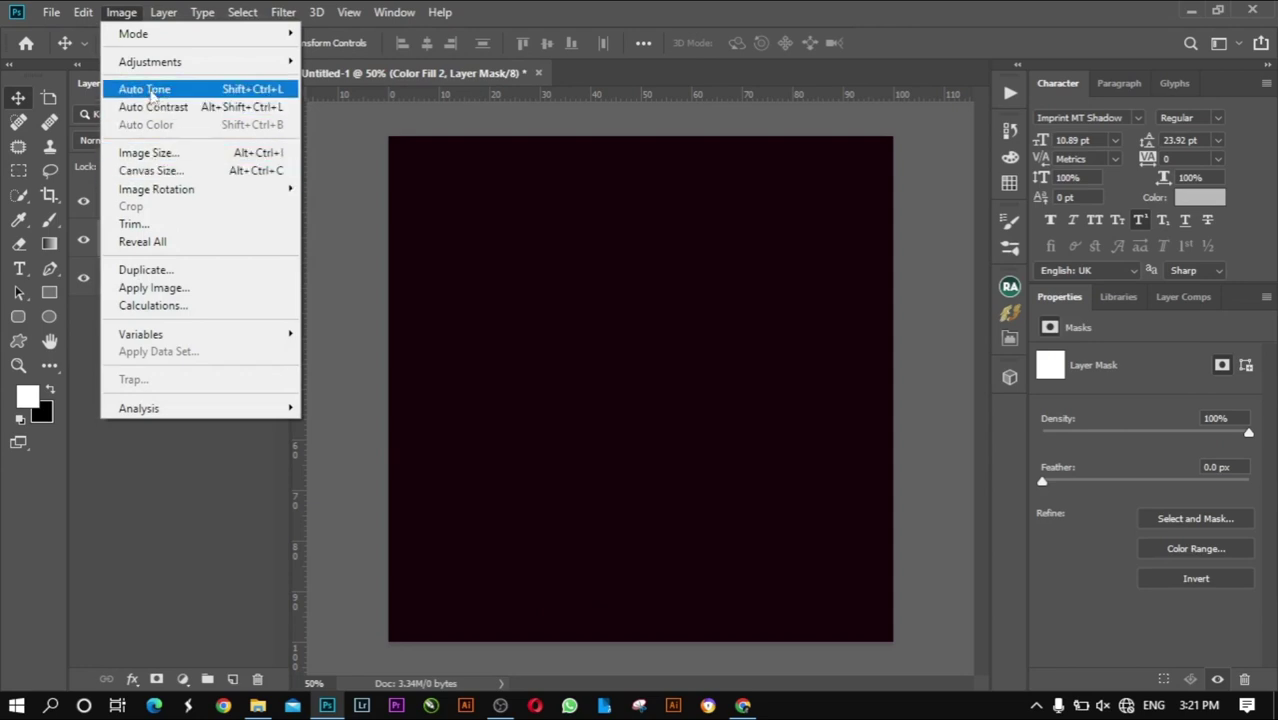
{"action": "left_click", "coordinate": [345, 279]}
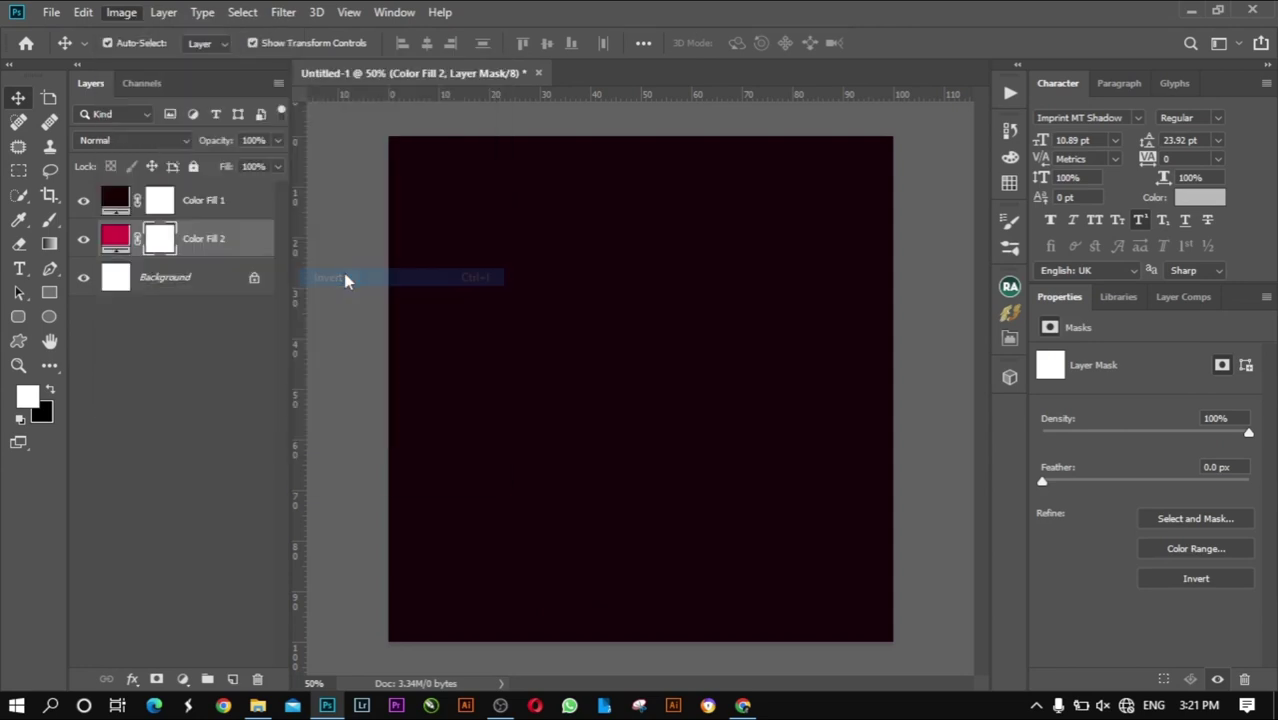
{"action": "left_click", "coordinate": [49, 220]}
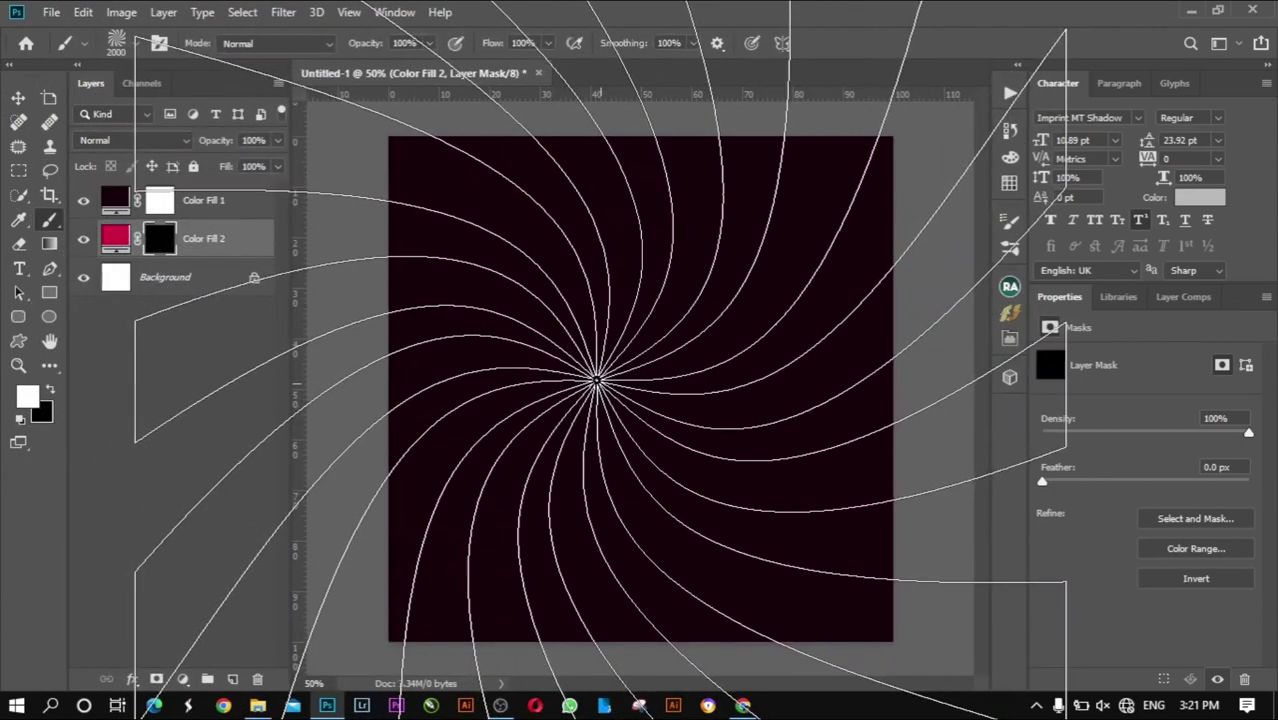
{"action": "left_click", "coordinate": [696, 316]}
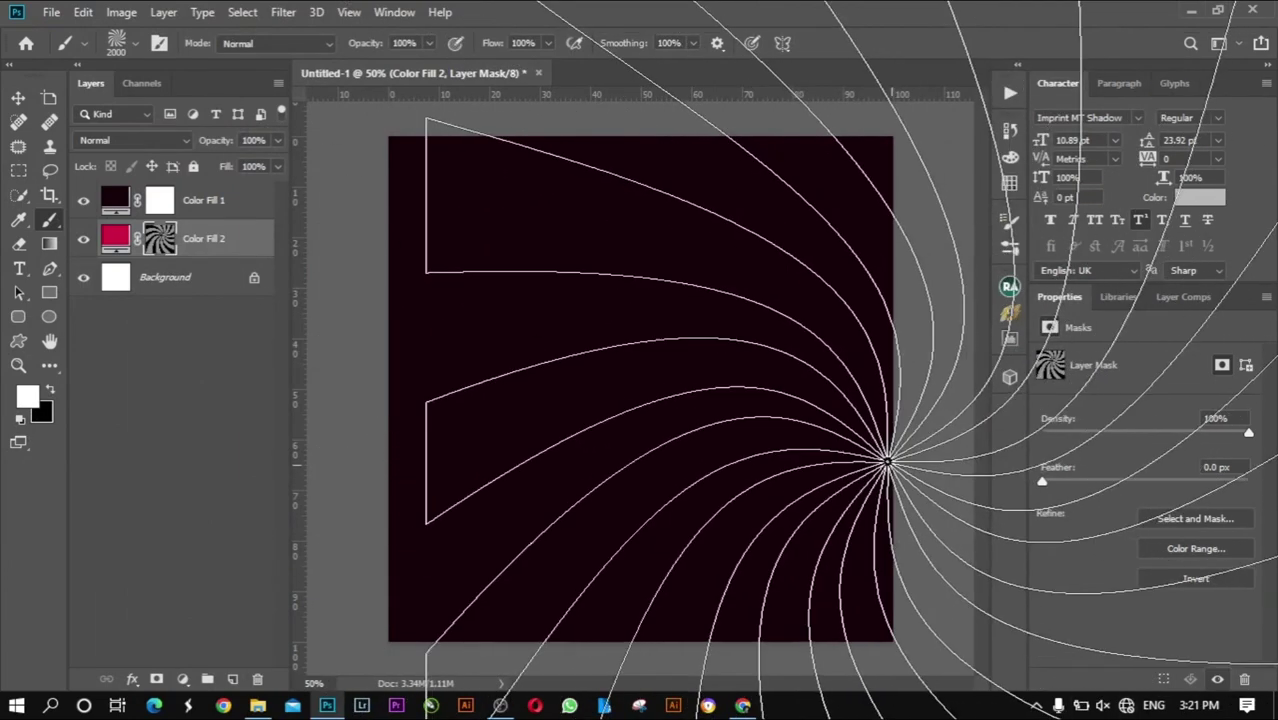
{"action": "key", "text": "ctrl+BackSpace"}
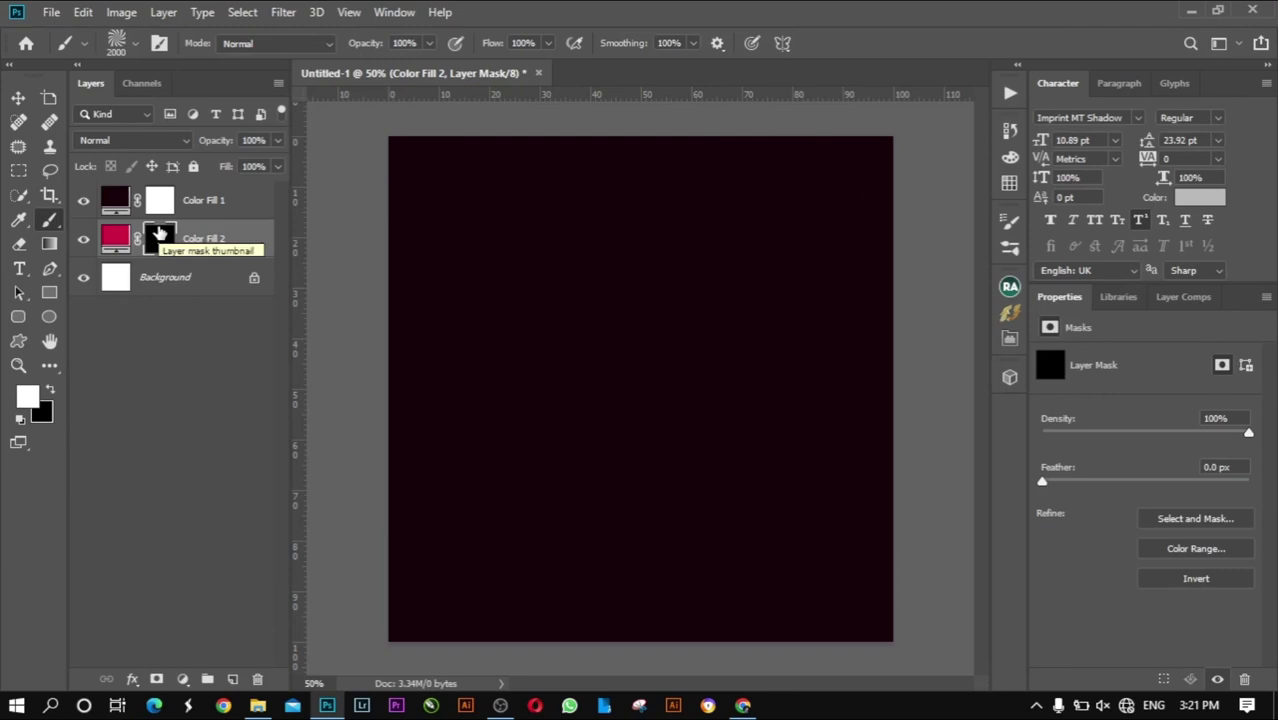
{"action": "key", "text": "ctrl+i"}
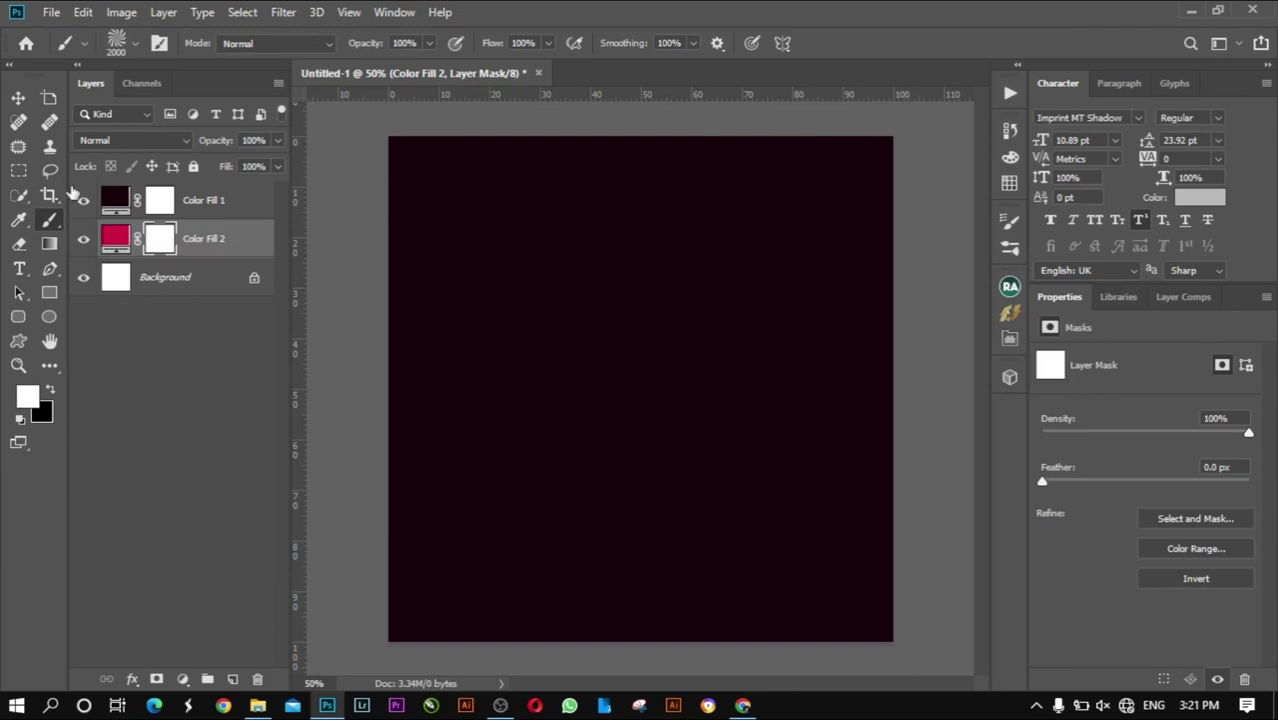
Step: Invert the Color Fill 1 mask and stamp the swirl brush once at the canvas centre
{"action": "left_click", "coordinate": [155, 201]}
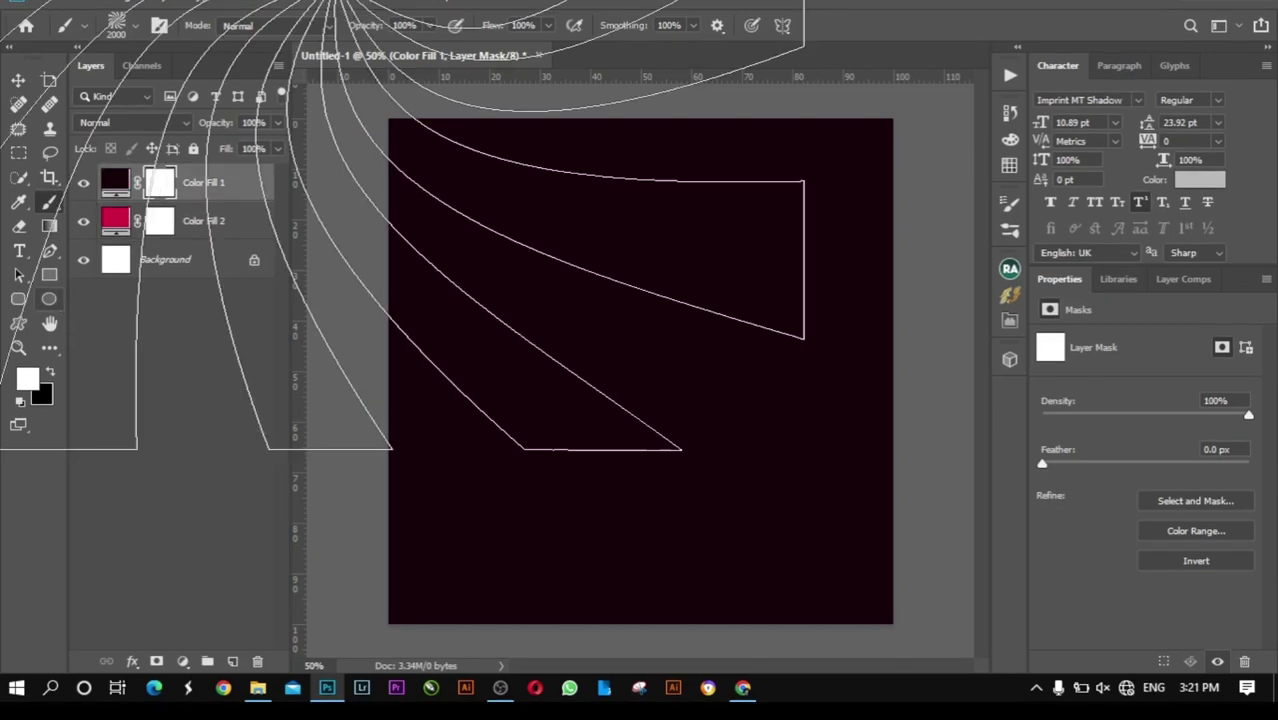
{"action": "left_click", "coordinate": [116, 4]}
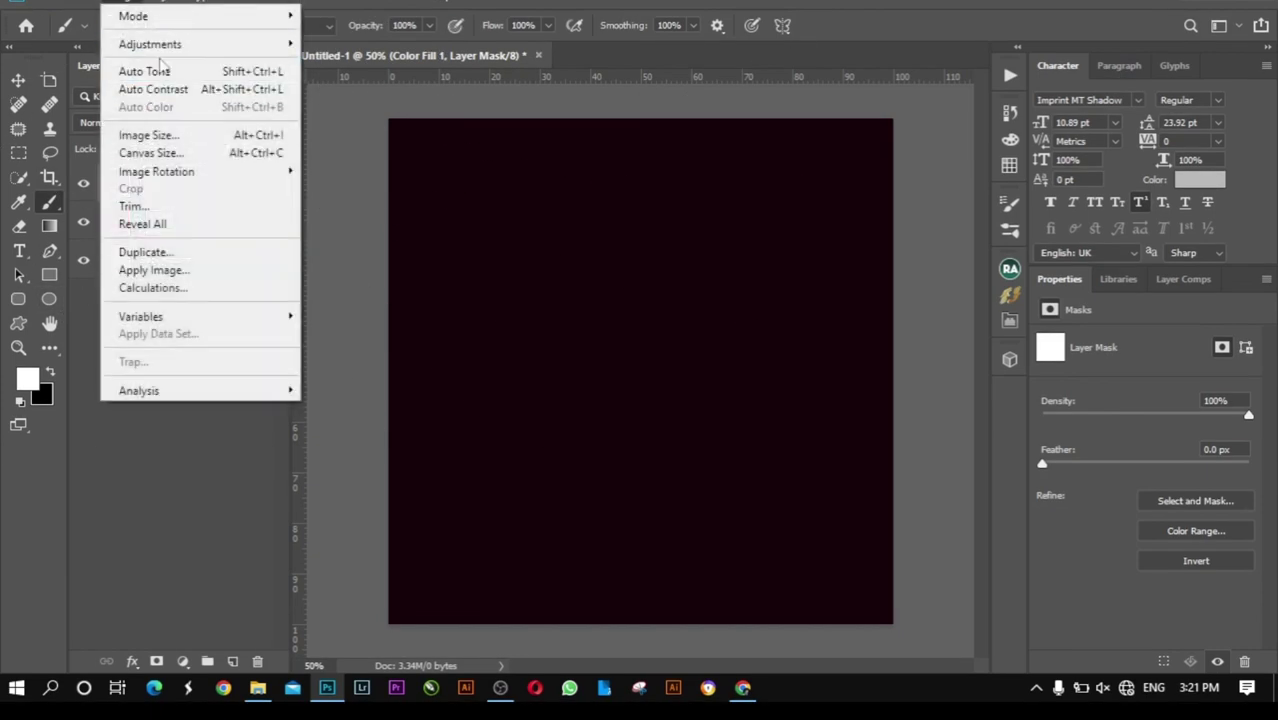
{"action": "mouse_move", "coordinate": [150, 44]}
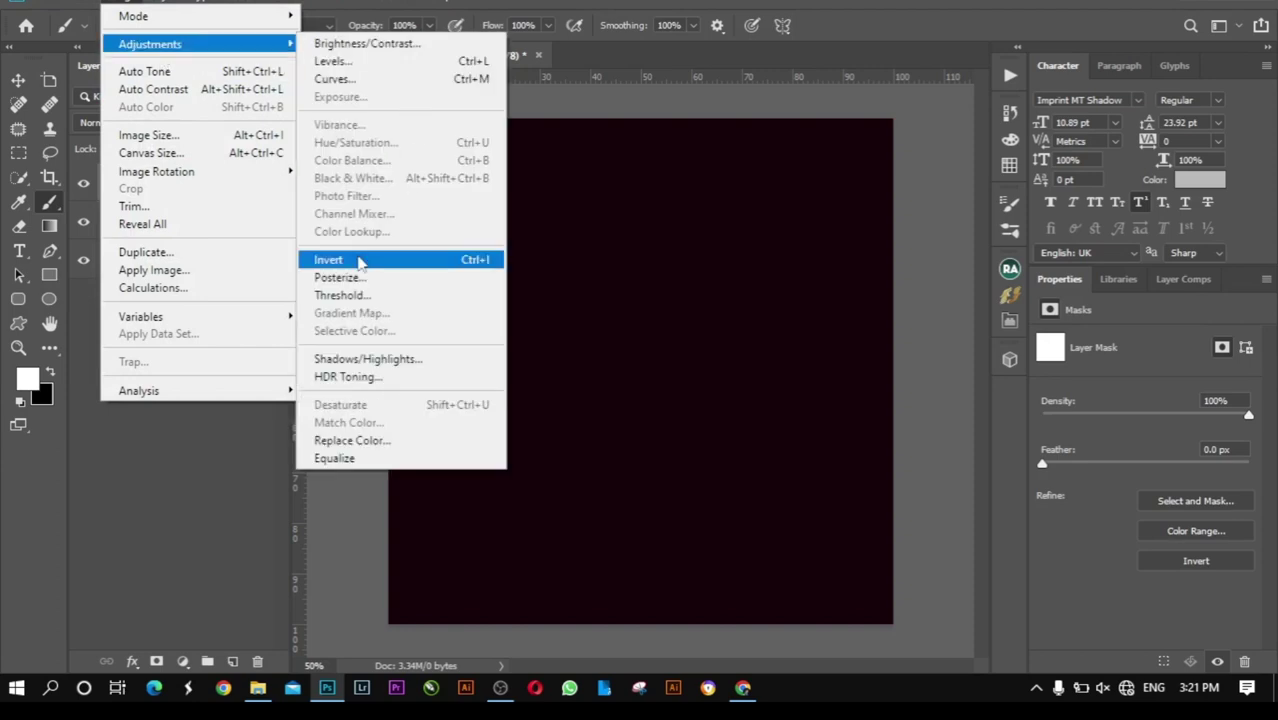
{"action": "left_click", "coordinate": [370, 259]}
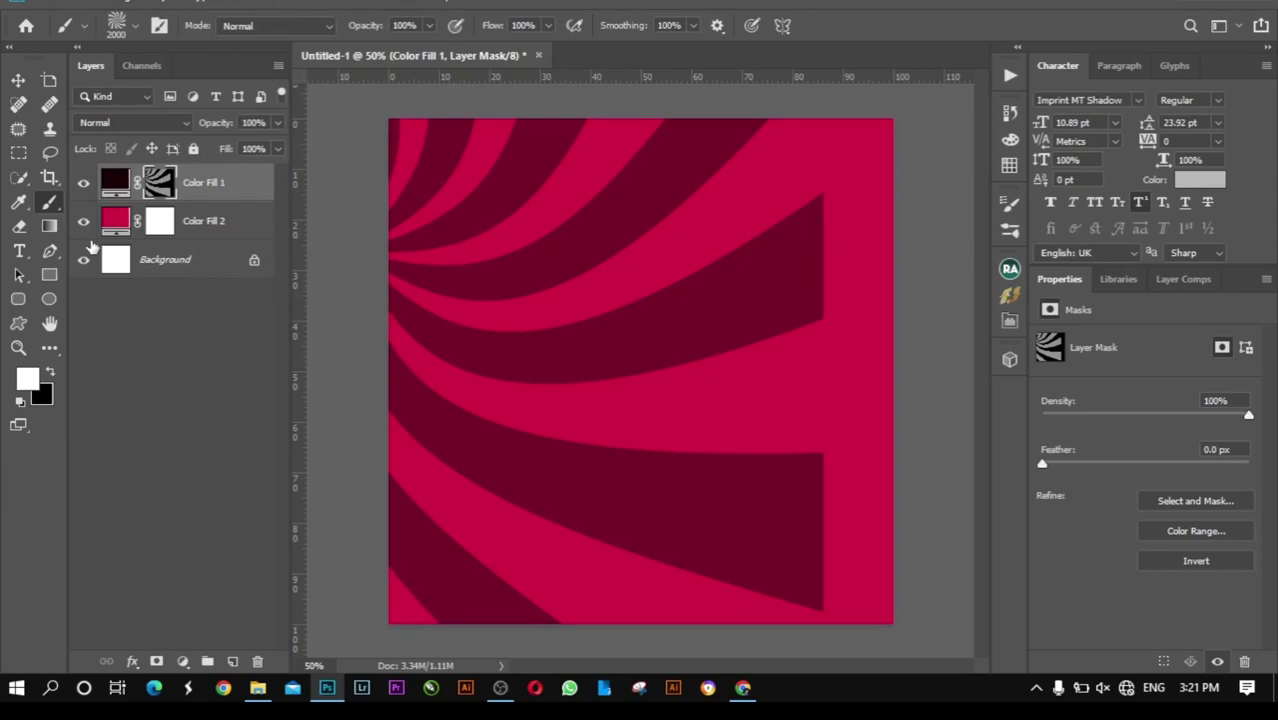
{"action": "key", "text": "ctrl+z"}
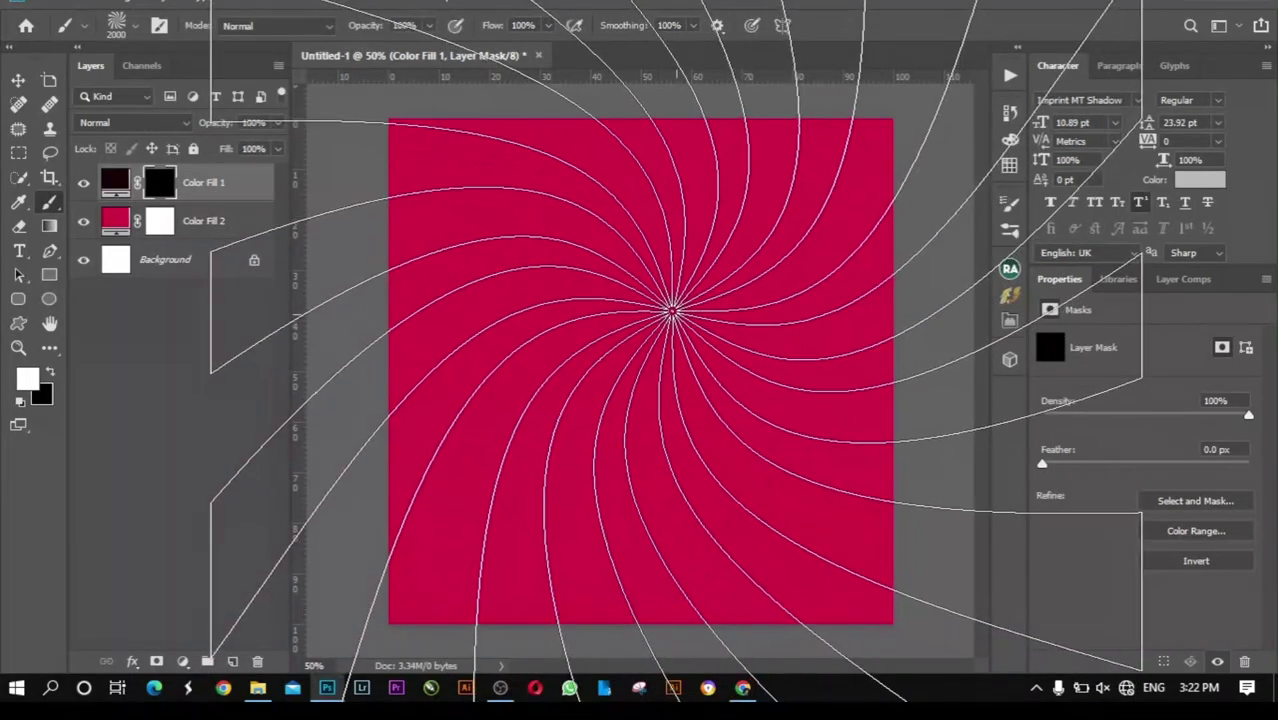
{"action": "left_click", "coordinate": [592, 296]}
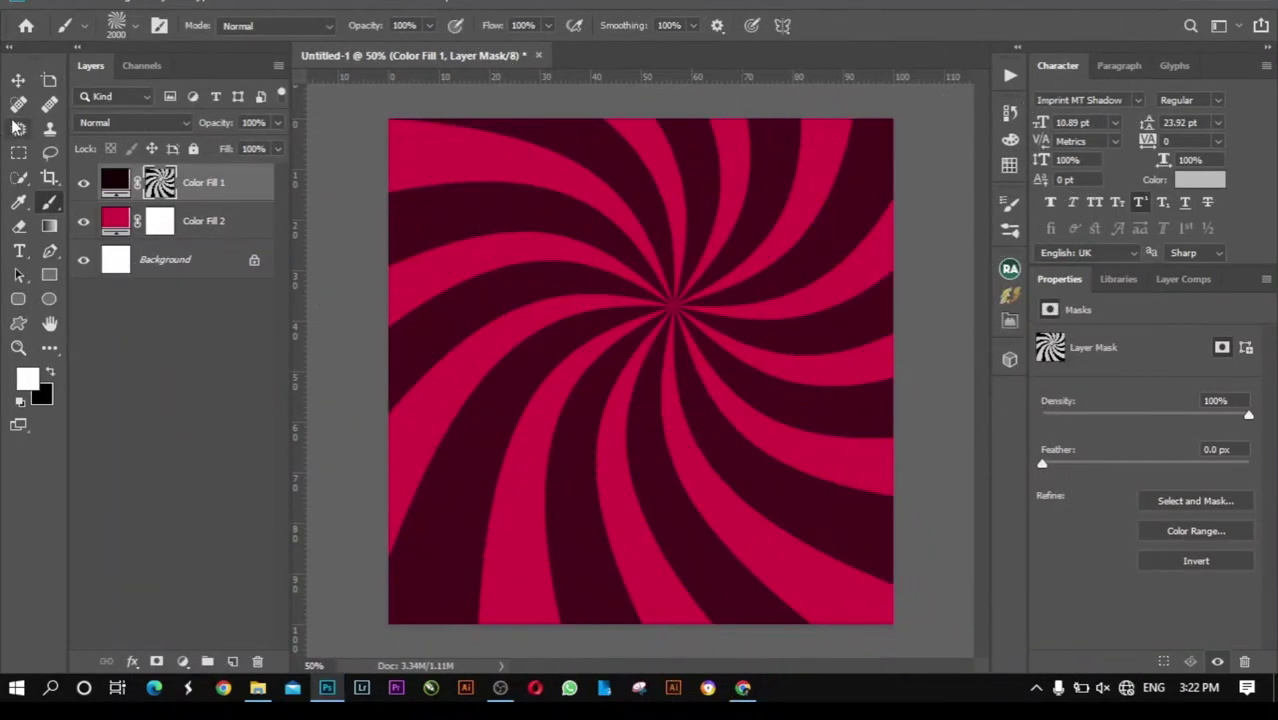
Step: Lower Color Fill 1 to about 47% fill and 46% opacity
{"action": "left_click", "coordinate": [278, 149]}
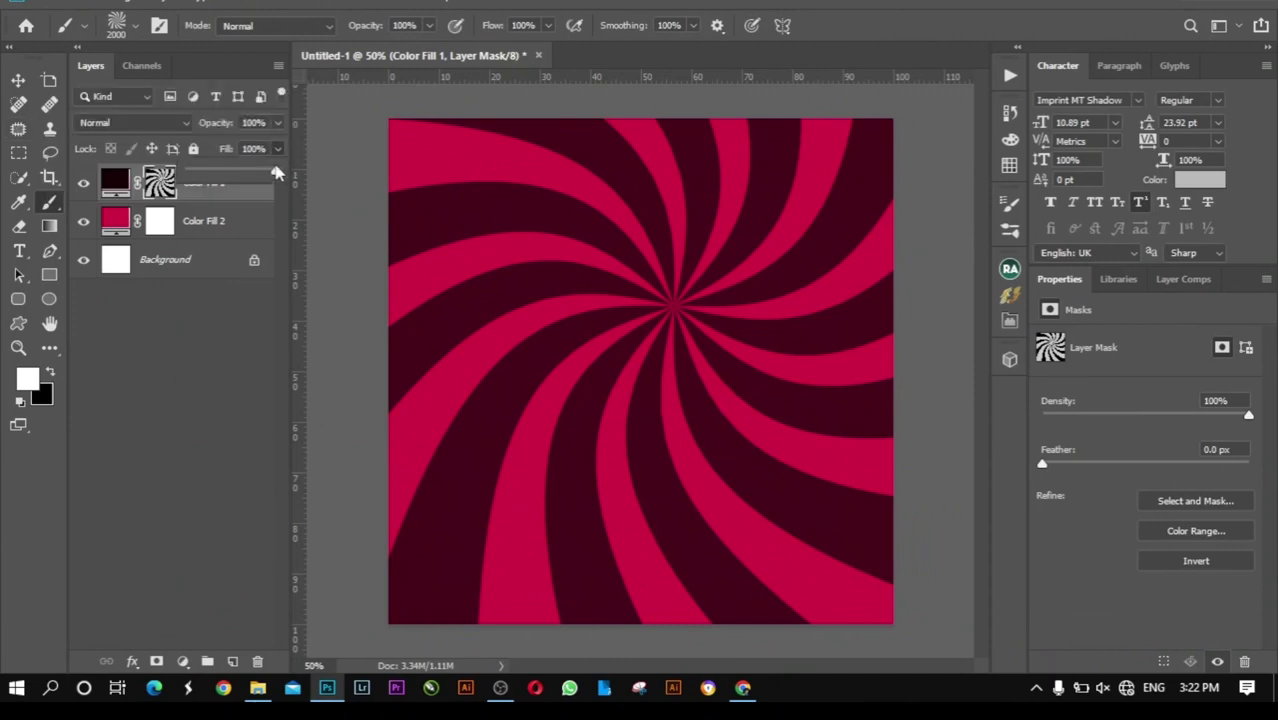
{"action": "left_click_drag", "start_coordinate": [268, 172], "coordinate": [233, 178]}
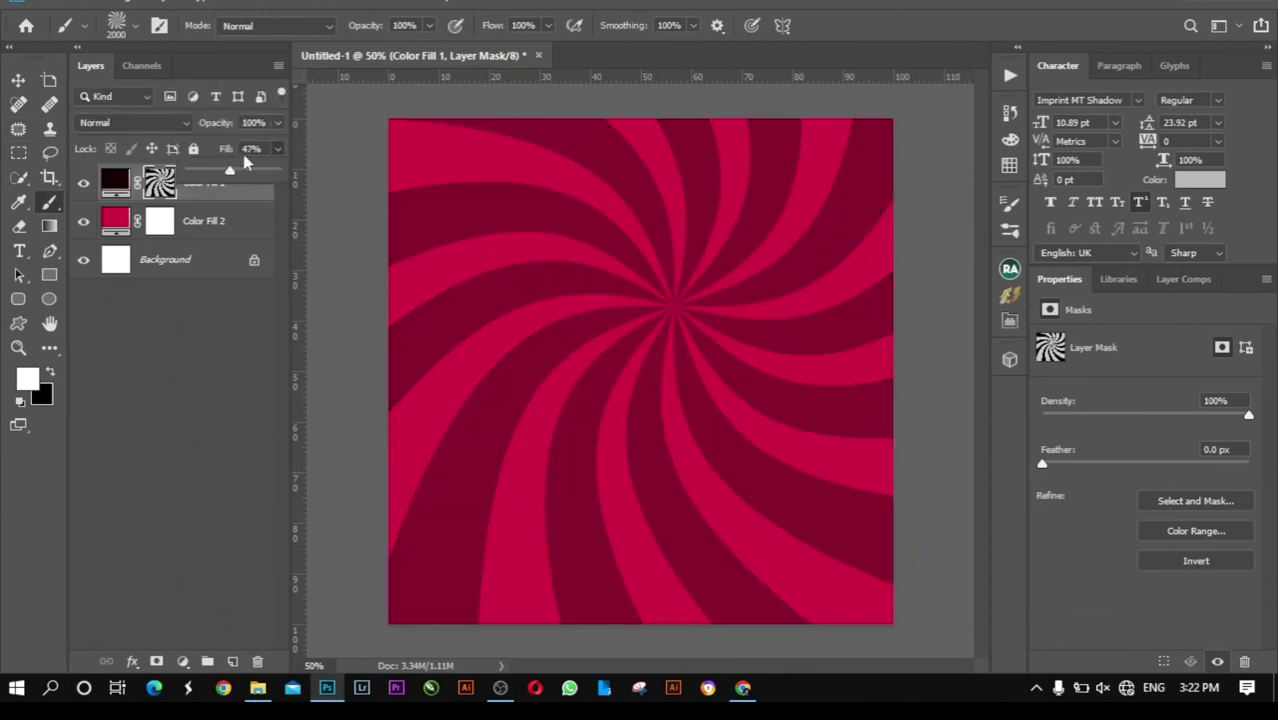
{"action": "left_click", "coordinate": [277, 122]}
{"action": "left_click_drag", "start_coordinate": [277, 146], "coordinate": [230, 148]}
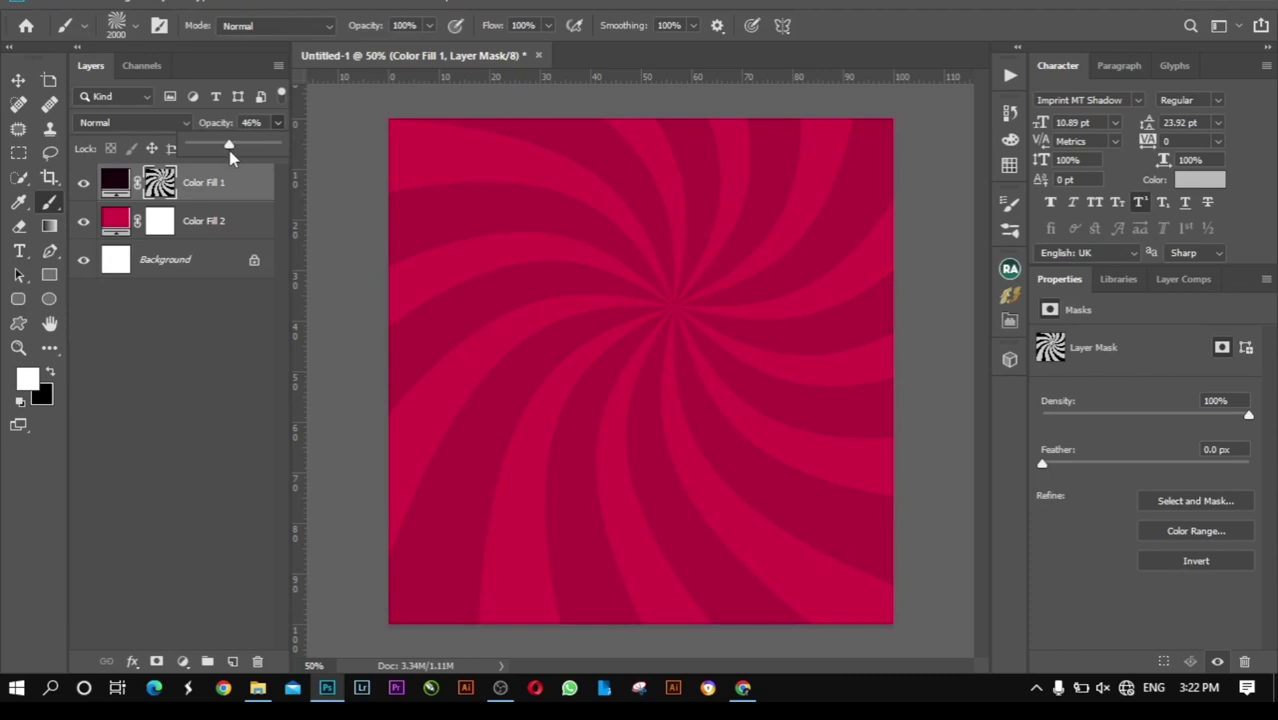
{"action": "left_click_drag", "start_coordinate": [231, 149], "coordinate": [215, 148]}
Step: Add a black Solid Color fill layer, Color Fill 3, and invert its mask
{"action": "left_click", "coordinate": [182, 662]}
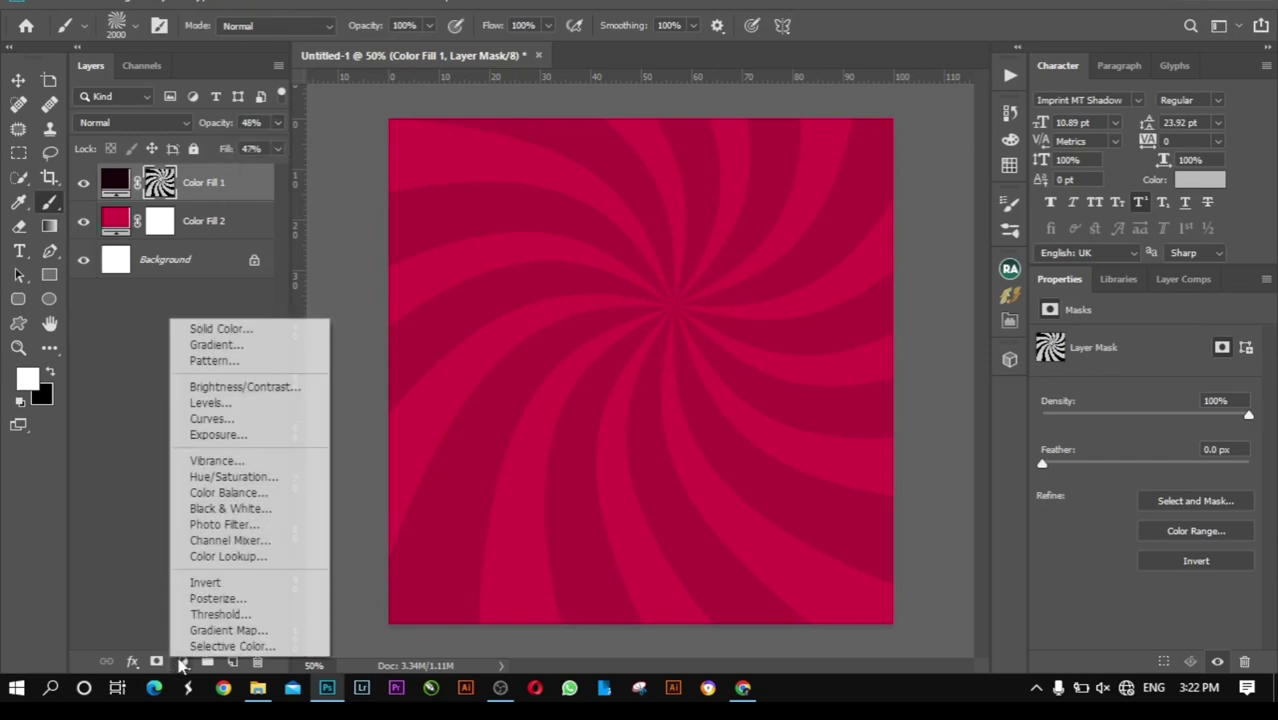
{"action": "left_click", "coordinate": [226, 329]}
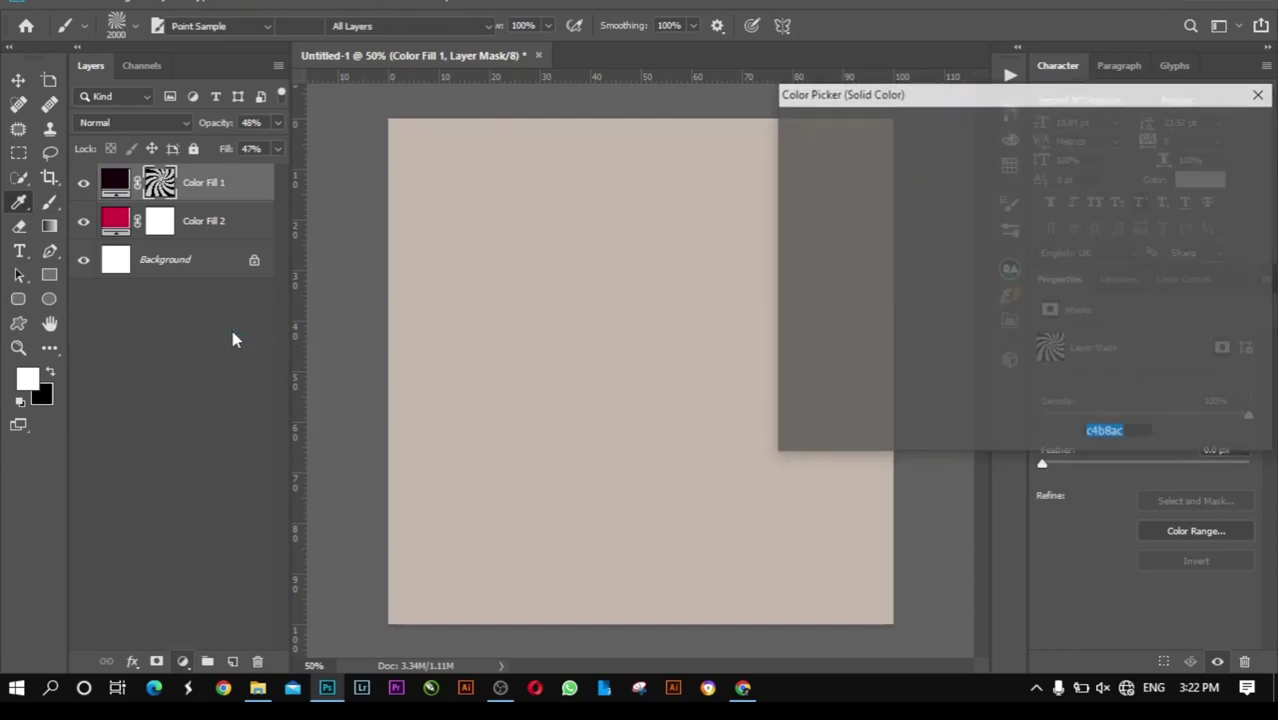
{"action": "mouse_move", "coordinate": [796, 277]}
{"action": "left_mouse_down"}
{"action": "mouse_move", "coordinate": [754, 332]}
{"action": "mouse_move", "coordinate": [750, 372]}
{"action": "left_mouse_up"}
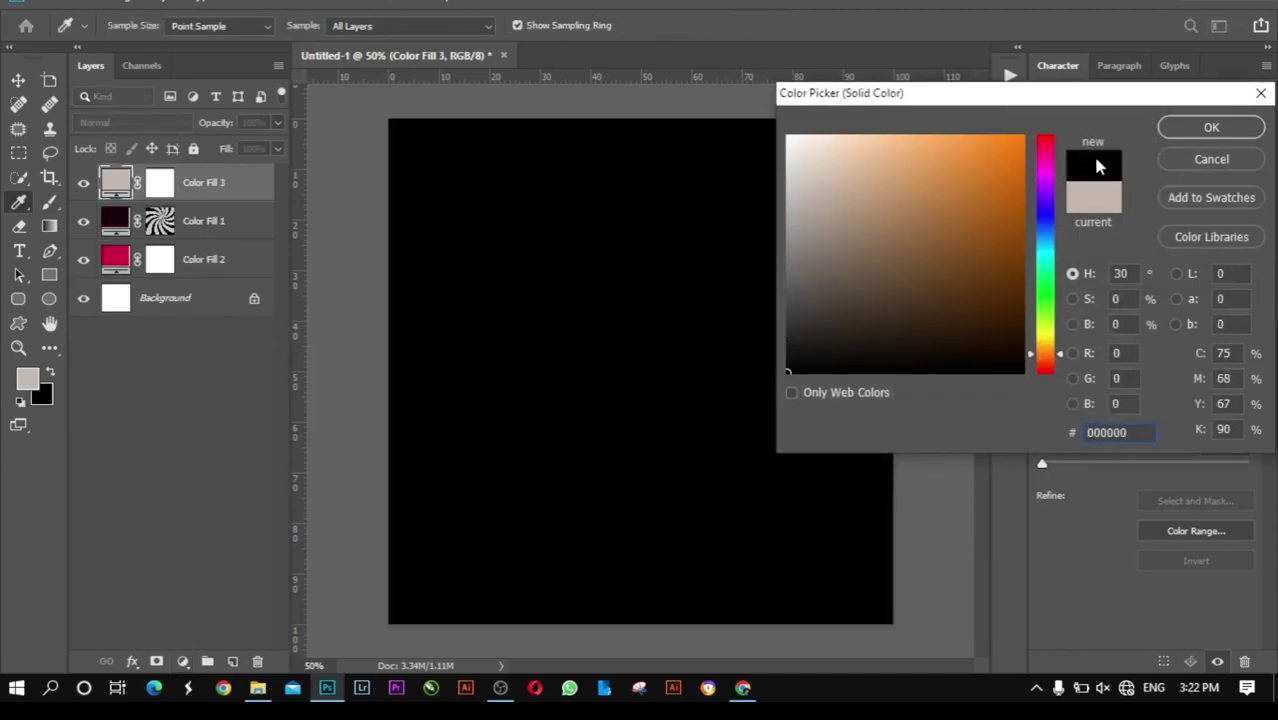
{"action": "left_click", "coordinate": [1211, 127]}
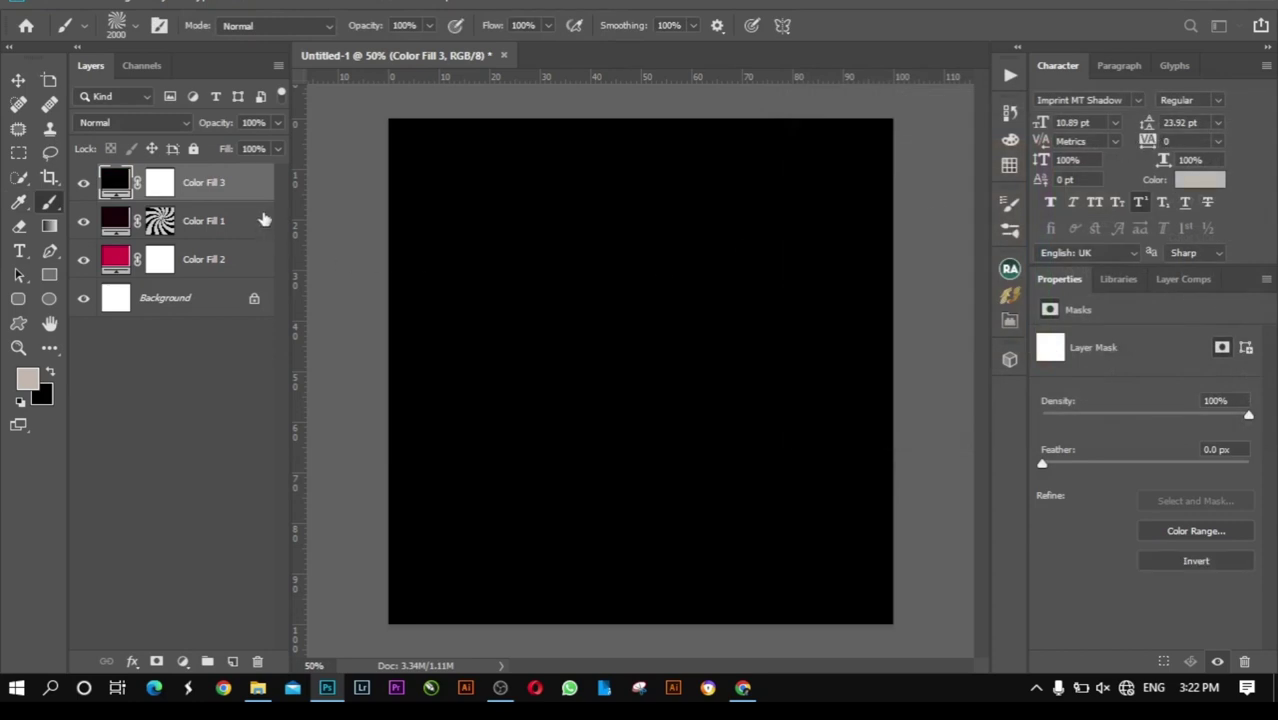
{"action": "left_click", "coordinate": [160, 182]}
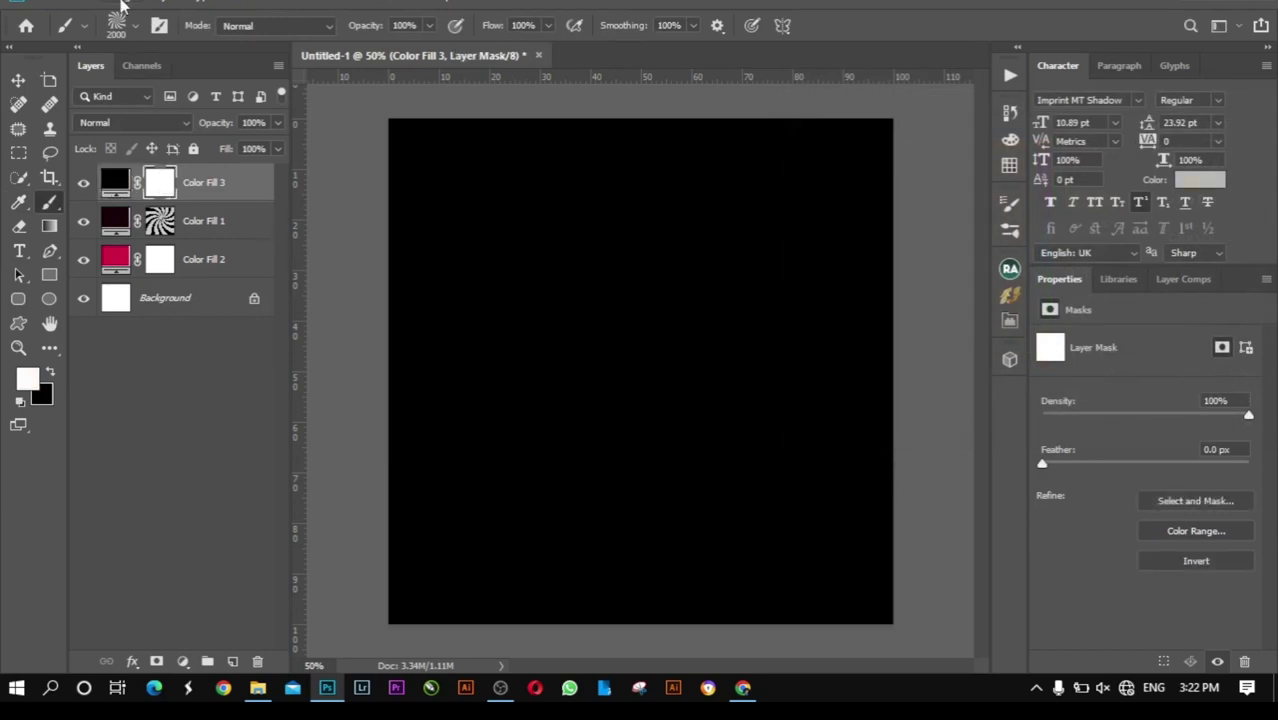
{"action": "left_click", "coordinate": [120, 5]}
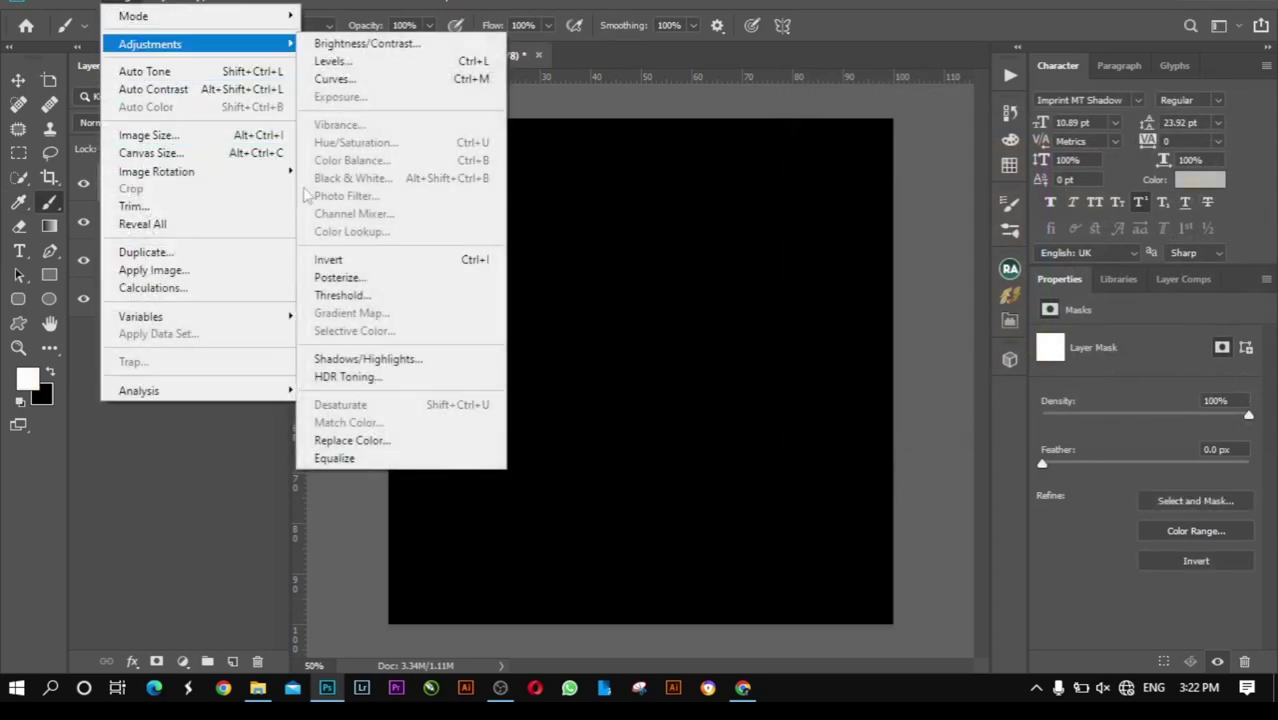
{"action": "left_click", "coordinate": [335, 259]}
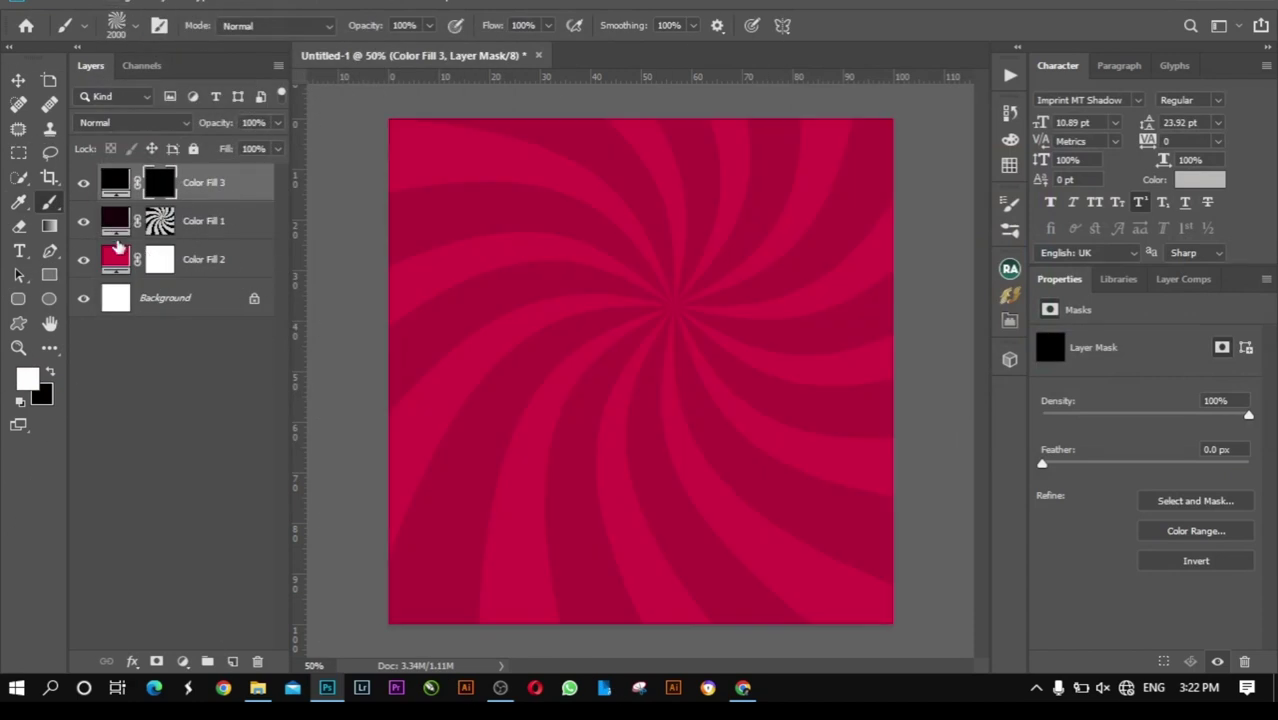
Step: Load the Soft Round brush at 1500 px size with 0% hardness
{"action": "right_click", "coordinate": [49, 201]}
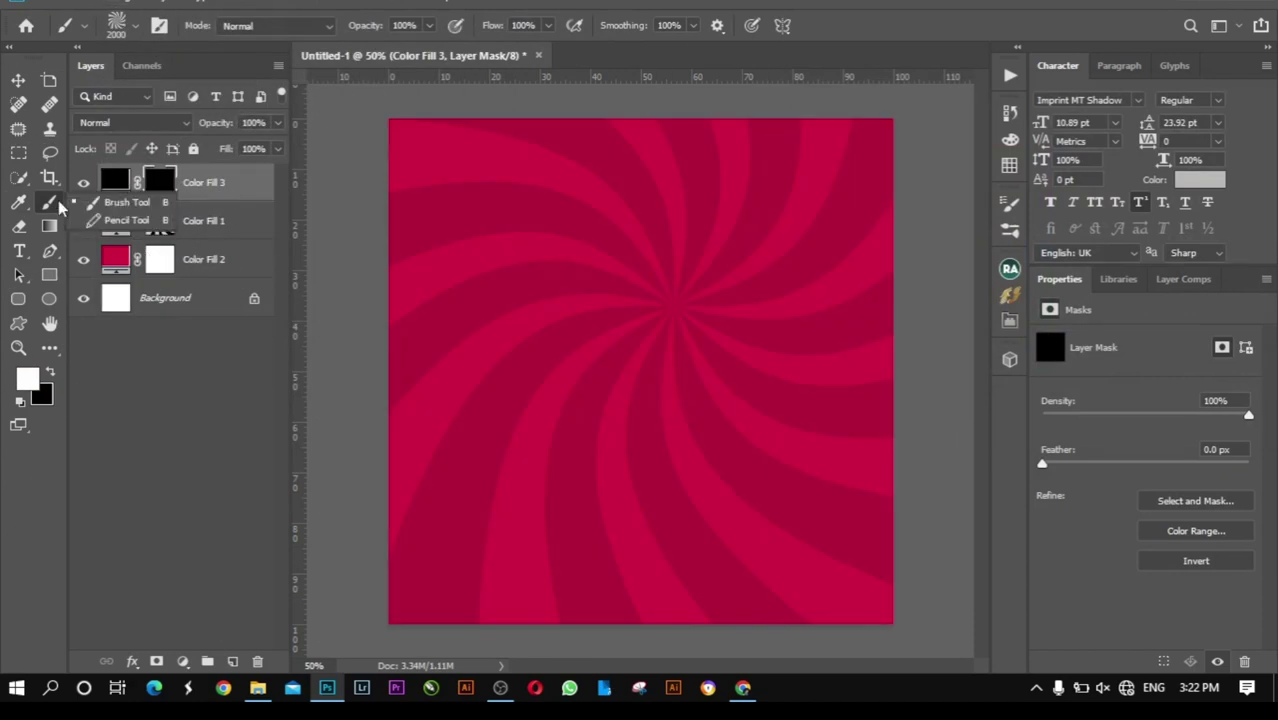
{"action": "left_click", "coordinate": [117, 22]}
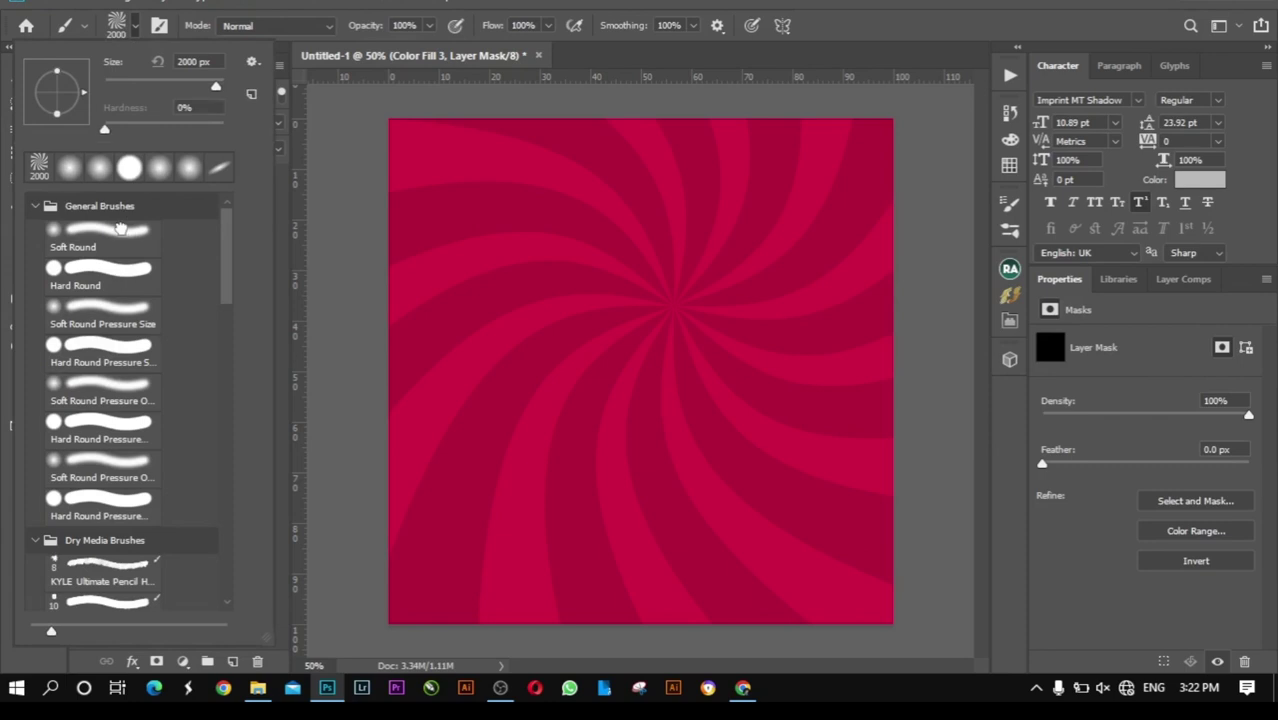
{"action": "left_click", "coordinate": [91, 322]}
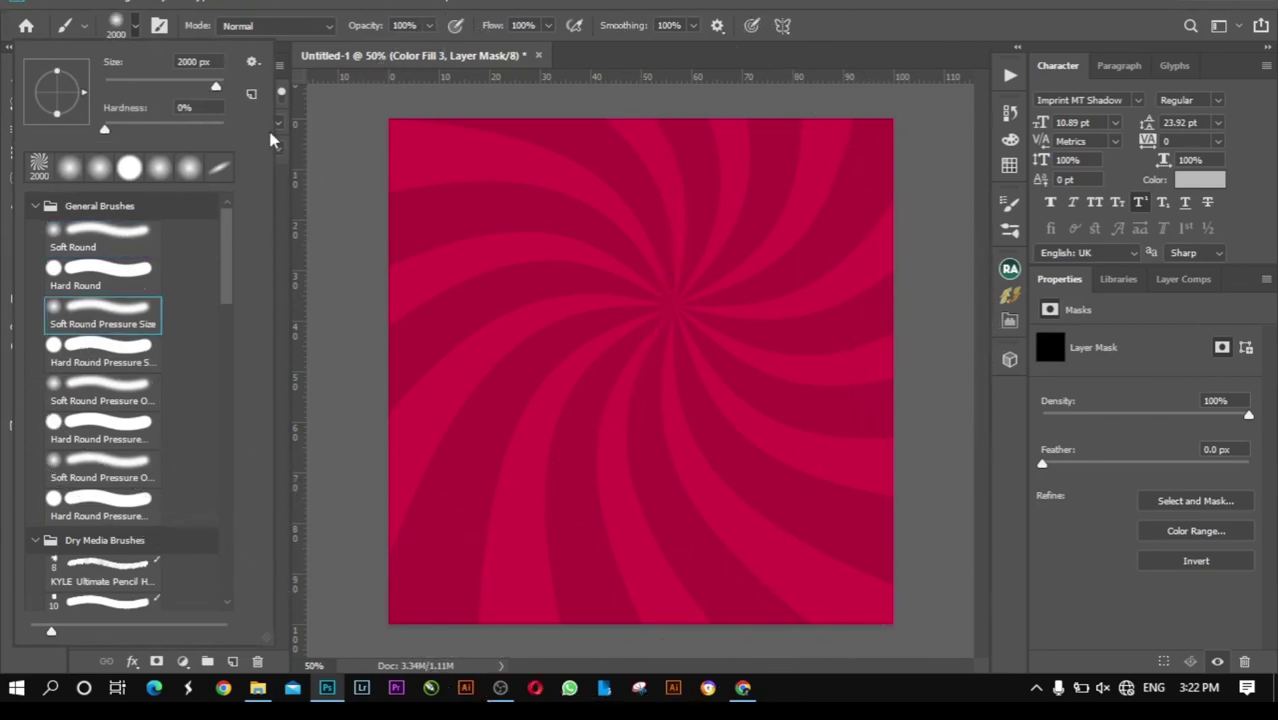
{"action": "left_click_drag", "start_coordinate": [215, 87], "coordinate": [210, 87]}
{"action": "left_click", "coordinate": [218, 88]}
{"action": "left_click_drag", "start_coordinate": [218, 88], "coordinate": [213, 88]}
{"action": "type", "text": "1000"}
{"action": "type", "text": "1"}
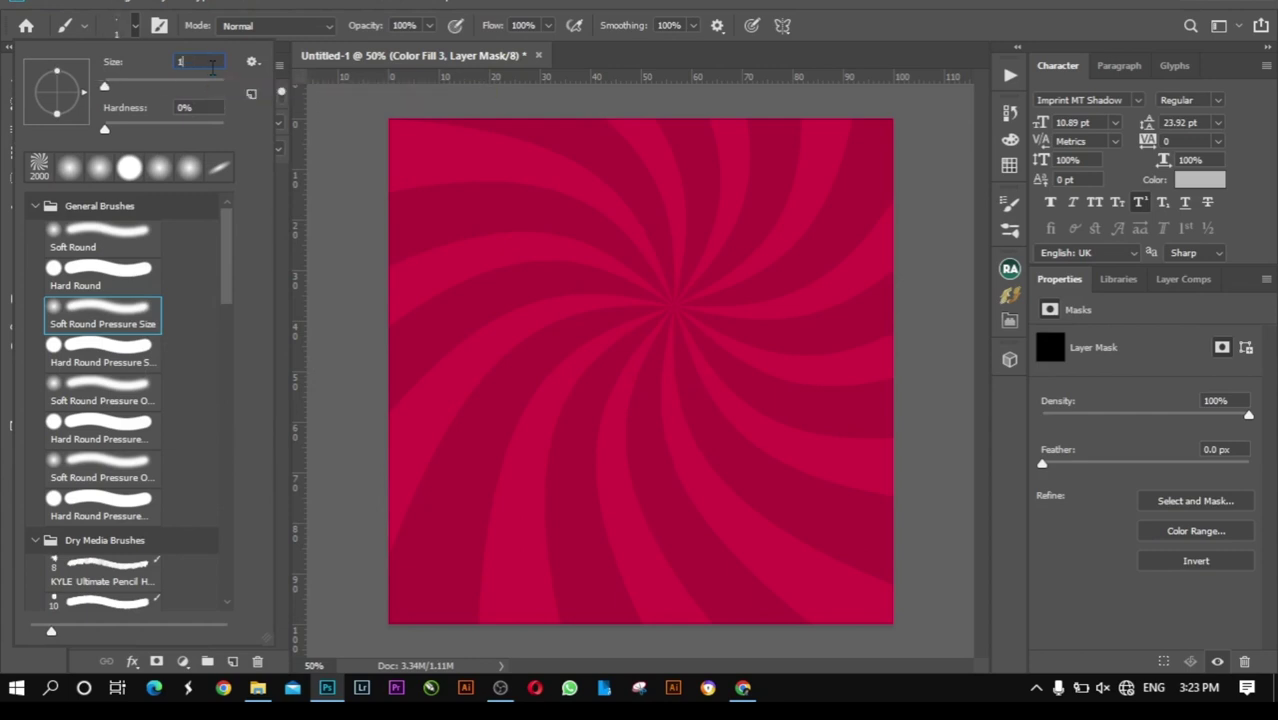
{"action": "type", "text": "500"}
Step: Fill the Color Fill 3 mask with black, then invert it to white
{"action": "left_click", "coordinate": [641, 371]}
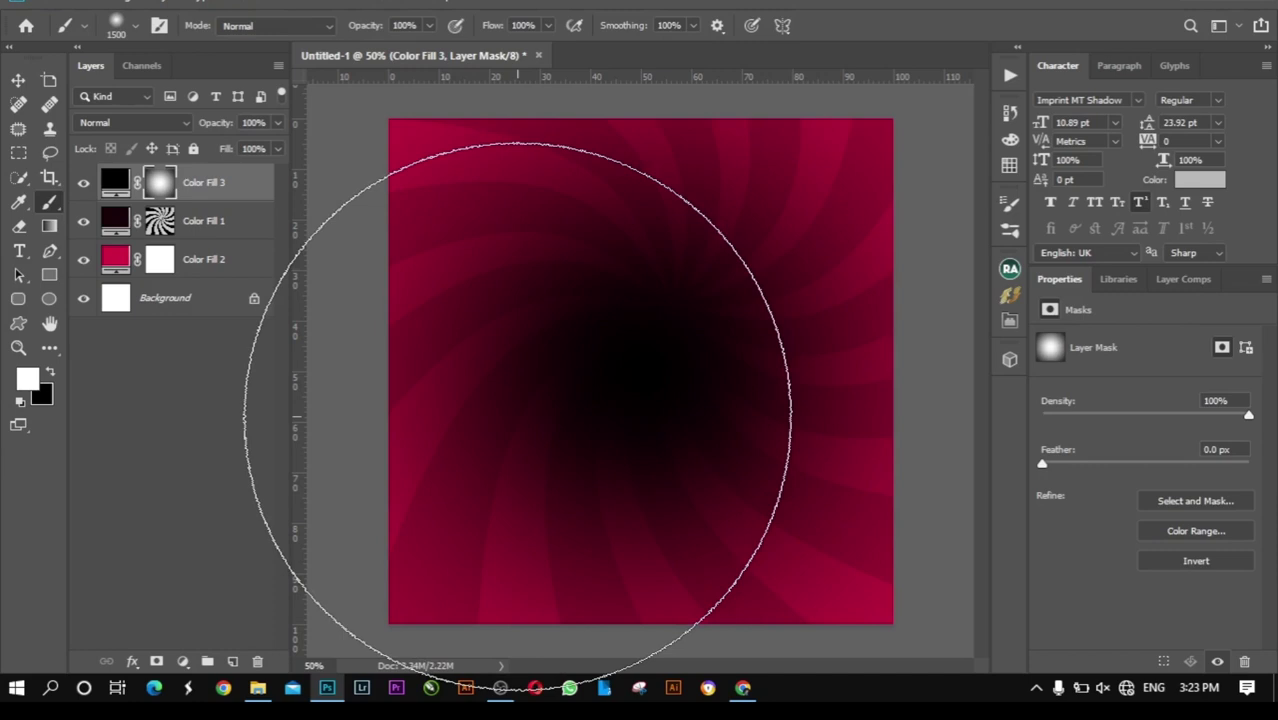
{"action": "key", "text": "ctrl+BackSpace"}
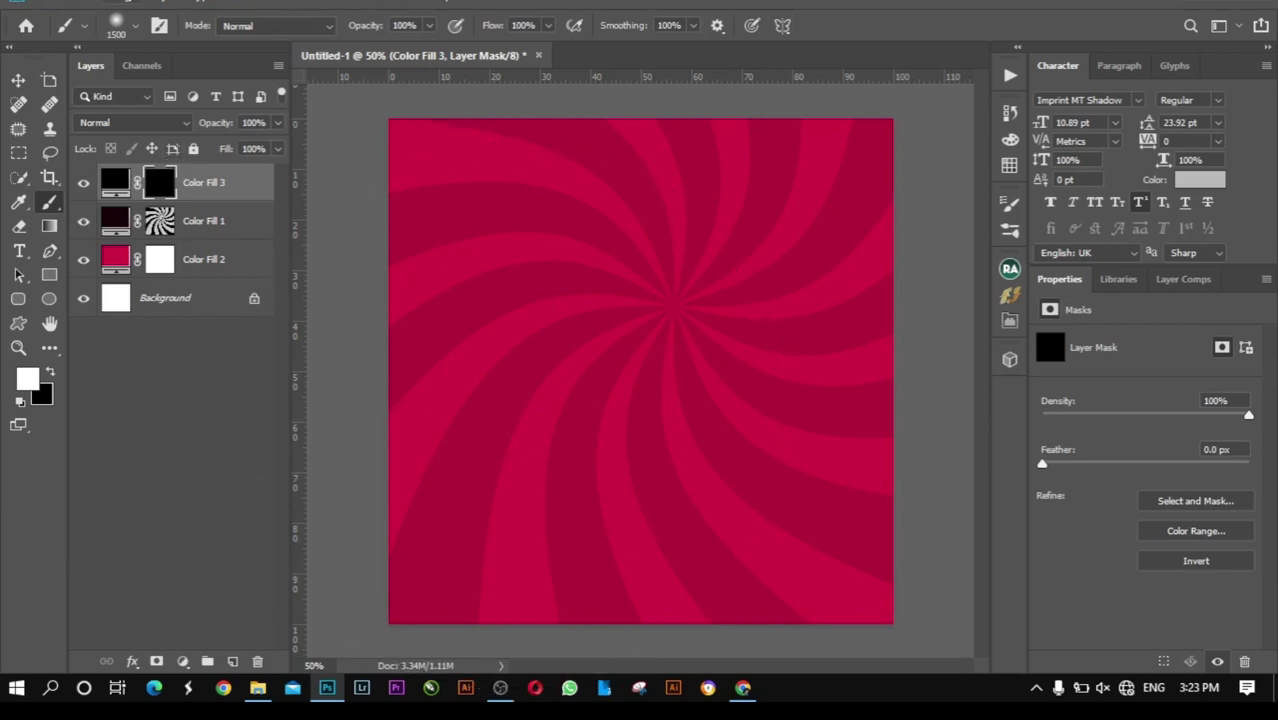
{"action": "left_click", "coordinate": [128, 3]}
{"action": "left_click", "coordinate": [148, 44]}
{"action": "left_click", "coordinate": [330, 259]}
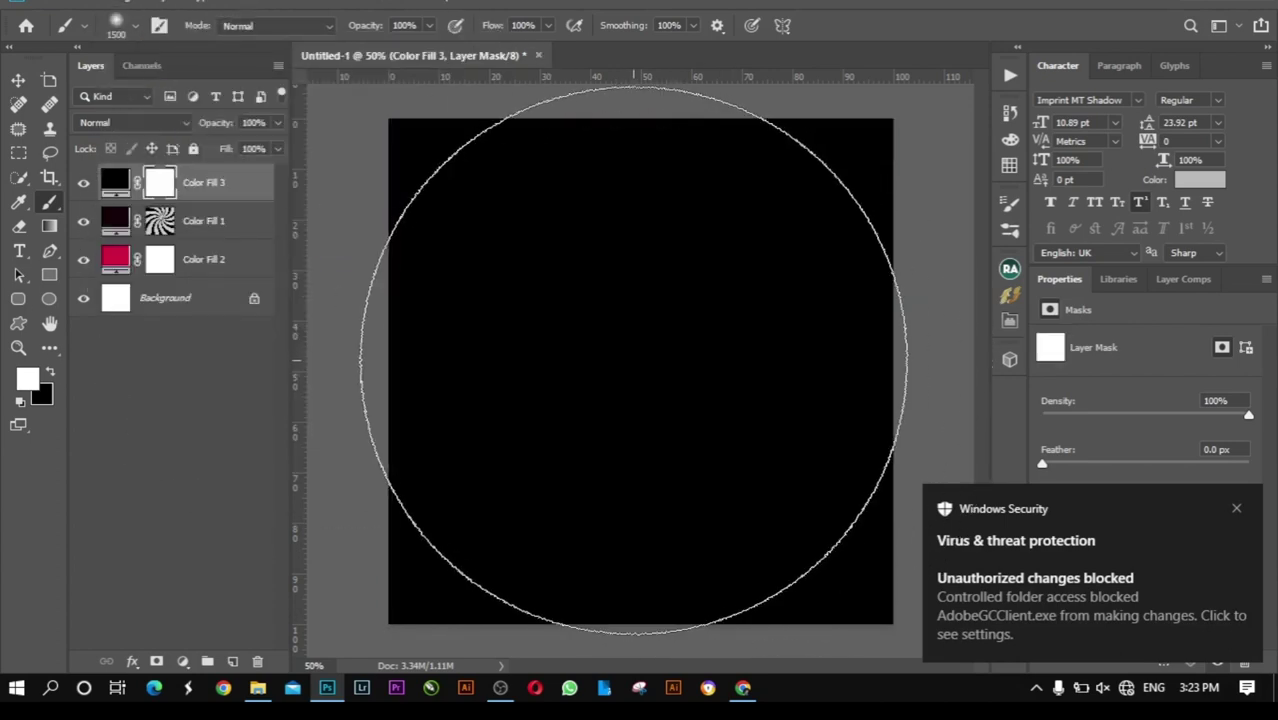
Step: Paint black over the canvas centre with the soft brush to reveal the bright swirl
{"action": "left_click", "coordinate": [50, 372]}
{"action": "left_click", "coordinate": [660, 362]}
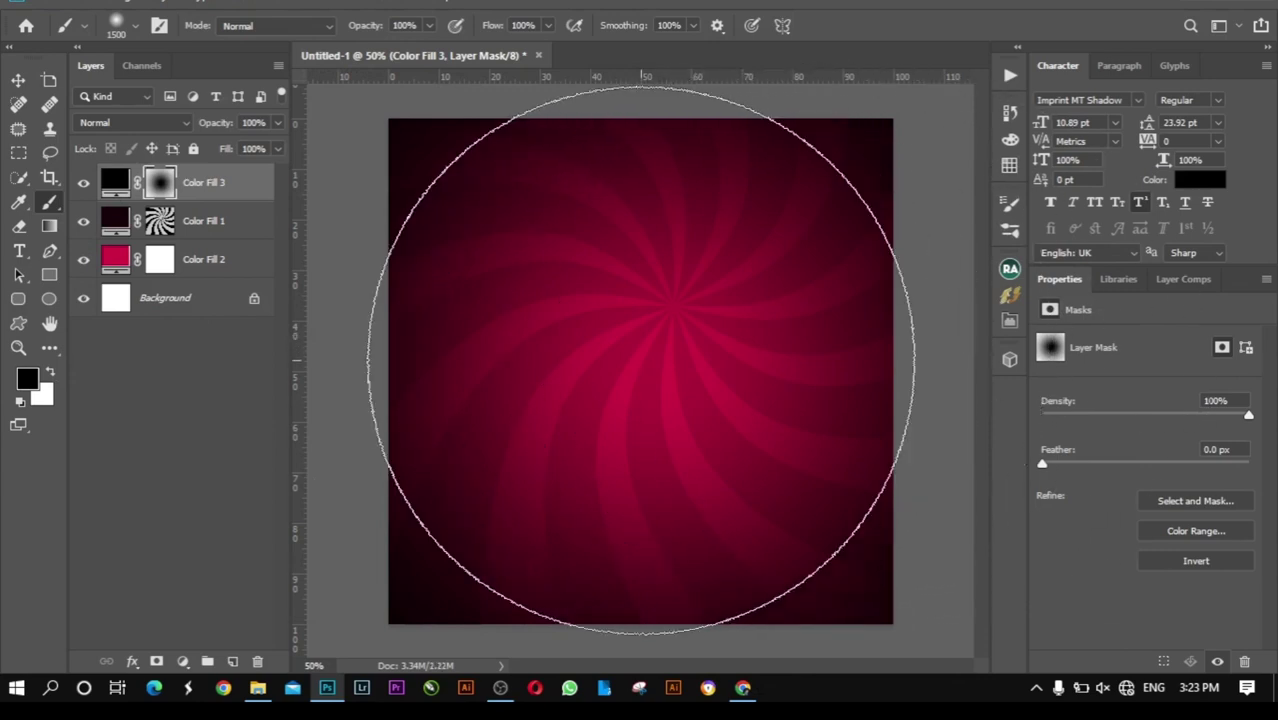
{"action": "left_click", "coordinate": [639, 358]}
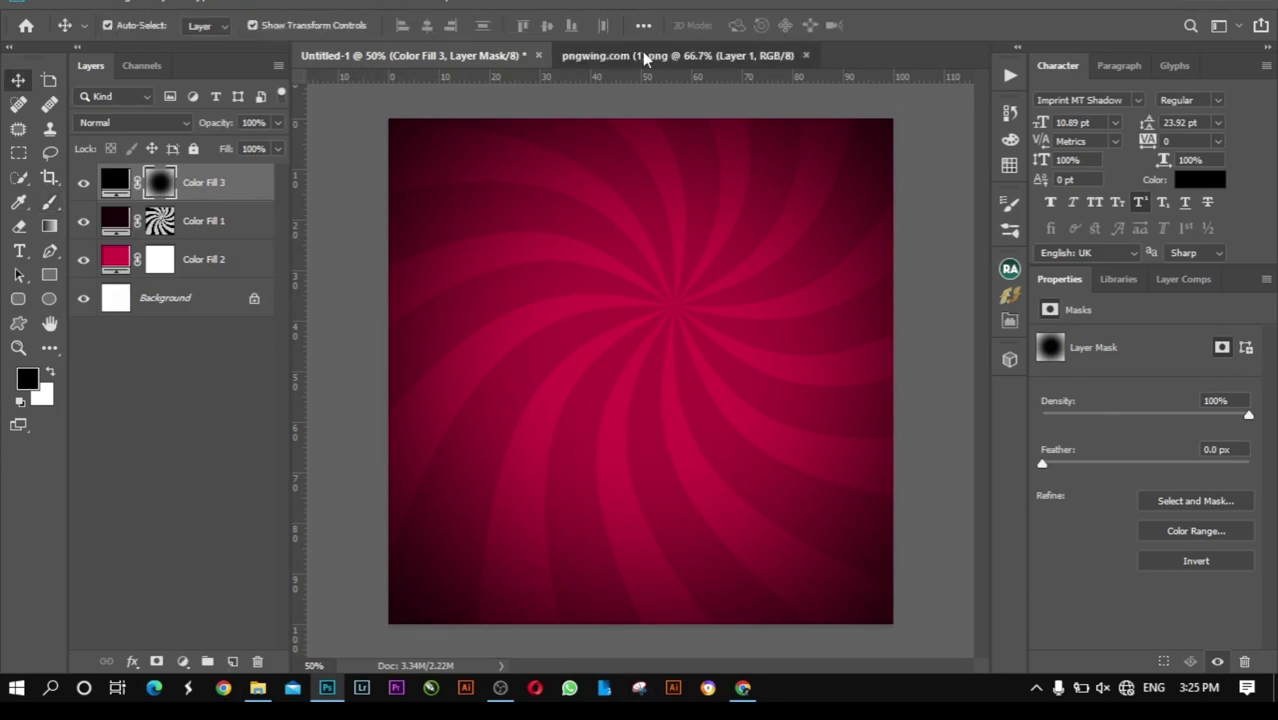
Step: Bring the fried chicken image into the ad as Layer 1
{"action": "left_click", "coordinate": [645, 58]}
{"action": "left_click_drag", "start_coordinate": [700, 320], "coordinate": [452, 62]}
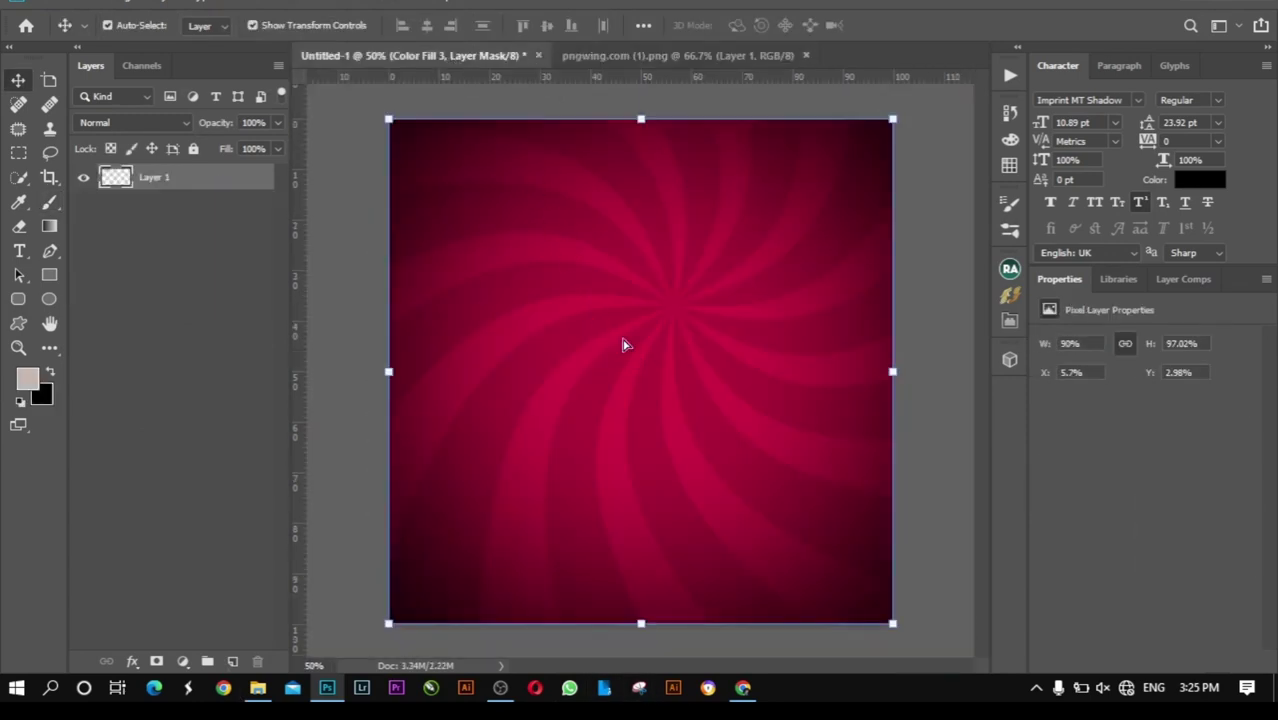
{"action": "mouse_move", "coordinate": [452, 62]}
{"action": "left_mouse_down"}
{"action": "mouse_move", "coordinate": [622, 345]}
{"action": "mouse_move", "coordinate": [648, 364]}
{"action": "left_mouse_up"}
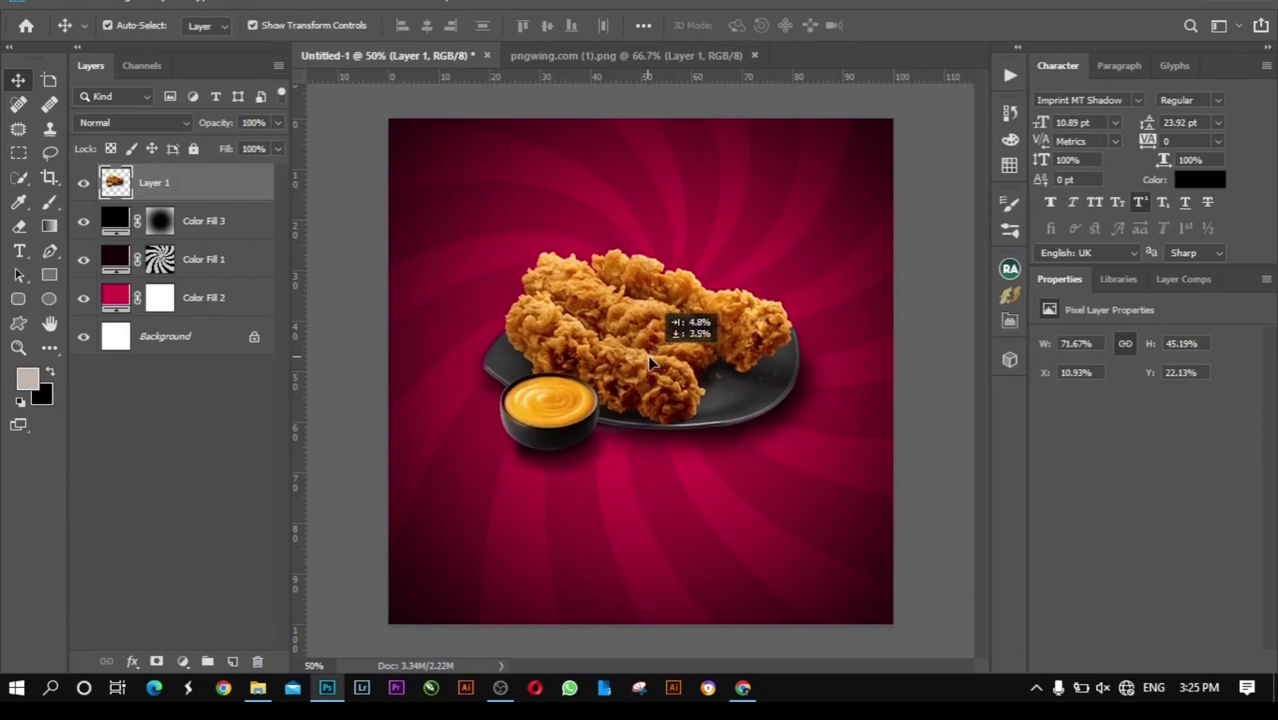
Step: Lower Color Fill 1's fill to 22% and move the chicken plate just below centre
{"action": "double_click", "coordinate": [222, 258]}
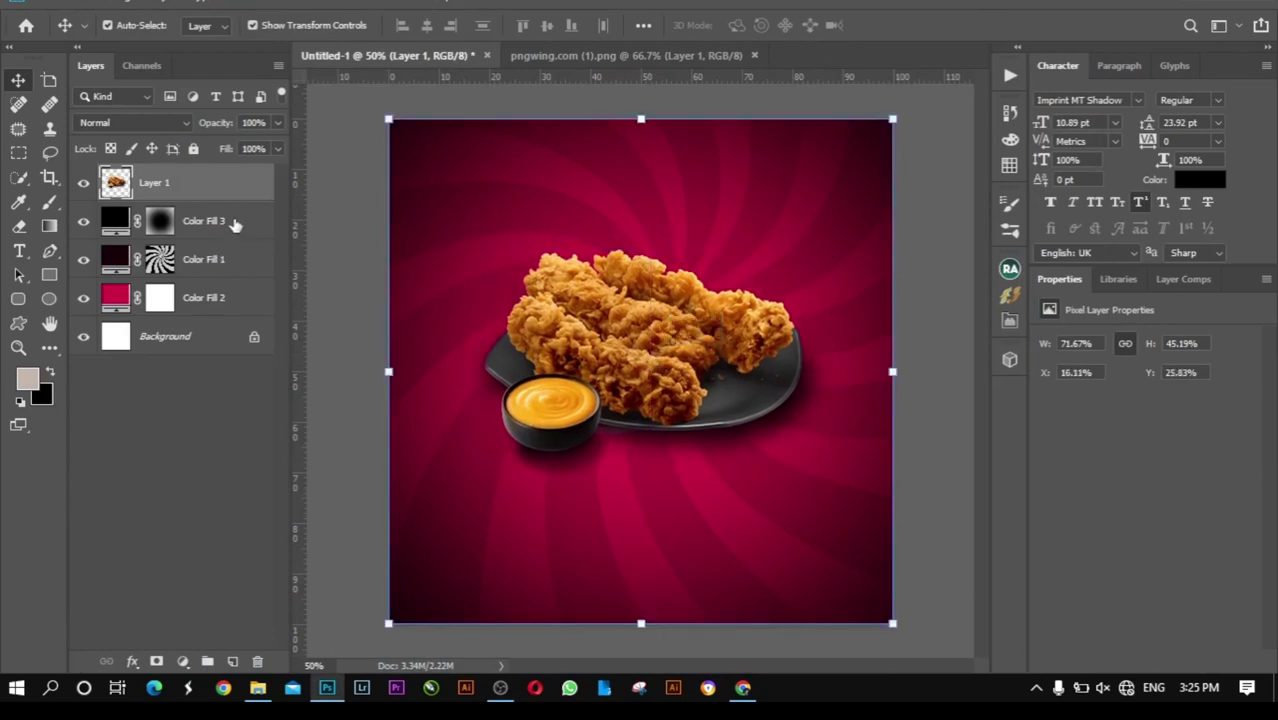
{"action": "left_click", "coordinate": [275, 148]}
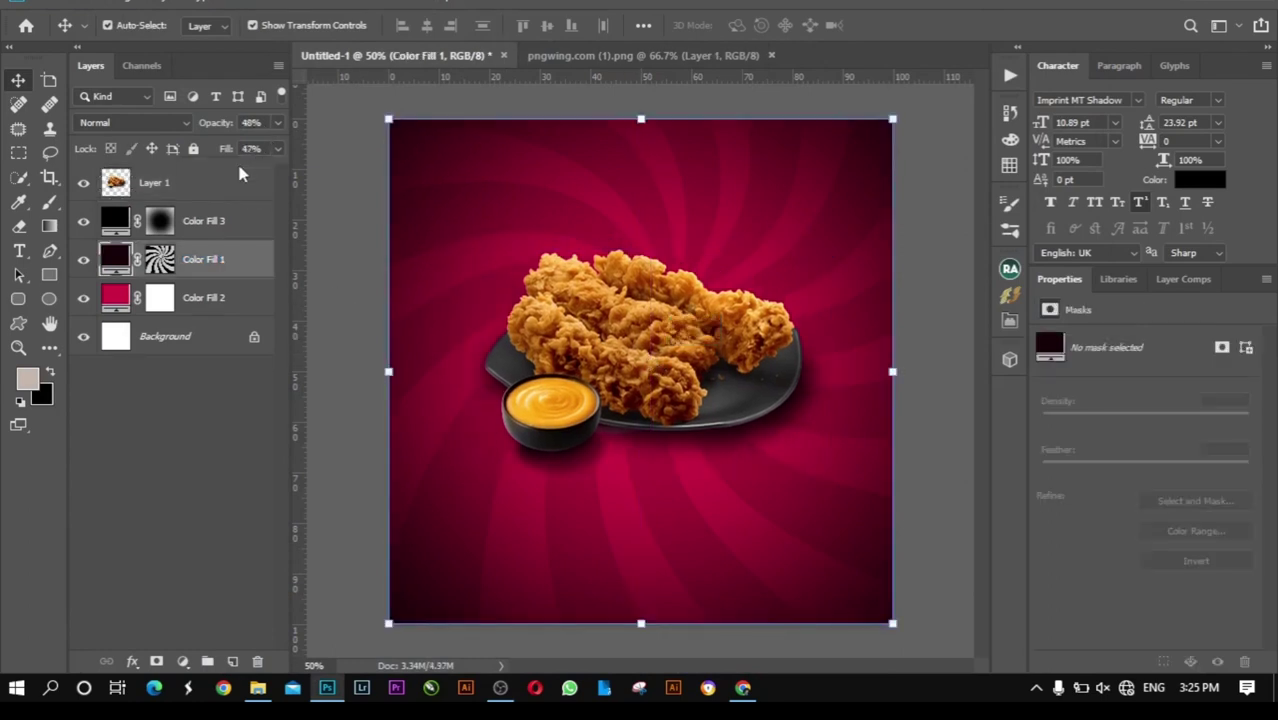
{"action": "left_click", "coordinate": [275, 148]}
{"action": "left_click_drag", "start_coordinate": [230, 172], "coordinate": [210, 180]}
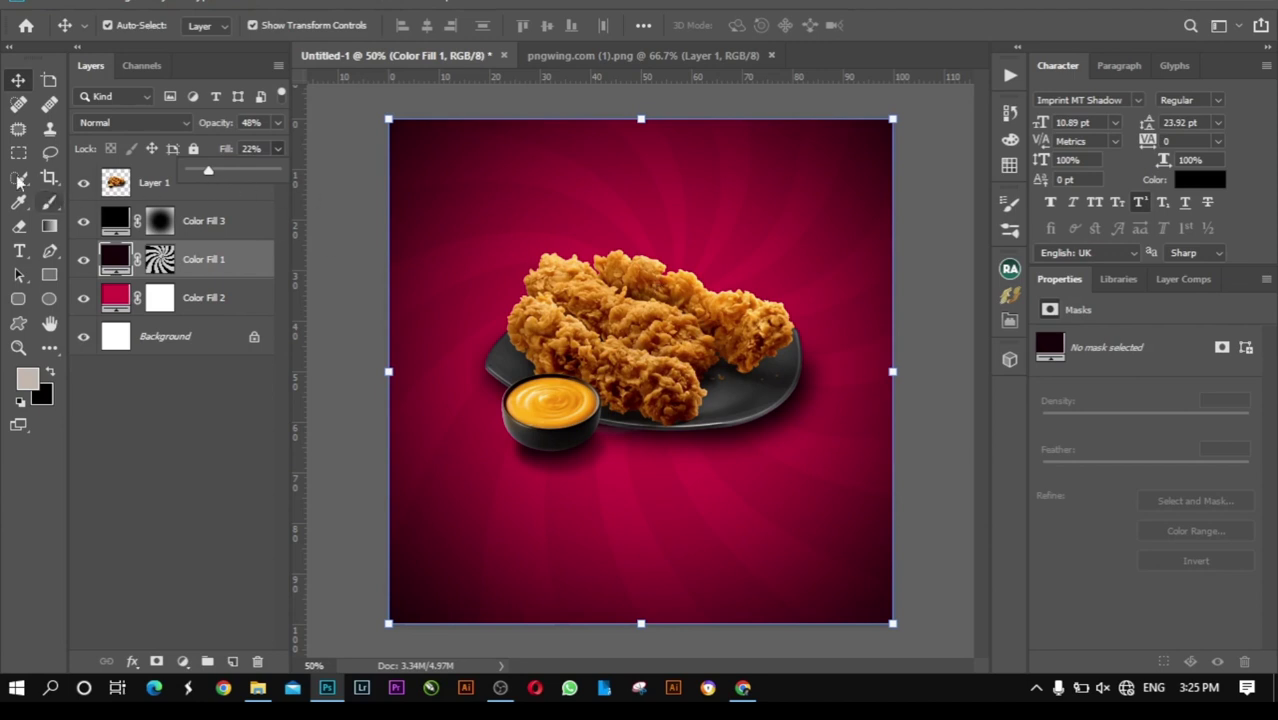
{"action": "left_click", "coordinate": [17, 86]}
{"action": "mouse_move", "coordinate": [763, 345]}
{"action": "left_mouse_down"}
{"action": "mouse_move", "coordinate": [757, 390]}
{"action": "mouse_move", "coordinate": [745, 367]}
{"action": "left_mouse_up"}
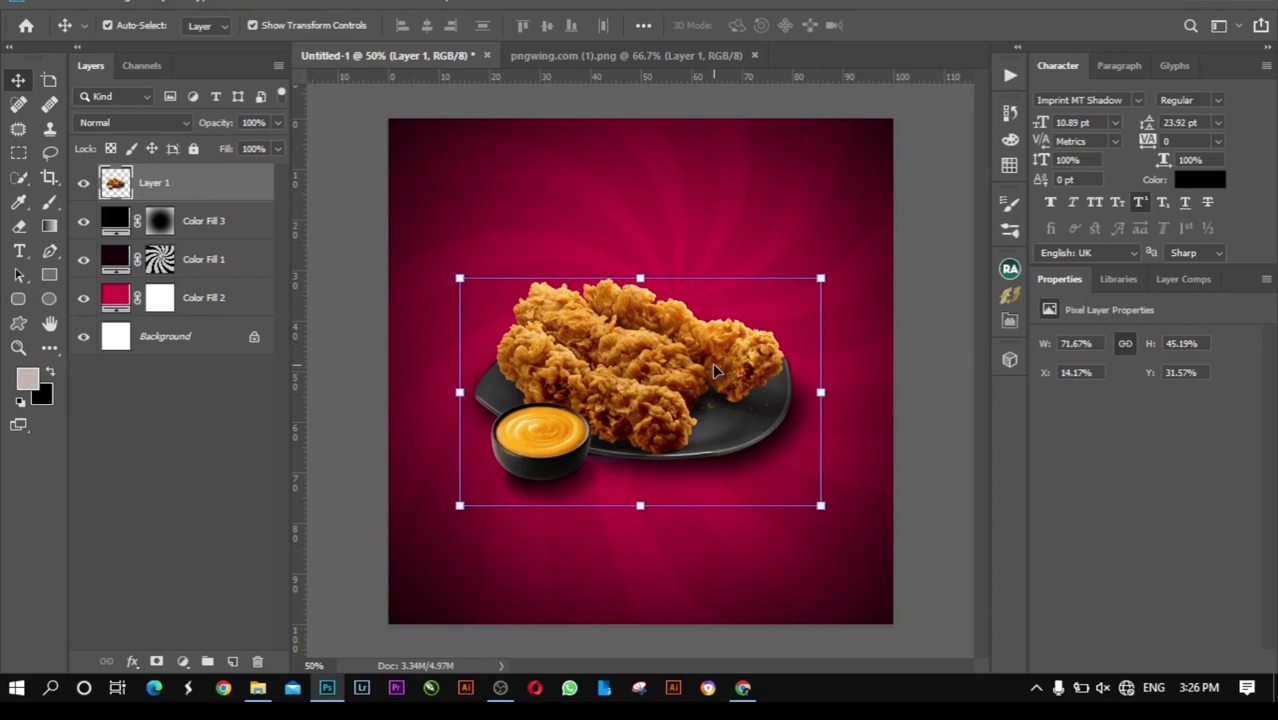
{"action": "left_click_drag", "start_coordinate": [712, 407], "coordinate": [712, 424]}
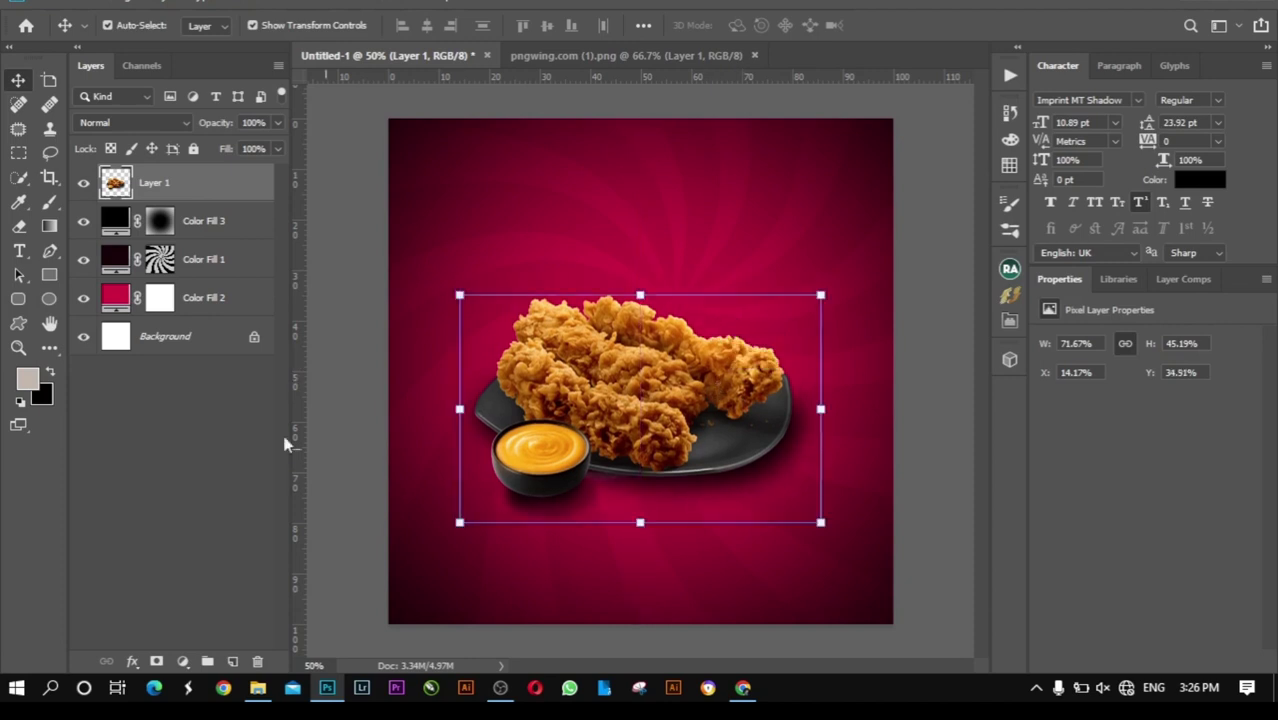
Step: Hide the chicken layer and draw a full-width rectangle band below centre
{"action": "left_click", "coordinate": [84, 183]}
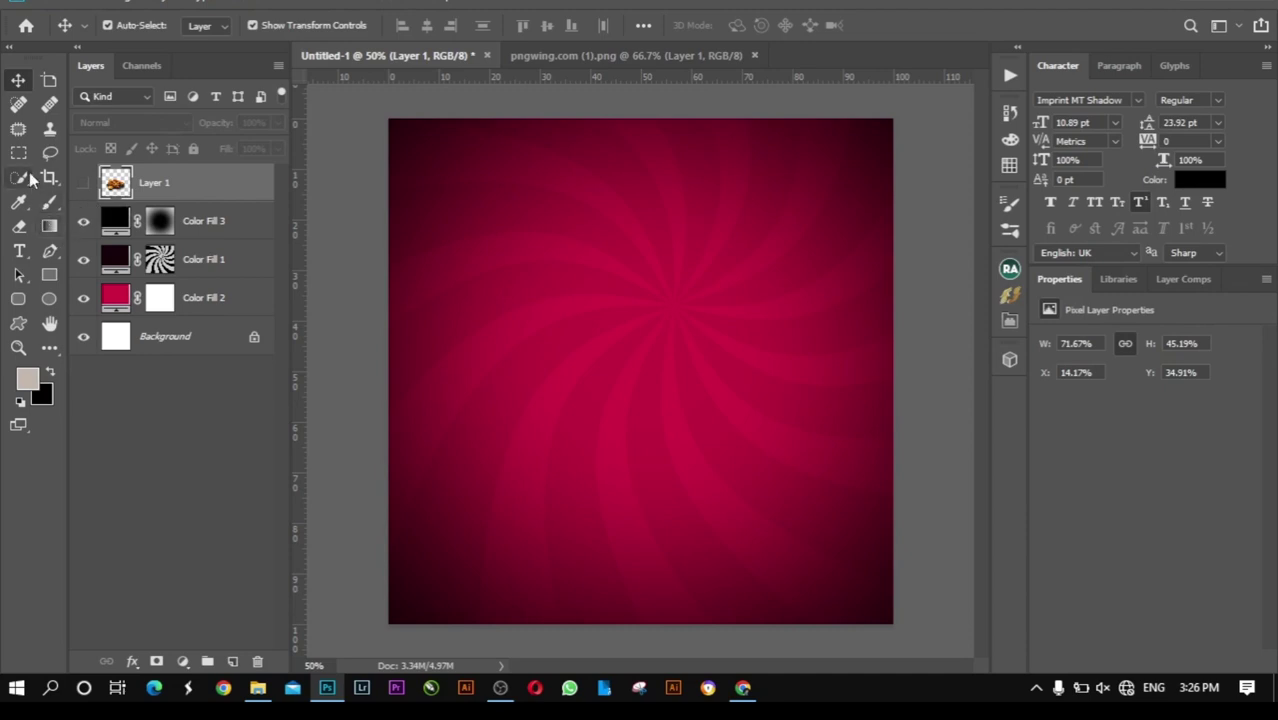
{"action": "left_click", "coordinate": [49, 274]}
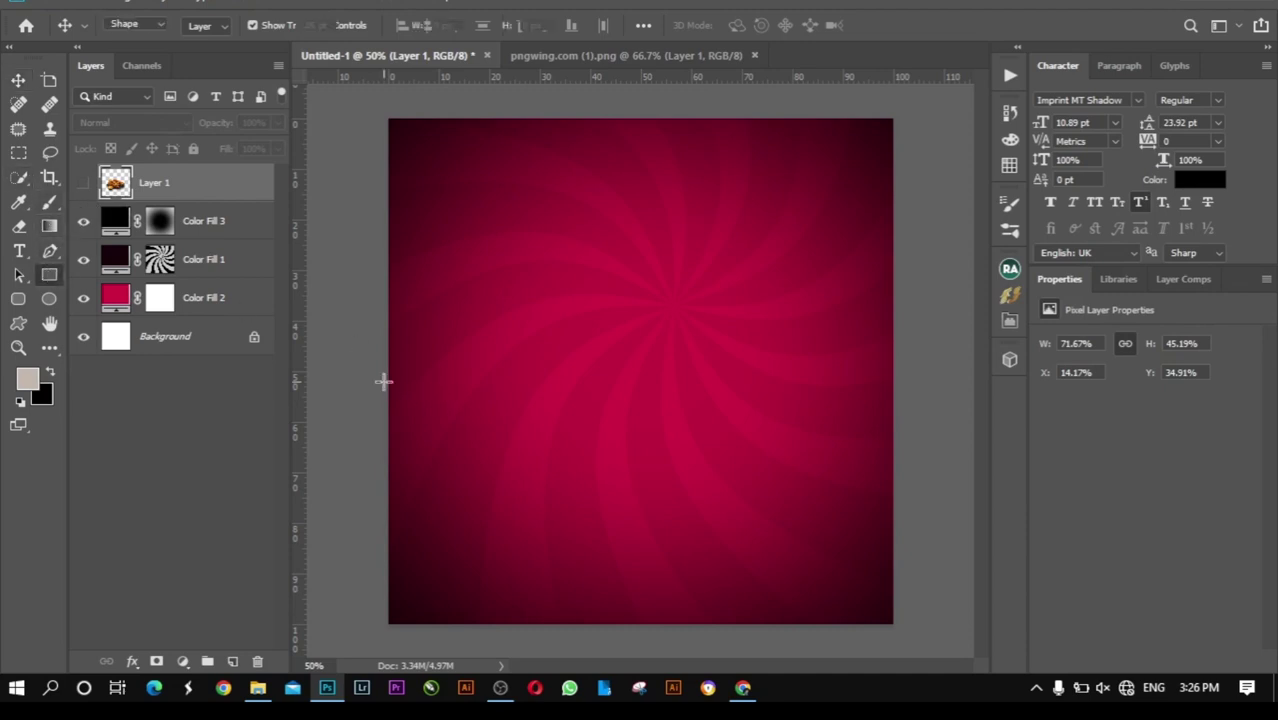
{"action": "left_click_drag", "start_coordinate": [389, 382], "coordinate": [892, 484]}
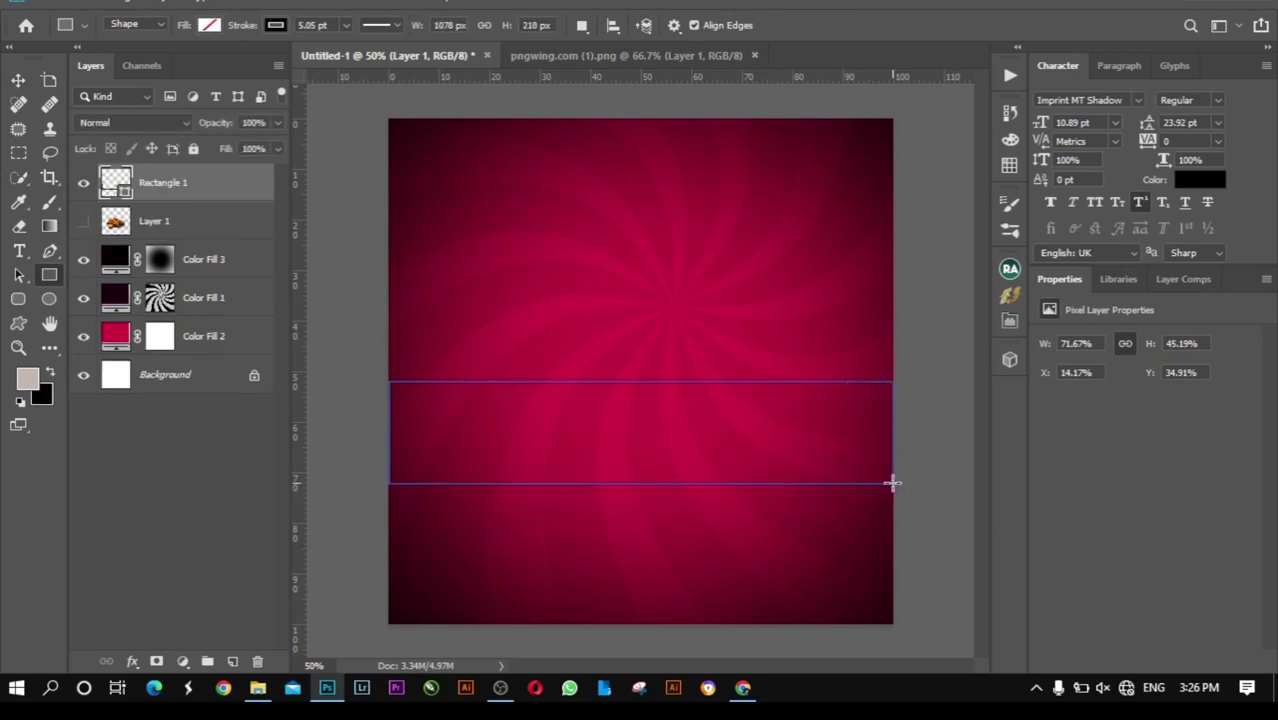
Step: Give the band a magenta fill and no stroke
{"action": "left_click", "coordinate": [155, 25]}
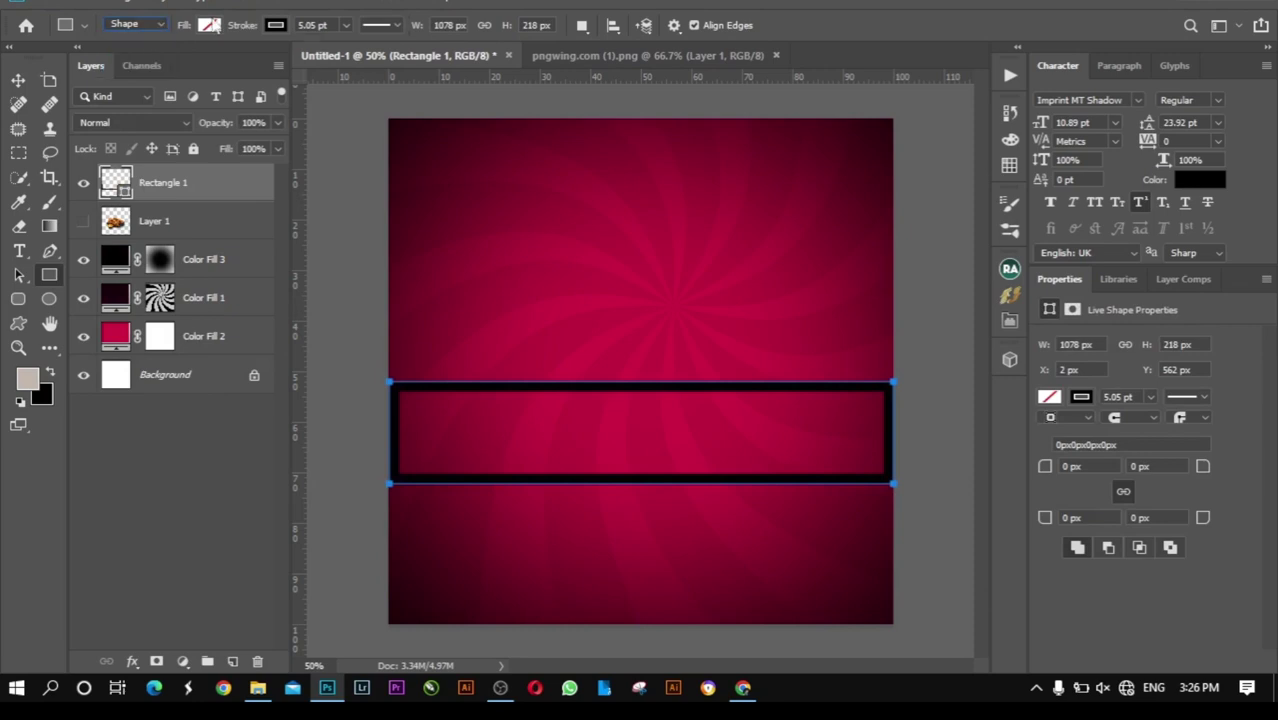
{"action": "left_click", "coordinate": [210, 25]}
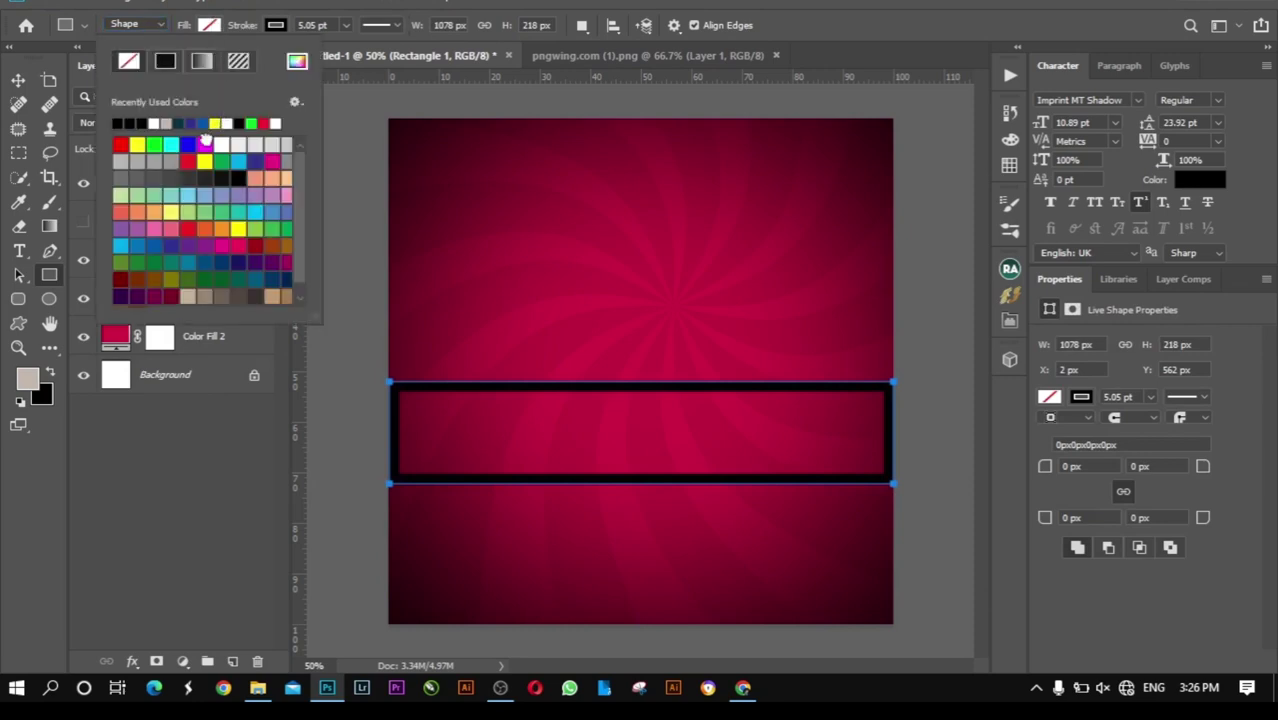
{"action": "left_click", "coordinate": [205, 143]}
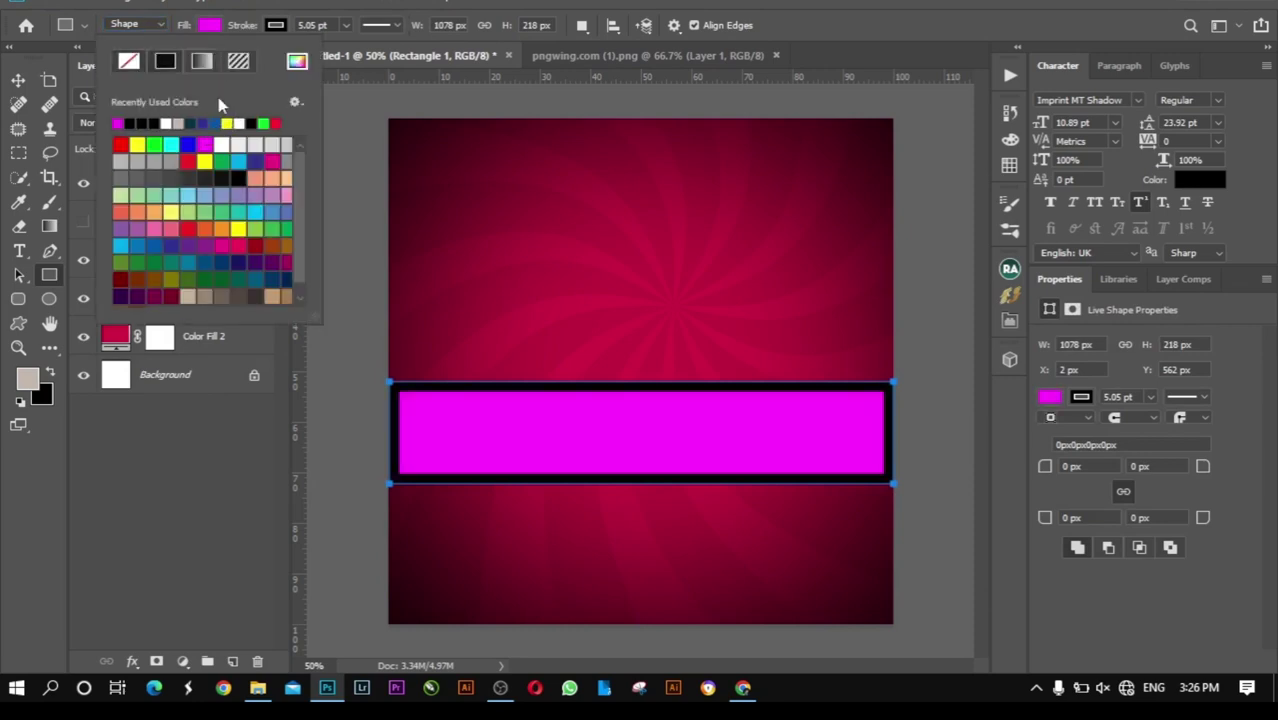
{"action": "left_click", "coordinate": [274, 26]}
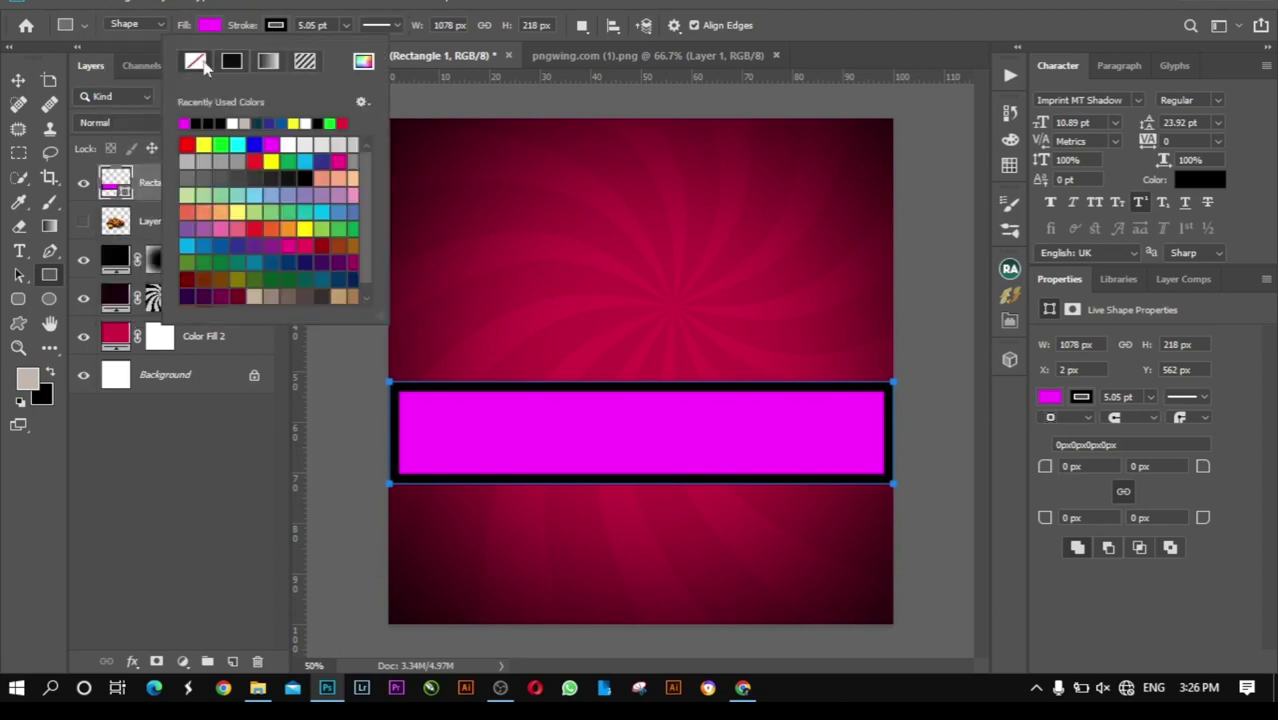
{"action": "left_click", "coordinate": [197, 62]}
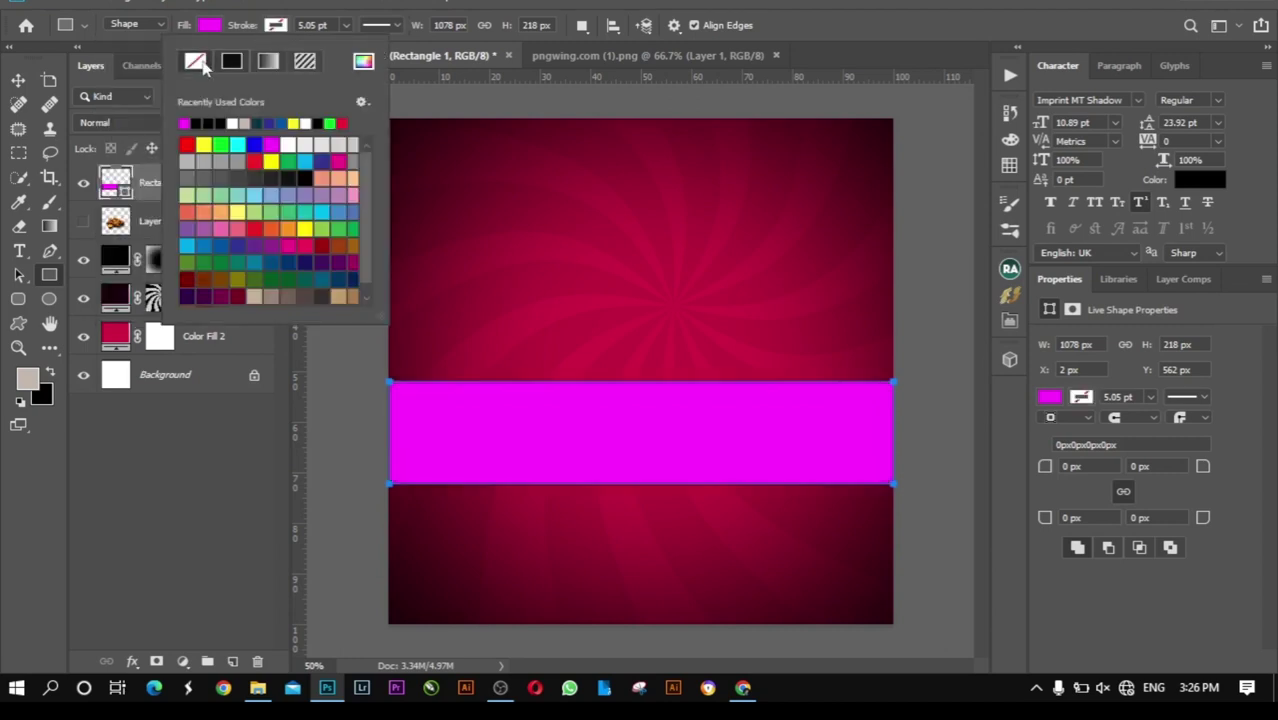
{"action": "left_click", "coordinate": [462, 267]}
{"action": "left_click", "coordinate": [434, 220]}
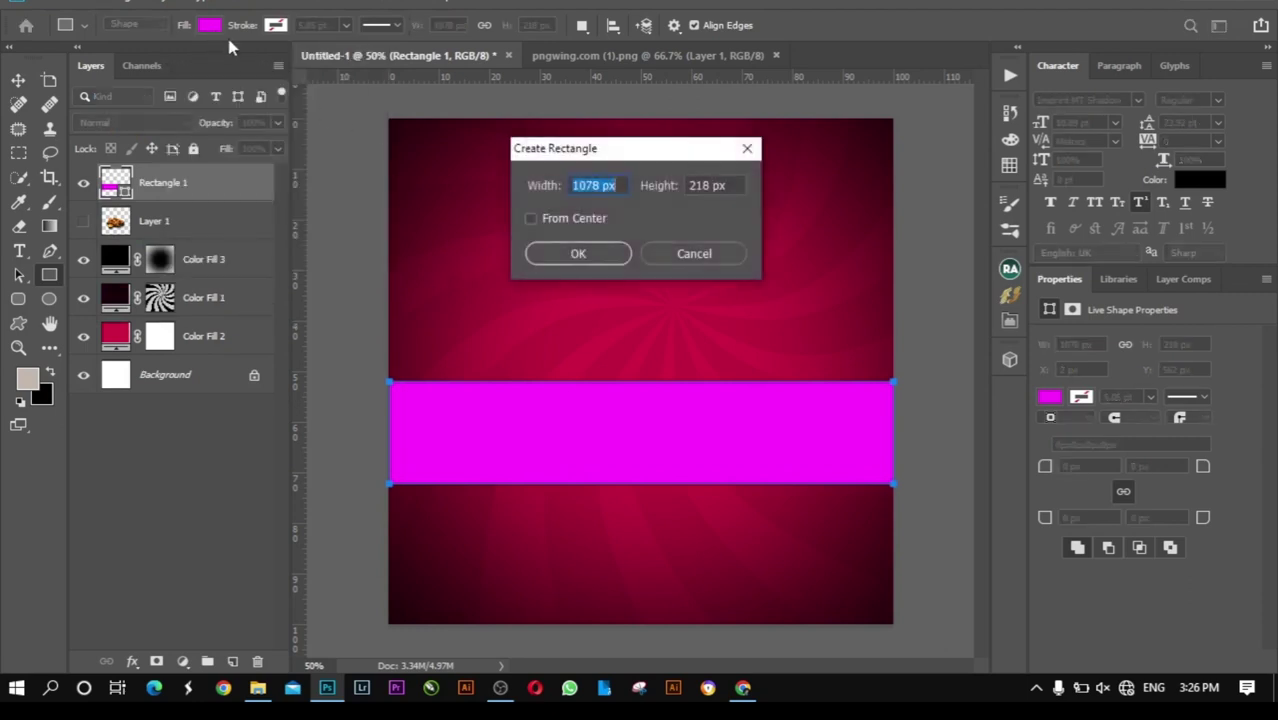
{"action": "left_click", "coordinate": [680, 253]}
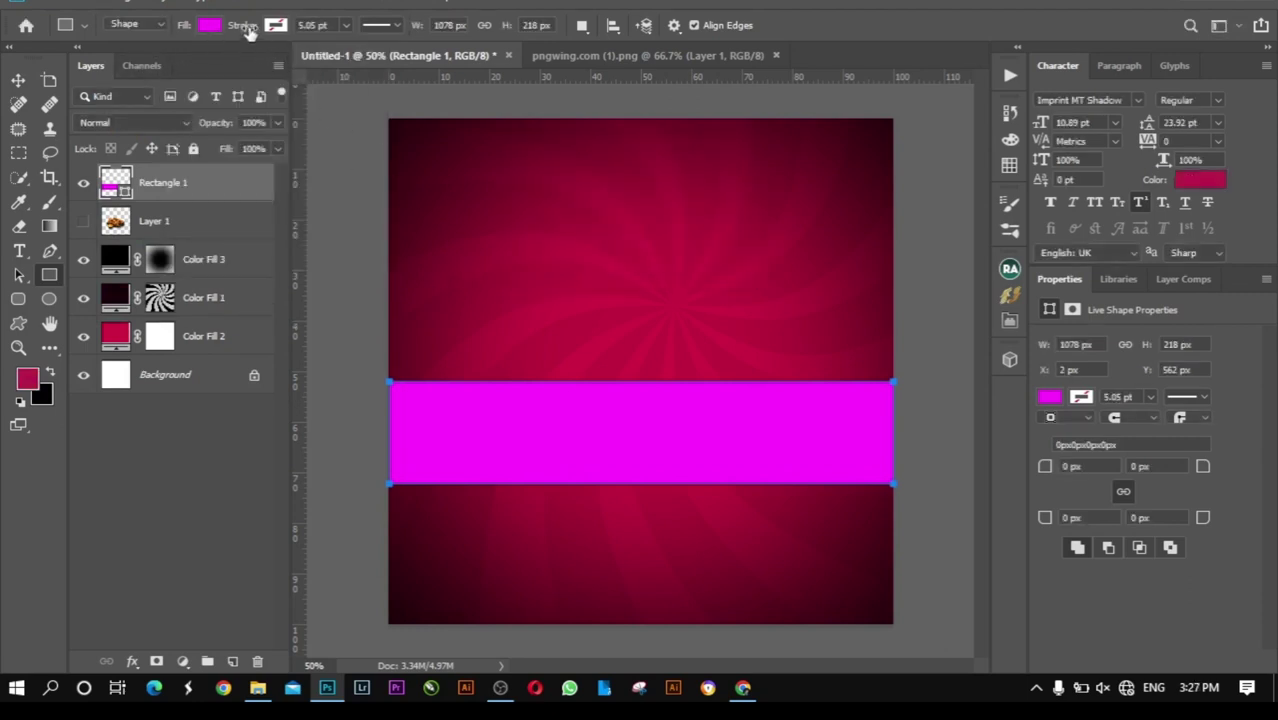
Step: Set the band's fill colour to #bd184e
{"action": "left_click", "coordinate": [210, 27]}
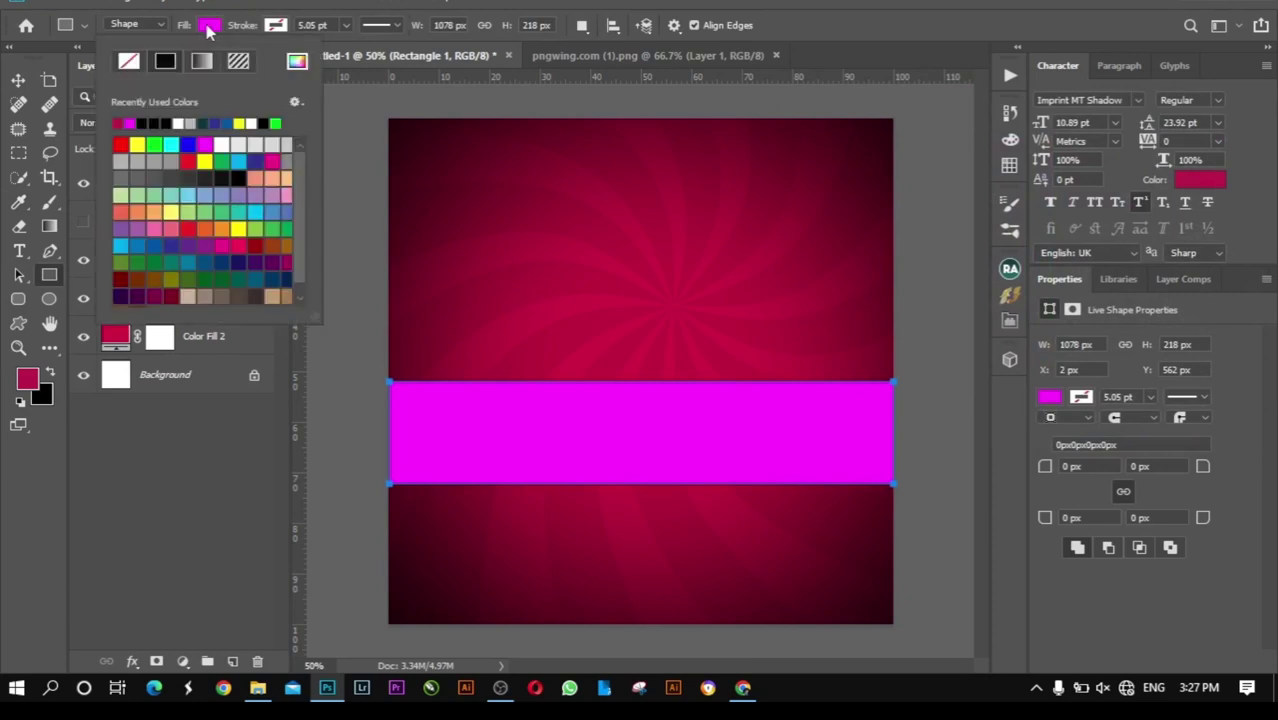
{"action": "left_click", "coordinate": [297, 61]}
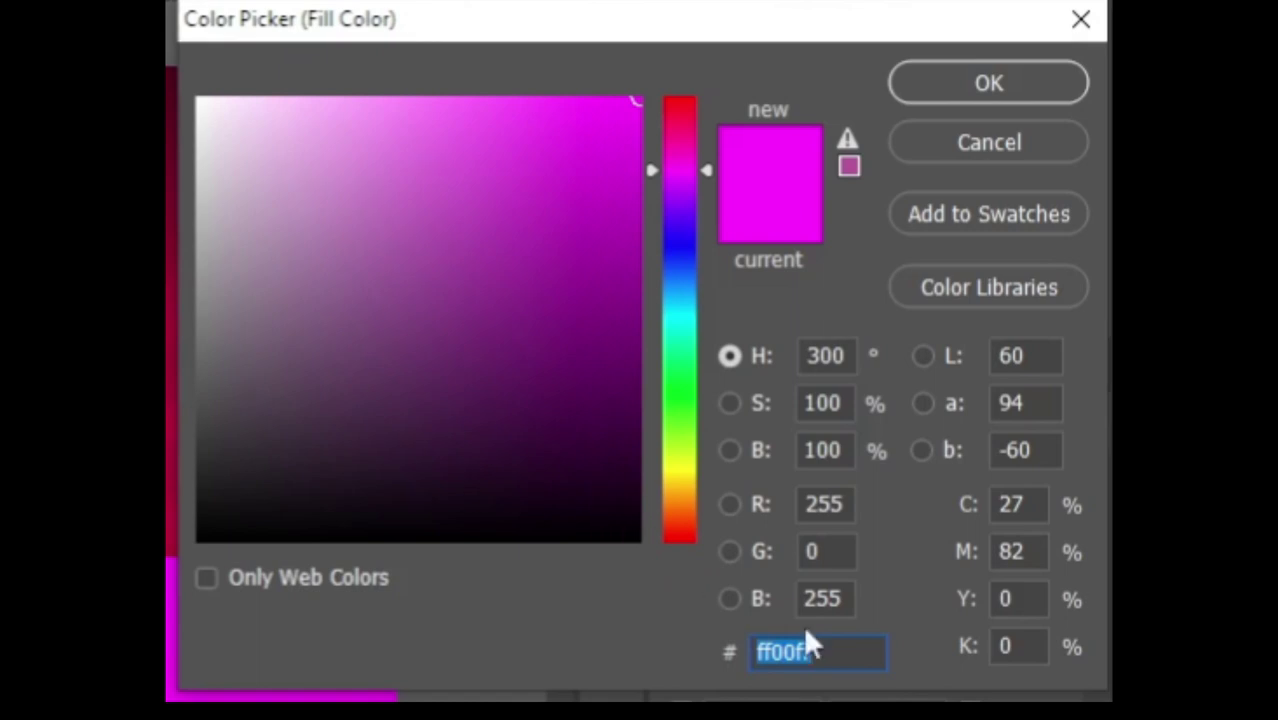
{"action": "type", "text": "bd184e"}
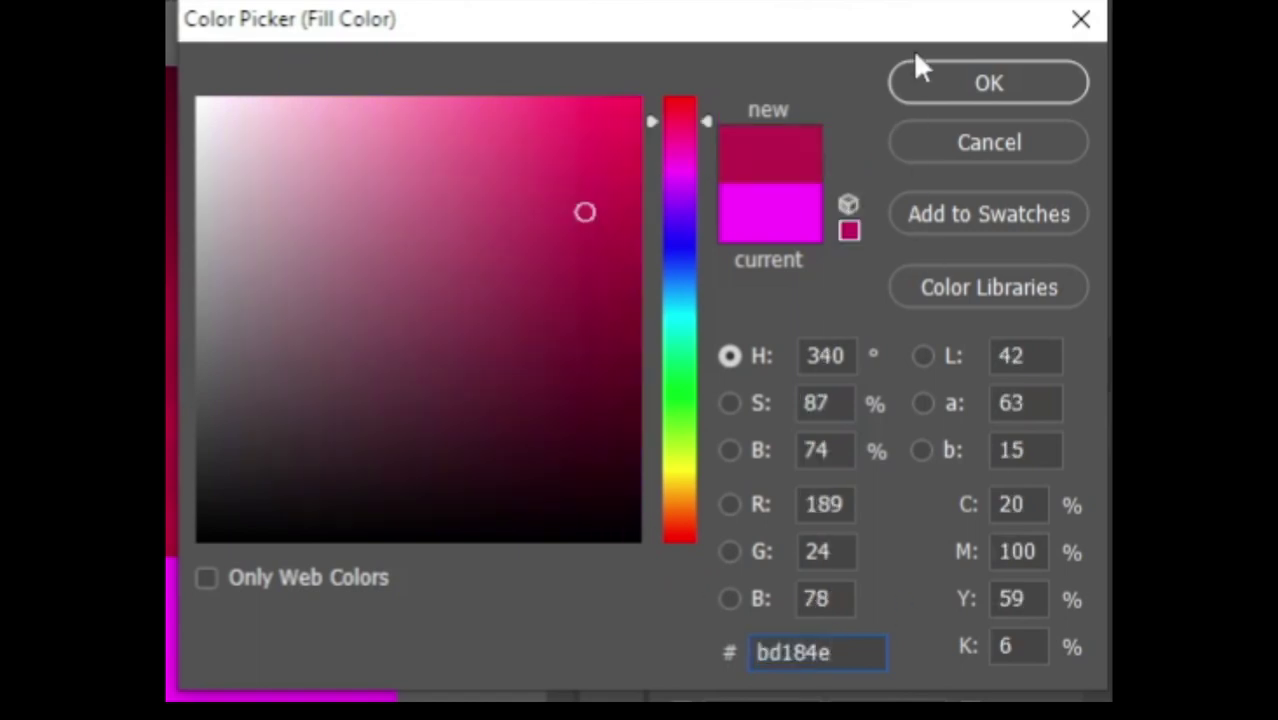
{"action": "left_click", "coordinate": [958, 90]}
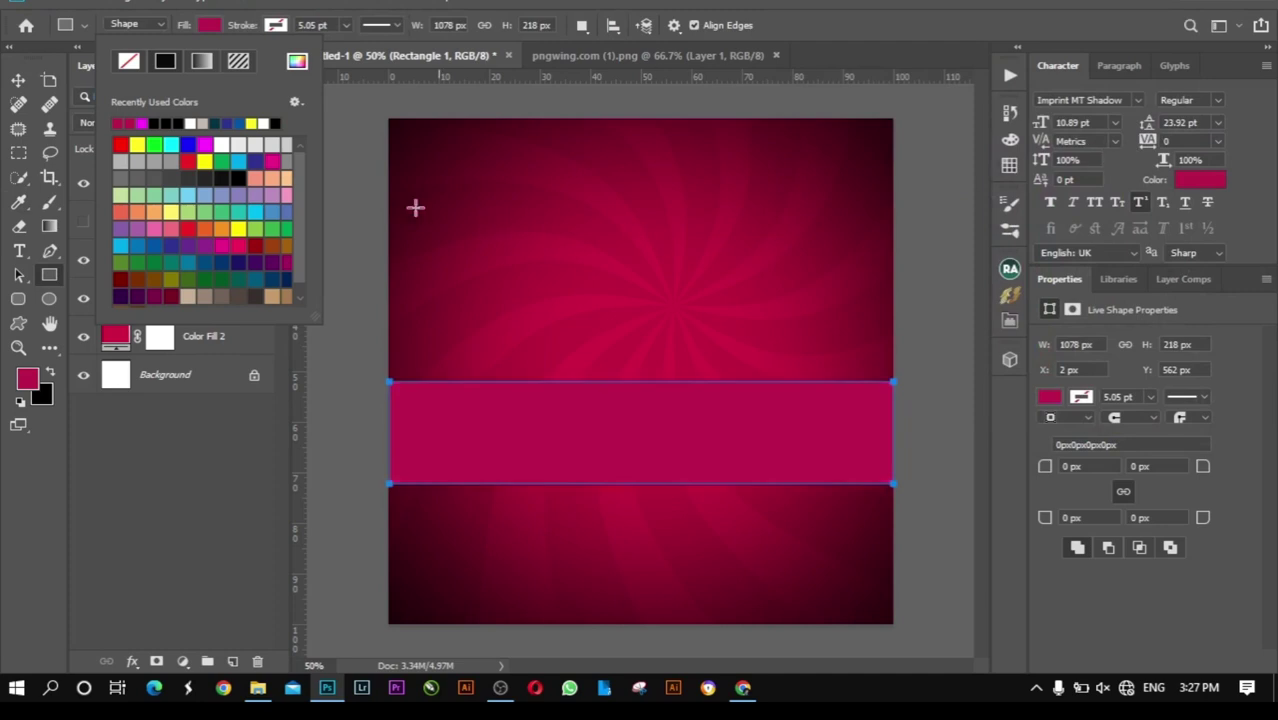
Step: Warp the band into a wave using the Flag warp preset
{"action": "left_click", "coordinate": [18, 80]}
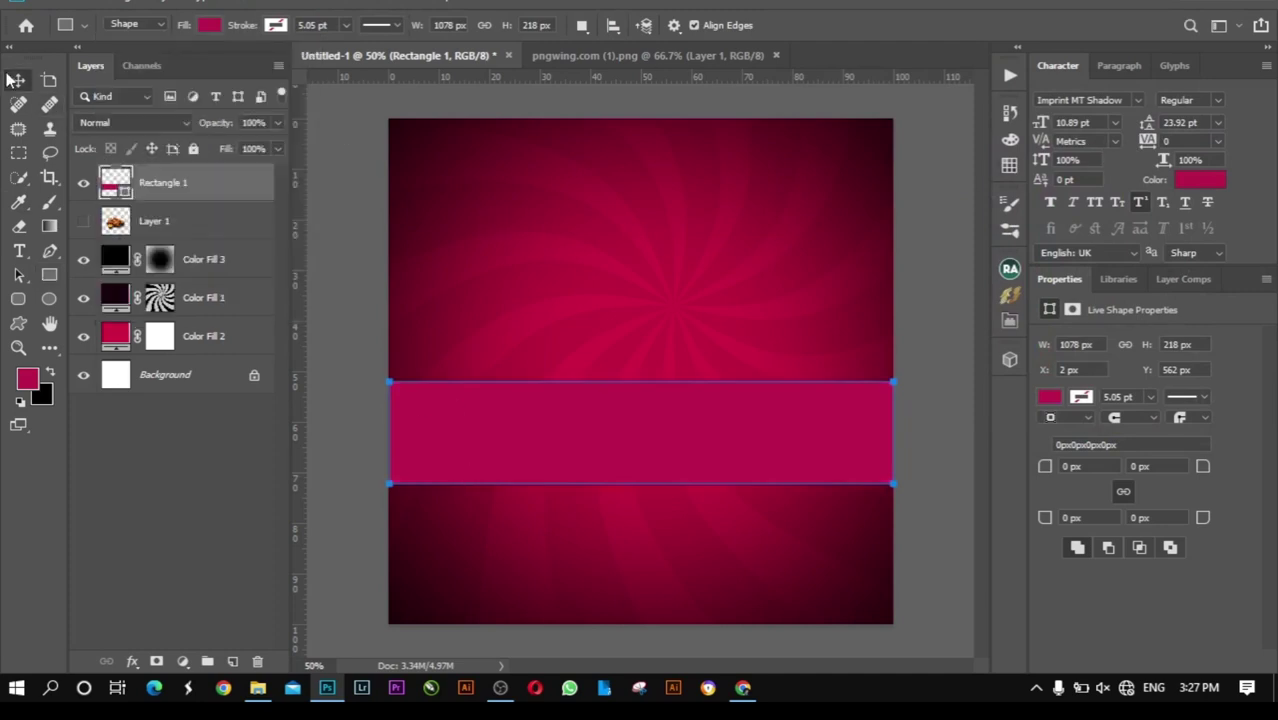
{"action": "key", "text": "ctrl+t"}
{"action": "right_click", "coordinate": [471, 406]}
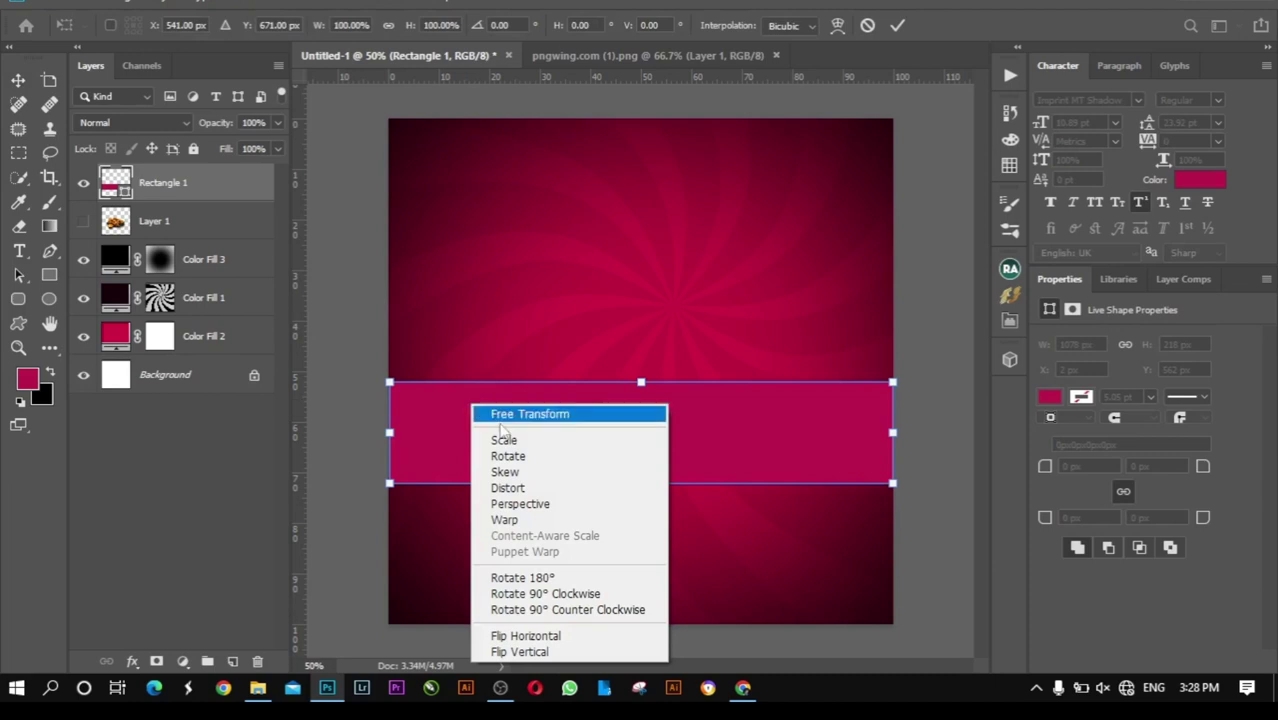
{"action": "left_click", "coordinate": [520, 519]}
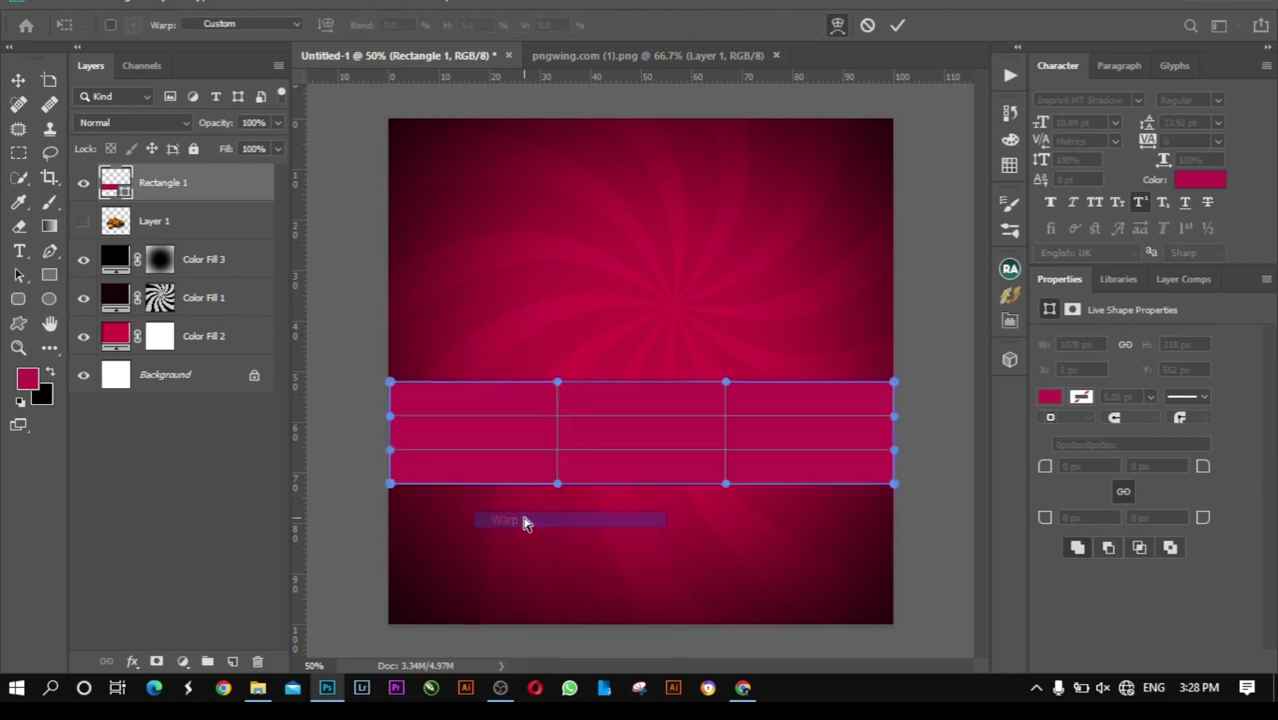
{"action": "left_click", "coordinate": [282, 31]}
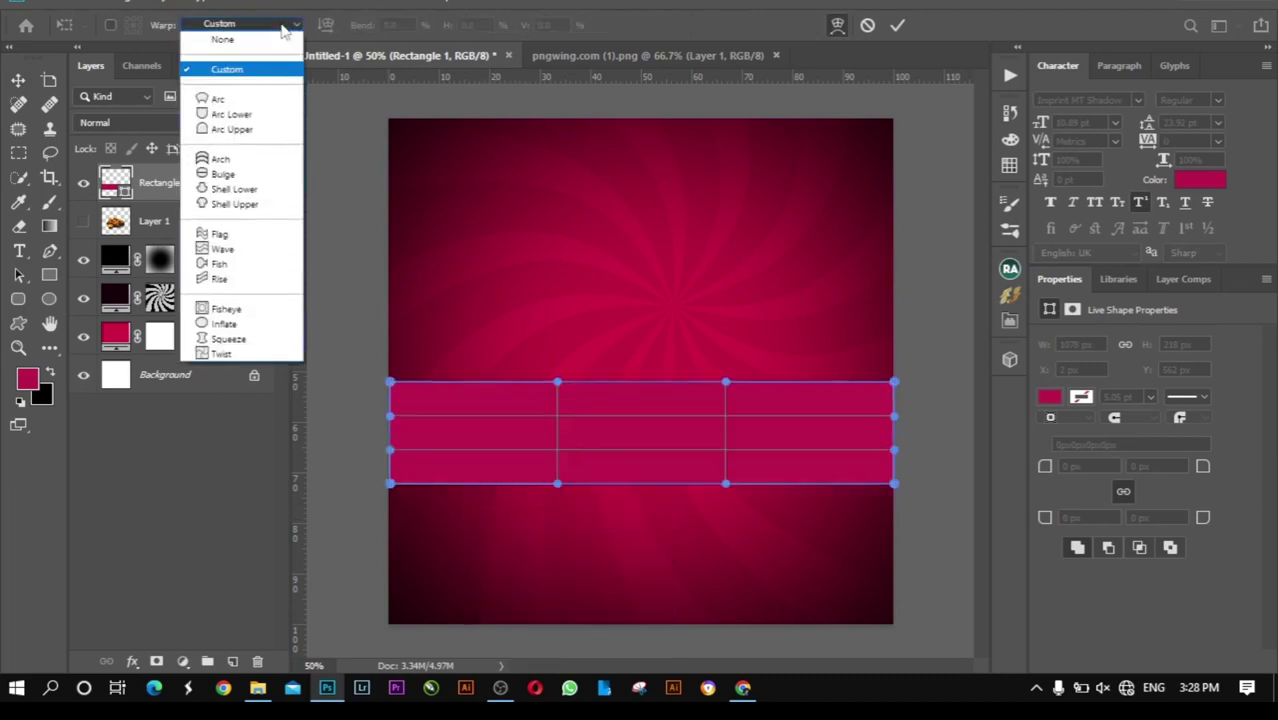
{"action": "left_click", "coordinate": [225, 236]}
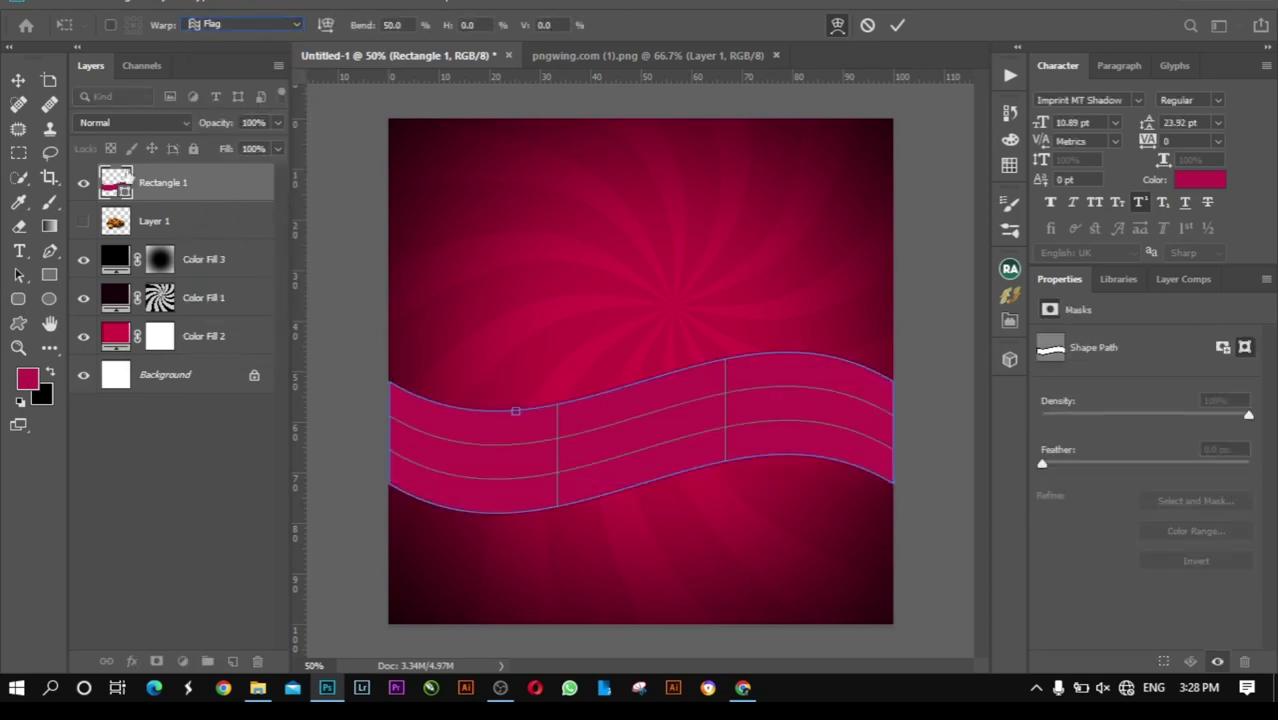
{"action": "key", "text": "Return"}
Step: Move the wave to the canvas bottom and stretch it to about 130.86% height
{"action": "left_click_drag", "start_coordinate": [668, 431], "coordinate": [662, 608]}
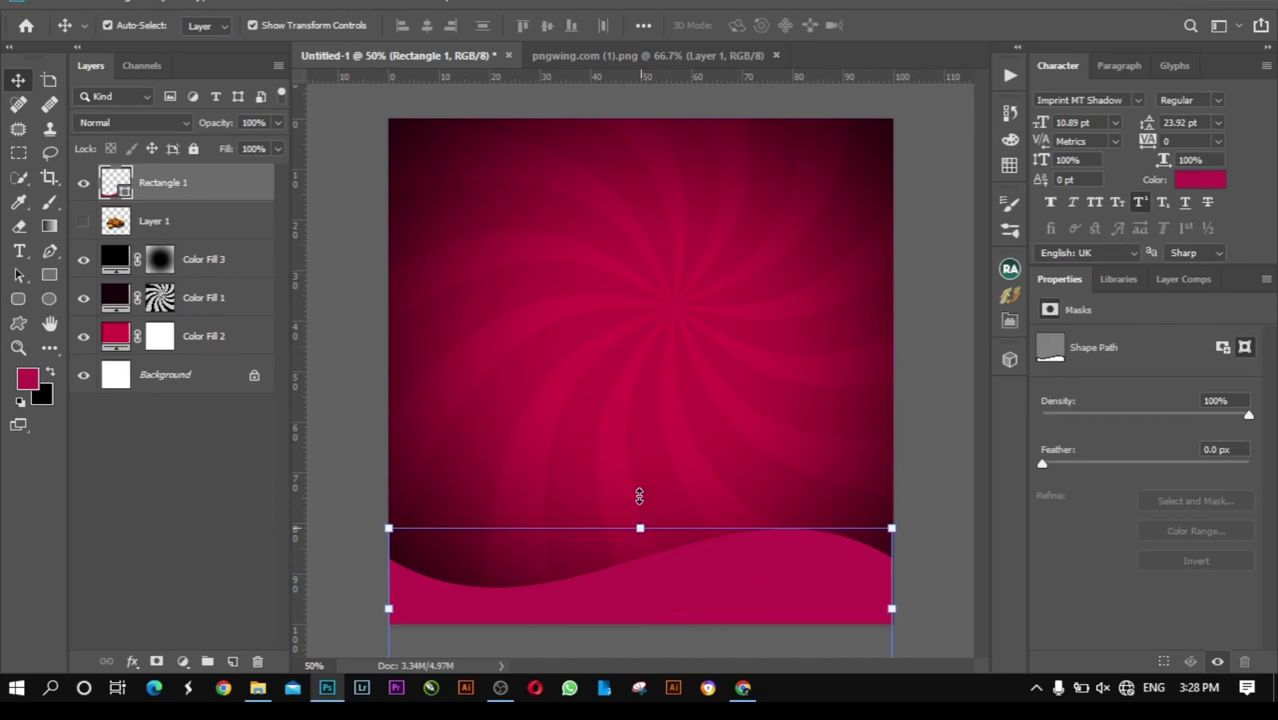
{"action": "left_click_drag", "start_coordinate": [639, 497], "coordinate": [639, 478]}
{"action": "left_click_drag", "start_coordinate": [735, 567], "coordinate": [738, 591]}
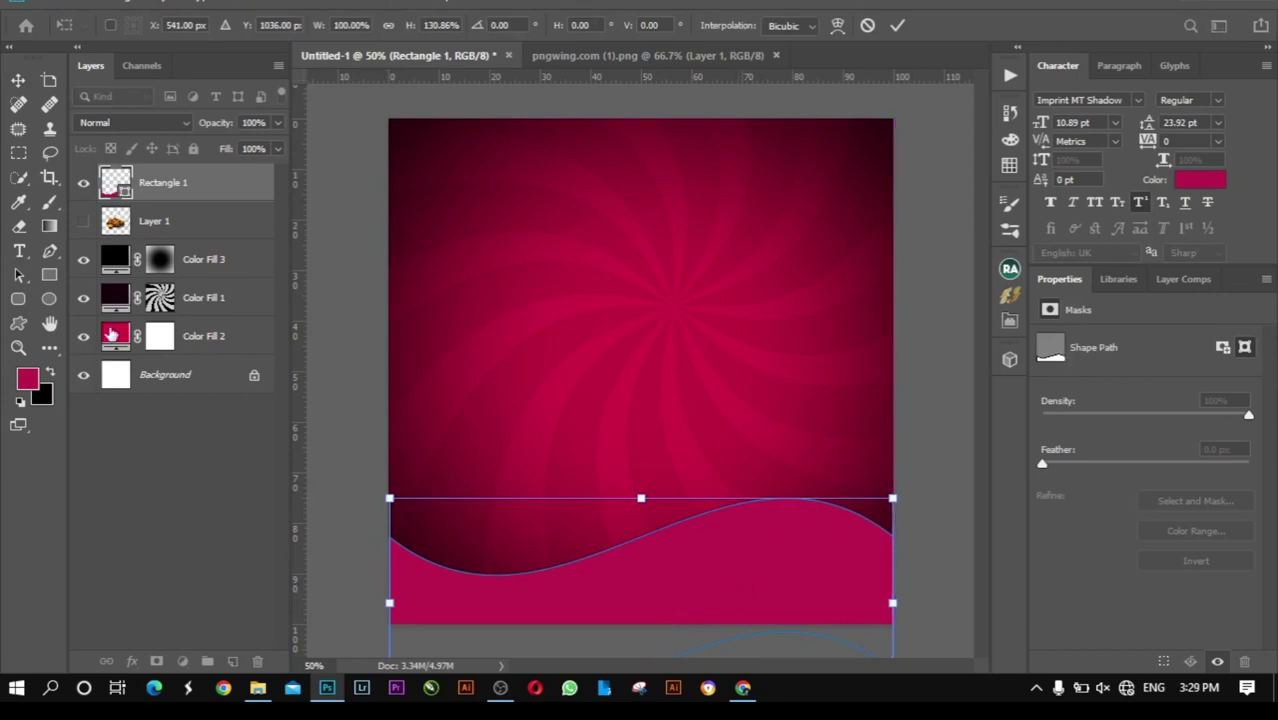
Step: Change the wave's fill to soft green #64a45f
{"action": "double_click", "coordinate": [110, 184]}
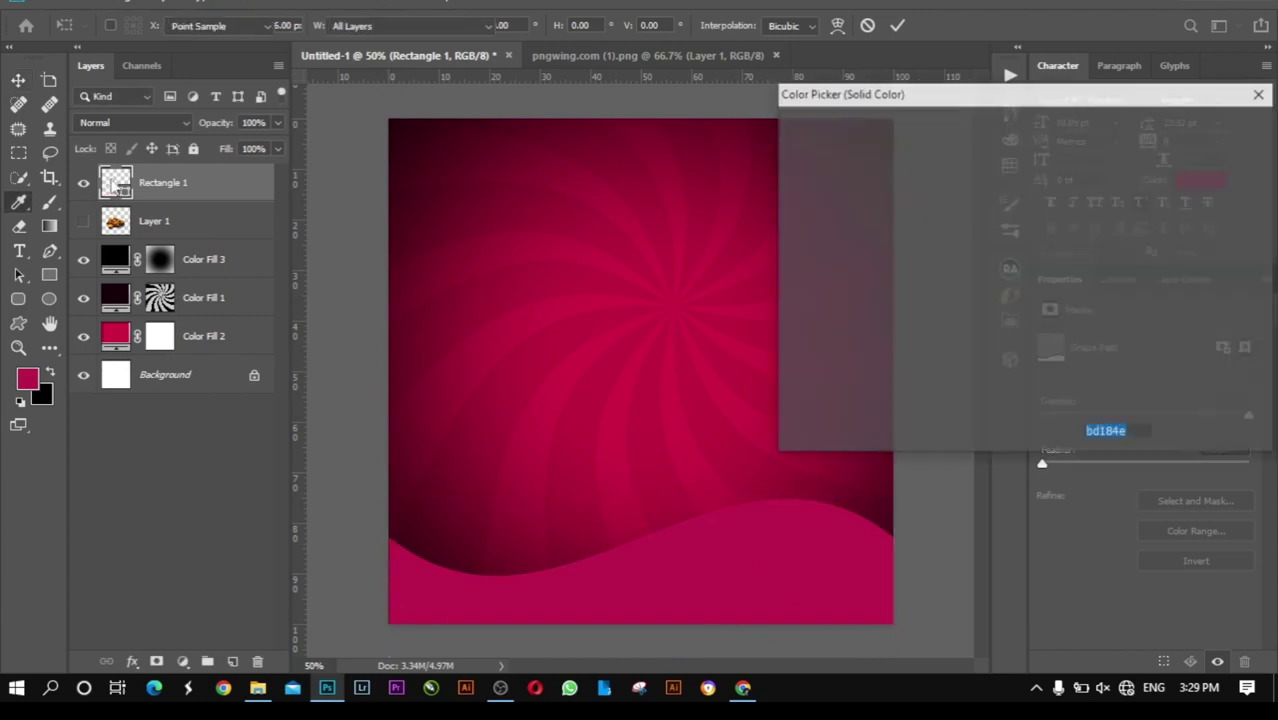
{"action": "mouse_move", "coordinate": [990, 200]}
{"action": "left_mouse_down"}
{"action": "mouse_move", "coordinate": [927, 186]}
{"action": "mouse_move", "coordinate": [944, 208]}
{"action": "mouse_move", "coordinate": [895, 212]}
{"action": "mouse_move", "coordinate": [905, 205]}
{"action": "left_mouse_up"}
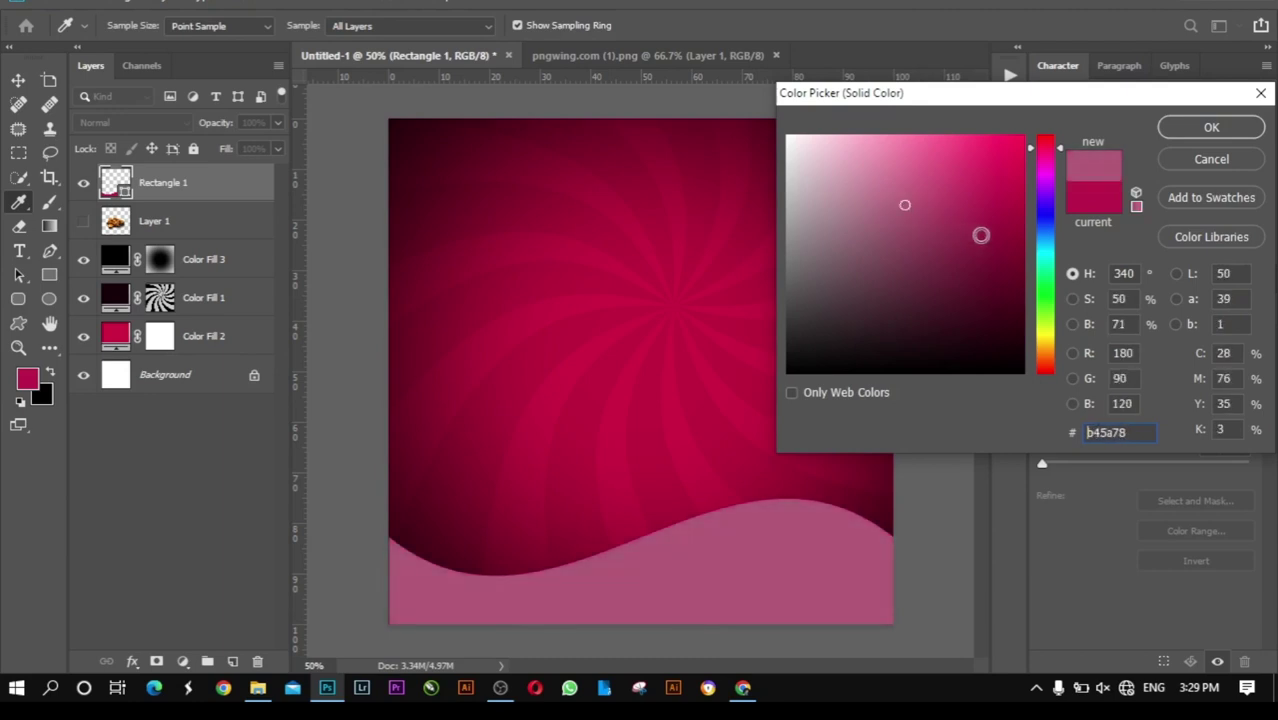
{"action": "mouse_move", "coordinate": [1062, 148]}
{"action": "left_mouse_down"}
{"action": "mouse_move", "coordinate": [1062, 345]}
{"action": "mouse_move", "coordinate": [1061, 298]}
{"action": "left_mouse_up"}
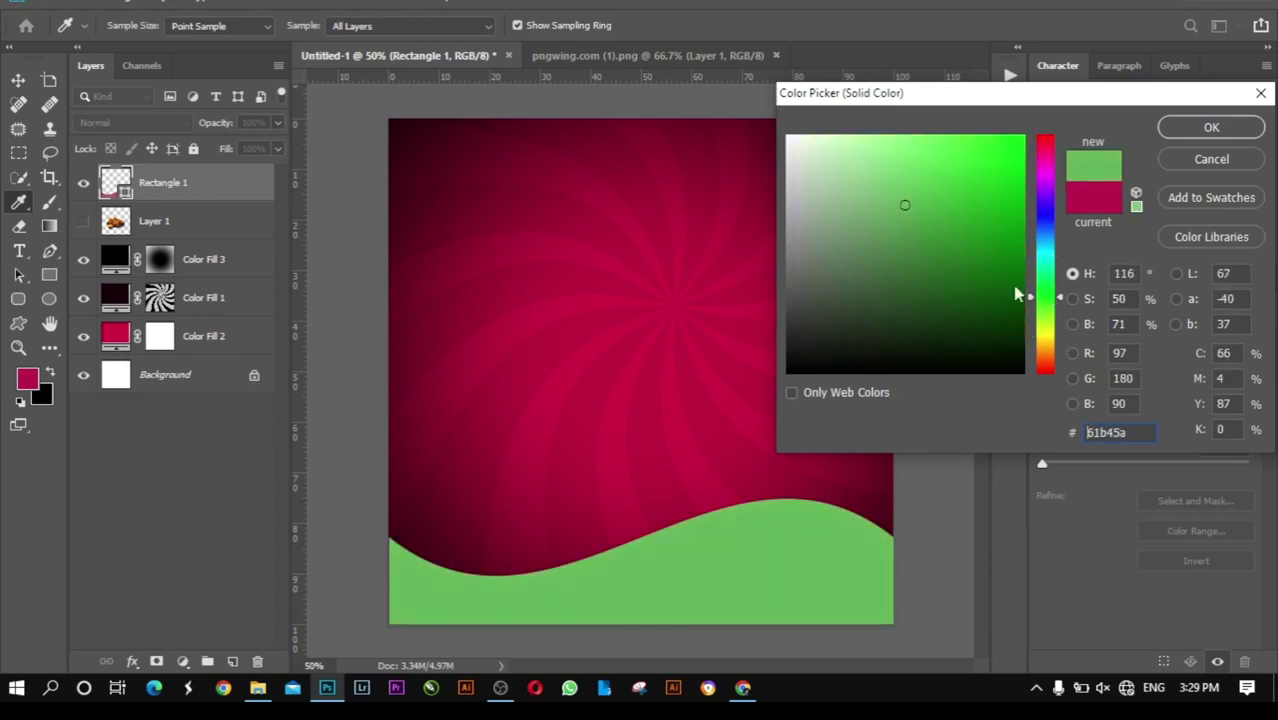
{"action": "left_click", "coordinate": [902, 226]}
{"action": "mouse_move", "coordinate": [902, 226]}
{"action": "left_mouse_down"}
{"action": "mouse_move", "coordinate": [895, 242]}
{"action": "mouse_move", "coordinate": [886, 220]}
{"action": "left_mouse_up"}
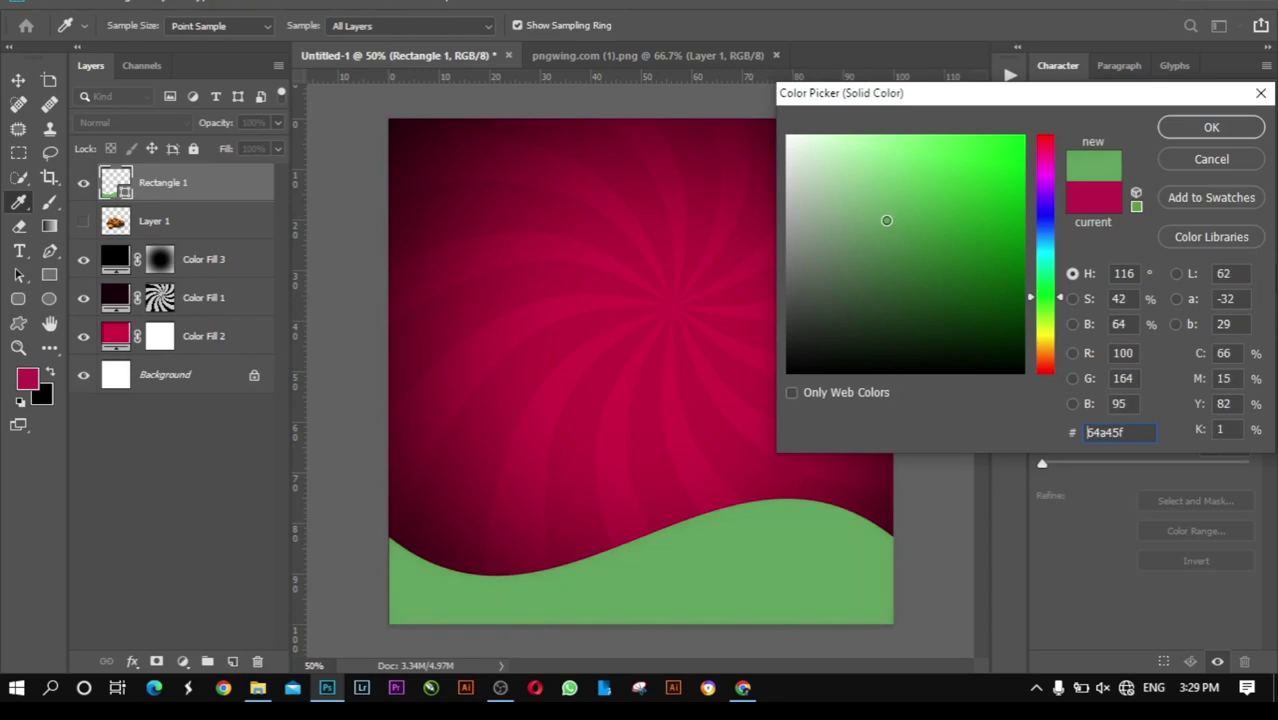
{"action": "left_click", "coordinate": [1211, 127]}
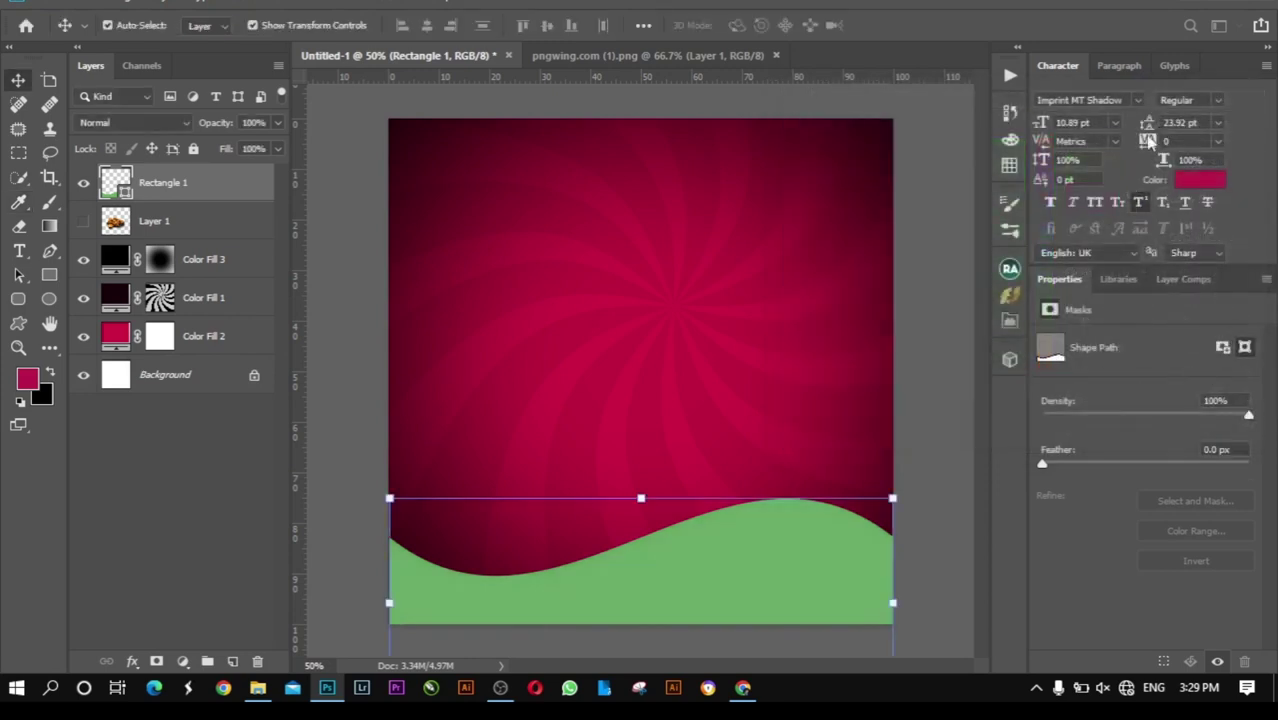
{"action": "left_click", "coordinate": [184, 224]}
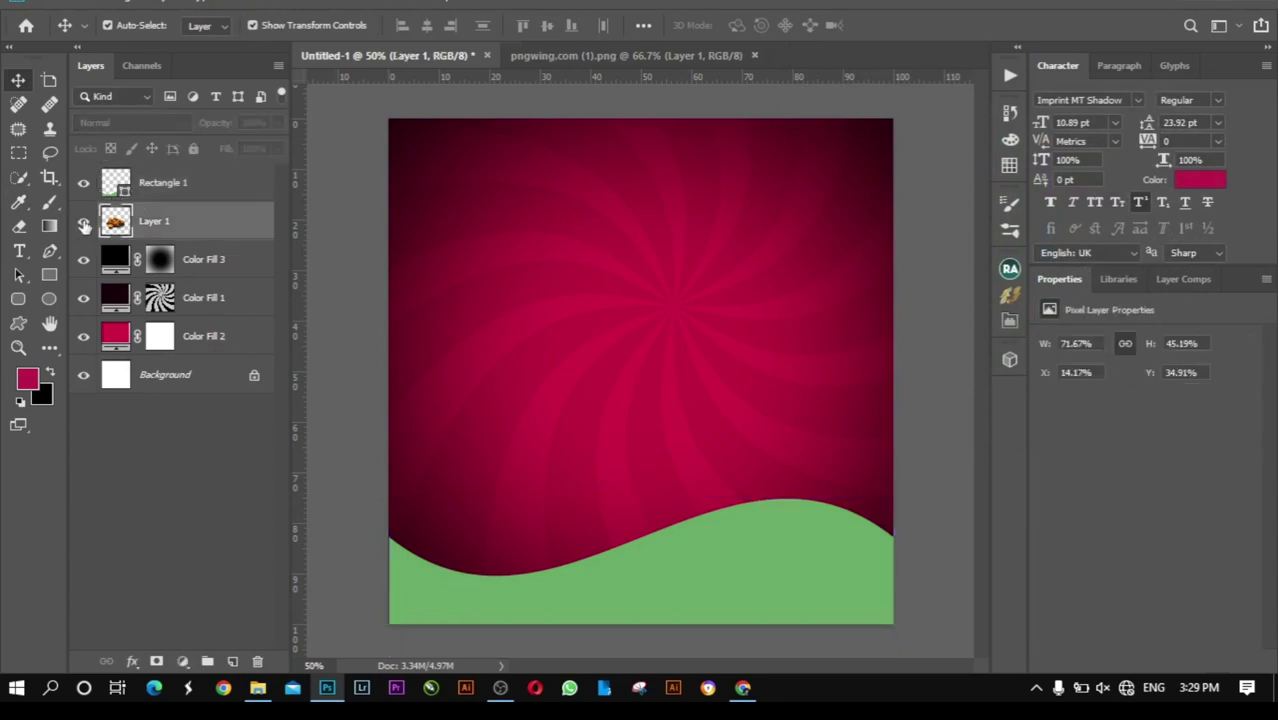
Step: Move the wave below the chicken layer and add an empty layer above Color Fill 3
{"action": "left_click_drag", "start_coordinate": [165, 190], "coordinate": [172, 247]}
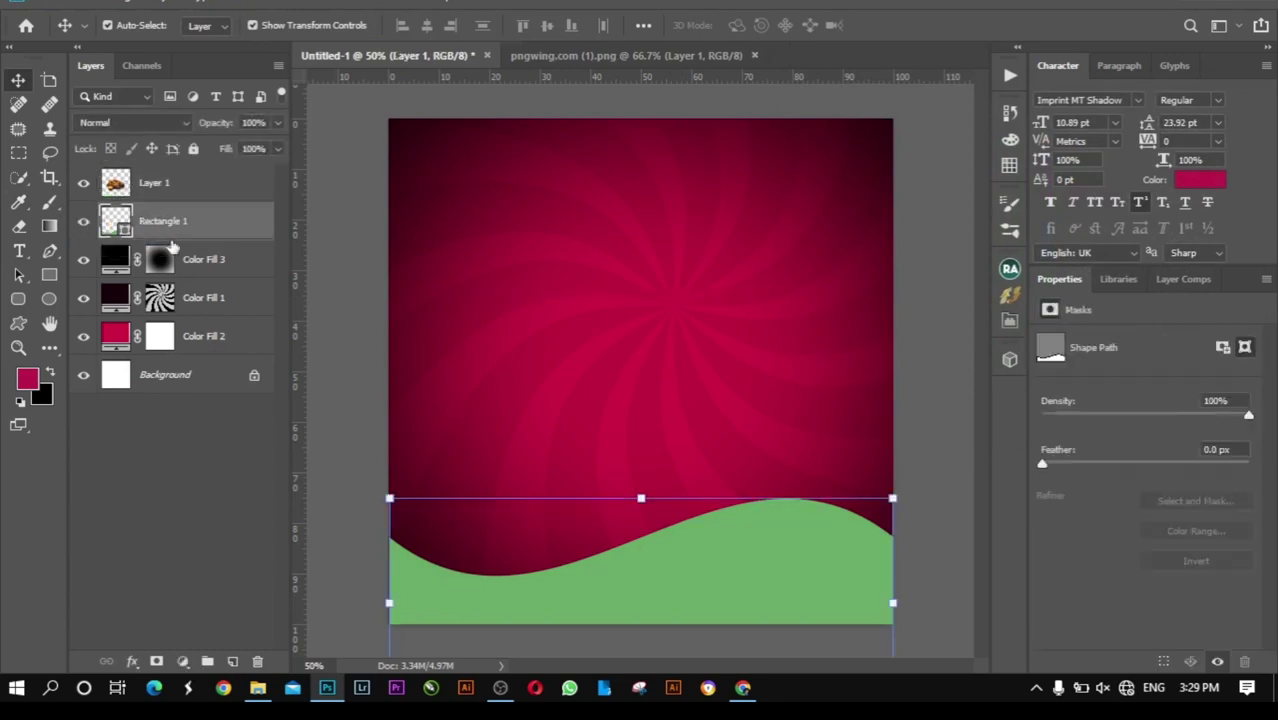
{"action": "left_click", "coordinate": [221, 272]}
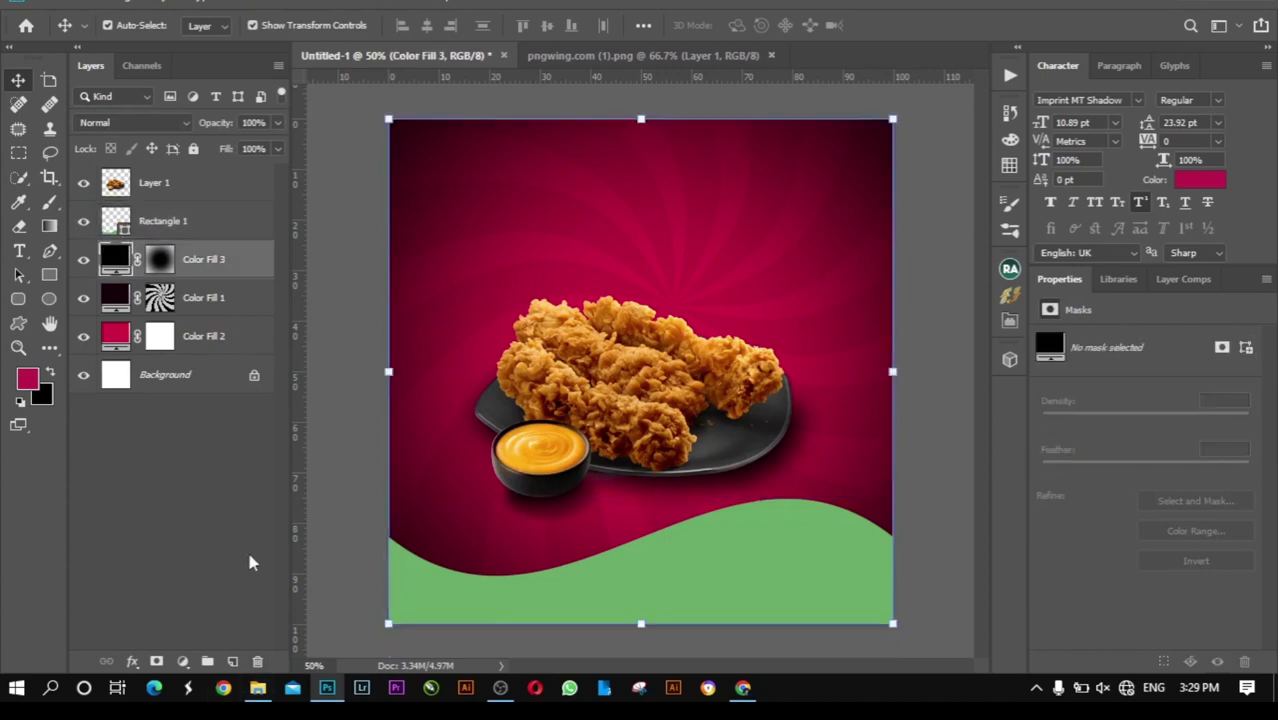
{"action": "left_click", "coordinate": [233, 662]}
Step: Paint a black soft-brush shadow along the wave's top edge
{"action": "left_click", "coordinate": [47, 204]}
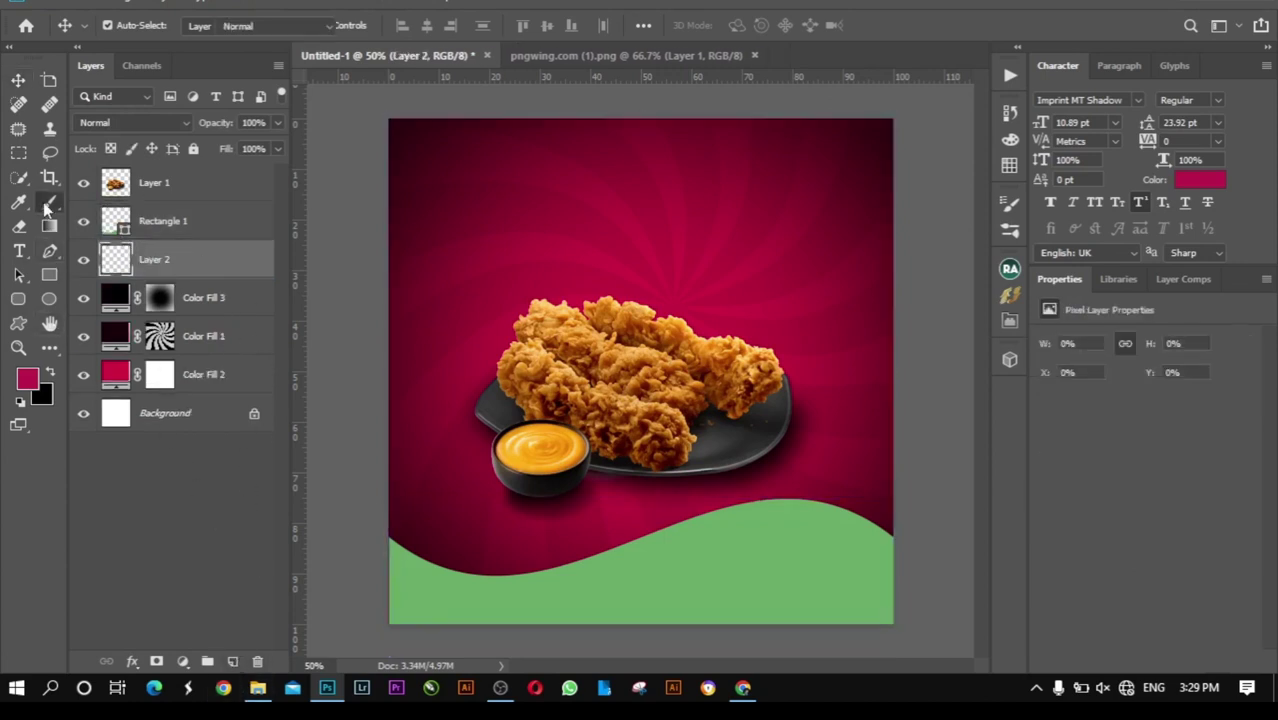
{"action": "left_click", "coordinate": [52, 369]}
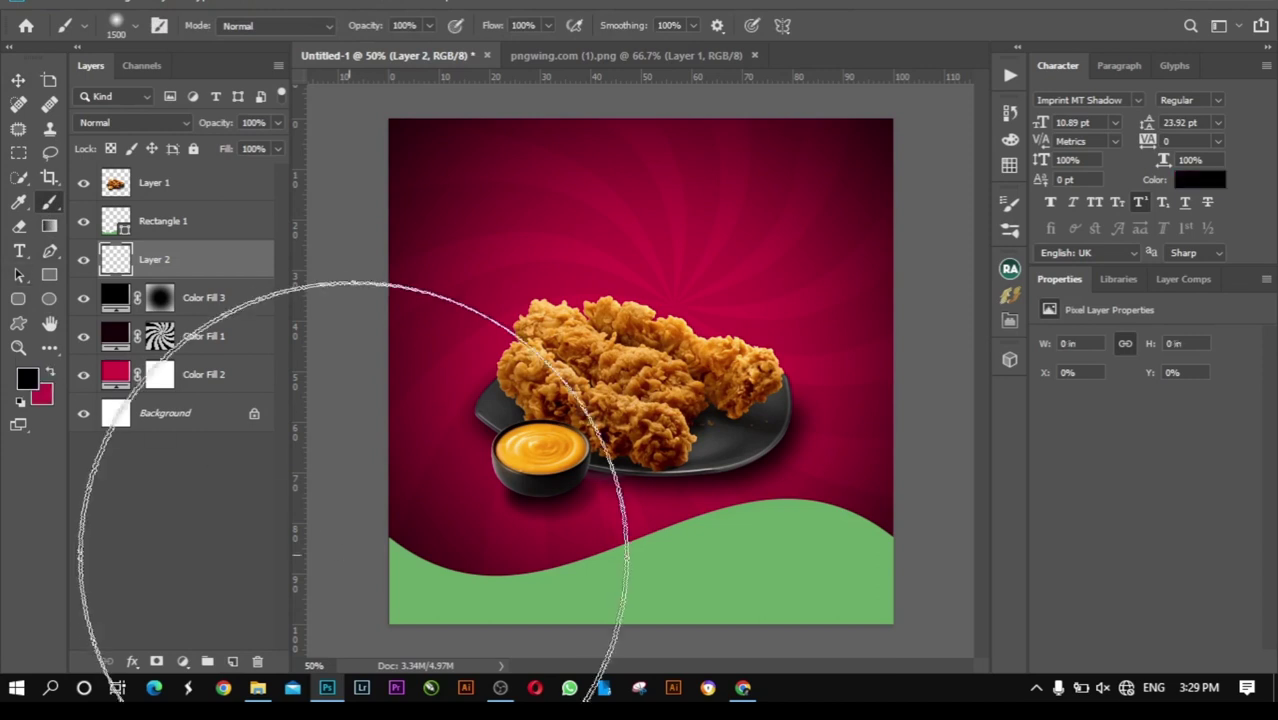
{"action": "right_click", "coordinate": [459, 528]}
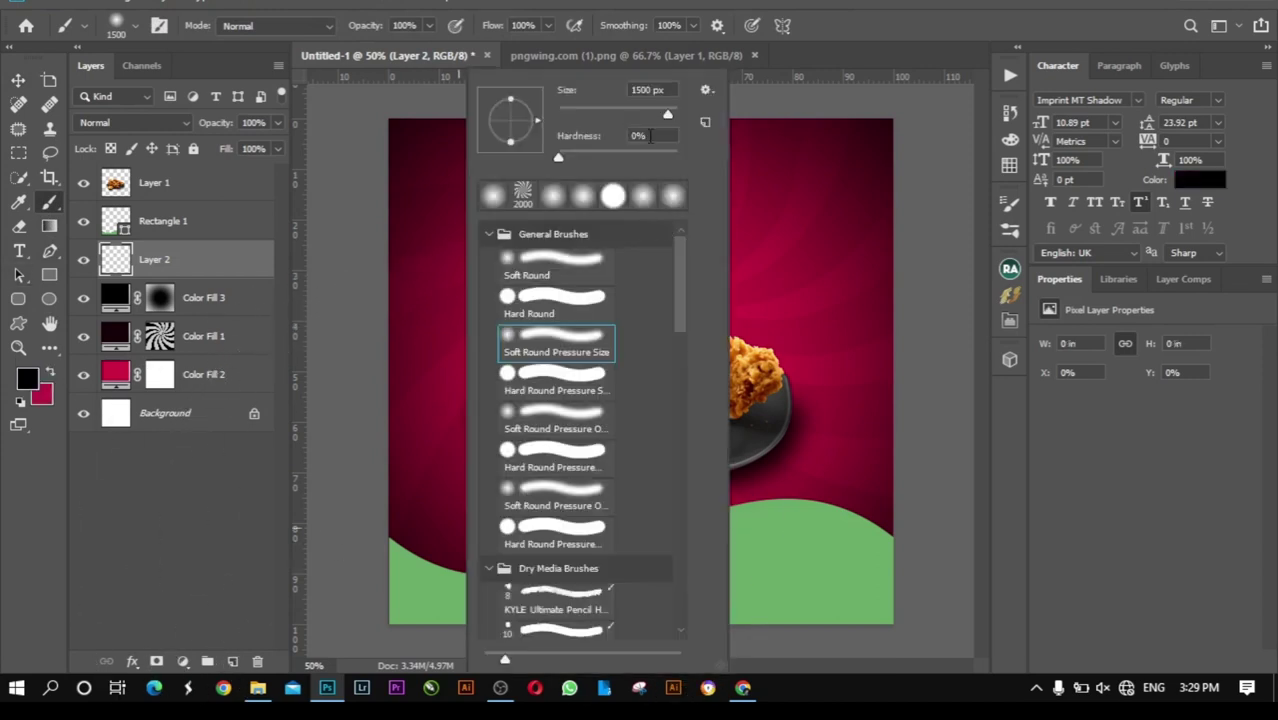
{"action": "left_click", "coordinate": [388, 531]}
{"action": "mouse_move", "coordinate": [470, 580]}
{"action": "left_mouse_down"}
{"action": "mouse_move", "coordinate": [685, 513]}
{"action": "mouse_move", "coordinate": [960, 605]}
{"action": "left_mouse_up"}
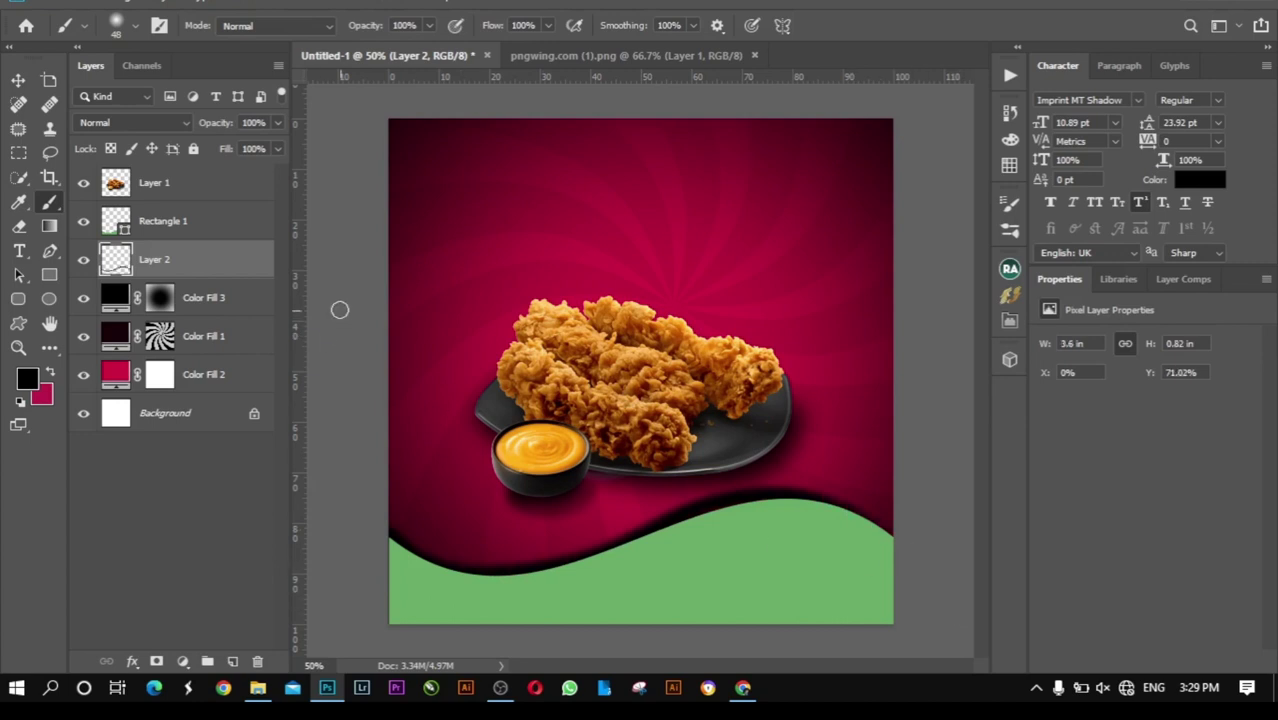
Step: Set the shadow layer to 38% fill and 55% opacity, then nudge the chicken plate down
{"action": "left_click", "coordinate": [277, 149]}
{"action": "left_click_drag", "start_coordinate": [258, 172], "coordinate": [223, 173]}
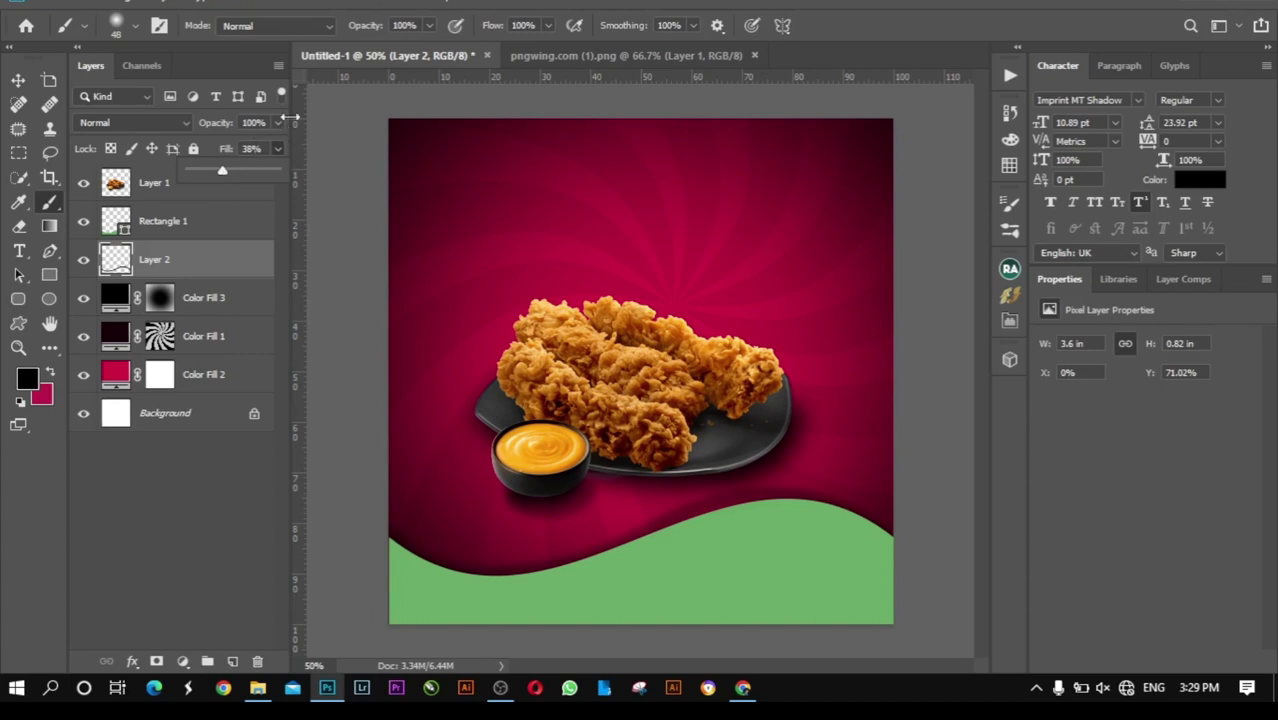
{"action": "left_click", "coordinate": [277, 122]}
{"action": "left_click_drag", "start_coordinate": [277, 148], "coordinate": [240, 149]}
{"action": "left_click", "coordinate": [84, 260]}
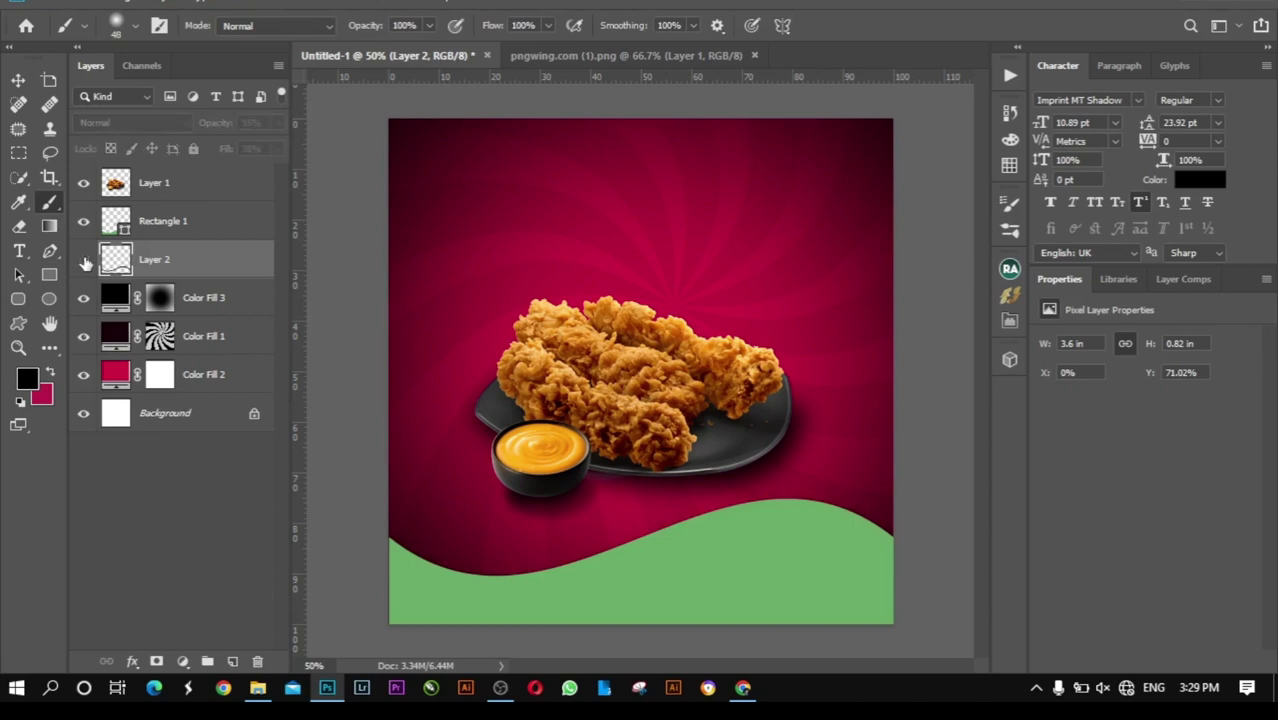
{"action": "left_click", "coordinate": [84, 260]}
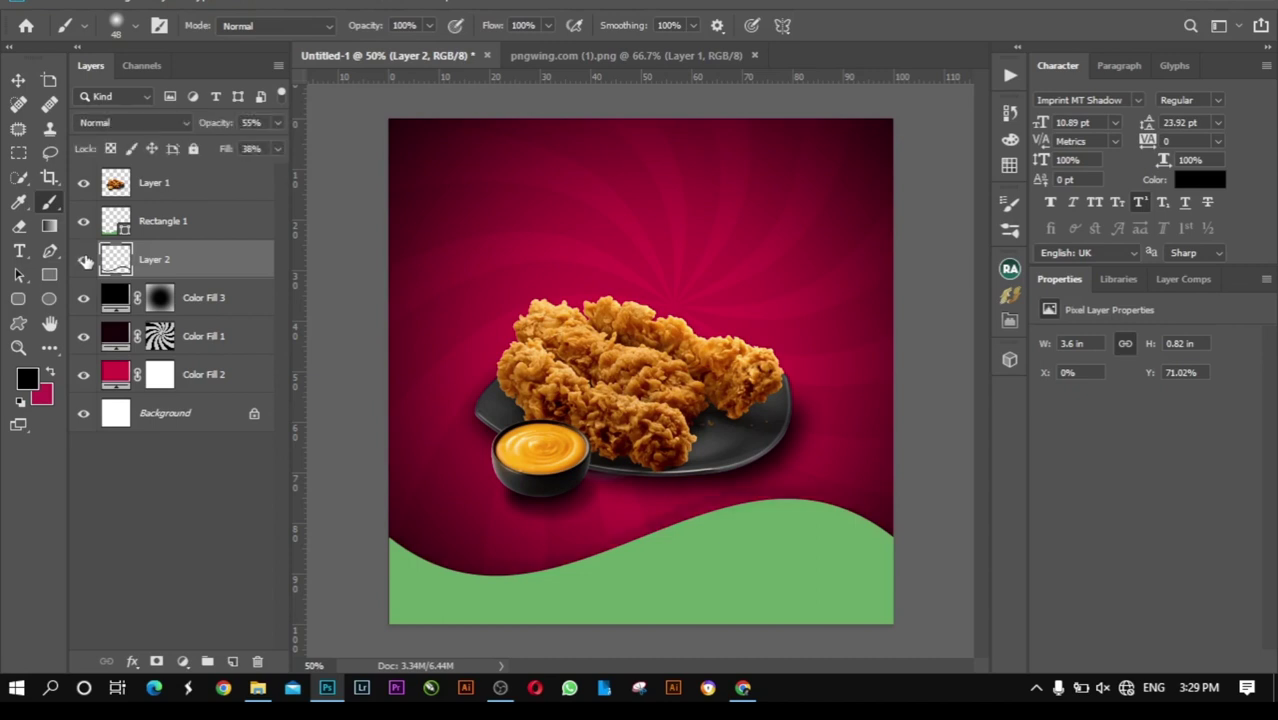
{"action": "left_click", "coordinate": [18, 80]}
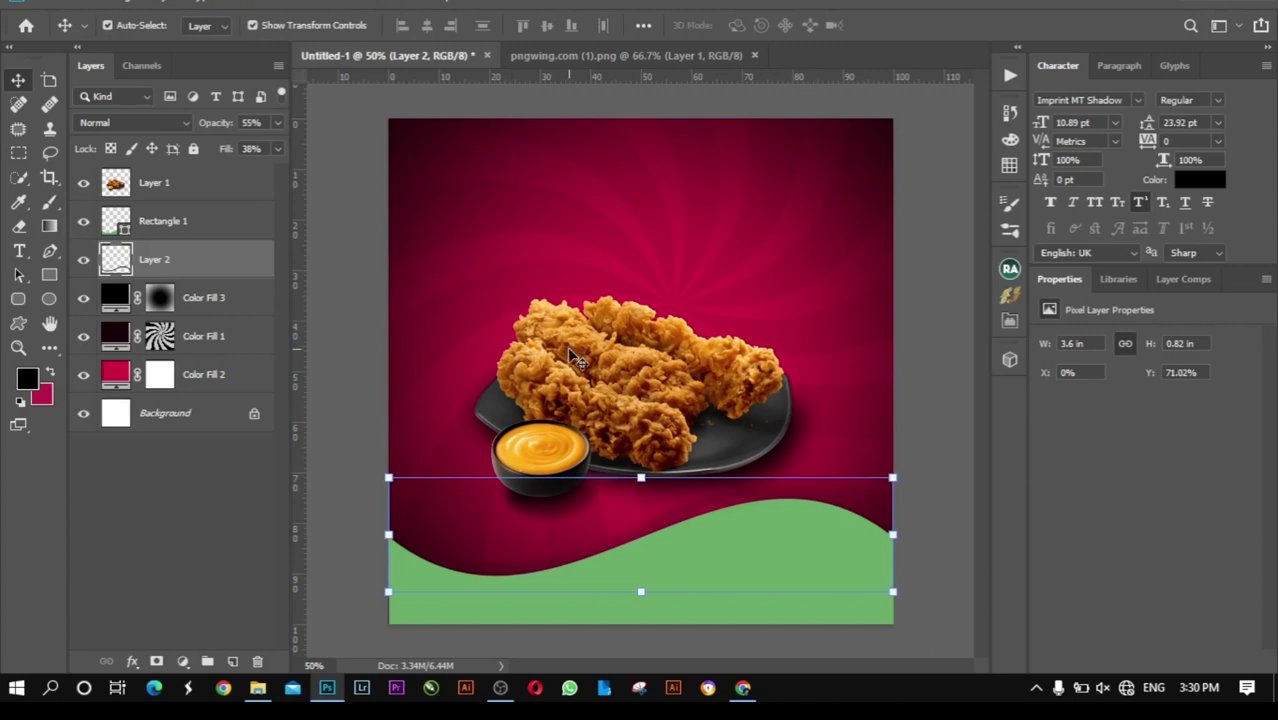
{"action": "left_click_drag", "start_coordinate": [594, 373], "coordinate": [594, 386]}
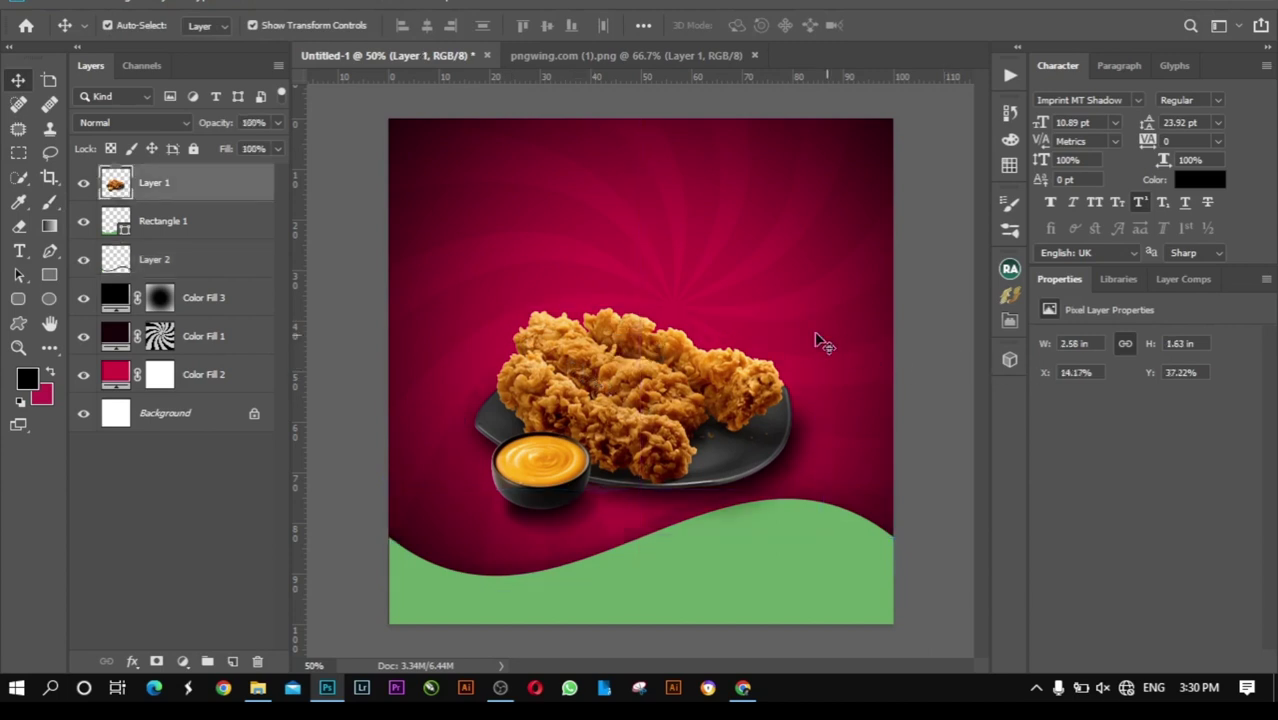
Step: Draw a text box above the chicken plate and type SPECIAL at 36 pt
{"action": "left_click", "coordinate": [588, 285]}
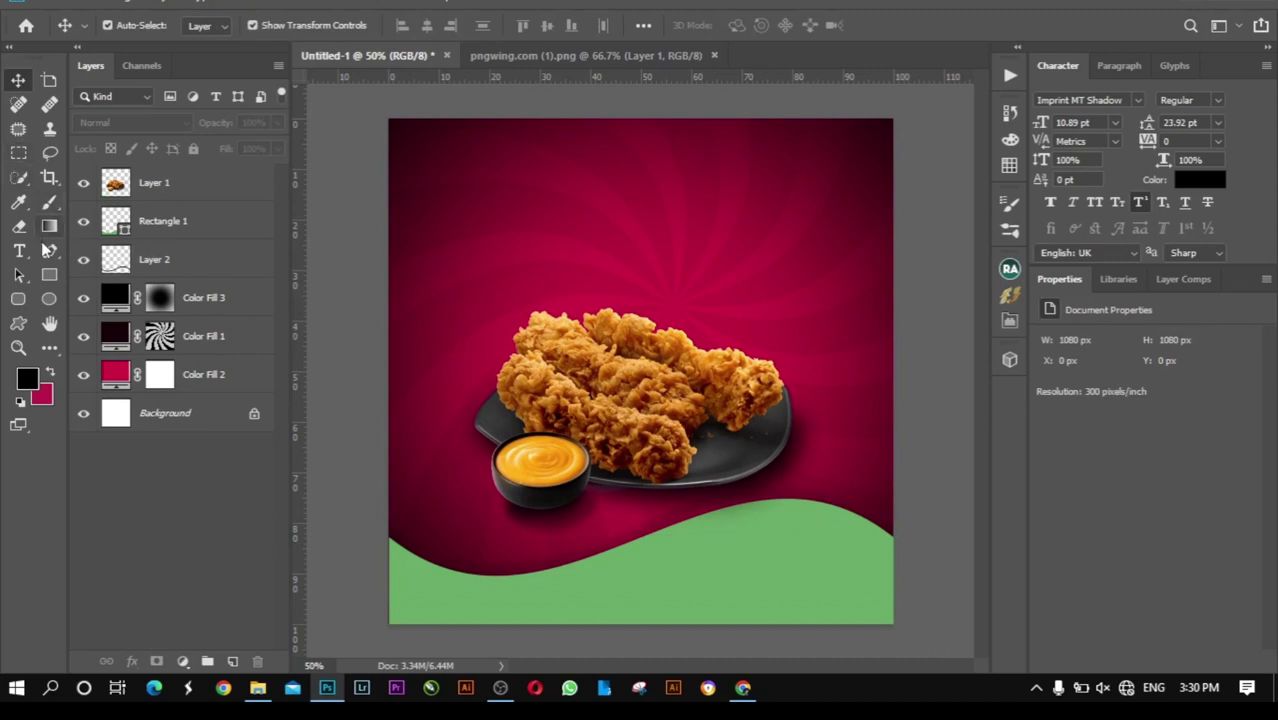
{"action": "key", "text": "t"}
{"action": "left_click_drag", "start_coordinate": [560, 190], "coordinate": [850, 268]}
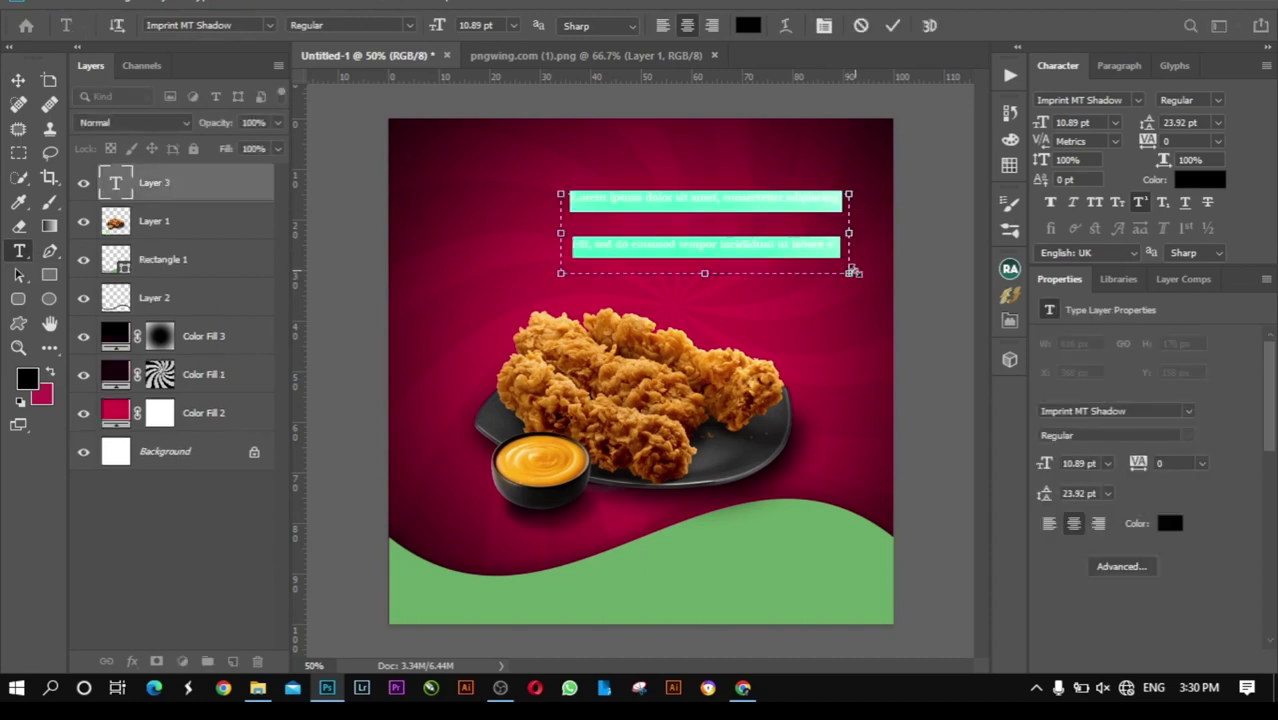
{"action": "key", "text": "Delete"}
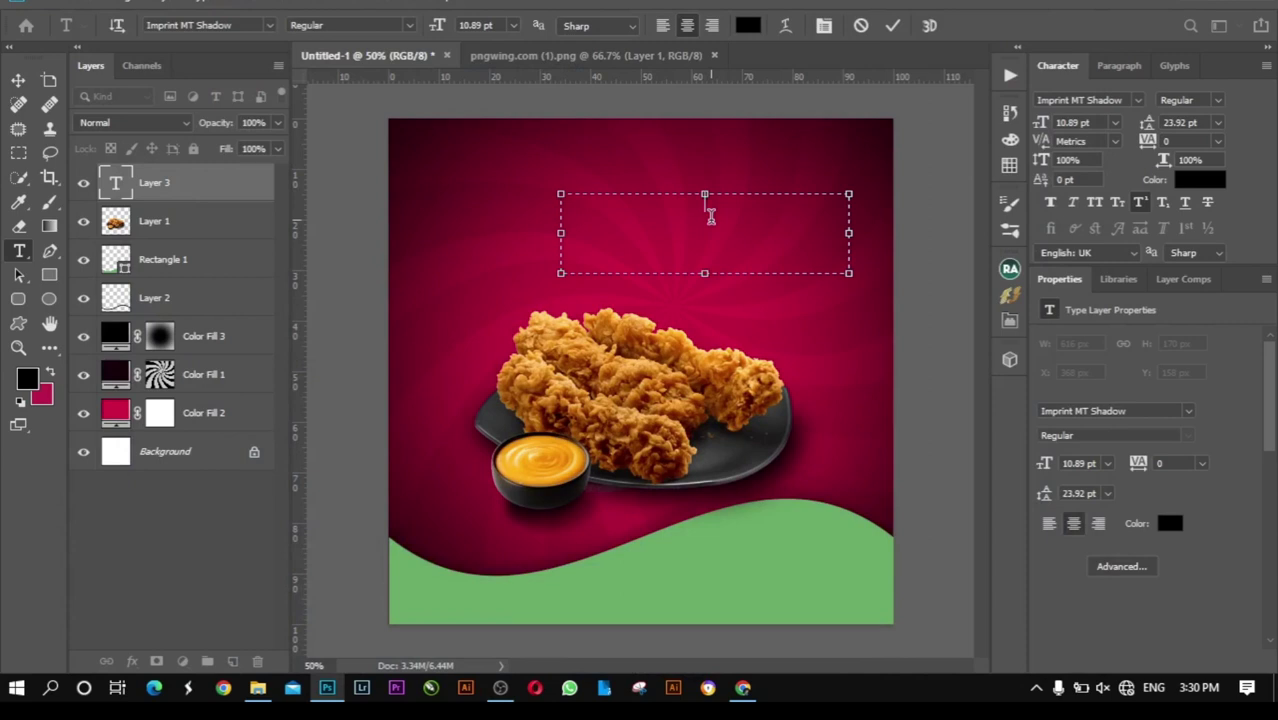
{"action": "left_click", "coordinate": [514, 26]}
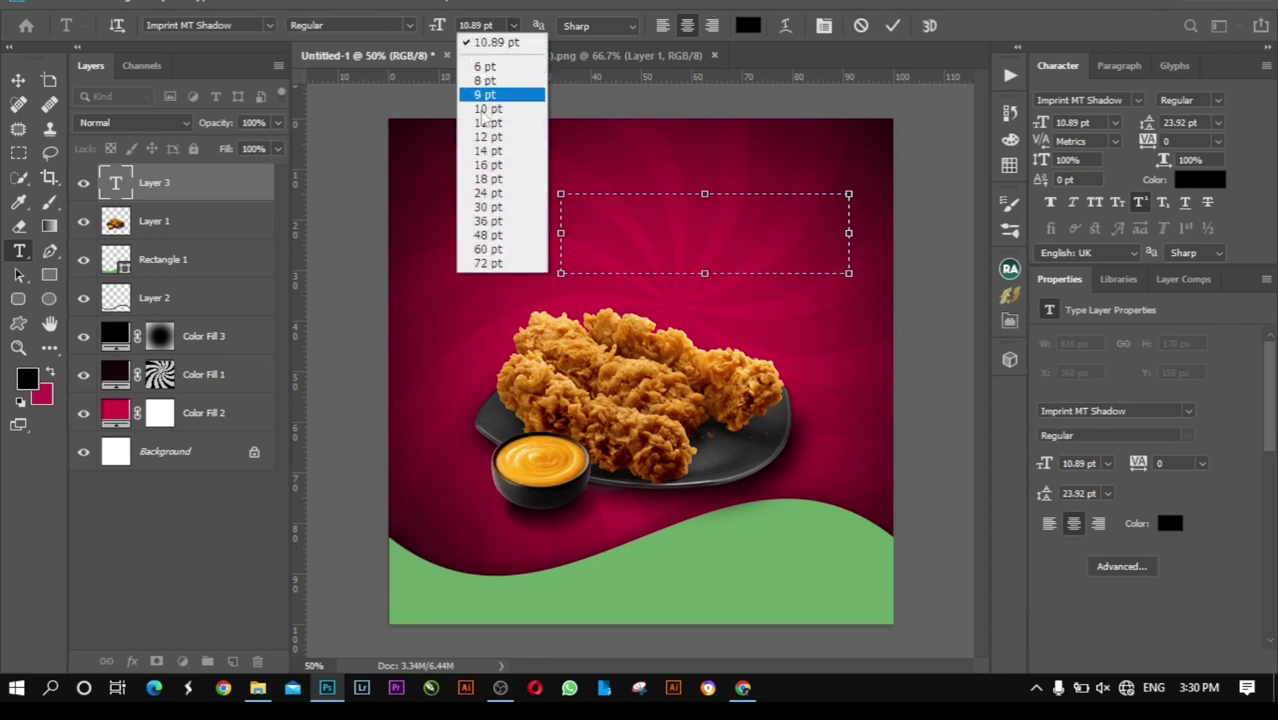
{"action": "left_click", "coordinate": [480, 223]}
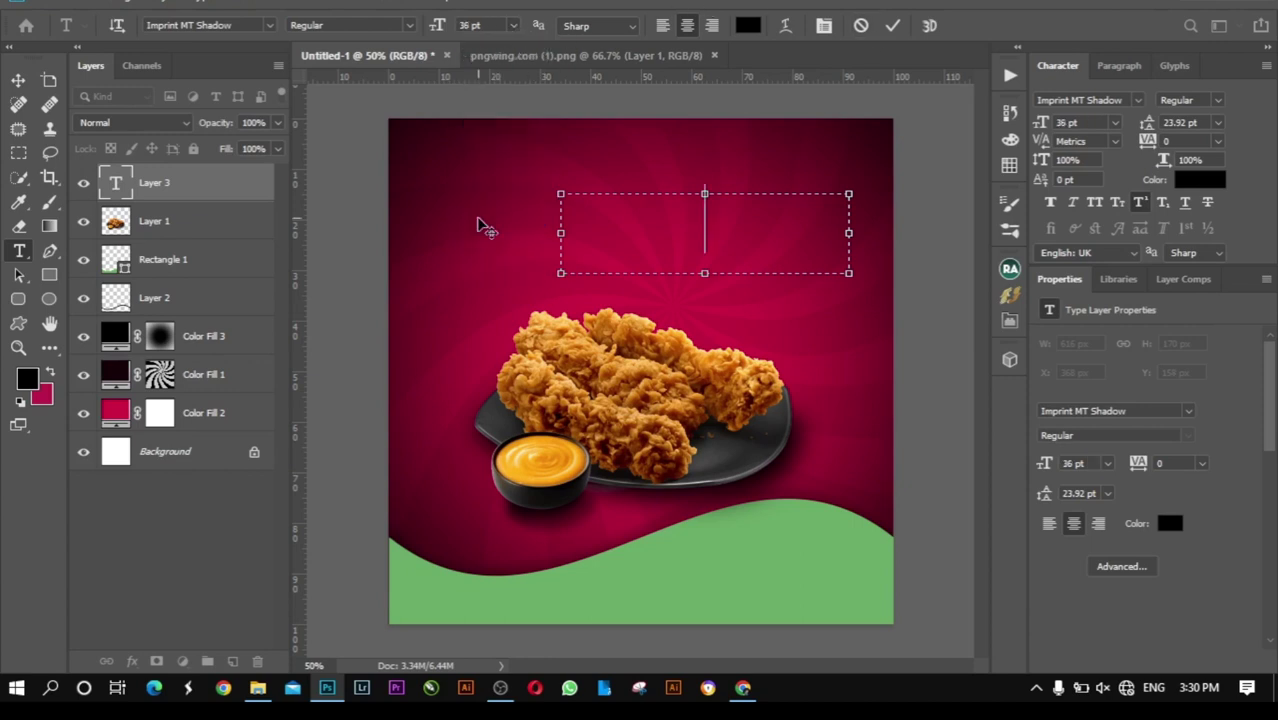
{"action": "type", "text": "Spe"}
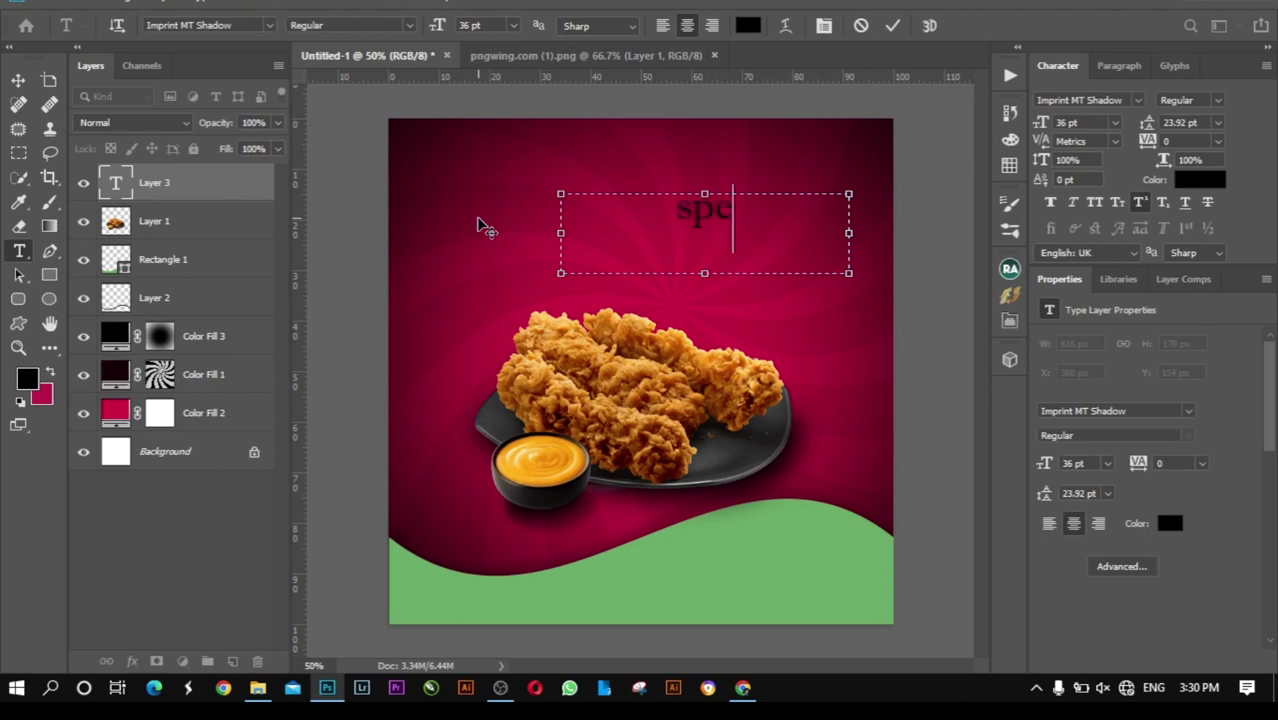
{"action": "key", "text": "BackSpace"}
{"action": "key", "text": "BackSpace"}
{"action": "key", "text": "BackSpace"}
{"action": "type", "text": "SPECIAL"}
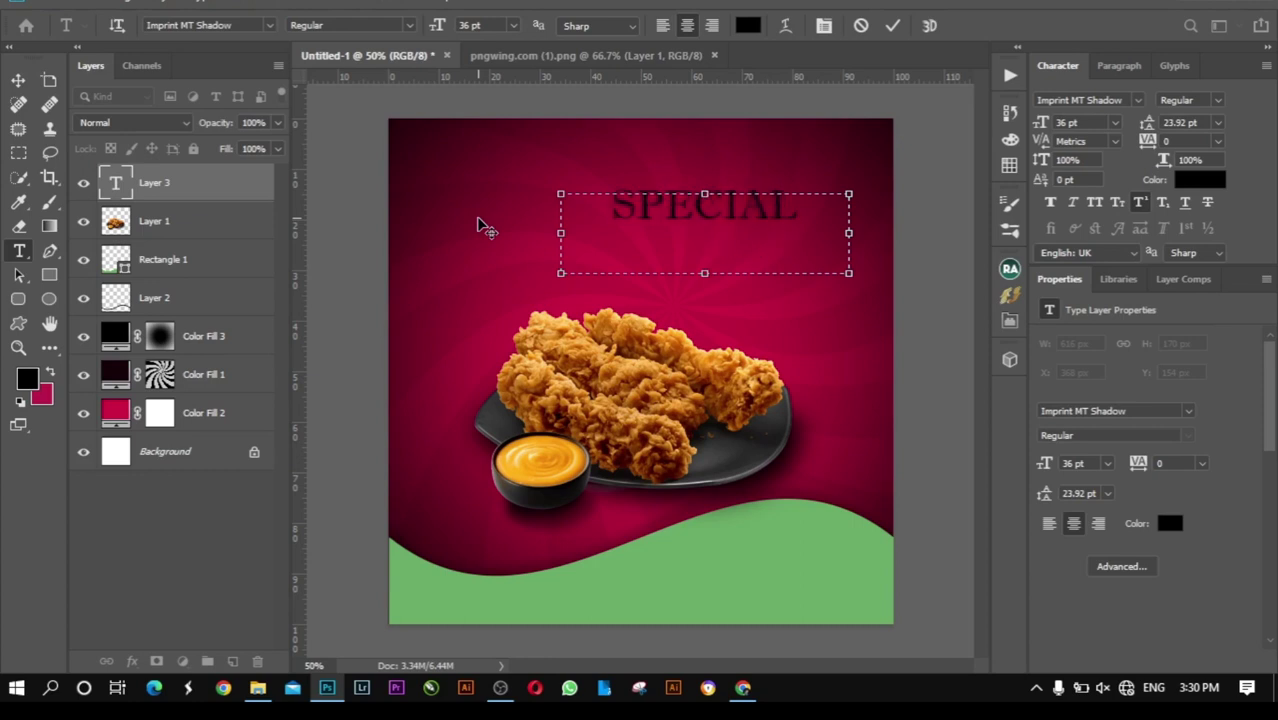
{"action": "key", "text": "shift+Left"}
{"action": "key", "text": "shift+Left"}
{"action": "key", "text": "shift+Left"}
{"action": "key", "text": "shift+Left"}
{"action": "key", "text": "shift+Left"}
Step: Set the SPECIAL text in the Footlight MT Light font
{"action": "left_click", "coordinate": [268, 26]}
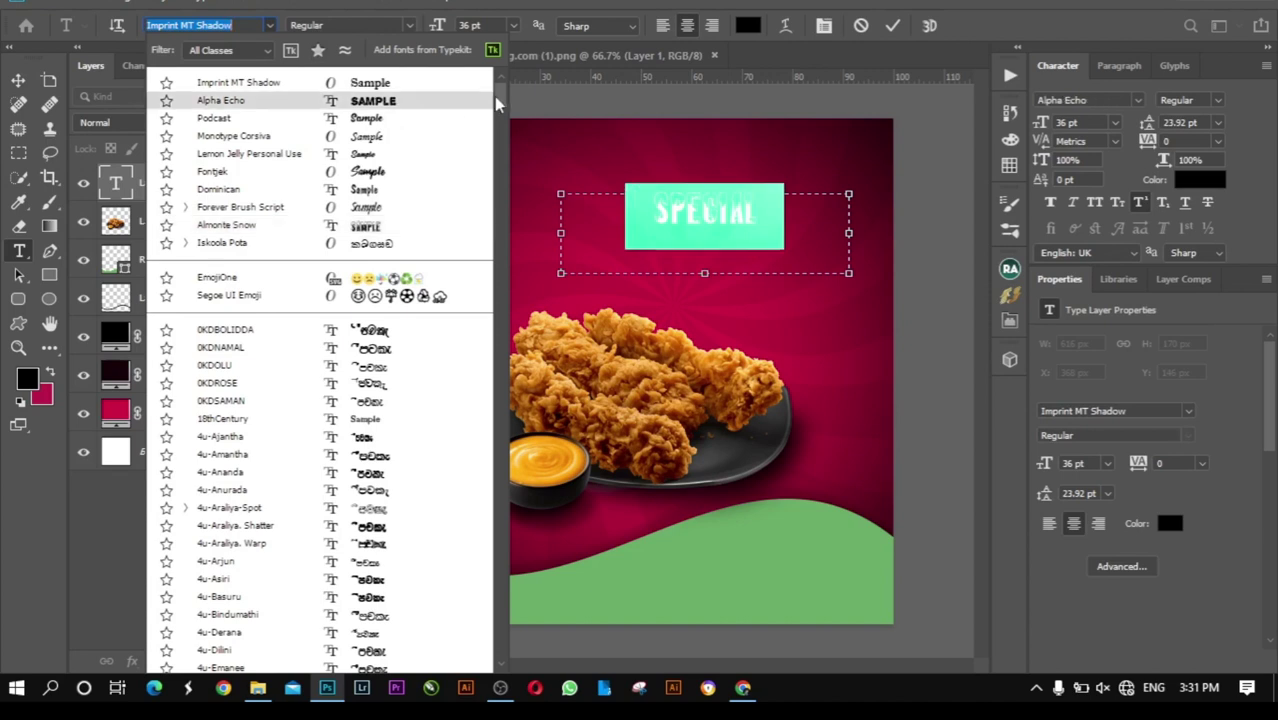
{"action": "left_click_drag", "start_coordinate": [500, 97], "coordinate": [505, 287]}
{"action": "key", "text": "Down"}
{"action": "key", "text": "Down"}
{"action": "key", "text": "Down"}
{"action": "key", "text": "Down"}
{"action": "left_click_drag", "start_coordinate": [497, 279], "coordinate": [505, 300]}
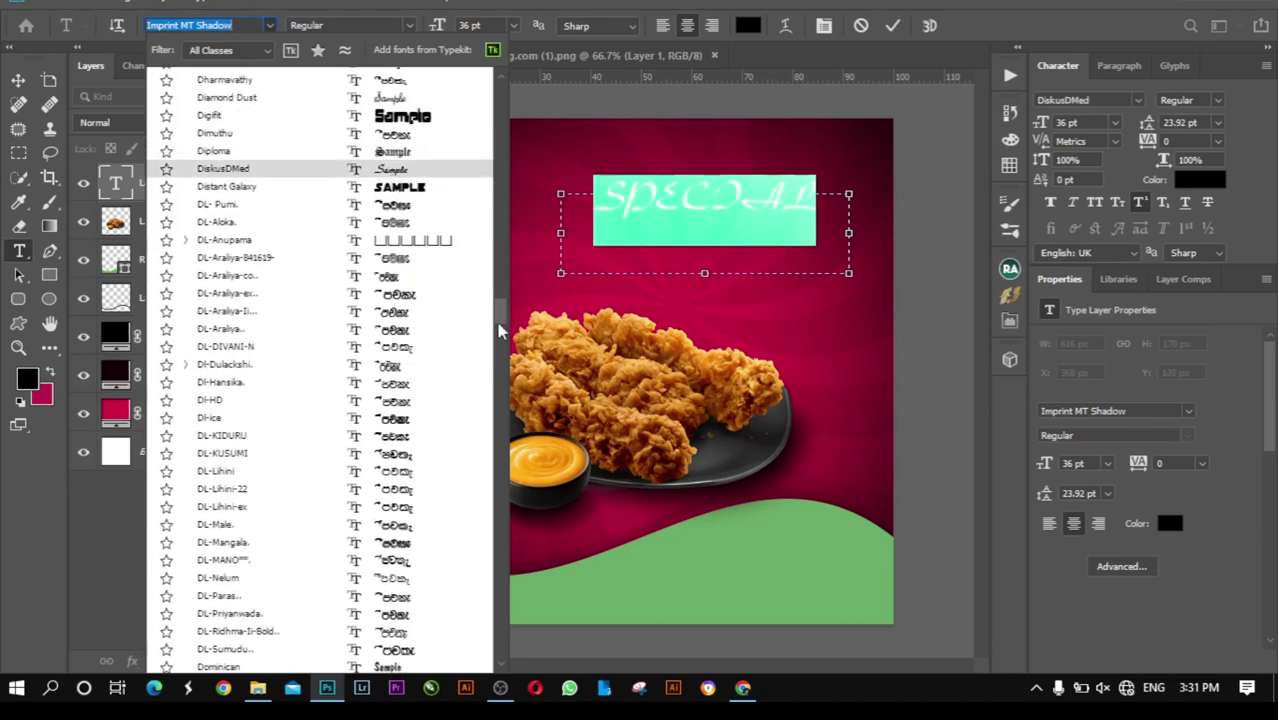
{"action": "scroll", "coordinate": [395, 380], "scroll_direction": "down", "scroll_amount": 10}
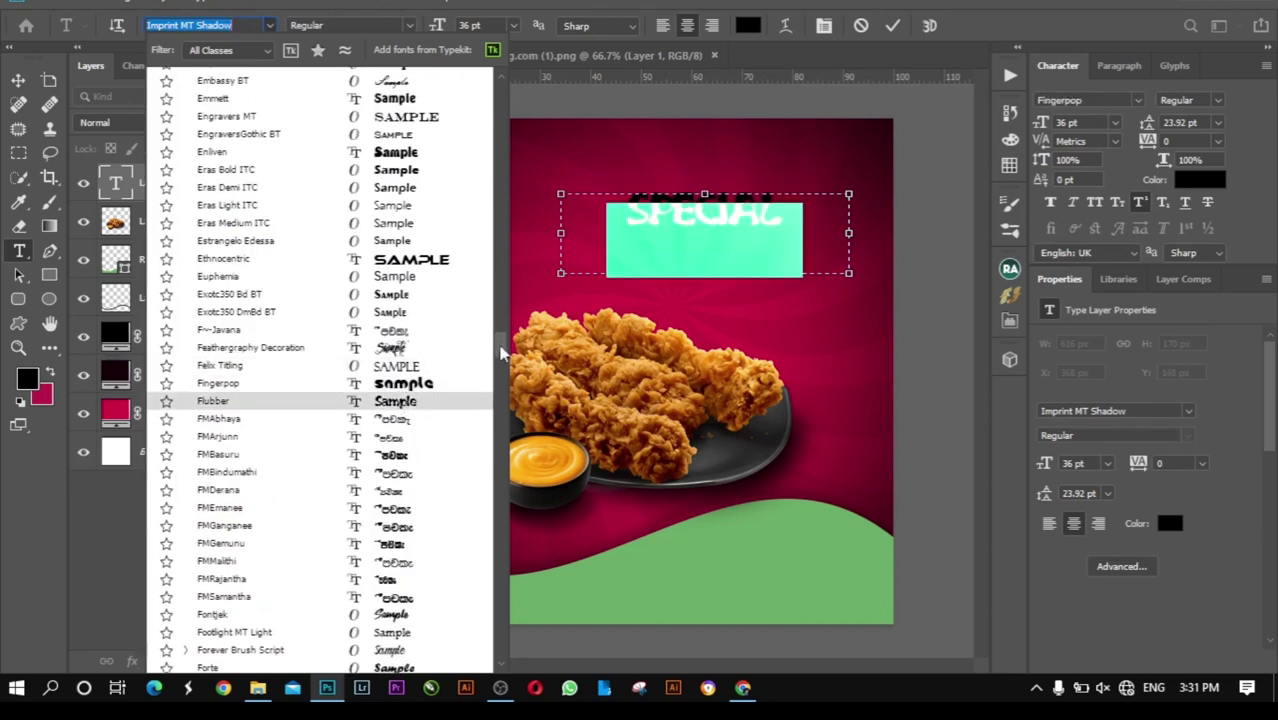
{"action": "scroll", "coordinate": [400, 408], "scroll_direction": "down", "scroll_amount": 4}
{"action": "left_click", "coordinate": [430, 399]}
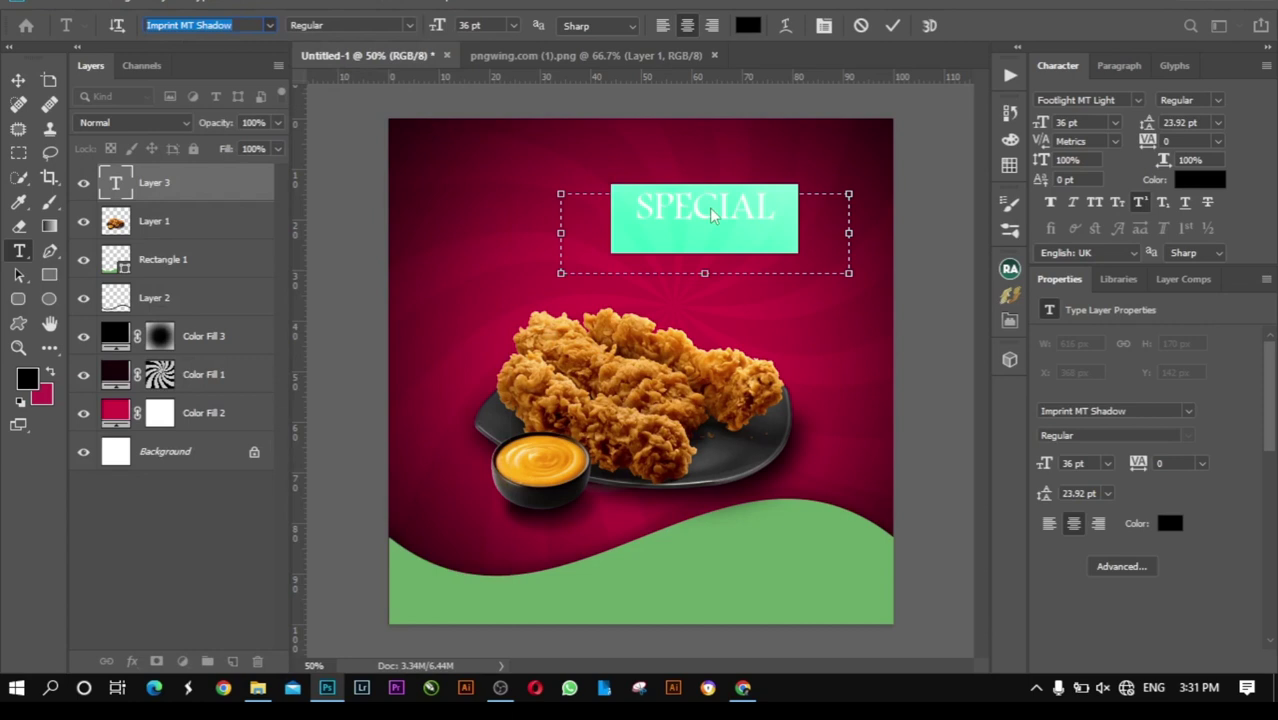
{"action": "left_click", "coordinate": [830, 227]}
{"action": "double_click", "coordinate": [809, 208]}
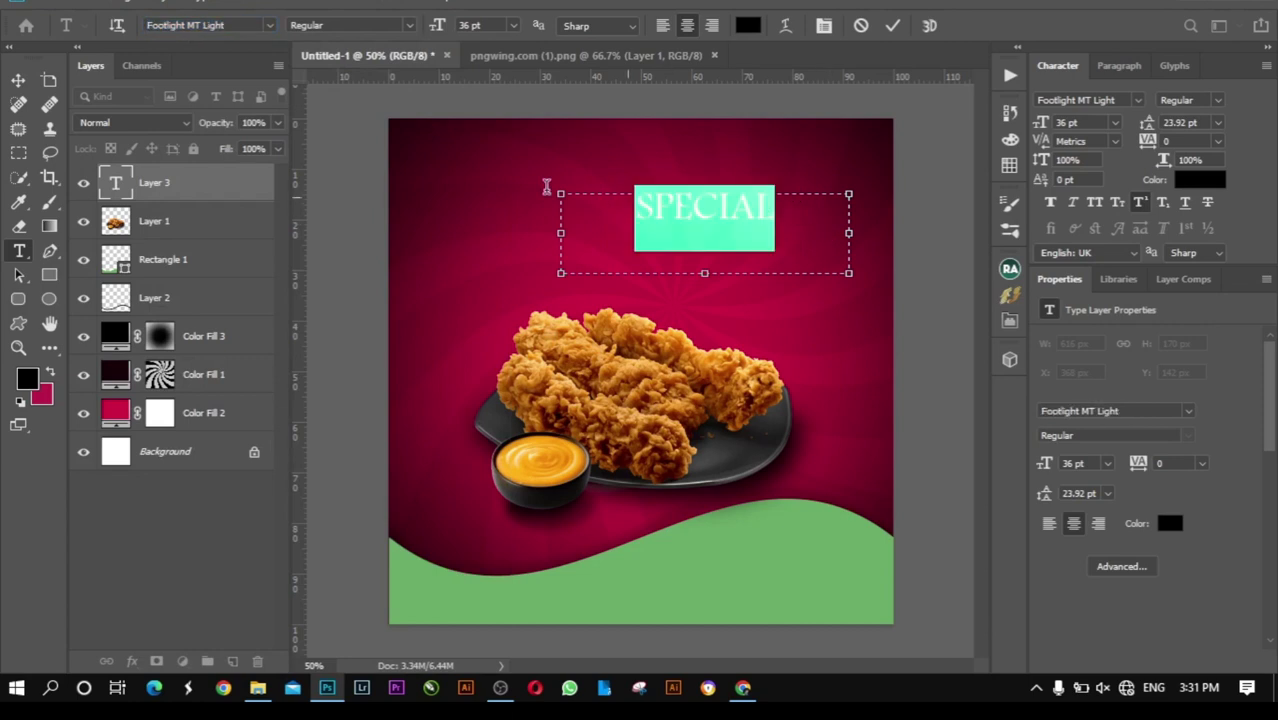
Step: Make the SPECIAL heading white (ffffff)
{"action": "left_click", "coordinate": [748, 25]}
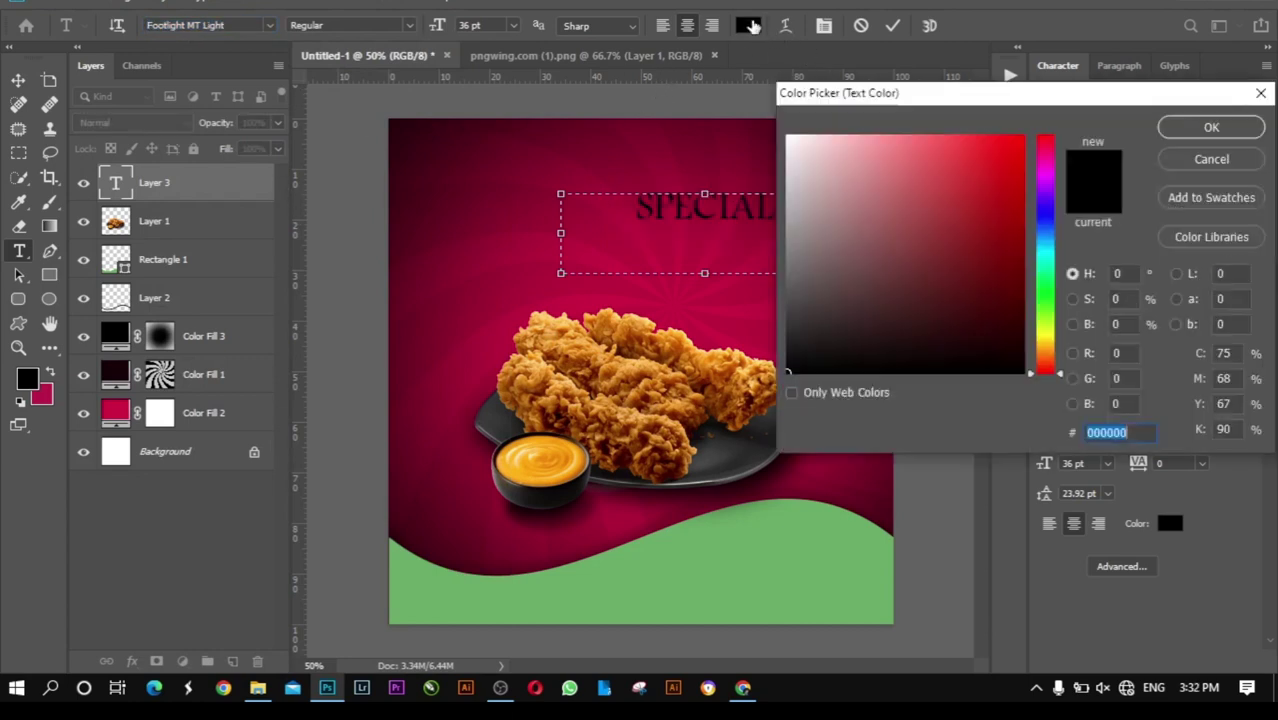
{"action": "type", "text": "7a0126"}
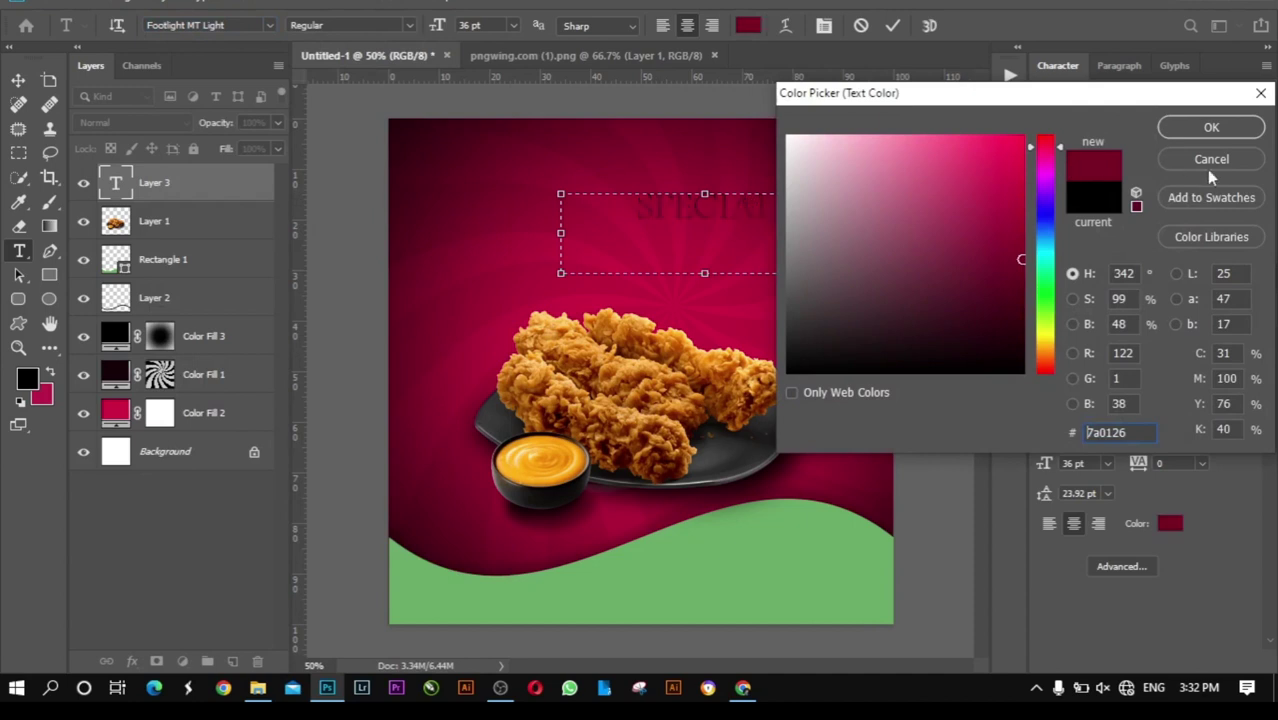
{"action": "left_click", "coordinate": [1210, 162]}
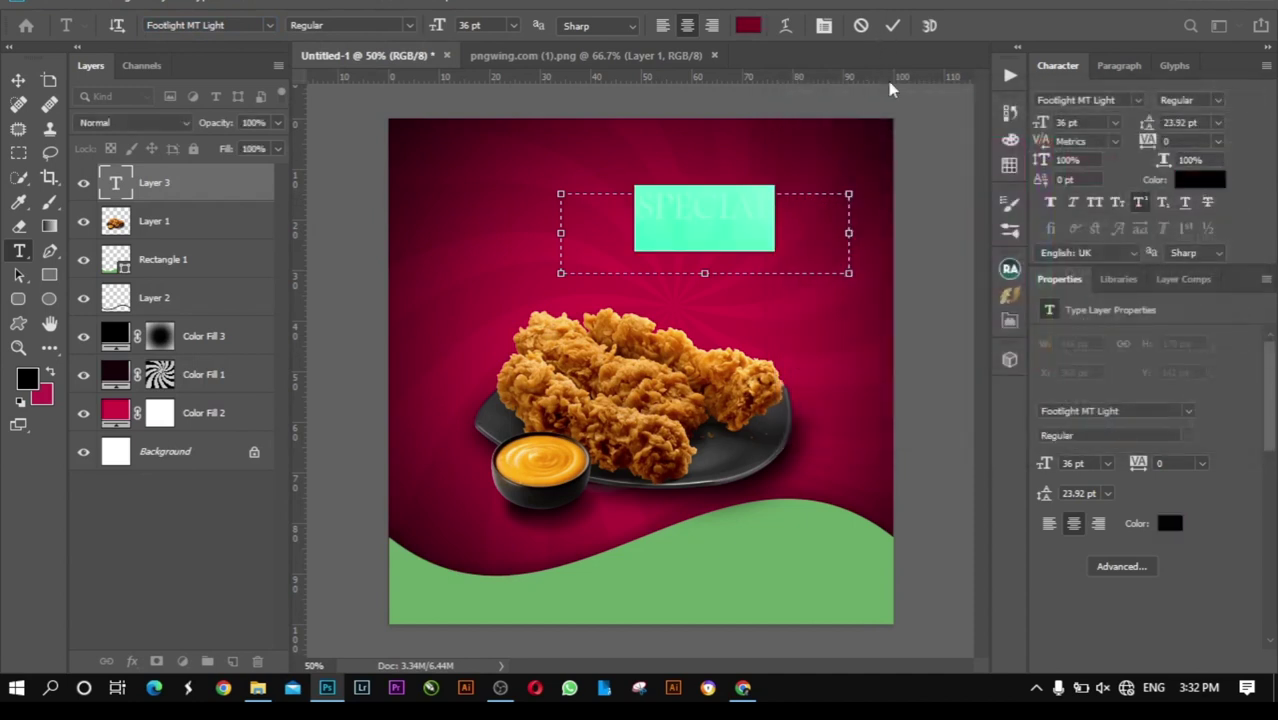
{"action": "left_click", "coordinate": [752, 25]}
{"action": "type", "text": "ffffff"}
{"action": "left_click", "coordinate": [1210, 128]}
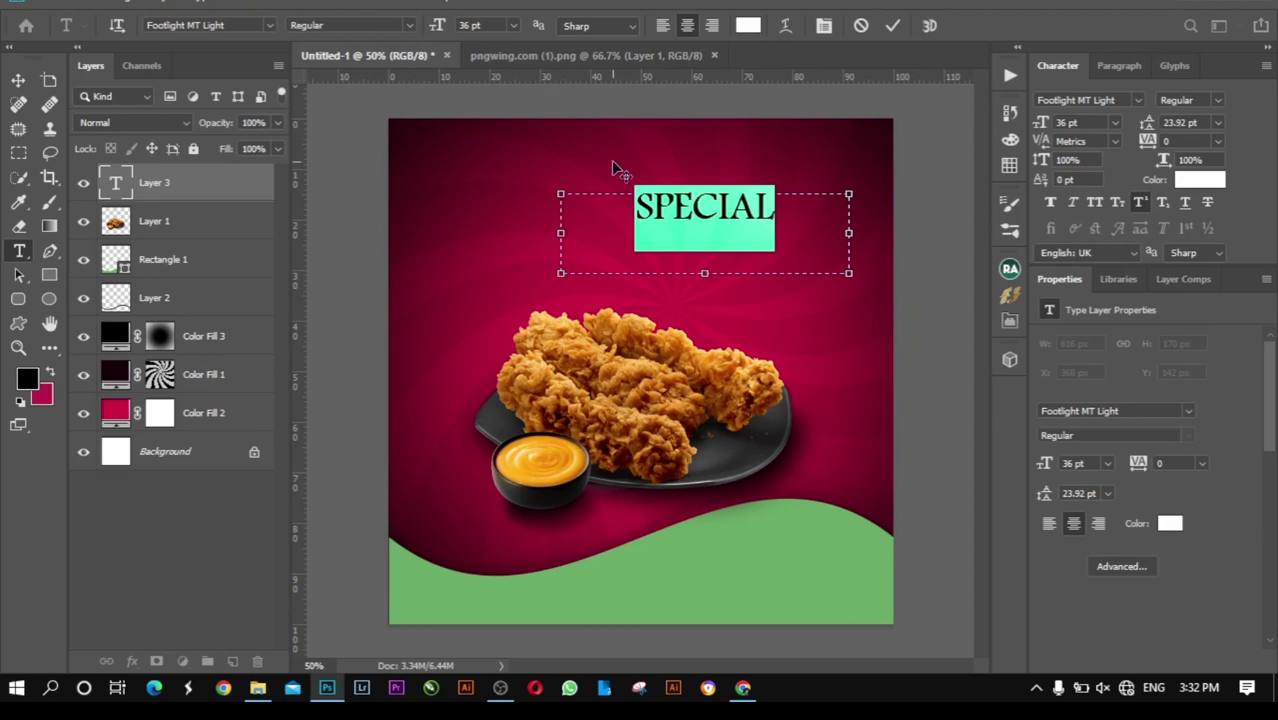
Step: Set SPECIAL to 40 pt and commit the text
{"action": "left_click", "coordinate": [513, 27]}
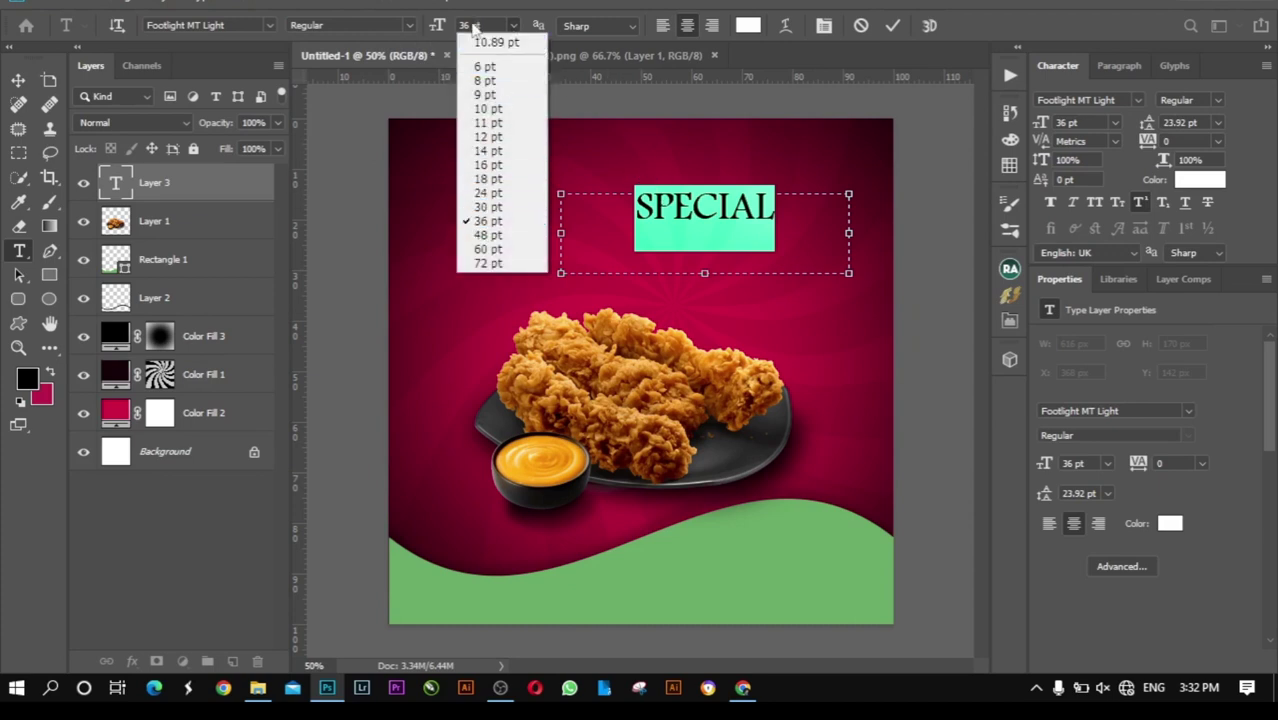
{"action": "left_click", "coordinate": [470, 27]}
{"action": "type", "text": "40"}
{"action": "key", "text": "Return"}
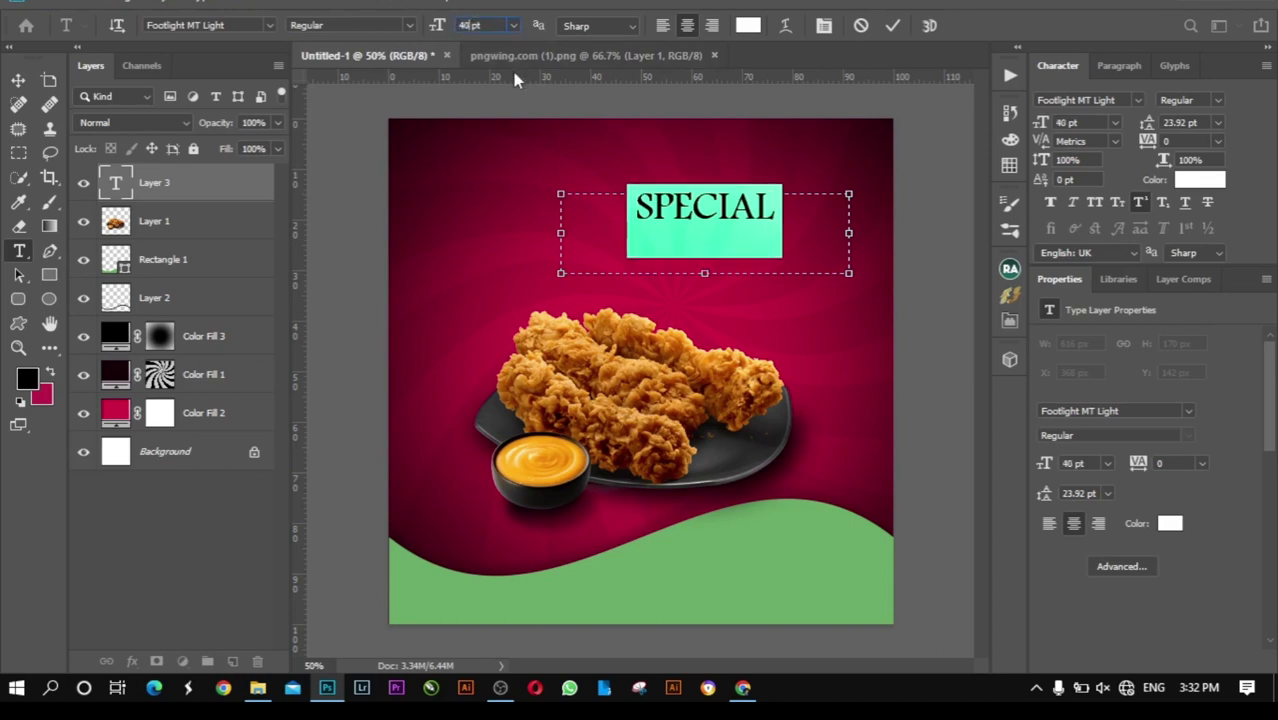
{"action": "left_click", "coordinate": [892, 25]}
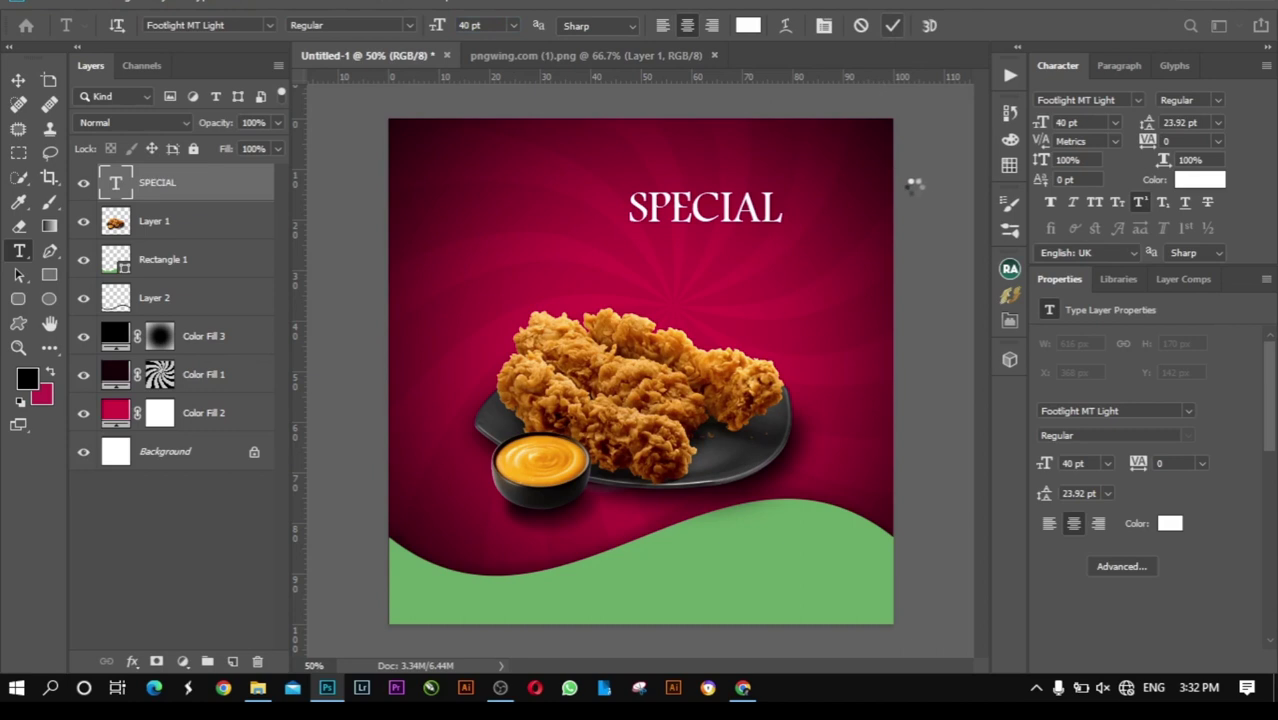
Step: Move SPECIAL left and down and scale it up to about 108%
{"action": "left_click", "coordinate": [18, 80]}
{"action": "left_click_drag", "start_coordinate": [707, 226], "coordinate": [730, 249]}
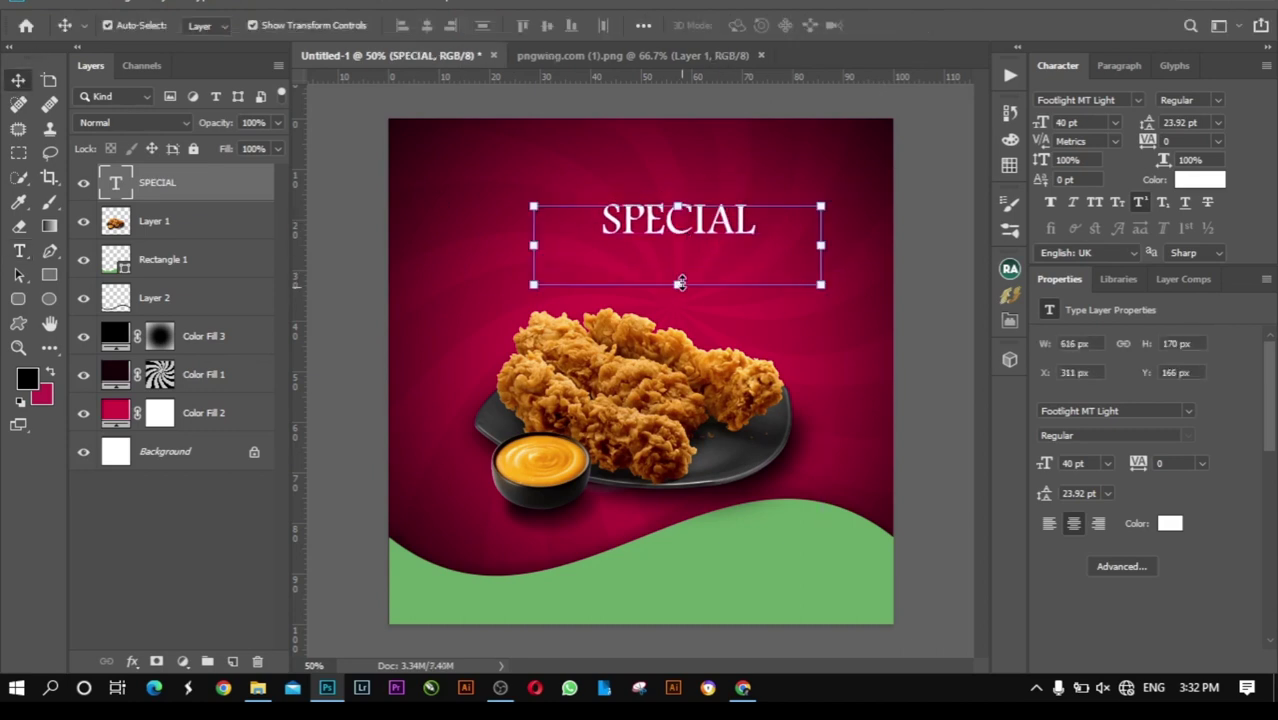
{"action": "key", "text": "ctrl+t"}
{"action": "mouse_move", "coordinate": [677, 284]}
{"action": "left_mouse_down"}
{"action": "mouse_move", "coordinate": [680, 262]}
{"action": "mouse_move", "coordinate": [679, 281]}
{"action": "left_mouse_up"}
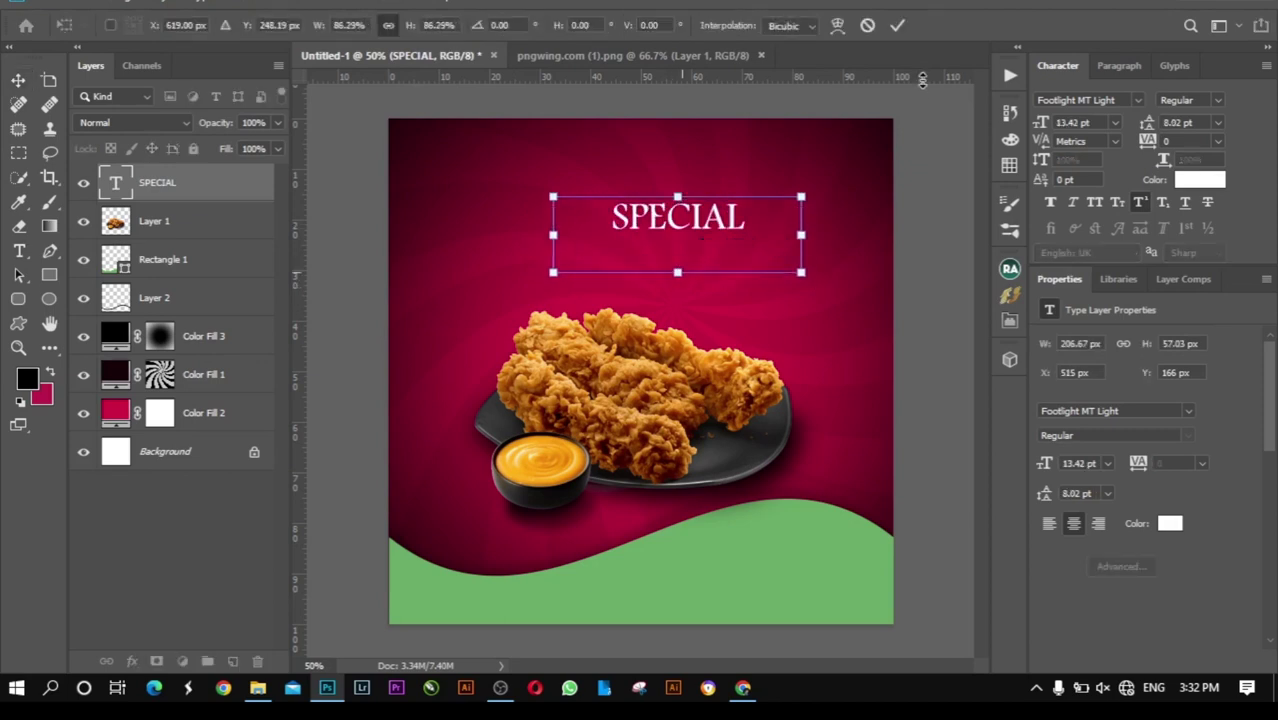
{"action": "left_click_drag", "start_coordinate": [676, 273], "coordinate": [675, 292]}
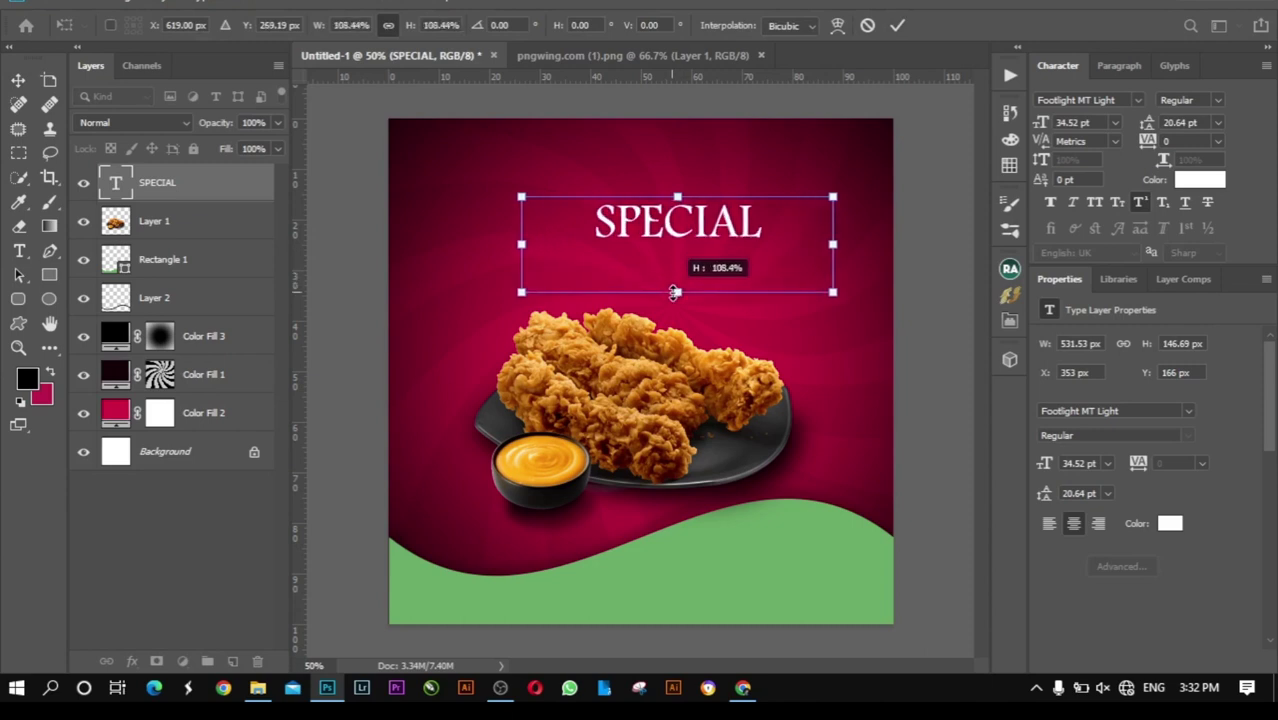
{"action": "left_click", "coordinate": [897, 30]}
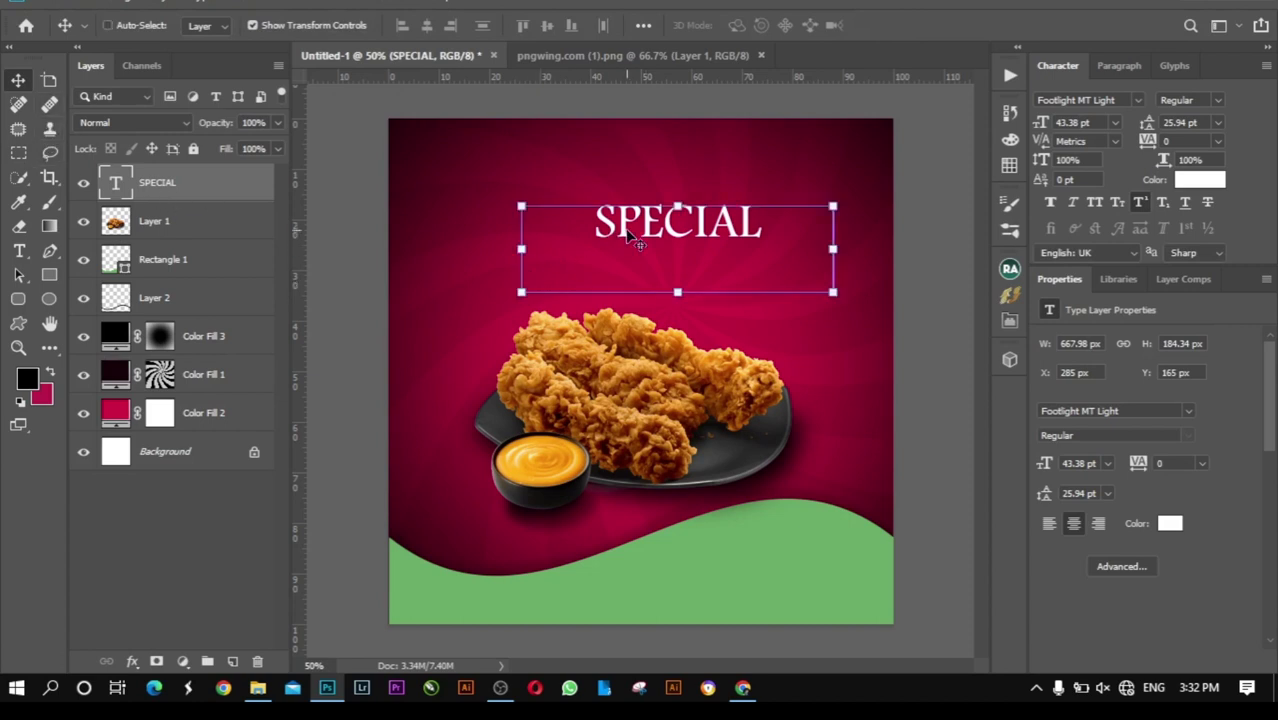
Step: Fine-tune SPECIAL's size and nudge it left to the canvas centre
{"action": "mouse_move", "coordinate": [522, 291]}
{"action": "left_mouse_down"}
{"action": "mouse_move", "coordinate": [548, 271]}
{"action": "mouse_move", "coordinate": [519, 291]}
{"action": "left_mouse_up"}
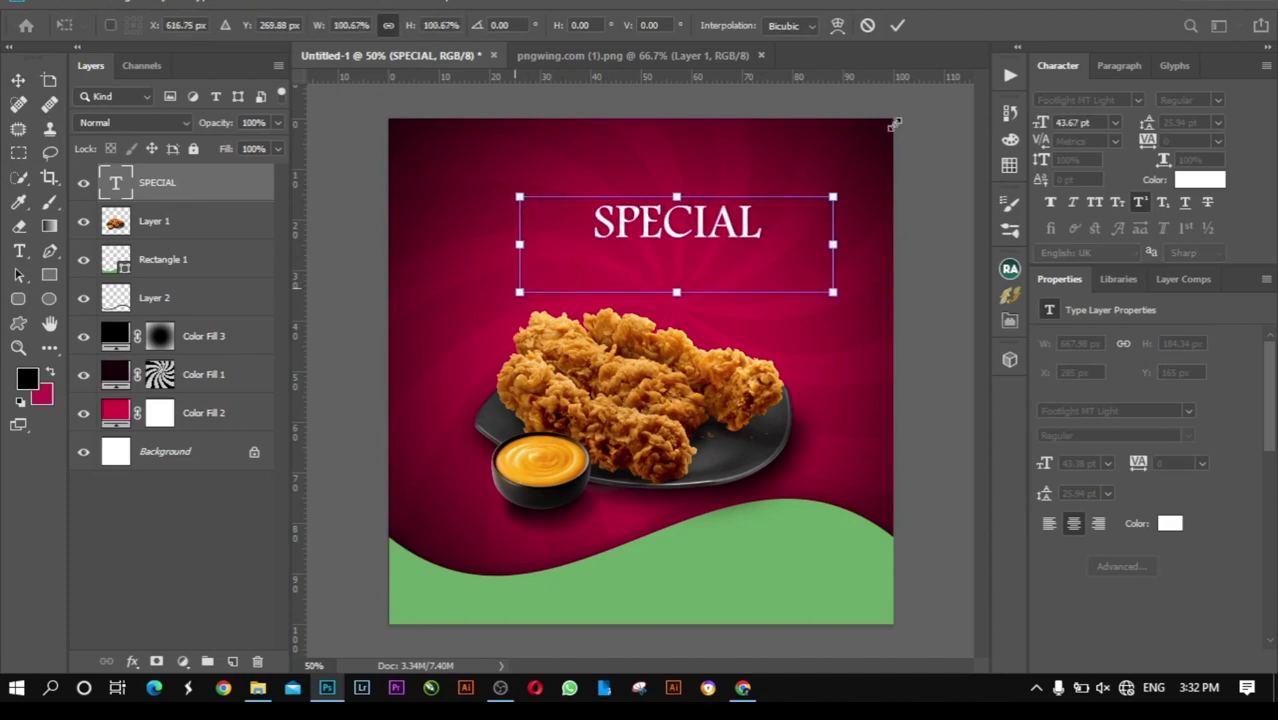
{"action": "left_click", "coordinate": [898, 27]}
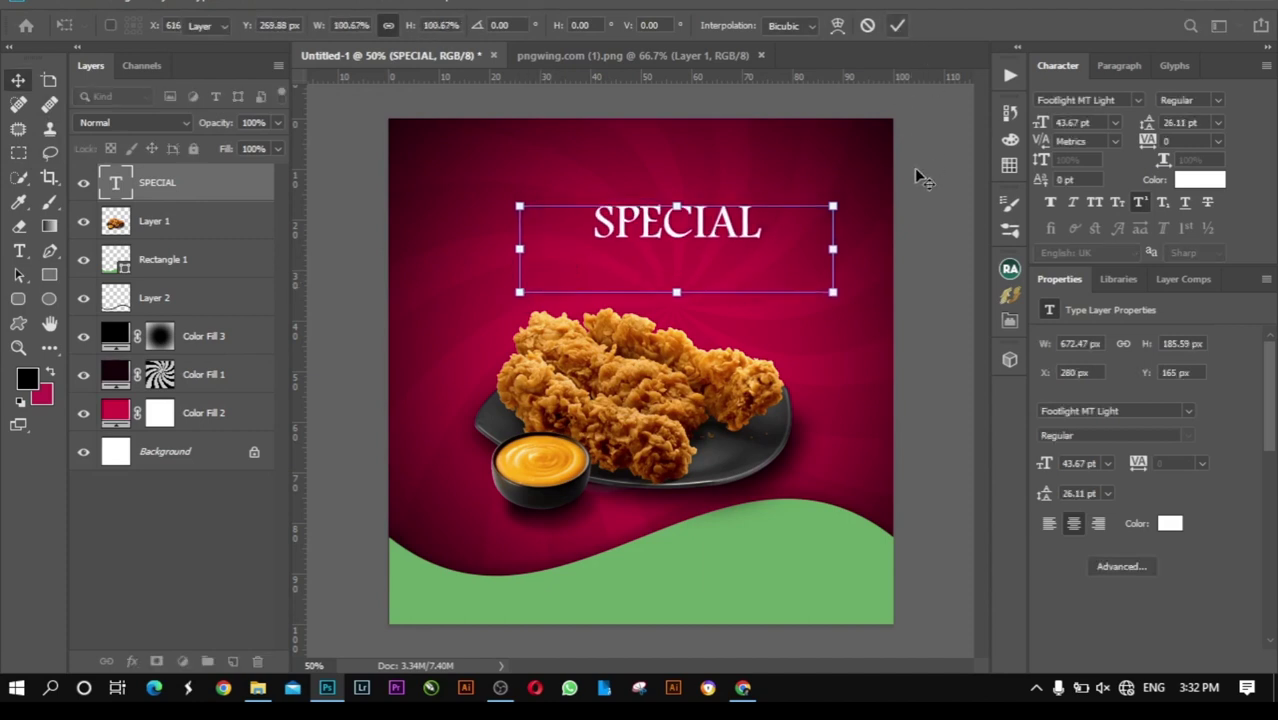
{"action": "left_click_drag", "start_coordinate": [675, 230], "coordinate": [663, 231]}
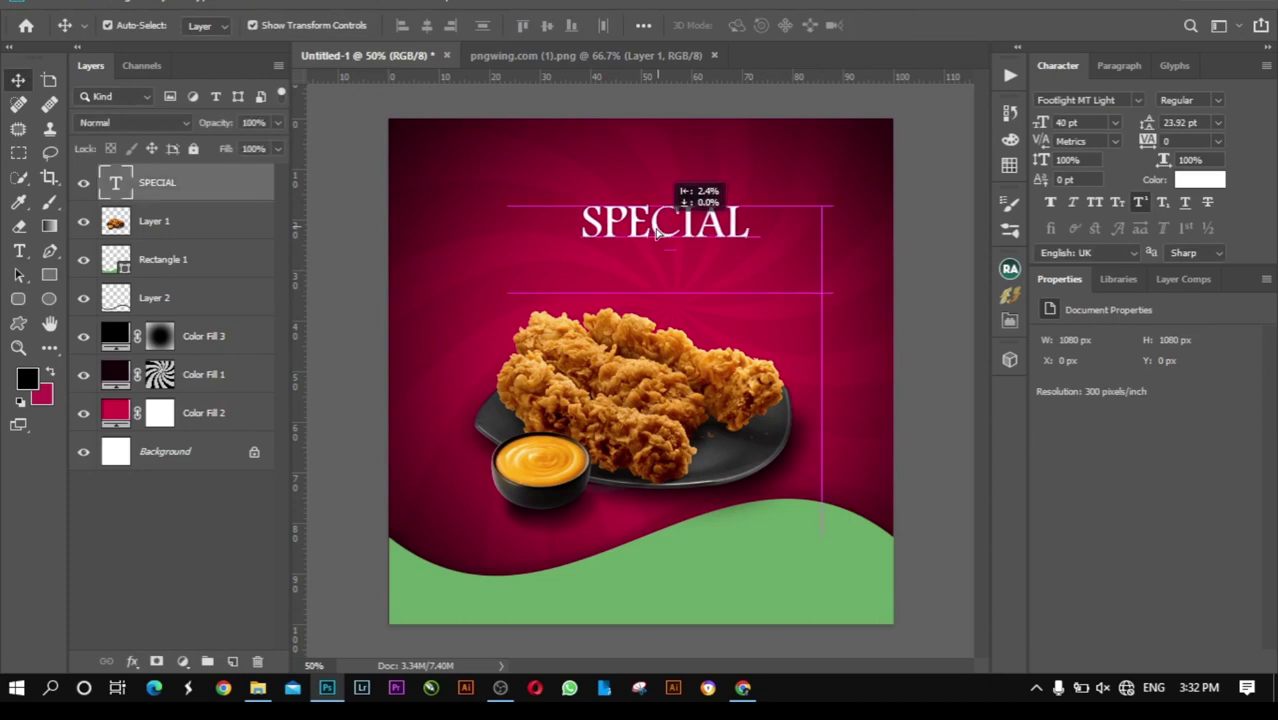
{"action": "left_click", "coordinate": [958, 222]}
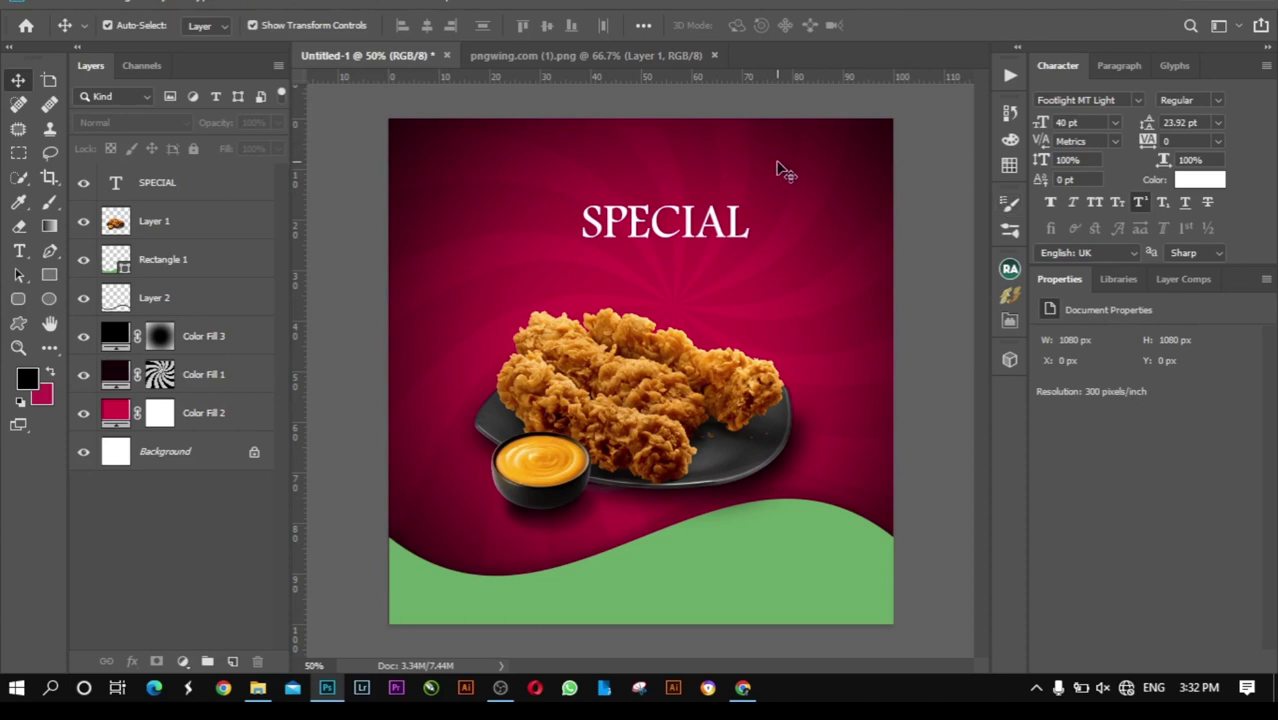
Step: Add a text box above SPECIAL reading "Today's" with a capital T
{"action": "key", "text": "ctrl+plus"}
{"action": "key", "text": "ctrl+plus"}
{"action": "key", "text": "ctrl+plus"}
{"action": "key", "text": "ctrl+plus"}
{"action": "key", "text": "ctrl+plus"}
{"action": "key", "text": "ctrl+minus"}
{"action": "key", "text": "ctrl+minus"}
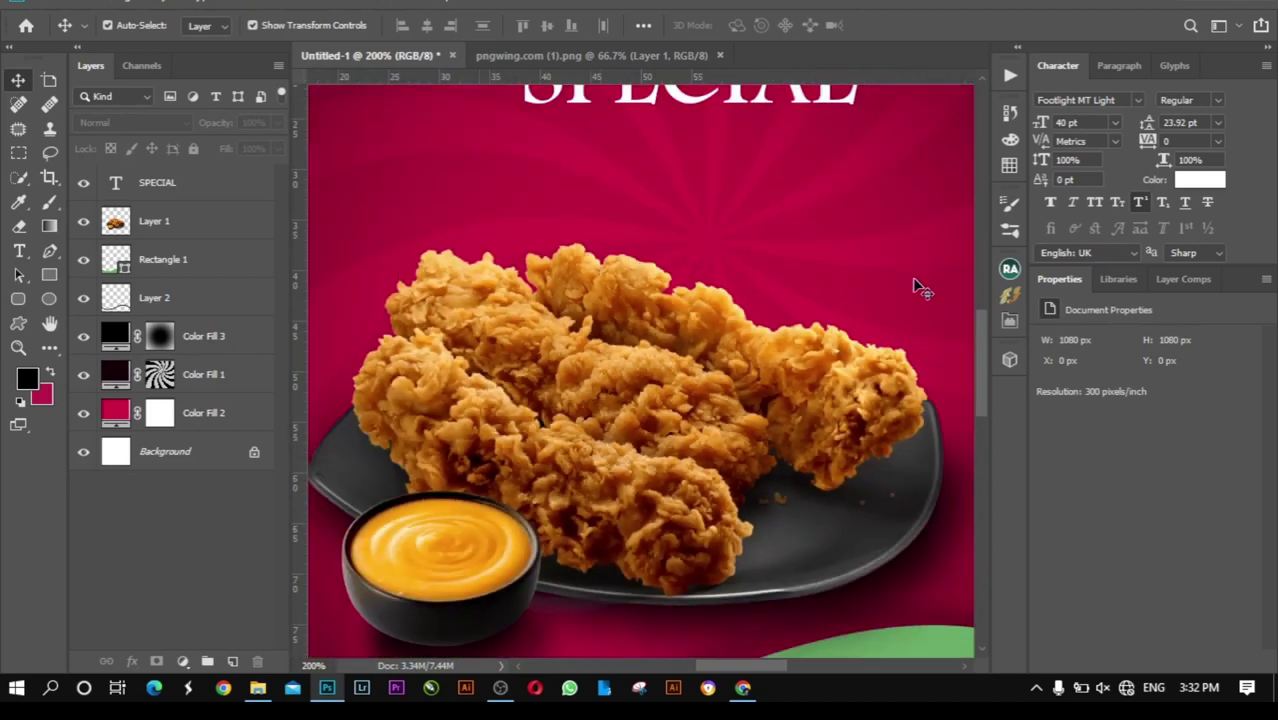
{"action": "key", "text": "ctrl+minus"}
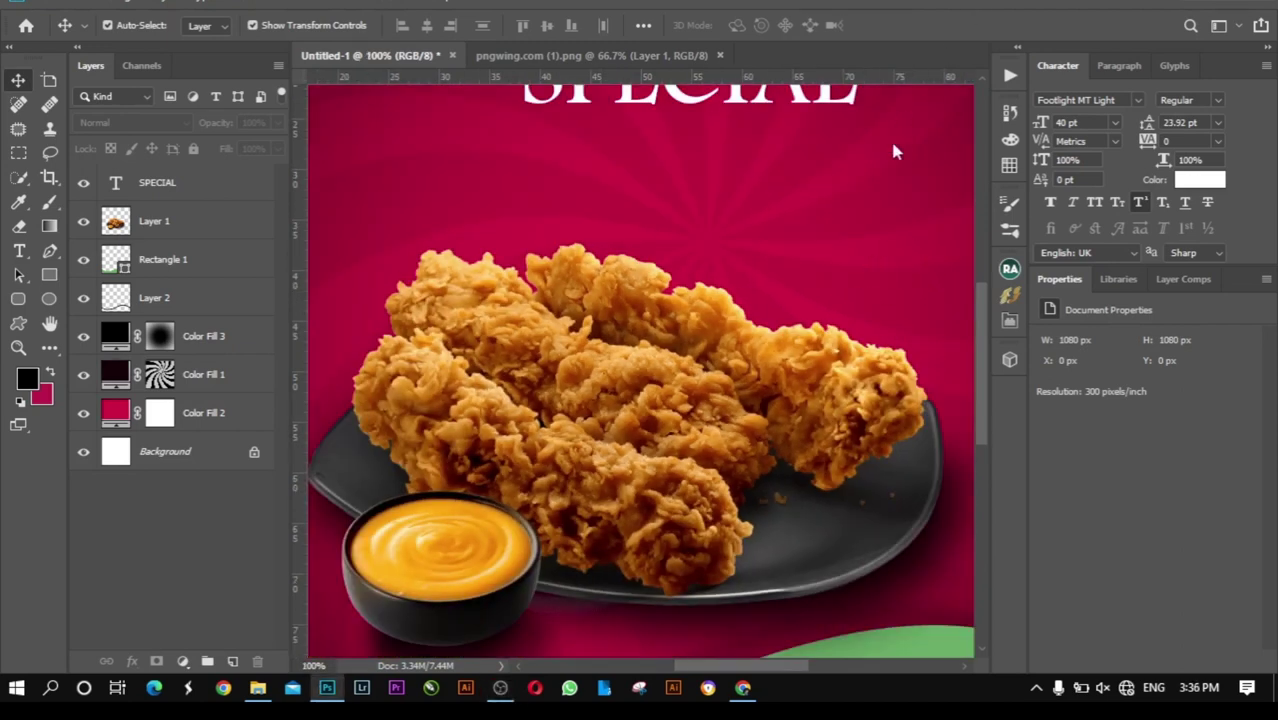
{"action": "key", "text": "ctrl+minus"}
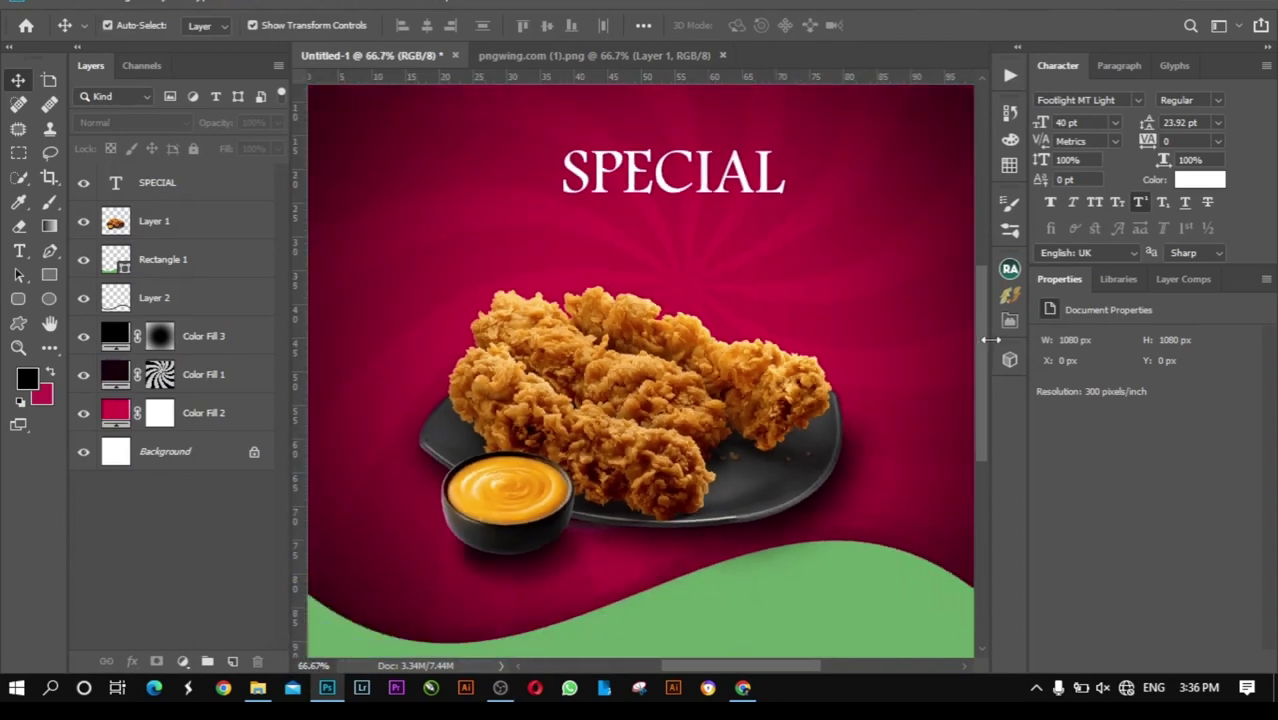
{"action": "scroll", "coordinate": [985, 350], "scroll_direction": "up", "scroll_amount": 3}
{"action": "key", "text": "ctrl+plus"}
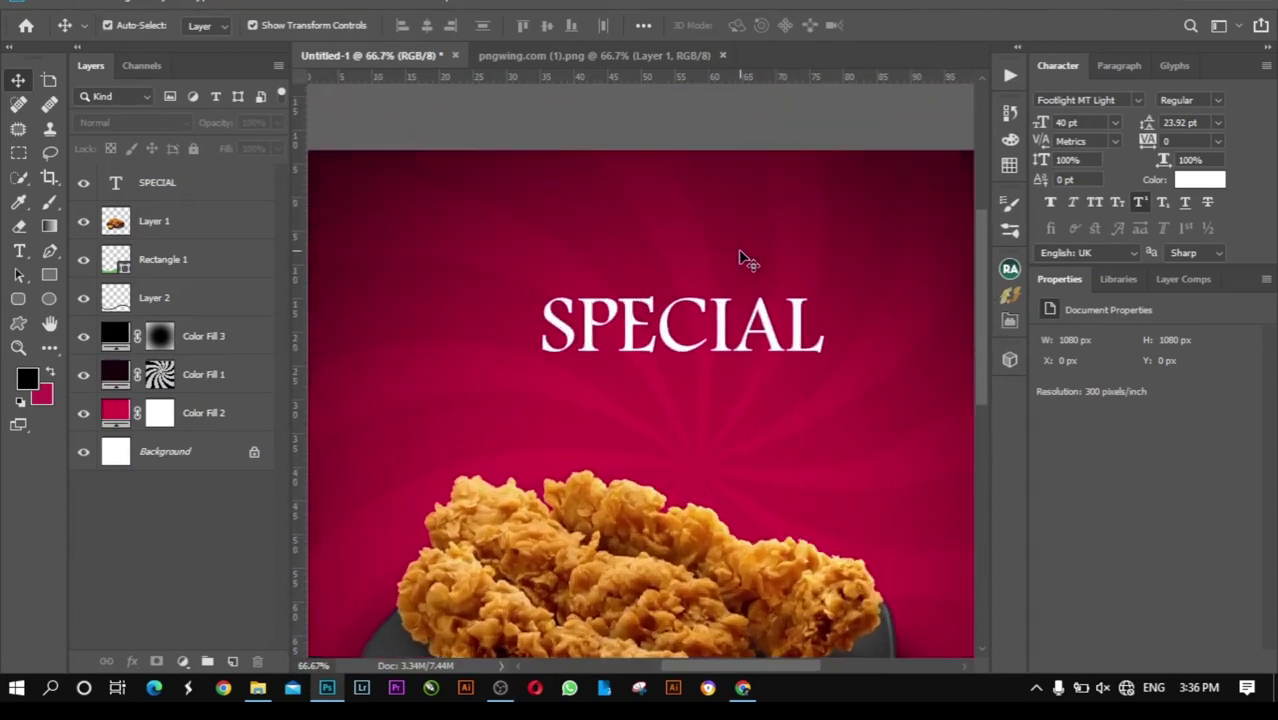
{"action": "left_click", "coordinate": [19, 251]}
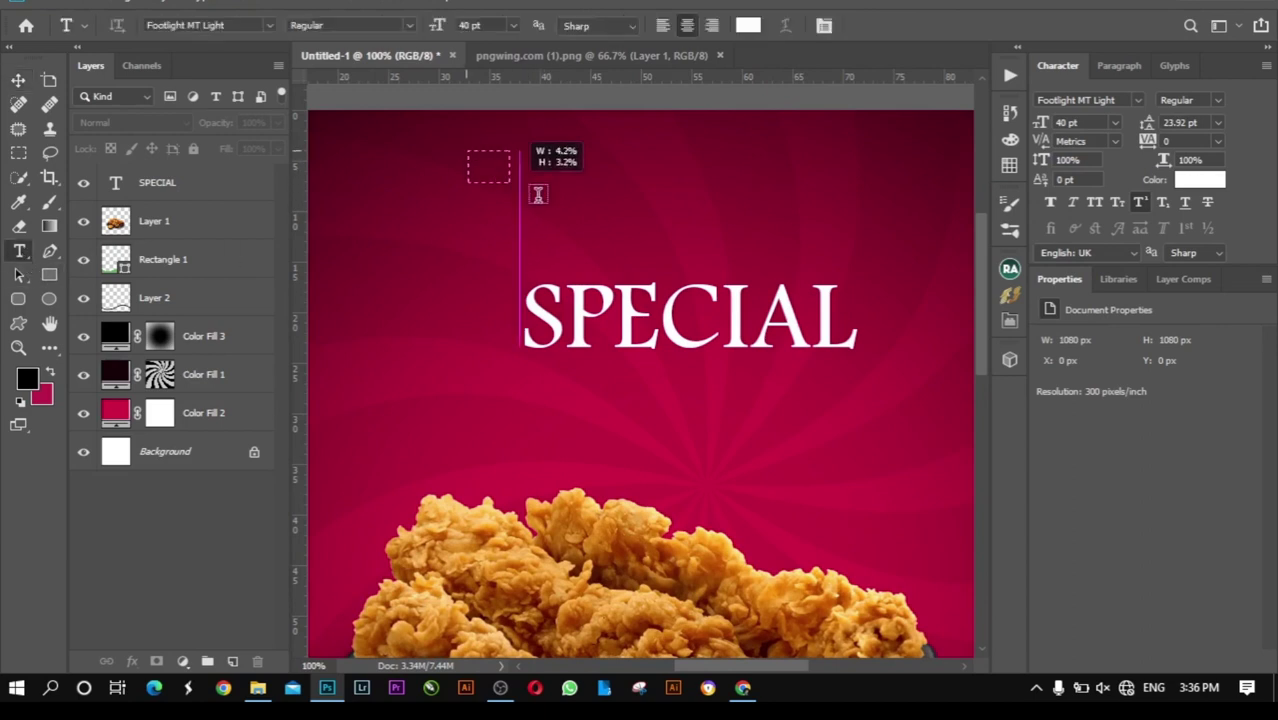
{"action": "left_click_drag", "start_coordinate": [468, 147], "coordinate": [830, 260]}
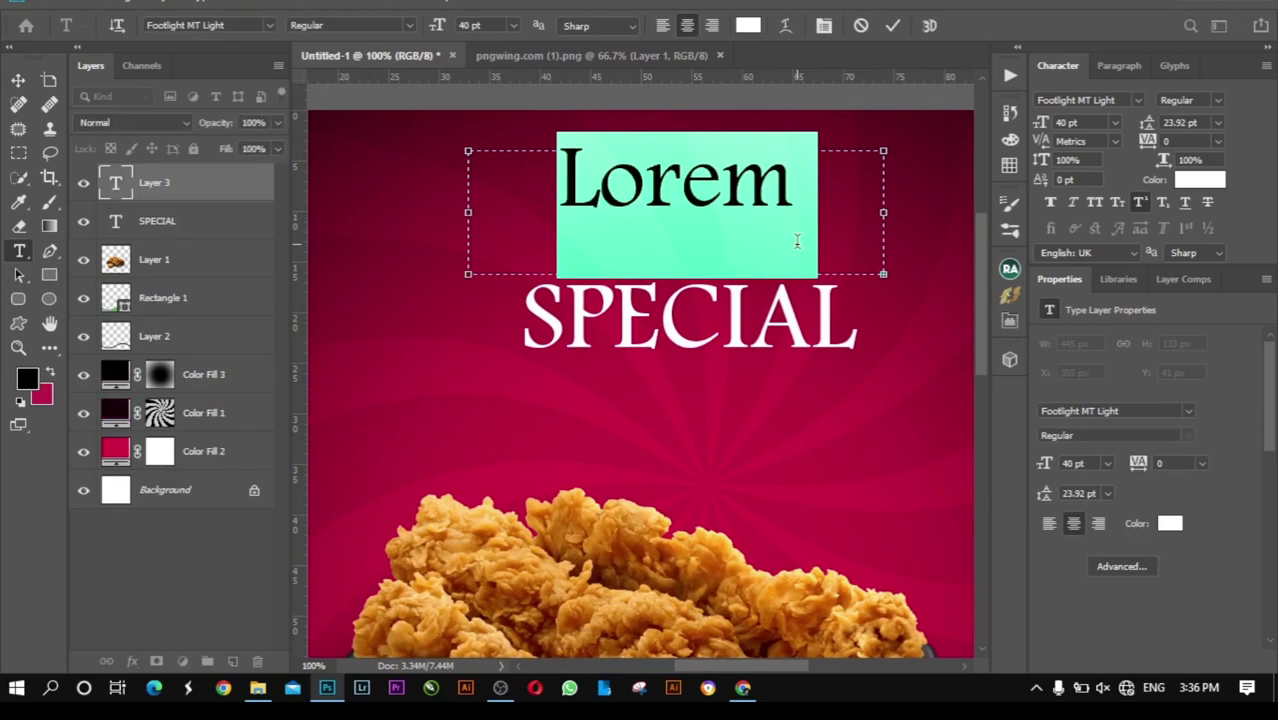
{"action": "key", "text": "BackSpace"}
{"action": "type", "text": "toda"}
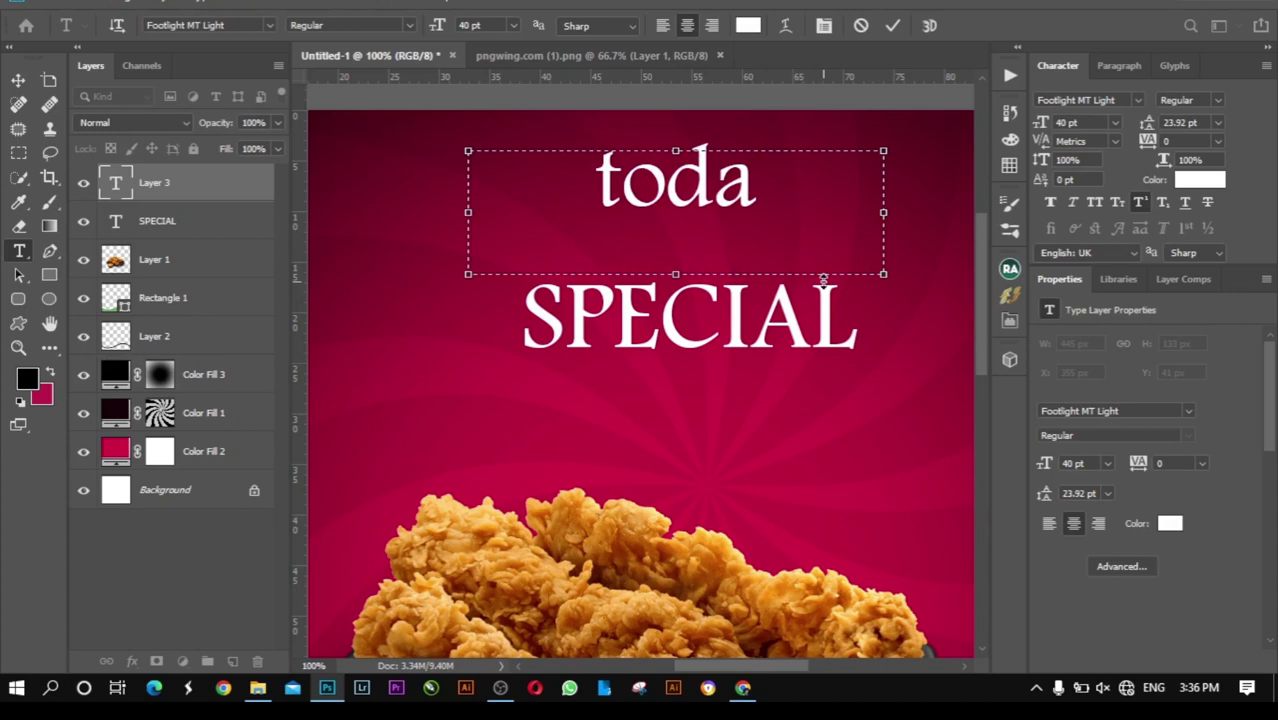
{"action": "type", "text": "y"}
{"action": "type", "text": "'"}
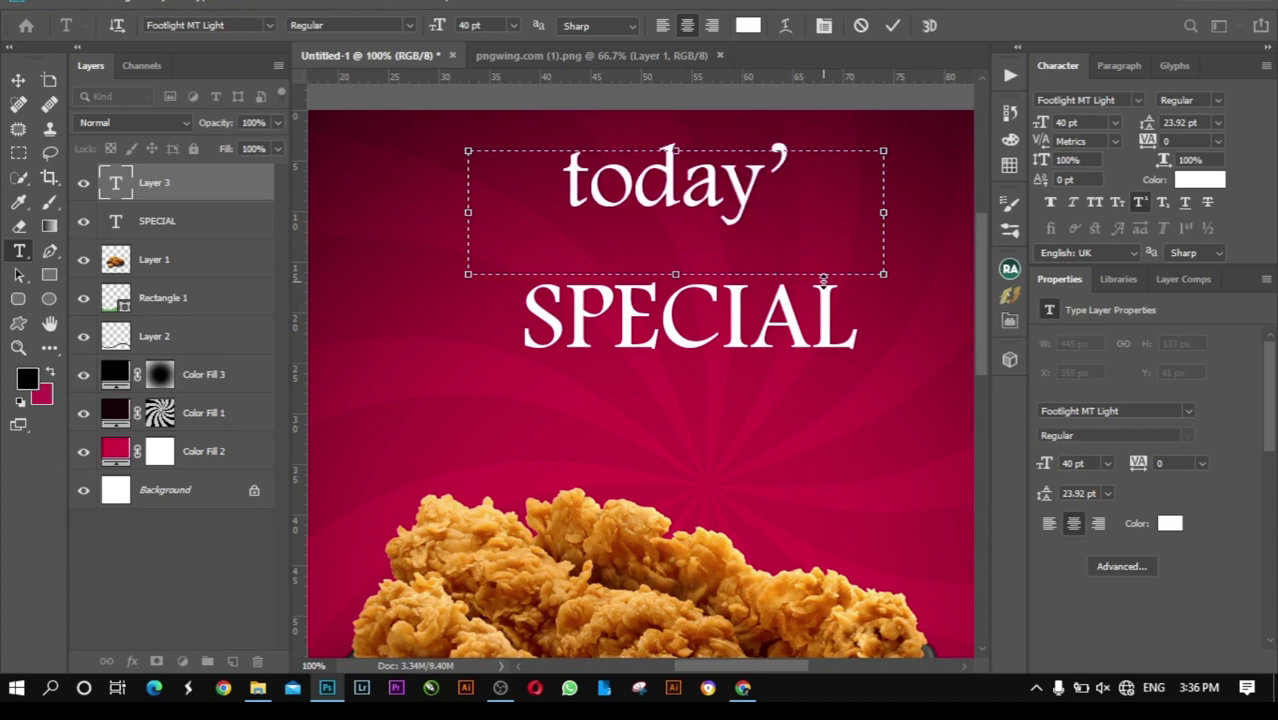
{"action": "type", "text": "s"}
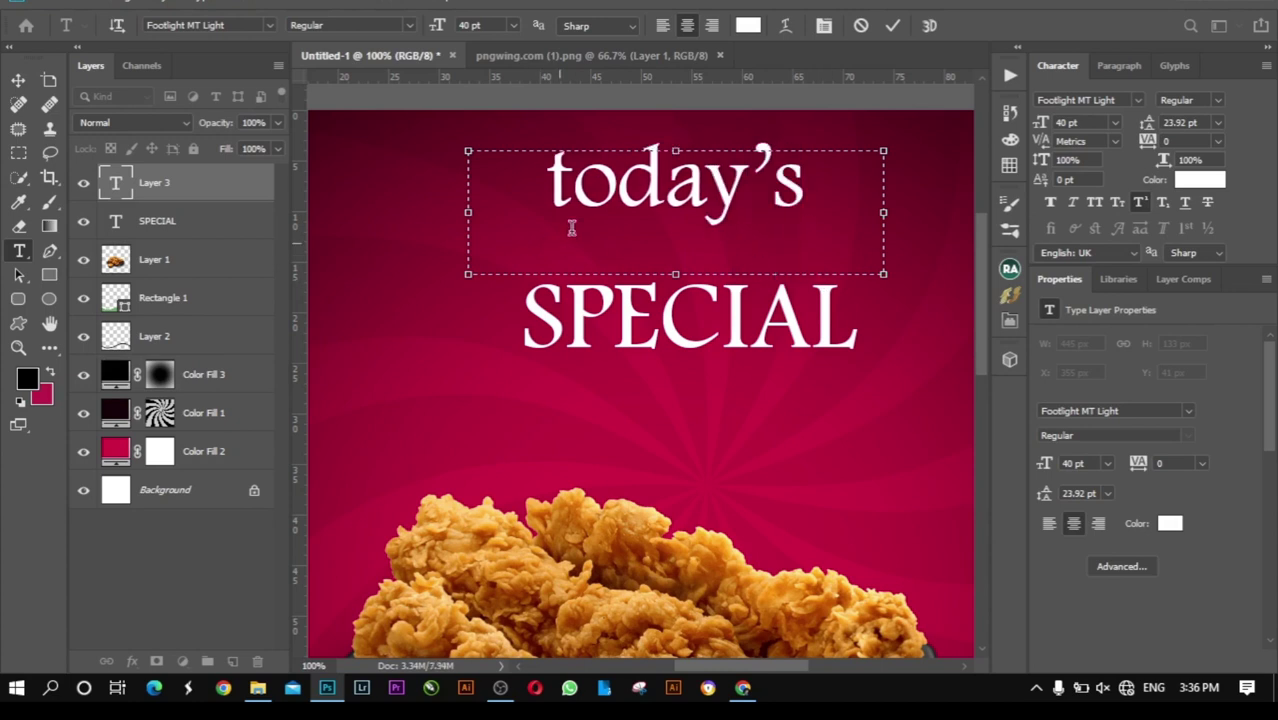
{"action": "left_click_drag", "start_coordinate": [571, 228], "coordinate": [541, 178]}
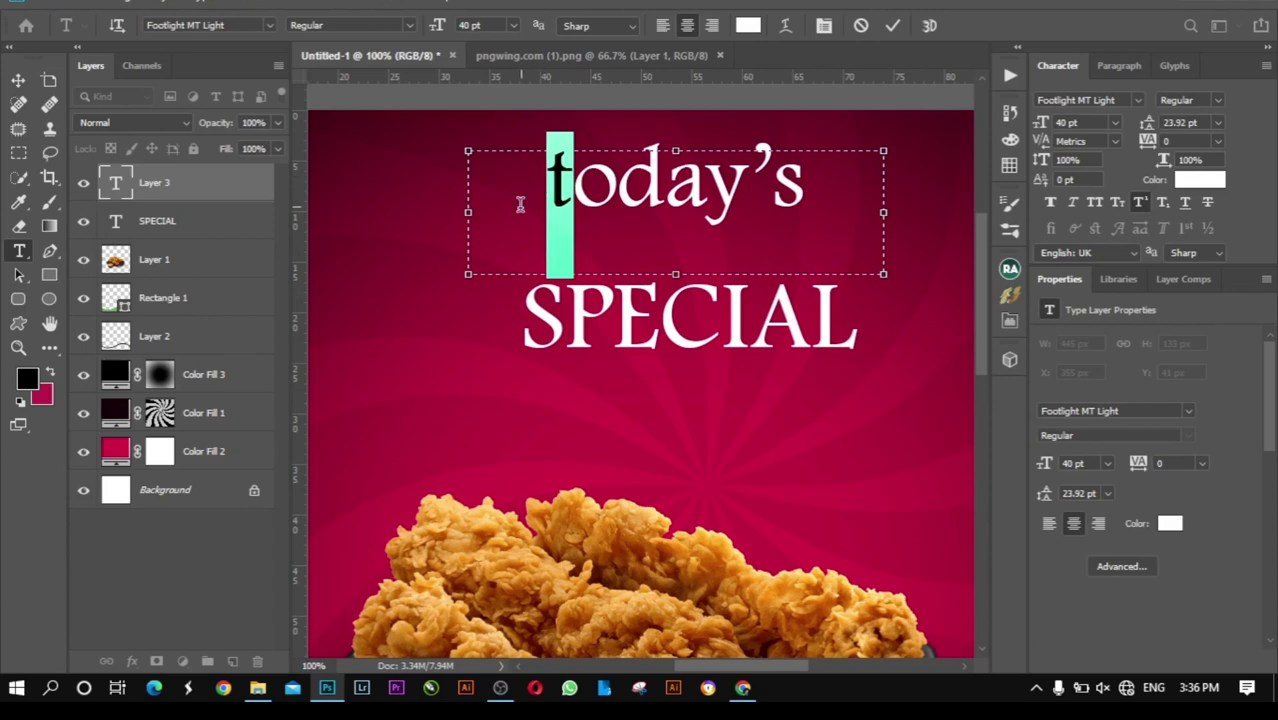
{"action": "type", "text": "T"}
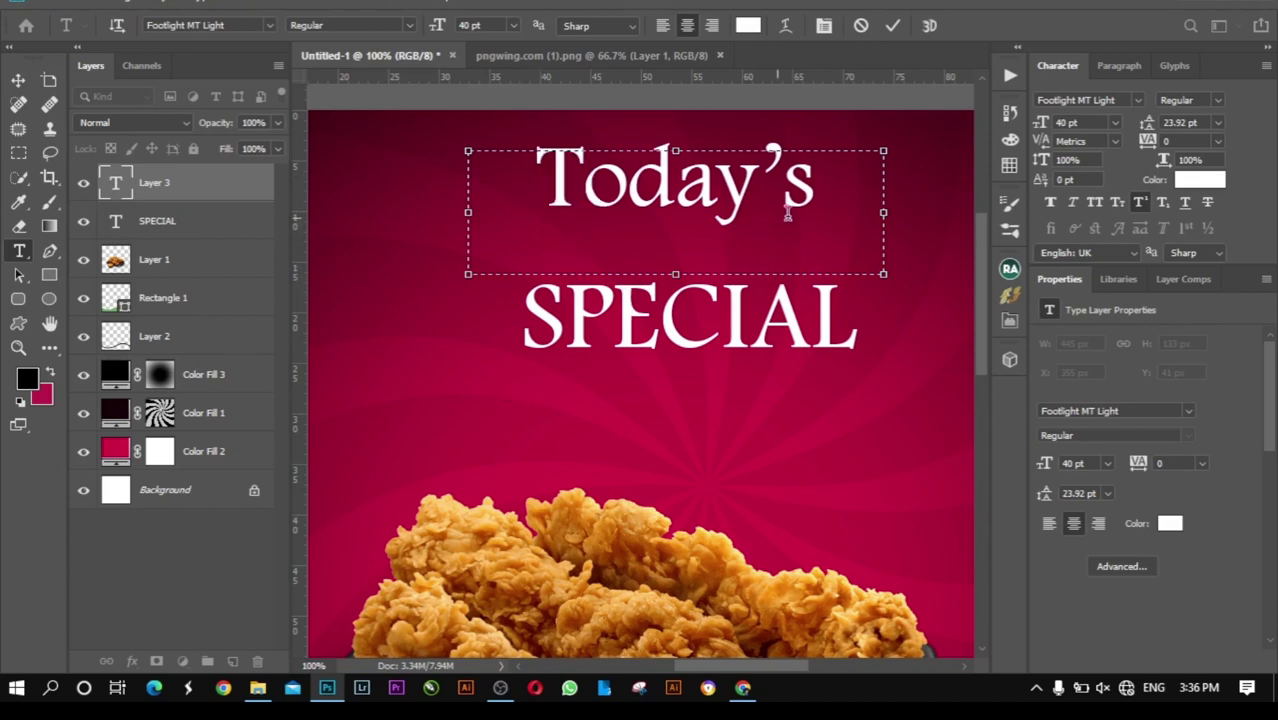
Step: Set Today's in the Fontjek Regular font and commit it
{"action": "left_click_drag", "start_coordinate": [820, 200], "coordinate": [538, 165]}
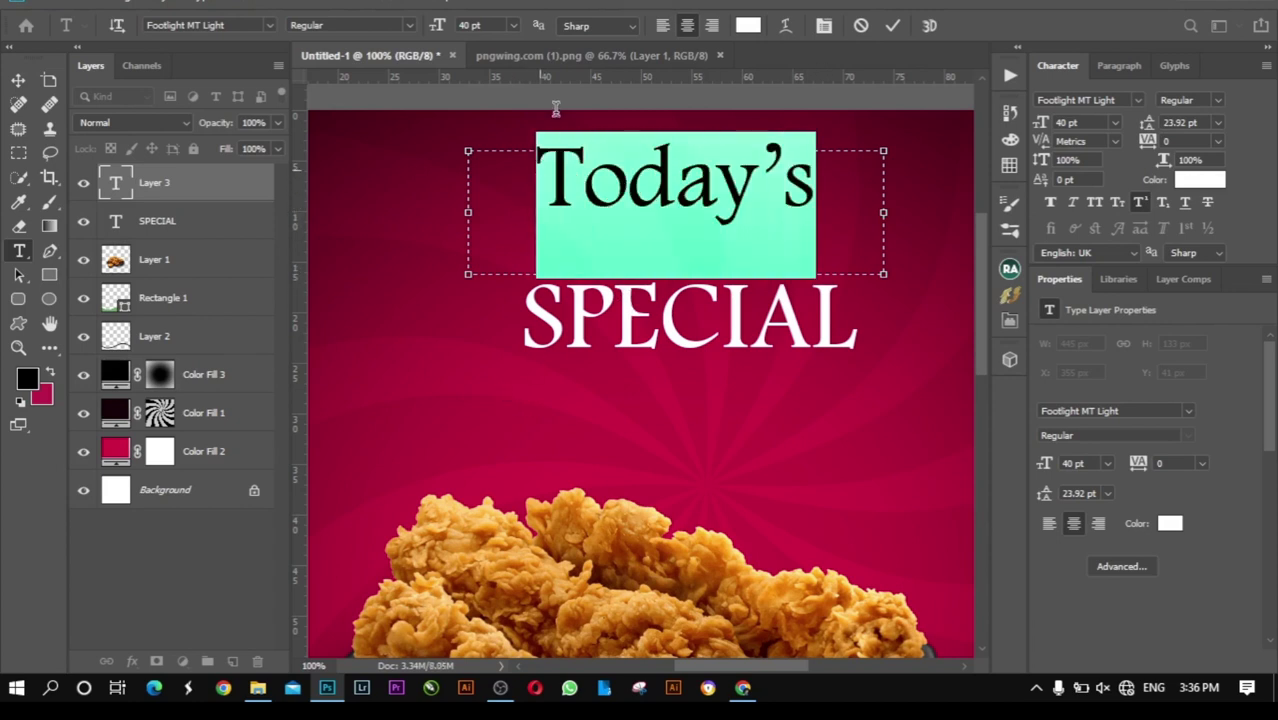
{"action": "left_click", "coordinate": [250, 24]}
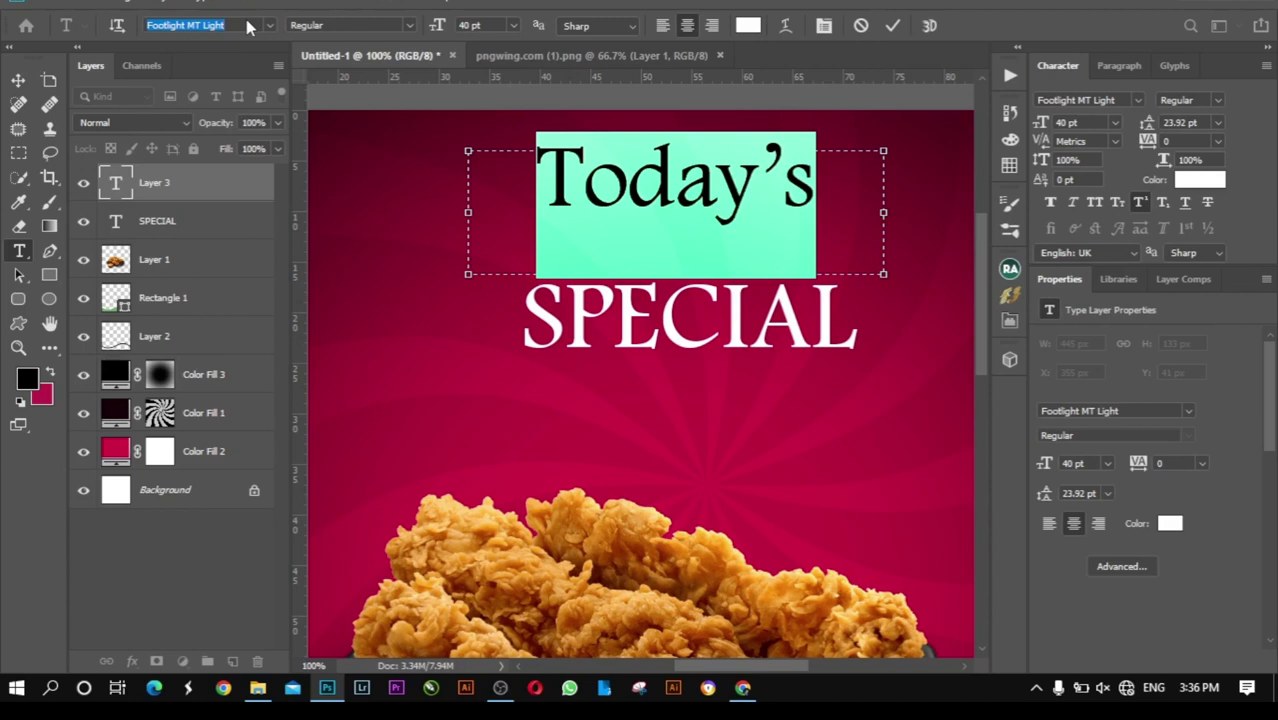
{"action": "type", "text": "FONT"}
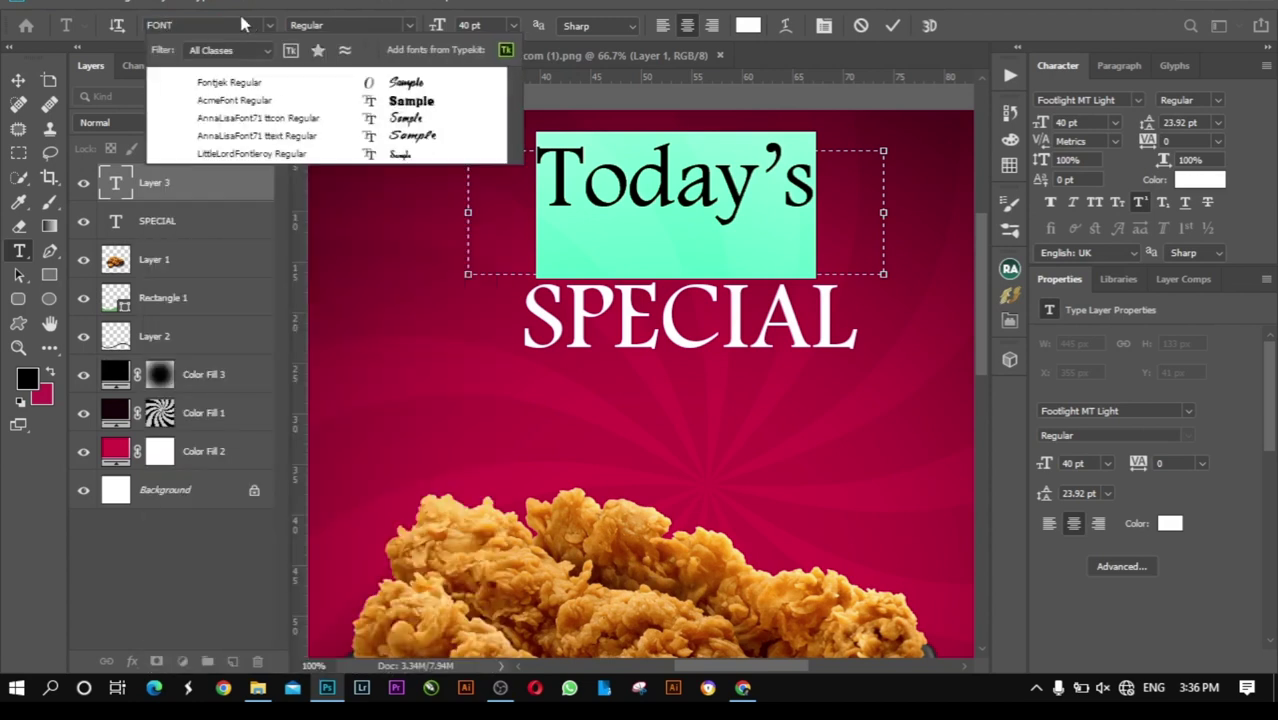
{"action": "left_click", "coordinate": [238, 83]}
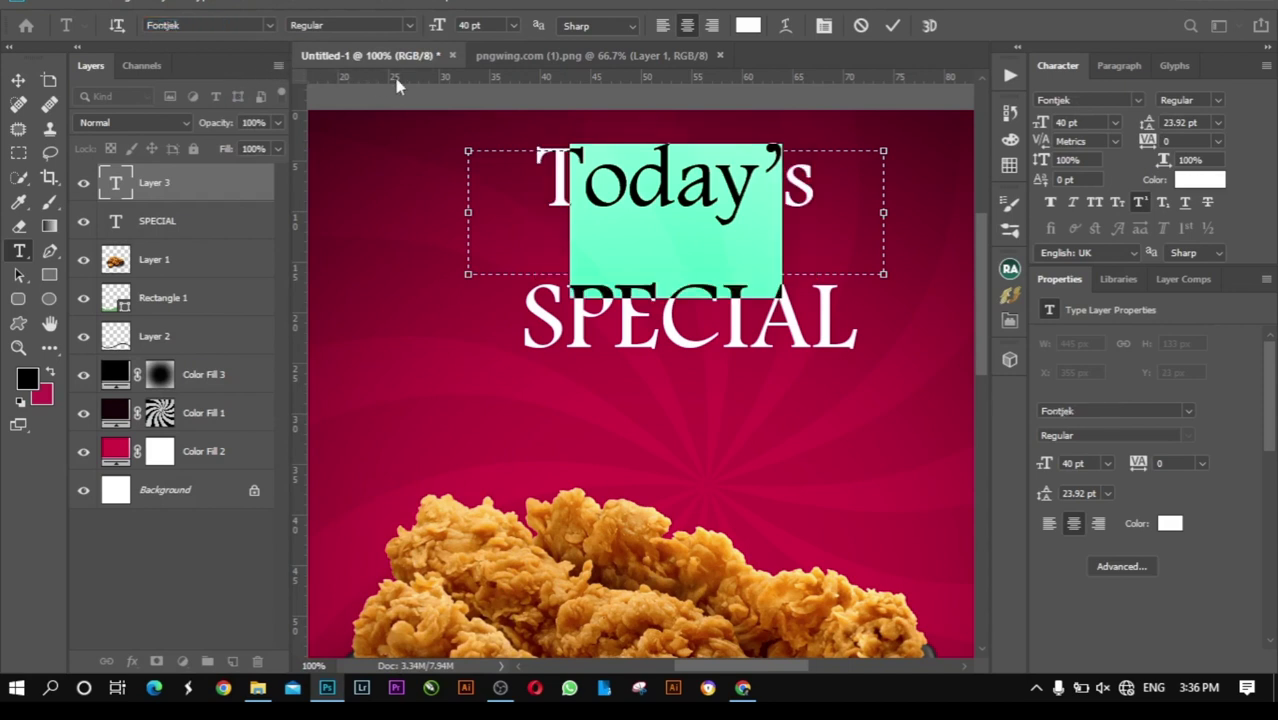
{"action": "left_click", "coordinate": [892, 27]}
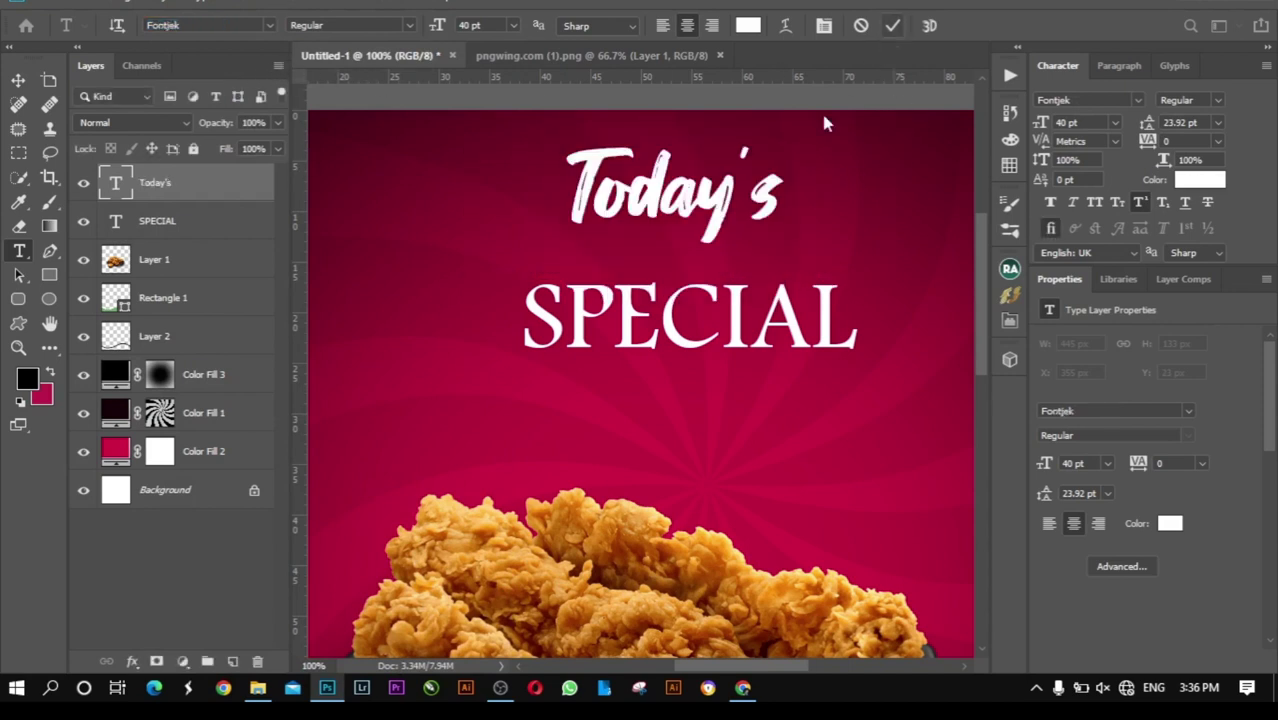
Step: Move Today's left and down over SPECIAL and select its text
{"action": "left_click", "coordinate": [19, 80]}
{"action": "mouse_move", "coordinate": [651, 186]}
{"action": "left_mouse_down"}
{"action": "mouse_move", "coordinate": [550, 226]}
{"action": "mouse_move", "coordinate": [606, 249]}
{"action": "left_mouse_up"}
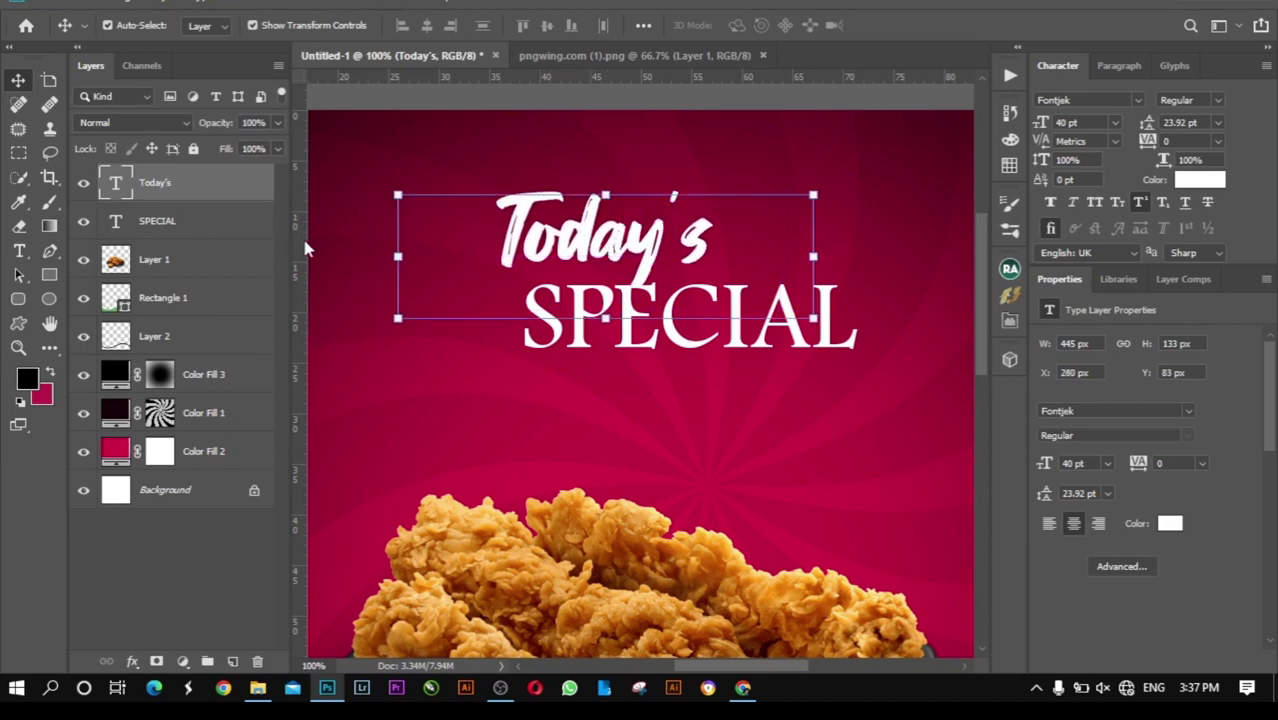
{"action": "key", "text": "t"}
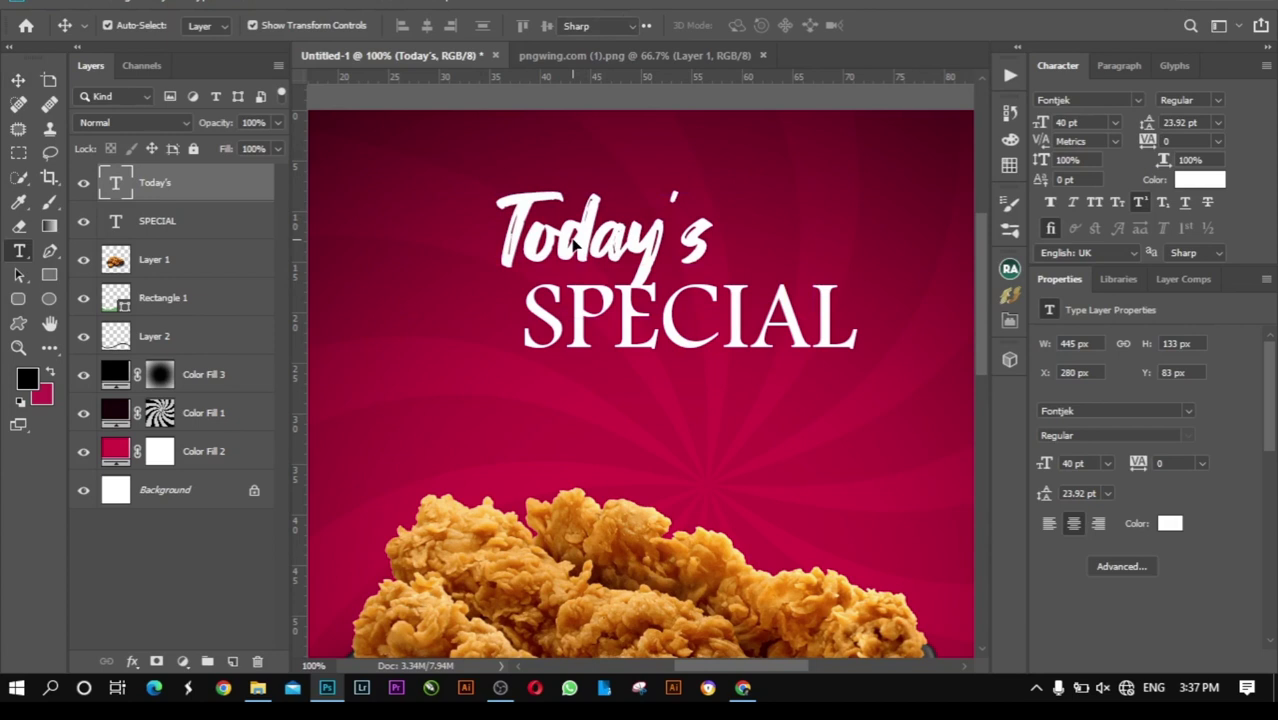
{"action": "double_click", "coordinate": [595, 237]}
{"action": "left_click", "coordinate": [595, 237]}
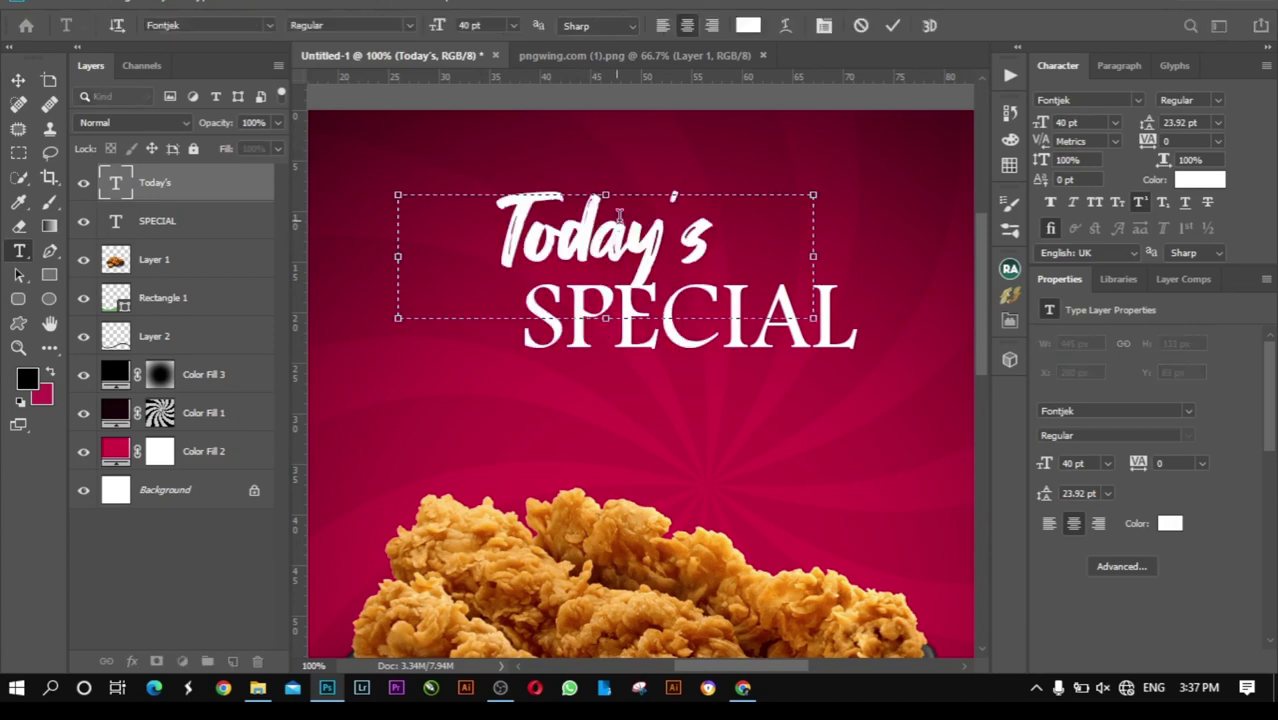
{"action": "double_click", "coordinate": [657, 232]}
Step: Colour Today's a bright orange (#fc8f04) sampled from the chicken, then commit
{"action": "left_click", "coordinate": [750, 25]}
{"action": "left_click", "coordinate": [626, 417]}
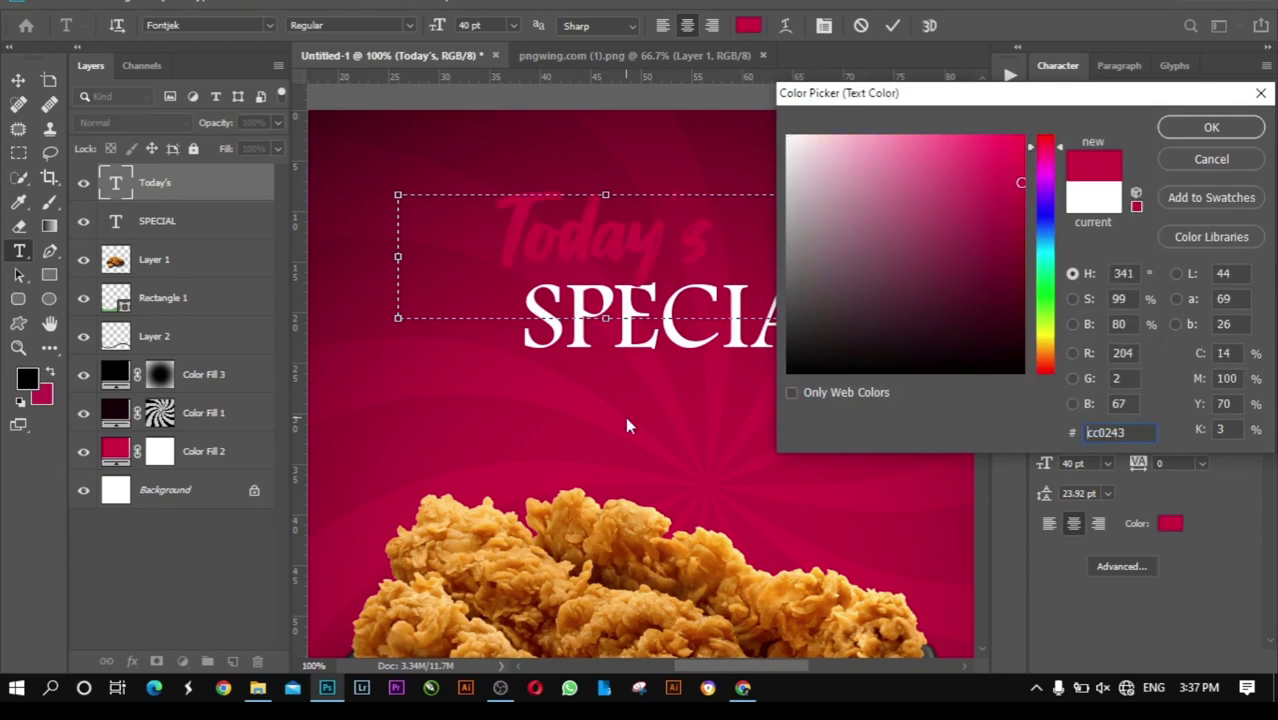
{"action": "left_click", "coordinate": [560, 511]}
{"action": "left_click", "coordinate": [566, 529]}
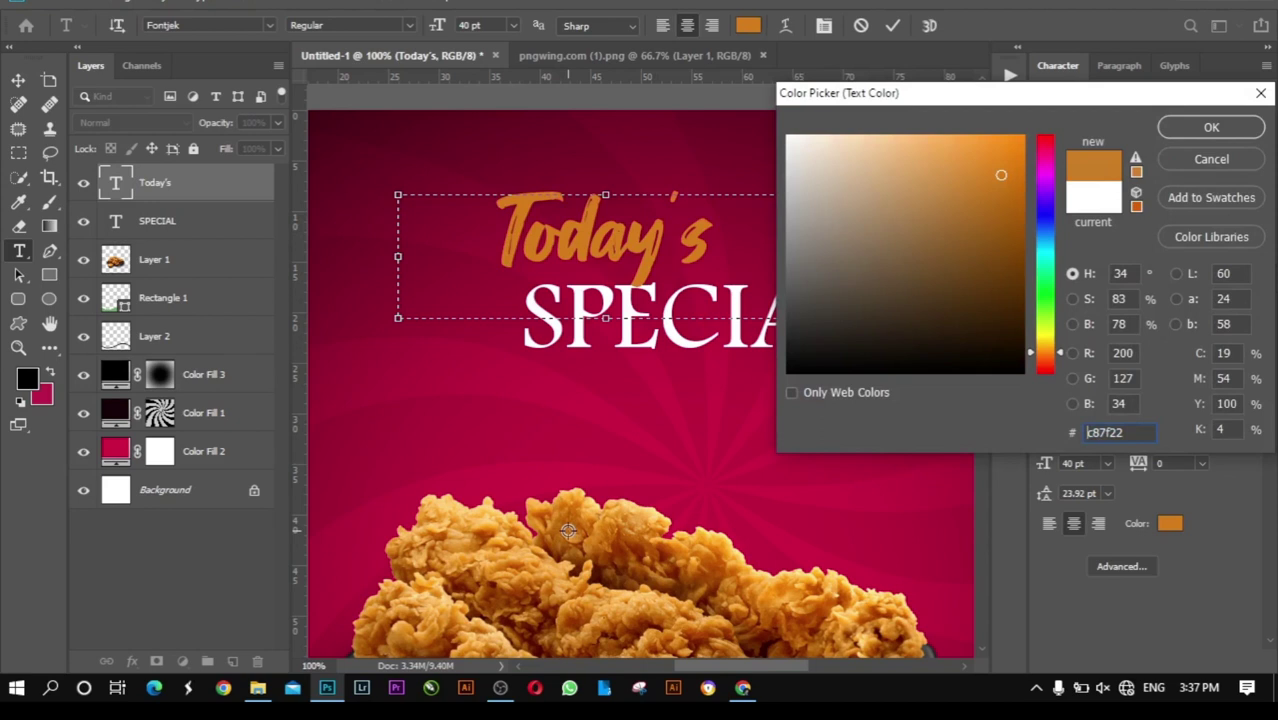
{"action": "mouse_move", "coordinate": [991, 207]}
{"action": "left_mouse_down"}
{"action": "mouse_move", "coordinate": [990, 162]}
{"action": "mouse_move", "coordinate": [1020, 138]}
{"action": "left_mouse_up"}
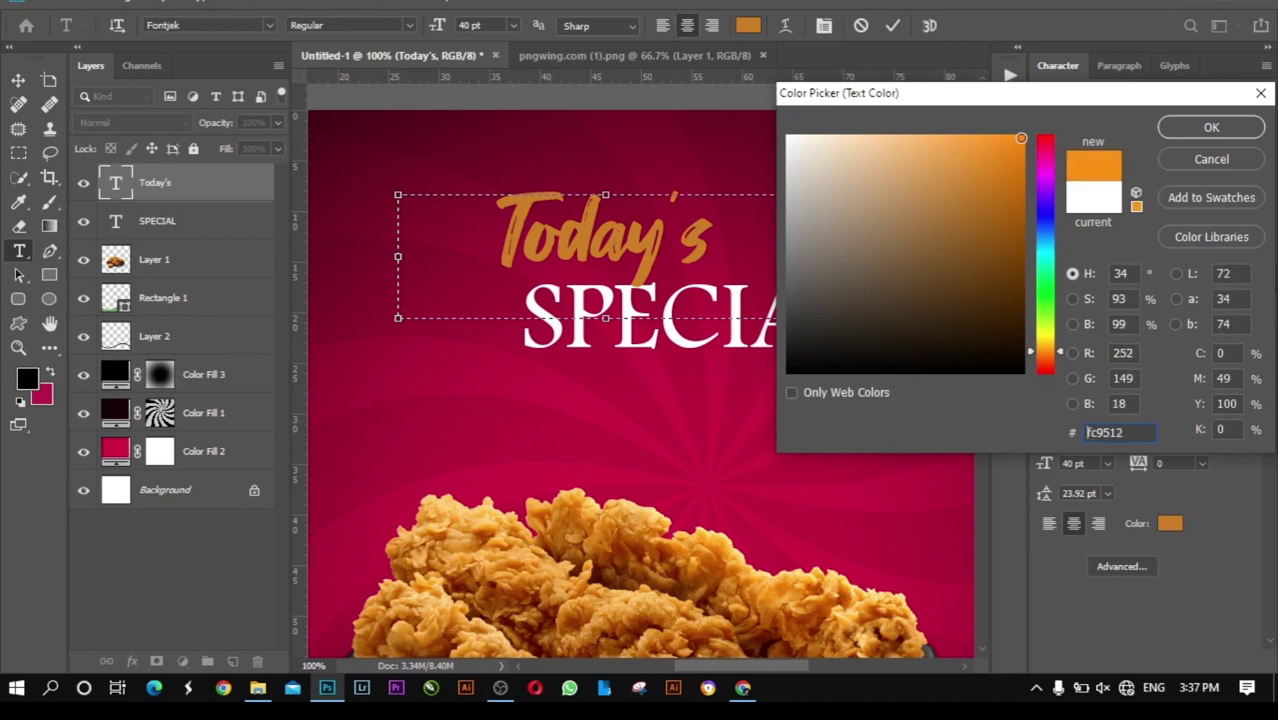
{"action": "left_click", "coordinate": [1209, 129]}
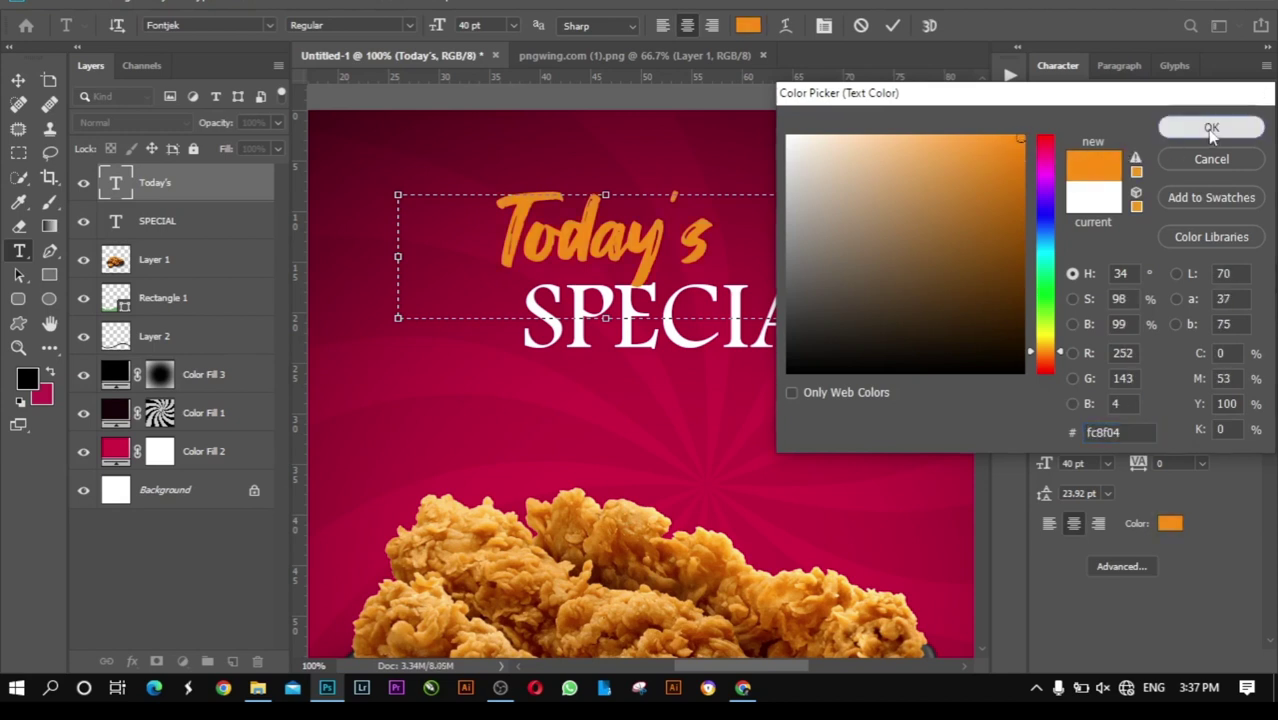
{"action": "left_click", "coordinate": [893, 25]}
{"action": "key", "text": "v"}
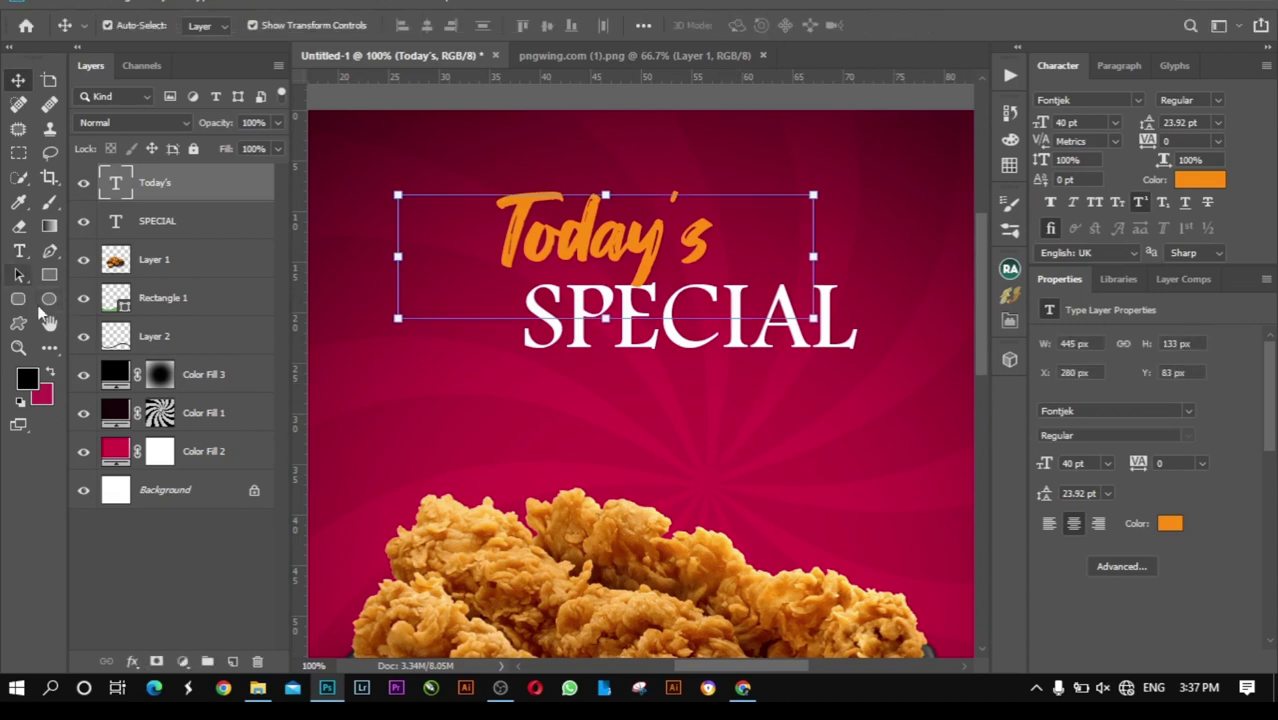
Step: Draw a text box below SPECIAL and type Chicken
{"action": "left_click", "coordinate": [22, 253]}
{"action": "left_click_drag", "start_coordinate": [677, 401], "coordinate": [953, 493]}
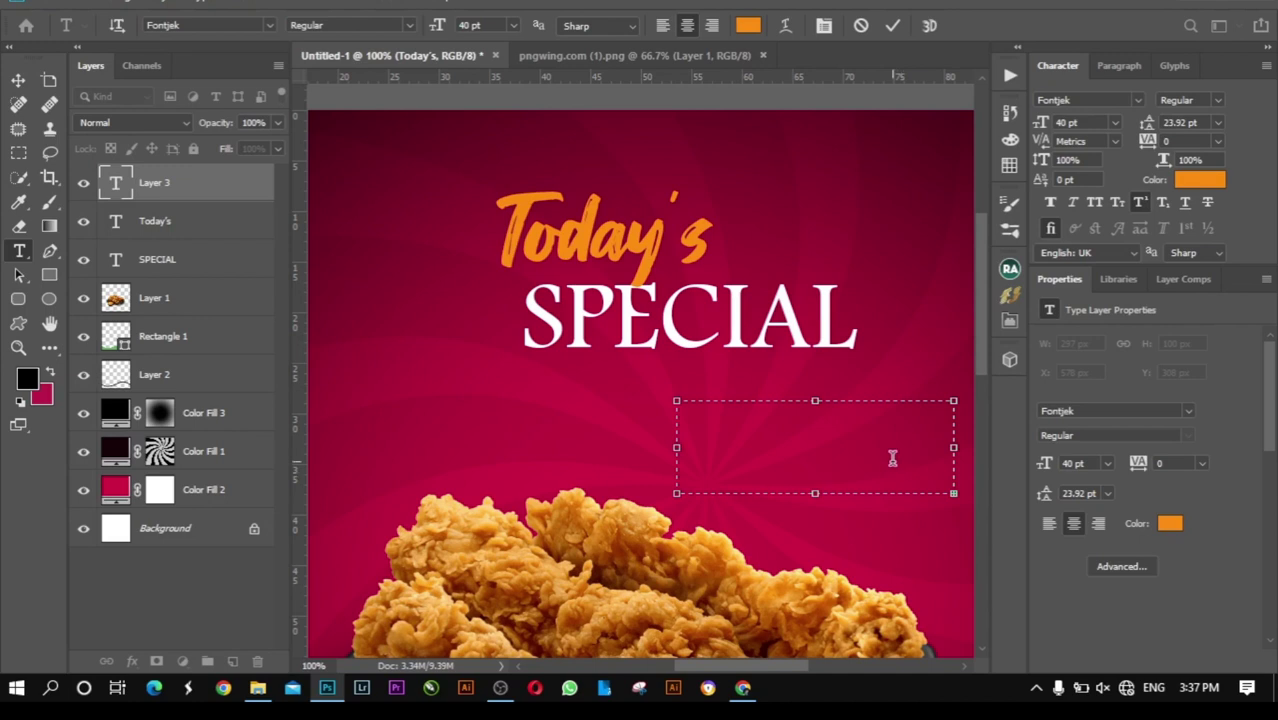
{"action": "left_click_drag", "start_coordinate": [680, 450], "coordinate": [398, 450]}
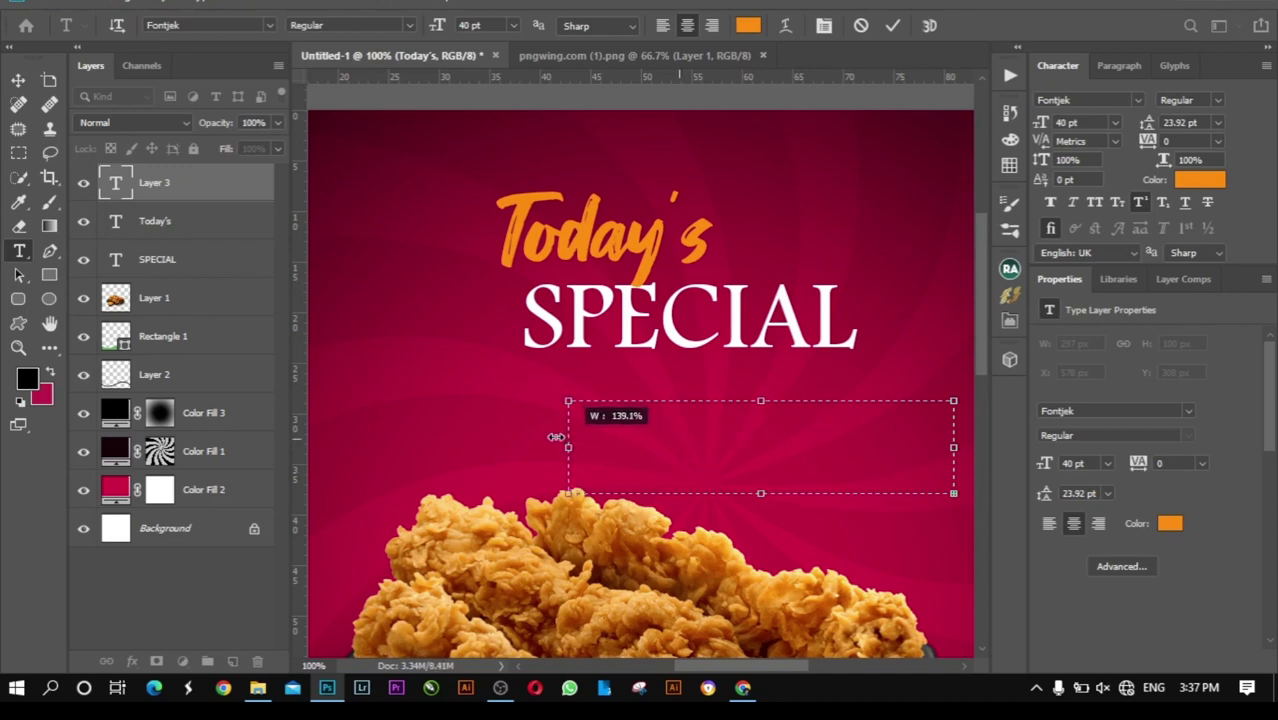
{"action": "left_click_drag", "start_coordinate": [678, 401], "coordinate": [676, 176]}
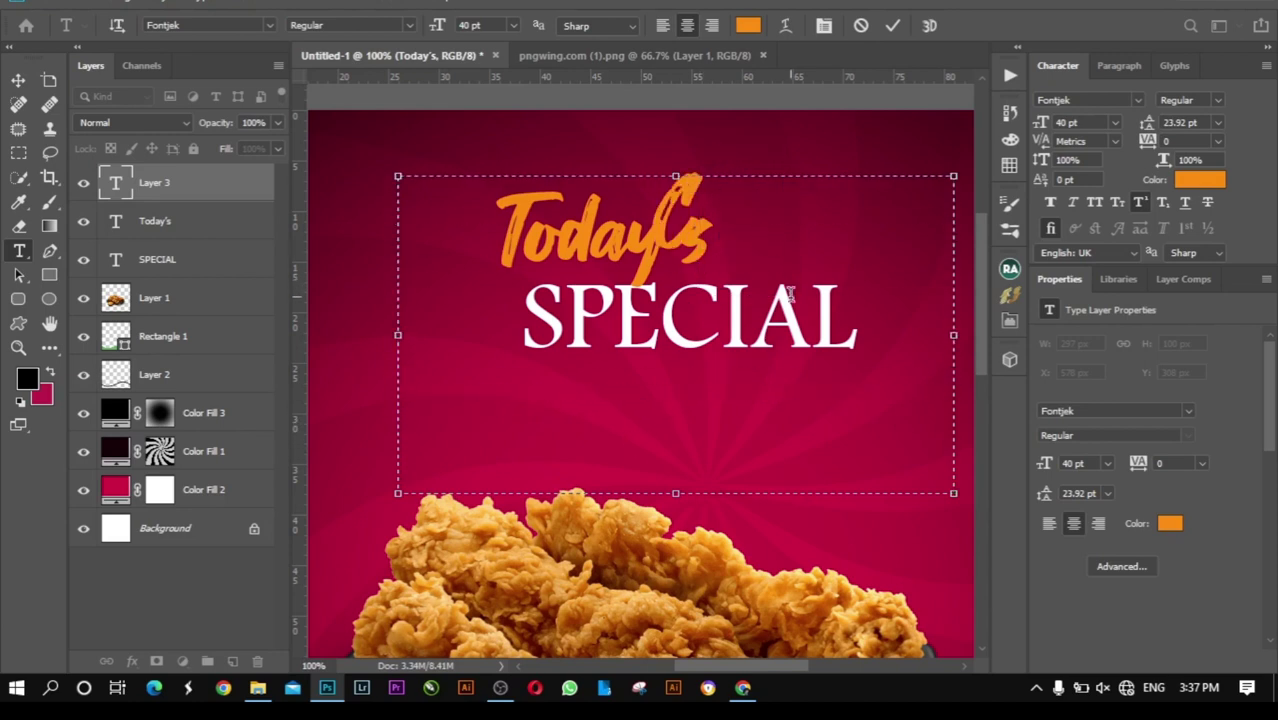
{"action": "type", "text": "S"}
{"action": "key", "text": "Left"}
{"action": "key", "text": "BackSpace"}
{"action": "mouse_move", "coordinate": [676, 177]}
{"action": "left_mouse_down"}
{"action": "mouse_move", "coordinate": [678, 363]}
{"action": "mouse_move", "coordinate": [748, 374]}
{"action": "left_mouse_up"}
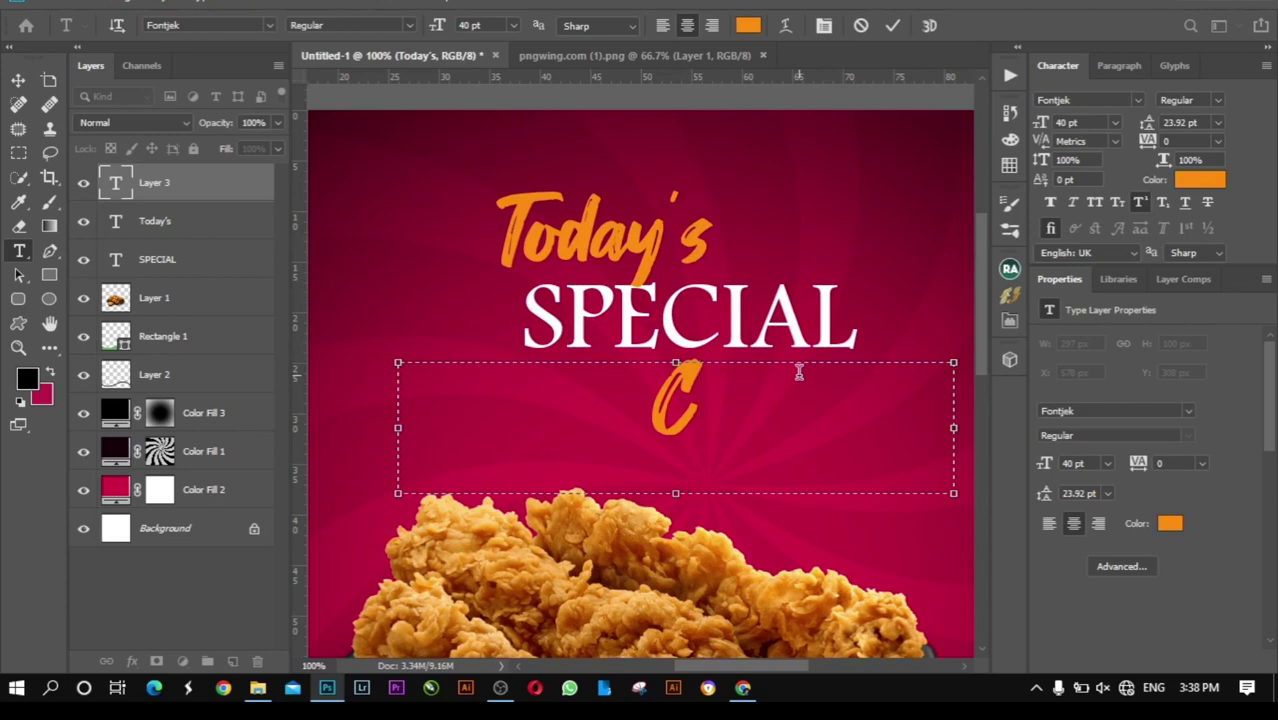
{"action": "type", "text": "h"}
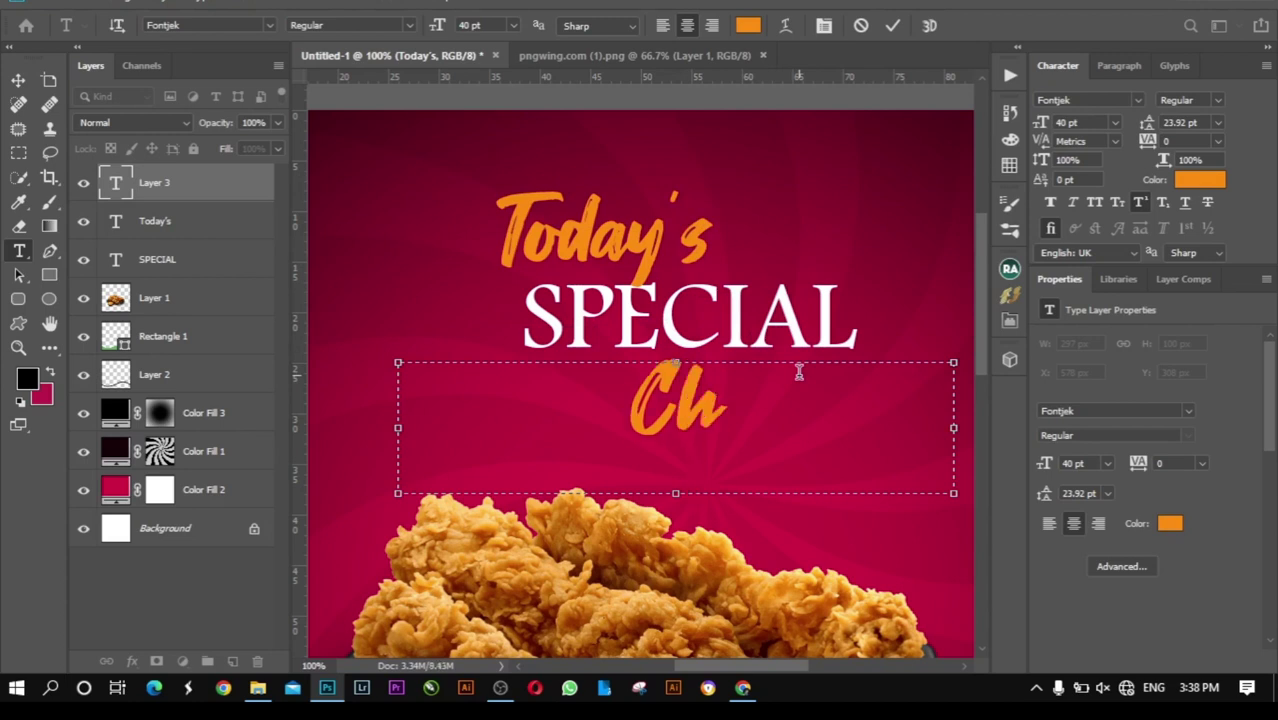
{"action": "type", "text": "i"}
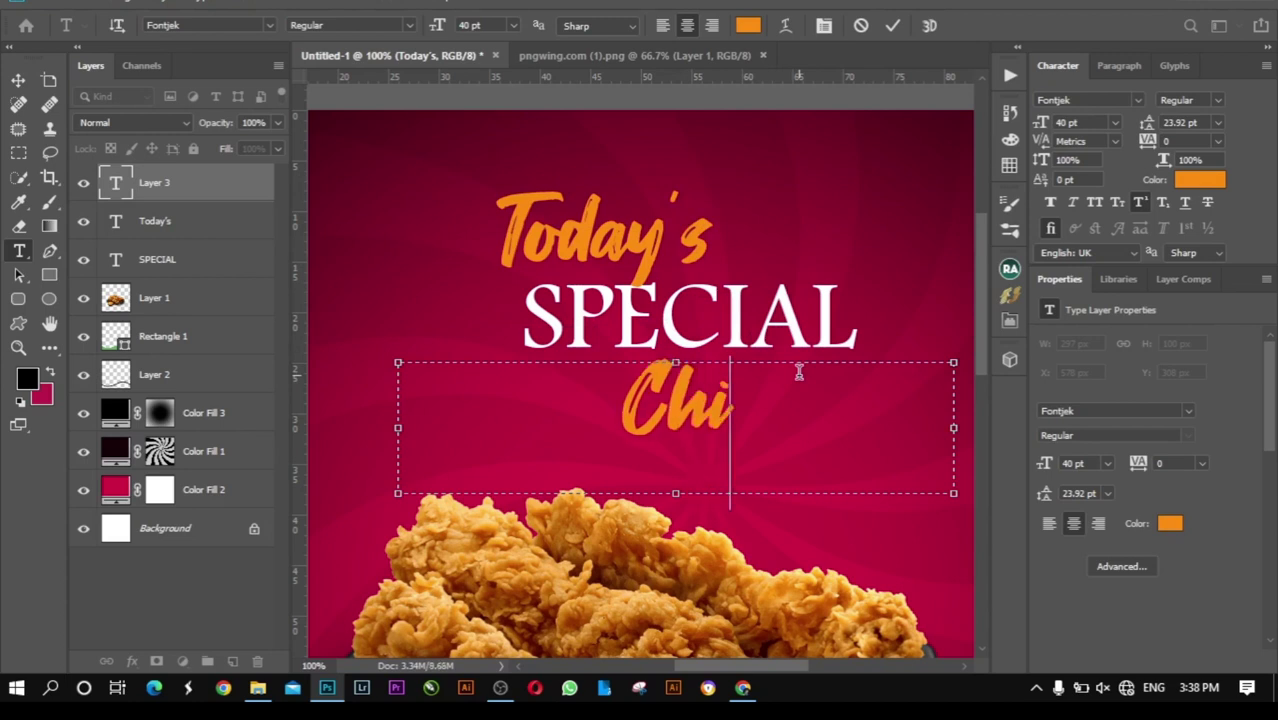
{"action": "type", "text": "c"}
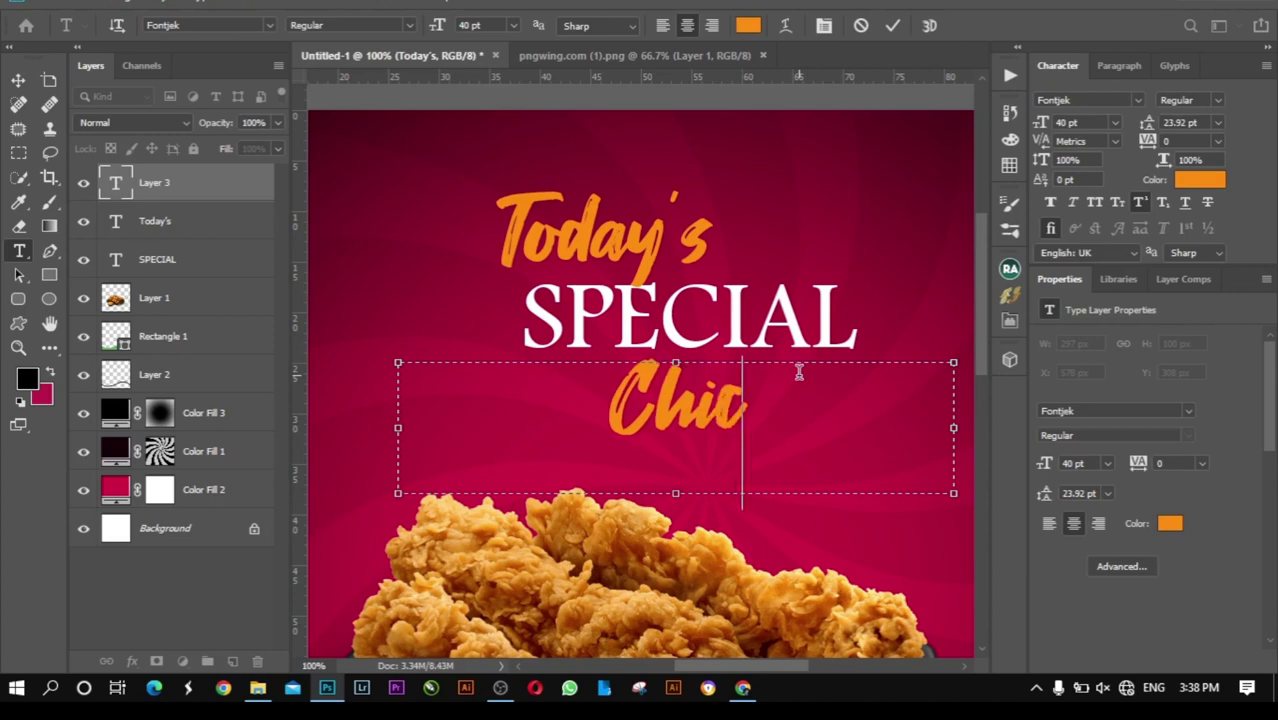
{"action": "type", "text": "ken"}
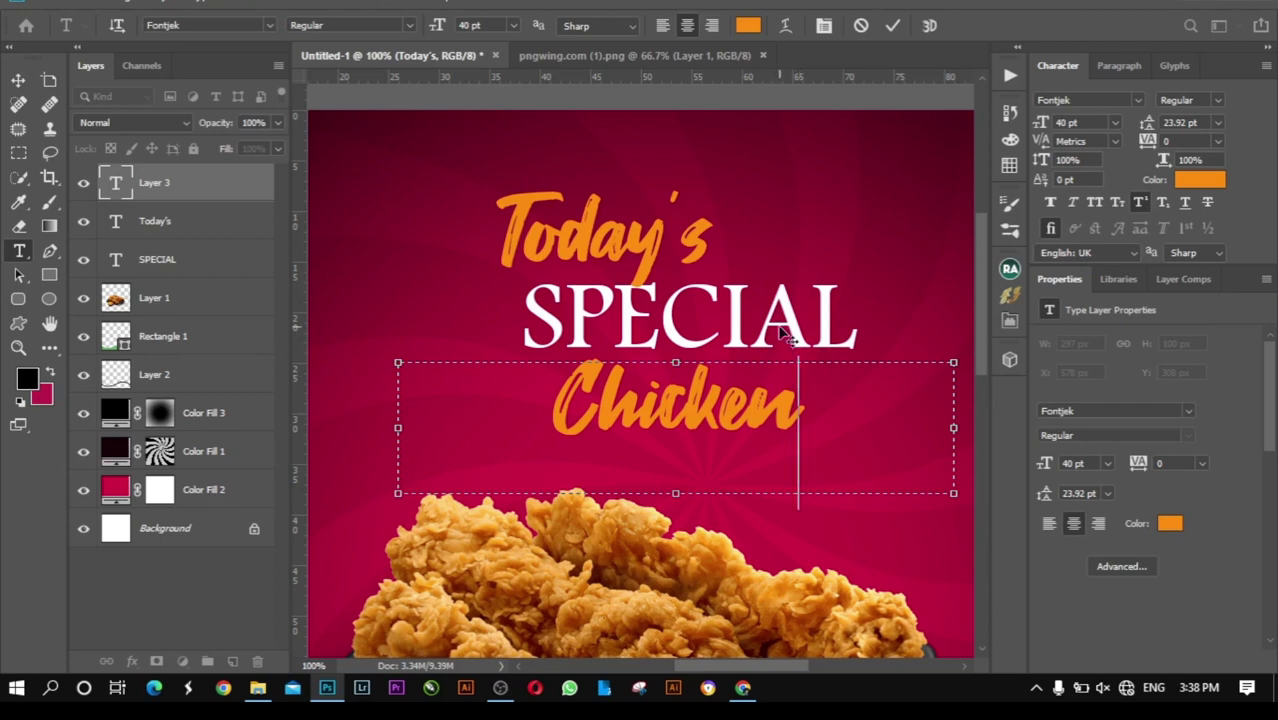
Step: Set Chicken in the Lemon Jelly Personal Use font and commit it
{"action": "left_click_drag", "start_coordinate": [798, 378], "coordinate": [540, 376]}
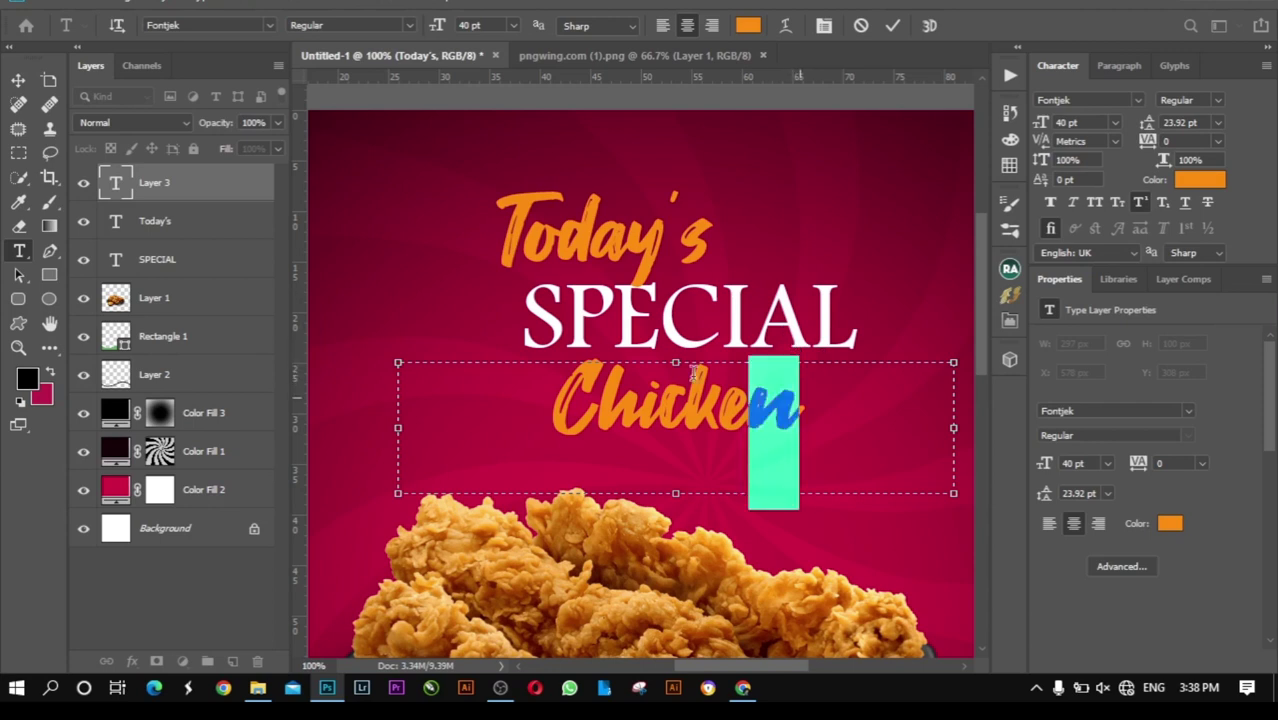
{"action": "left_click", "coordinate": [207, 27]}
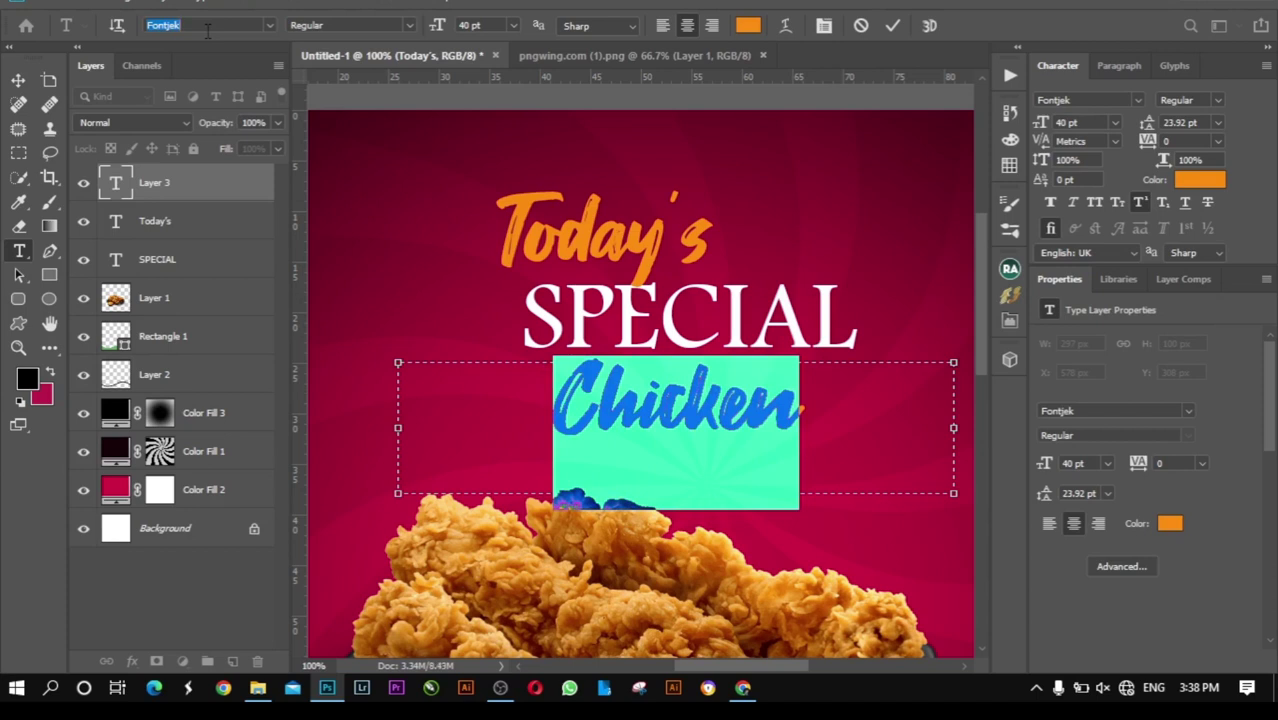
{"action": "key", "text": "BackSpace"}
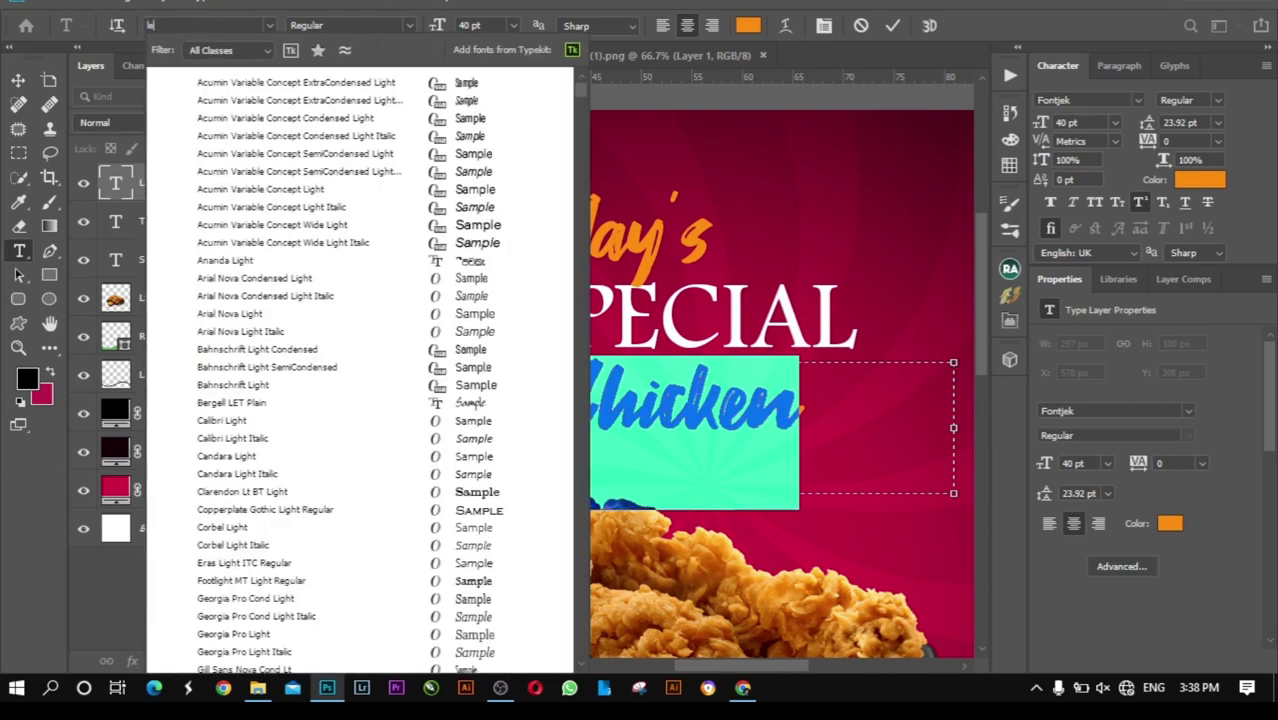
{"action": "type", "text": "emon Jelly Personal Use"}
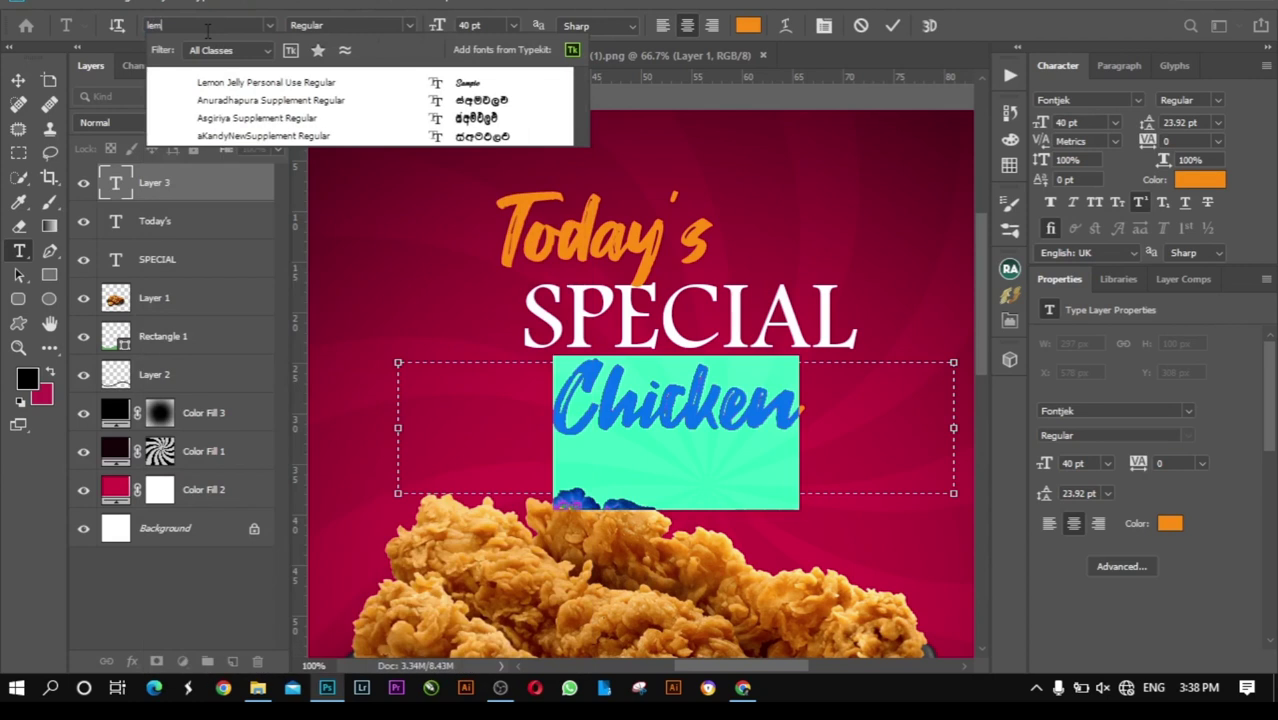
{"action": "left_click", "coordinate": [222, 85]}
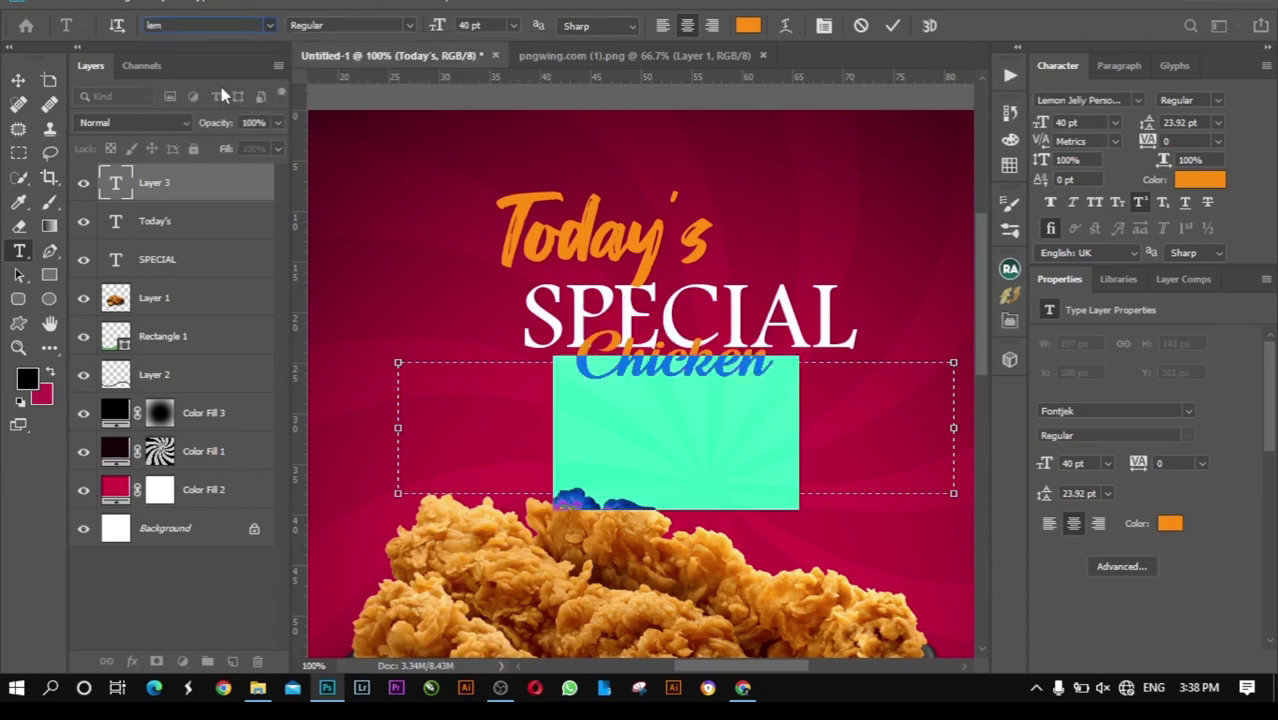
{"action": "left_click", "coordinate": [893, 26]}
Step: Move Chicken right under SPECIAL and give its text a green colour
{"action": "left_click", "coordinate": [18, 79]}
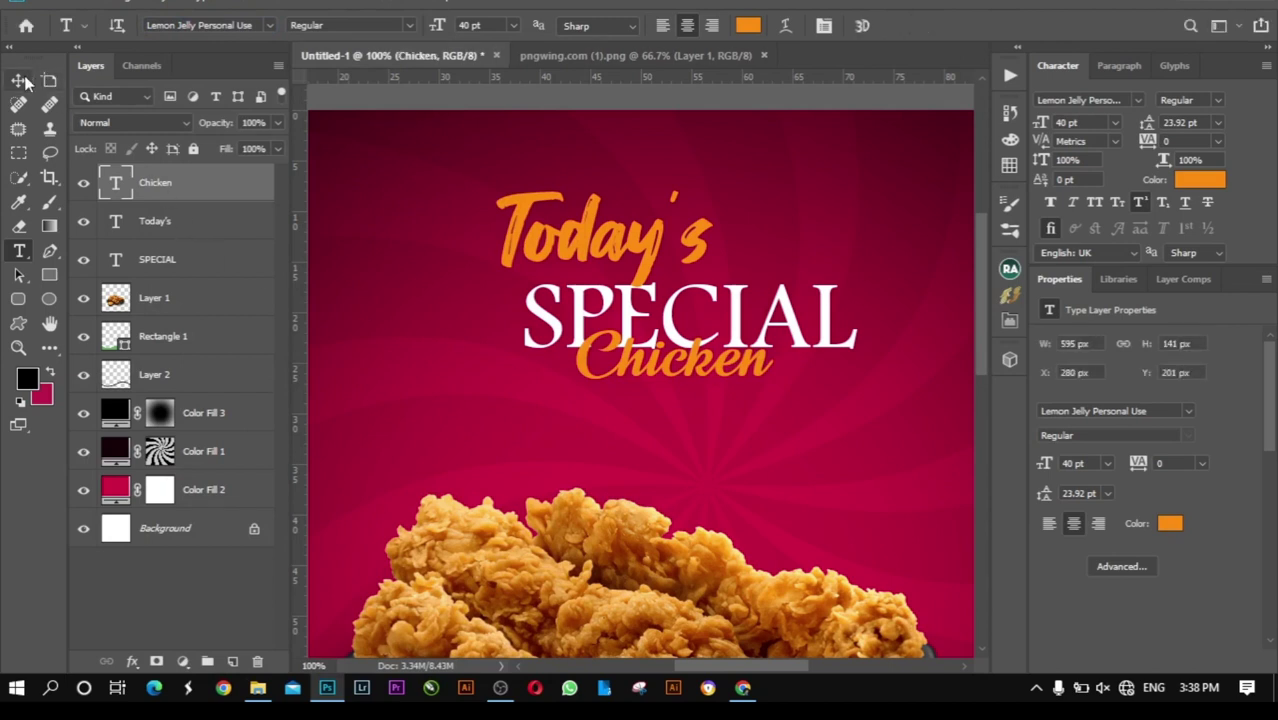
{"action": "mouse_move", "coordinate": [718, 370]}
{"action": "left_mouse_down"}
{"action": "mouse_move", "coordinate": [810, 379]}
{"action": "mouse_move", "coordinate": [813, 396]}
{"action": "left_mouse_up"}
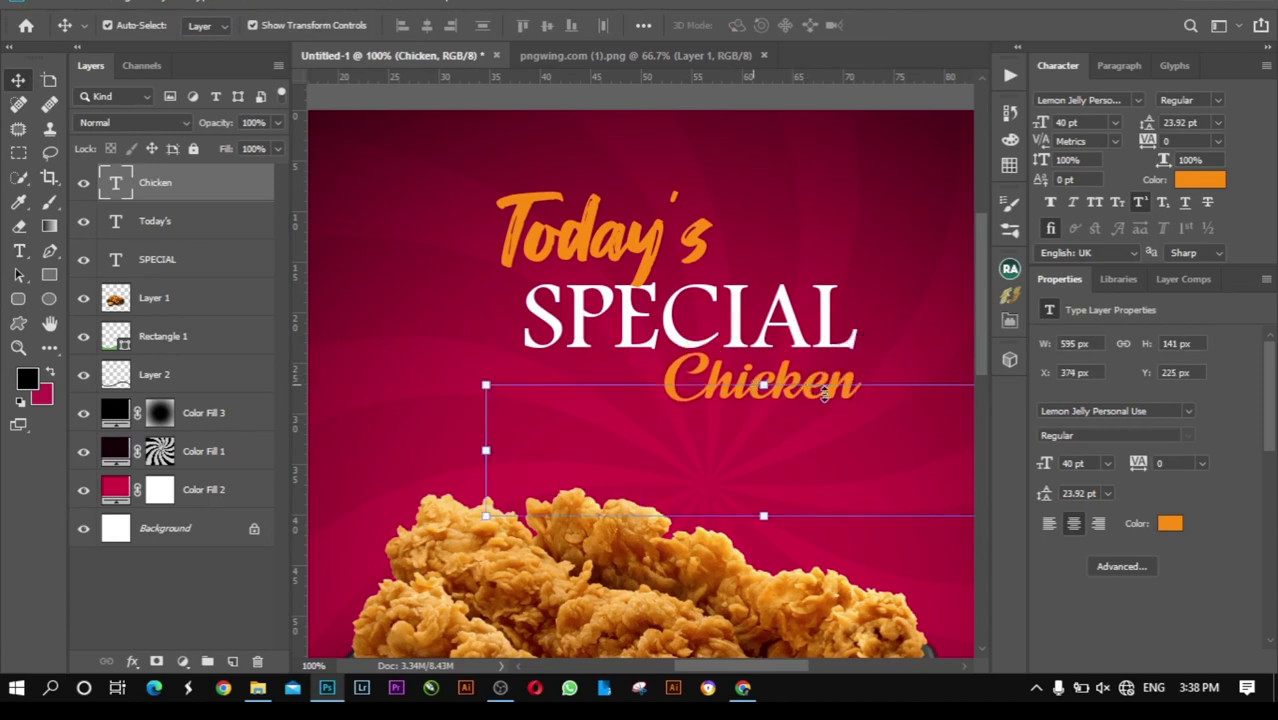
{"action": "key", "text": "ctrl+t"}
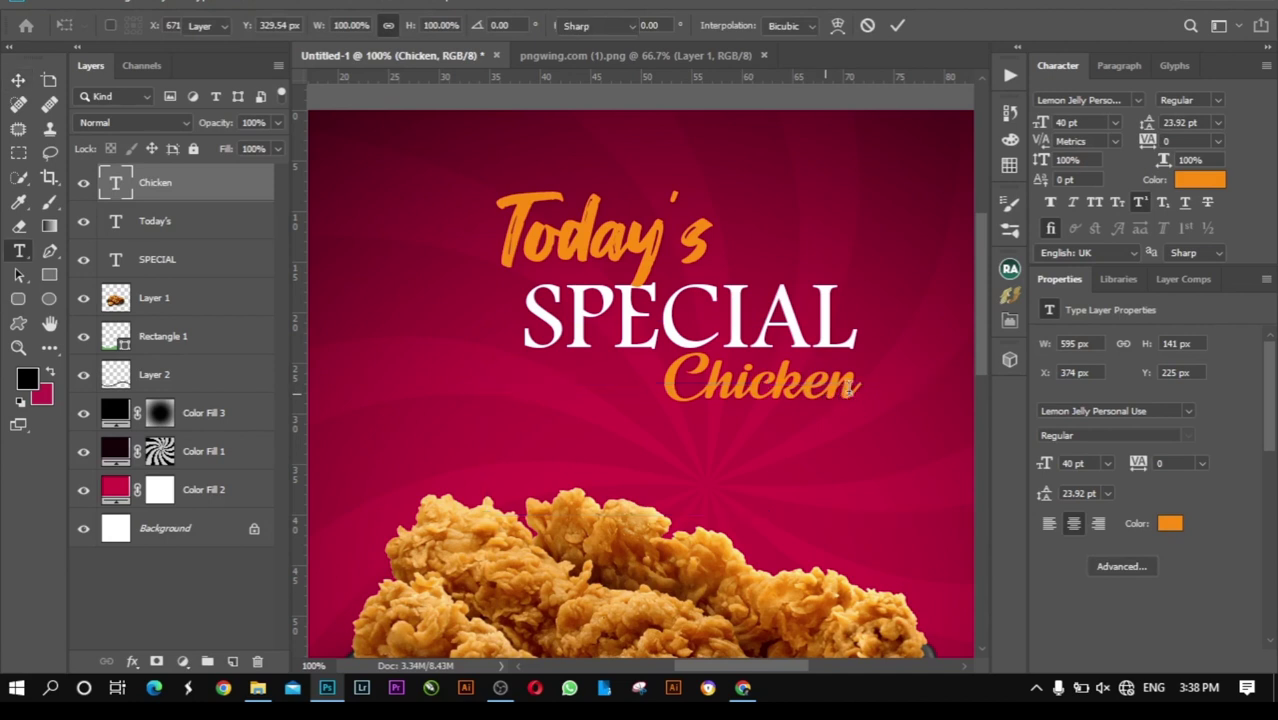
{"action": "double_click", "coordinate": [848, 390]}
{"action": "left_click", "coordinate": [748, 25]}
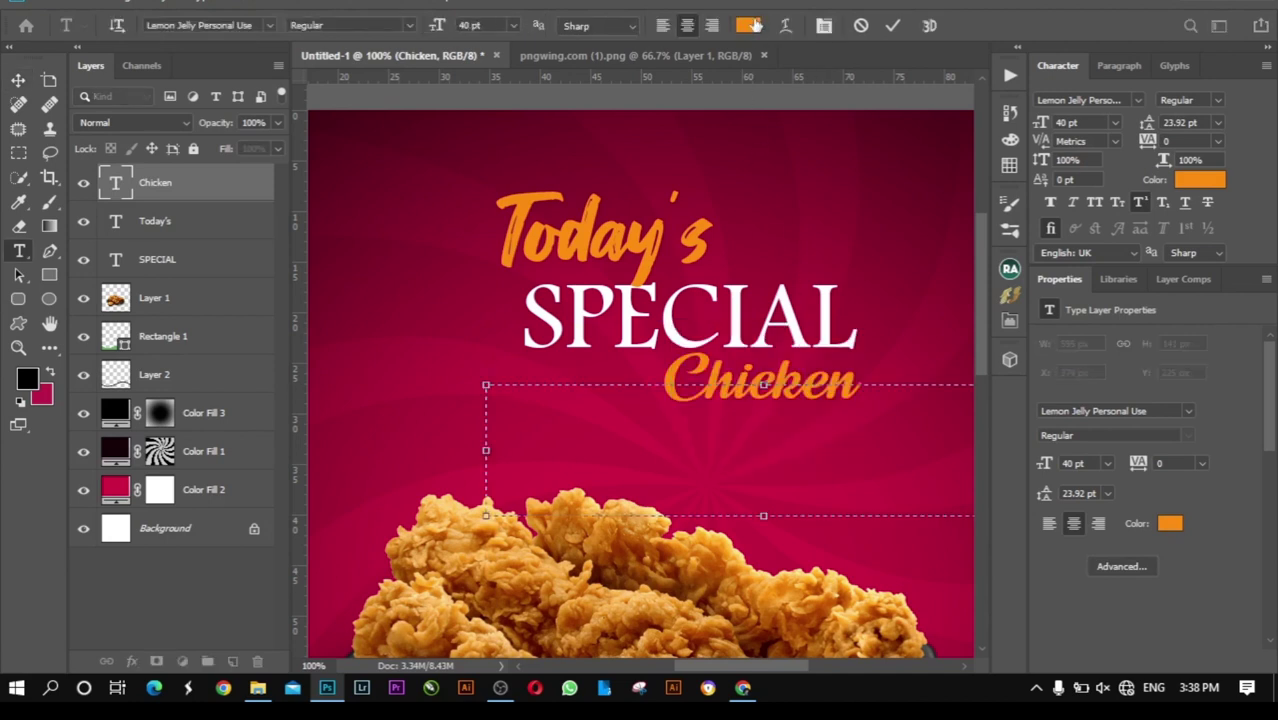
{"action": "left_click_drag", "start_coordinate": [1060, 283], "coordinate": [1052, 330]}
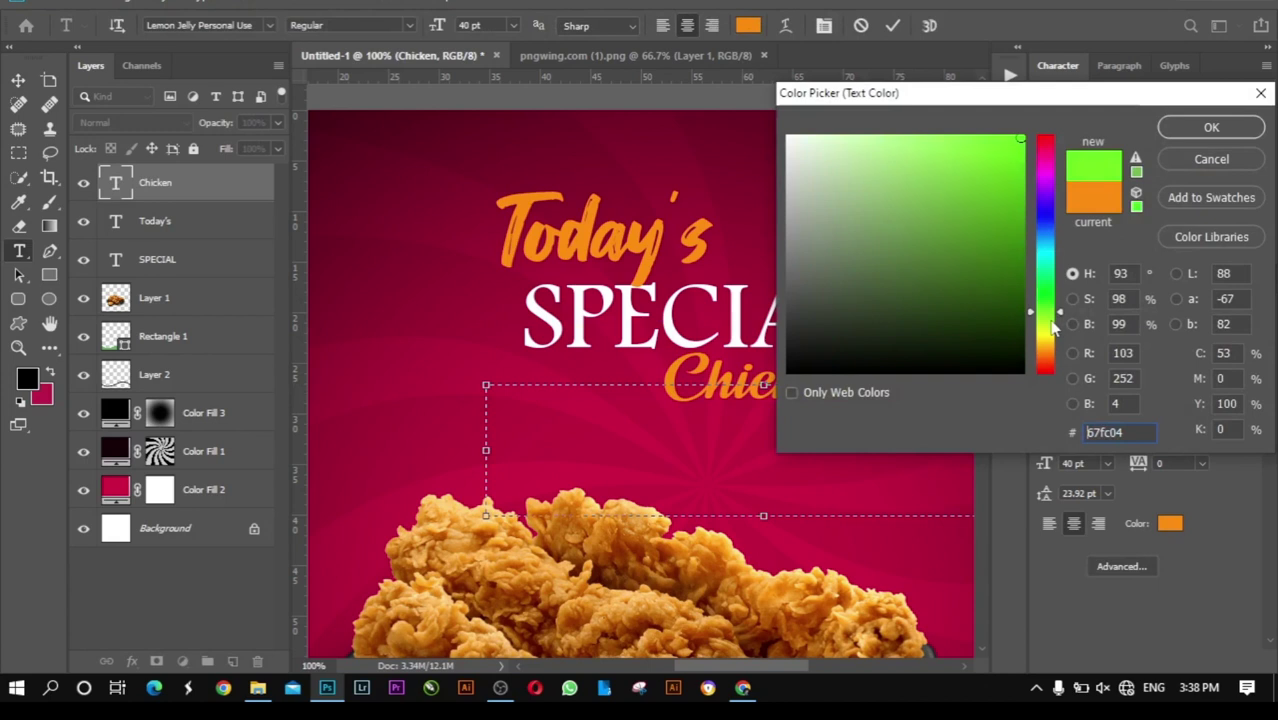
{"action": "left_click_drag", "start_coordinate": [991, 249], "coordinate": [1002, 254]}
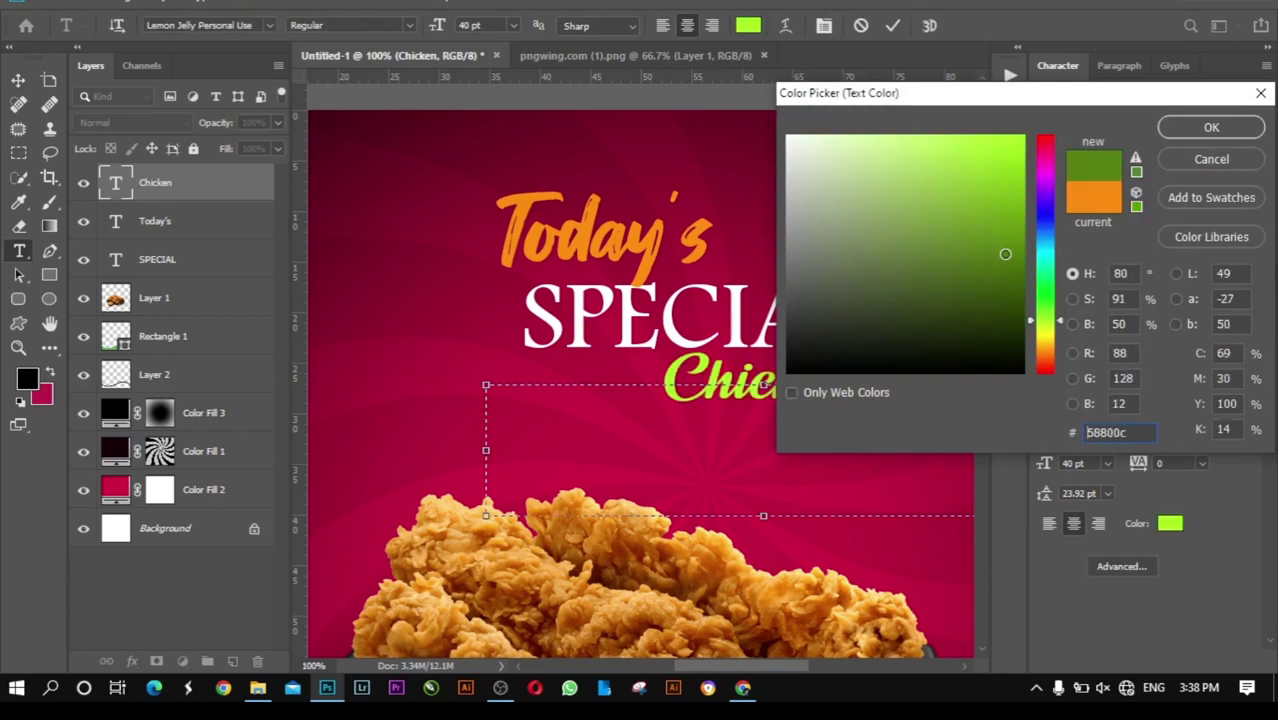
{"action": "left_click", "coordinate": [1186, 130]}
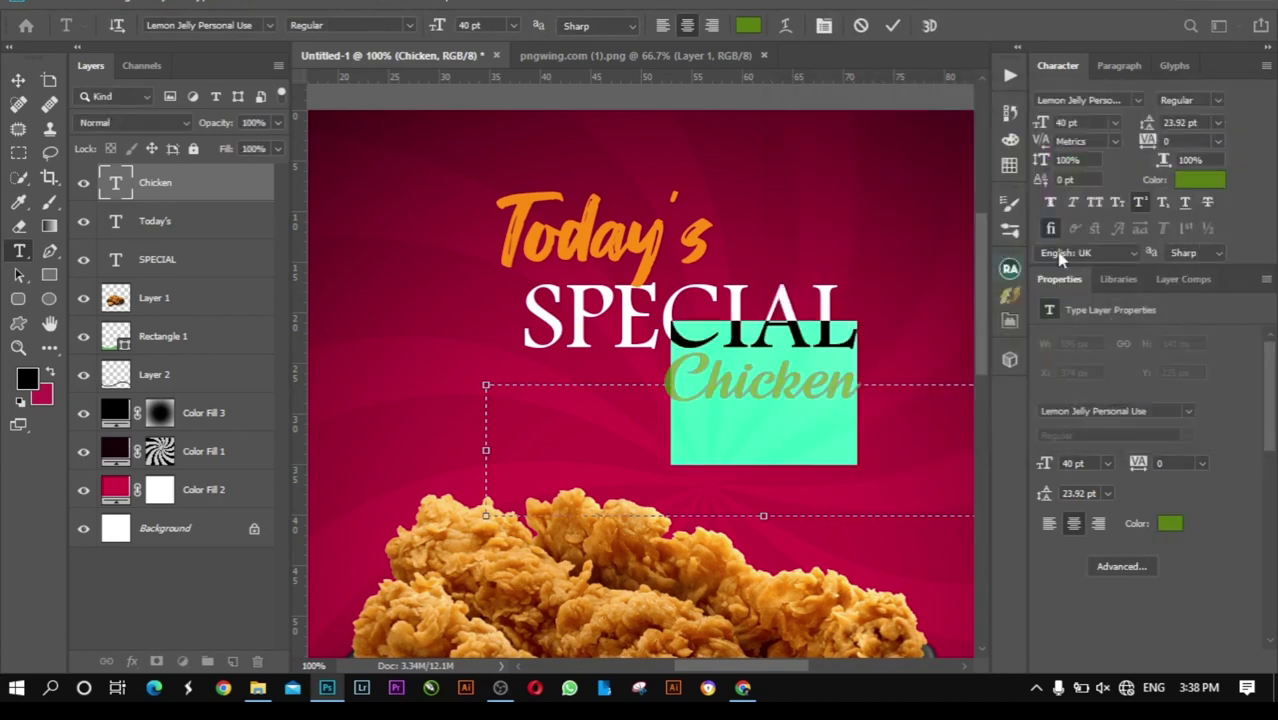
Step: Lighten the Chicken text to light green #b8da76 and commit it
{"action": "left_click", "coordinate": [750, 33]}
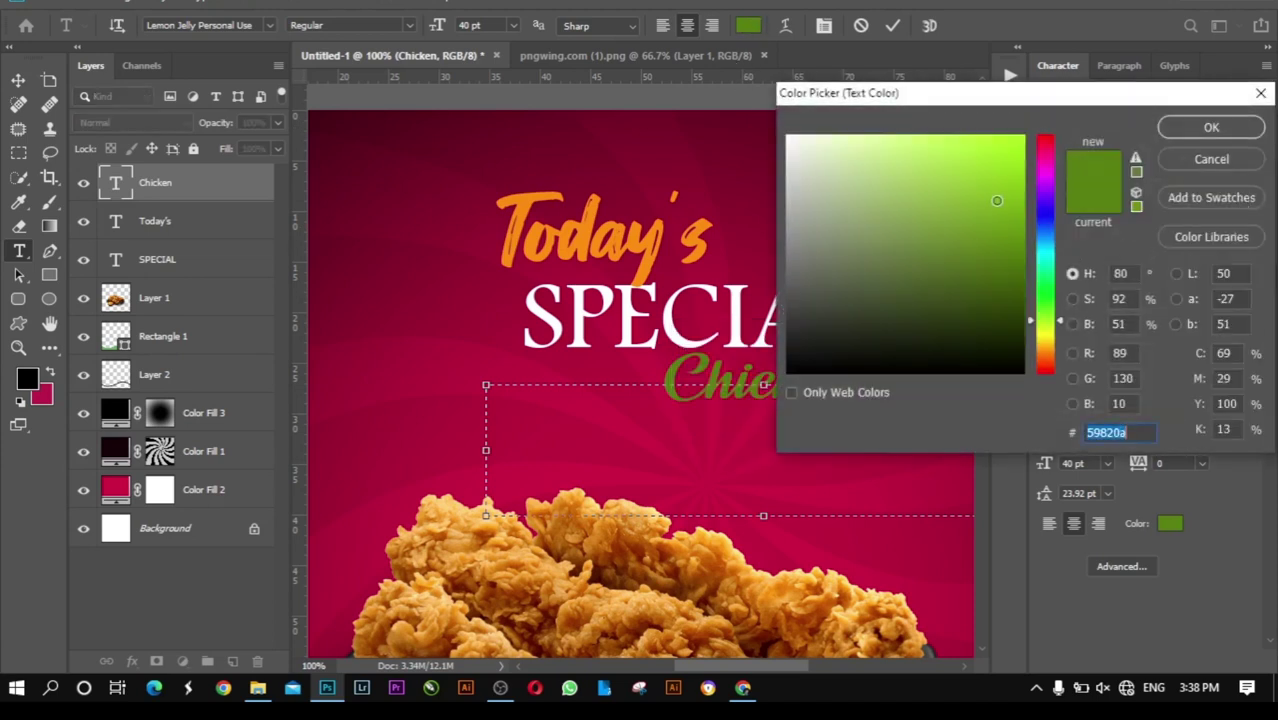
{"action": "left_click", "coordinate": [995, 197]}
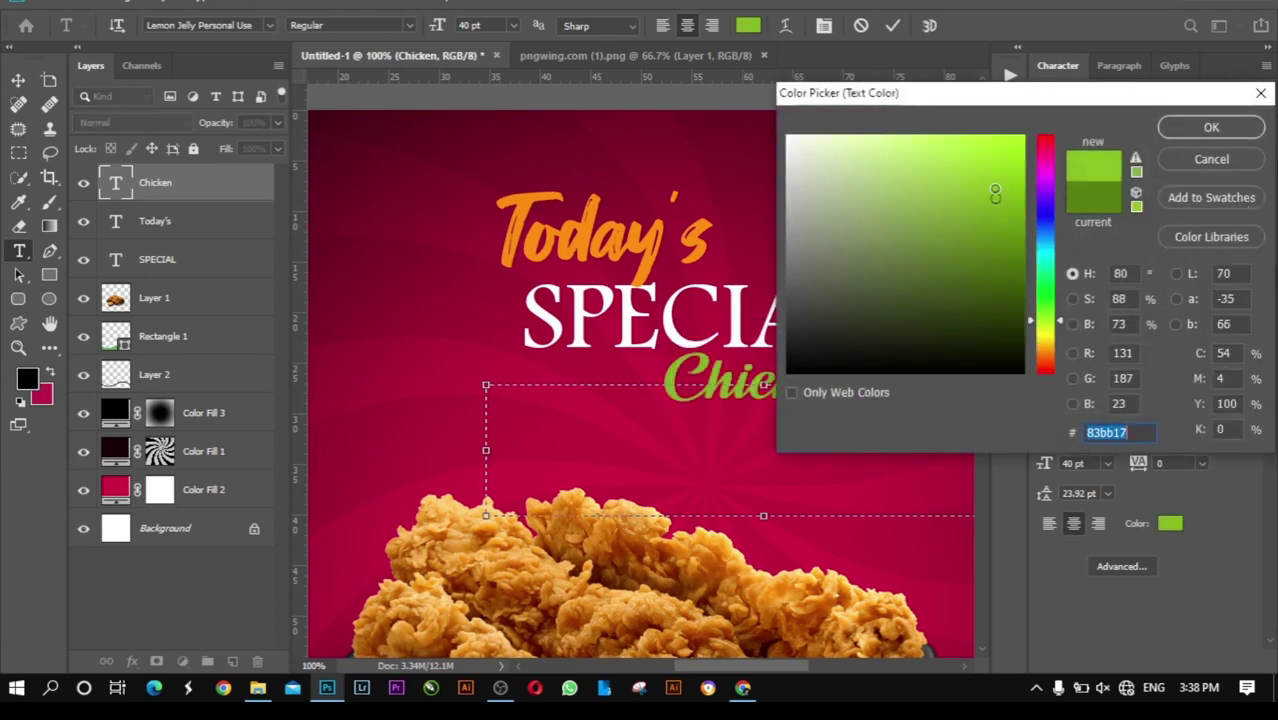
{"action": "mouse_move", "coordinate": [995, 197]}
{"action": "left_mouse_down"}
{"action": "mouse_move", "coordinate": [992, 156]}
{"action": "mouse_move", "coordinate": [892, 171]}
{"action": "left_mouse_up"}
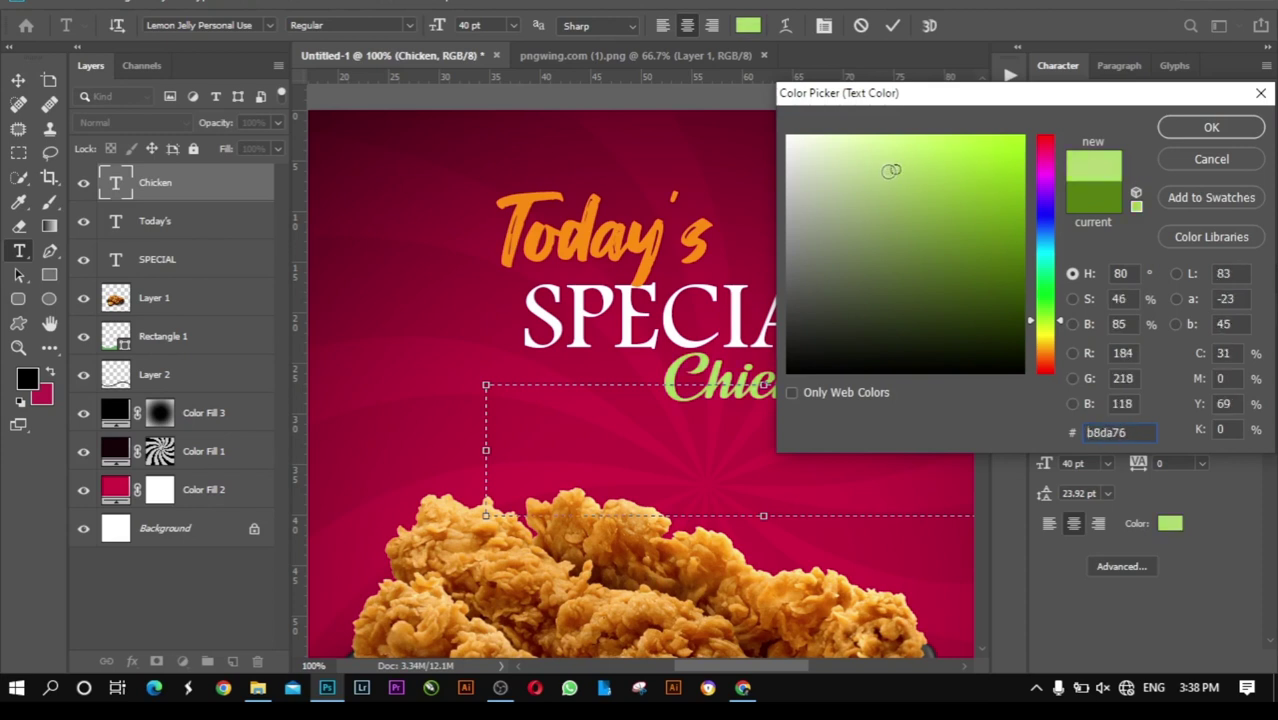
{"action": "left_click", "coordinate": [1205, 128]}
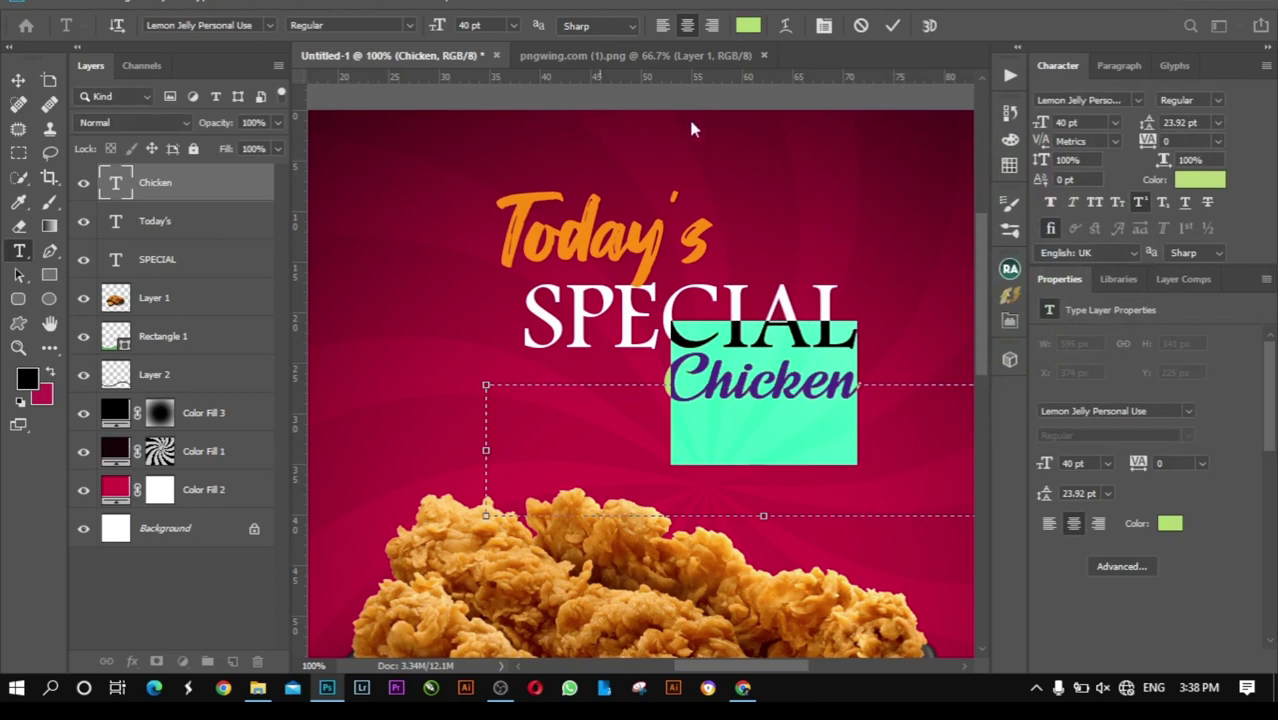
{"action": "left_click", "coordinate": [888, 30]}
Step: Nudge Chicken slightly further right beneath SPECIAL
{"action": "key", "text": "v"}
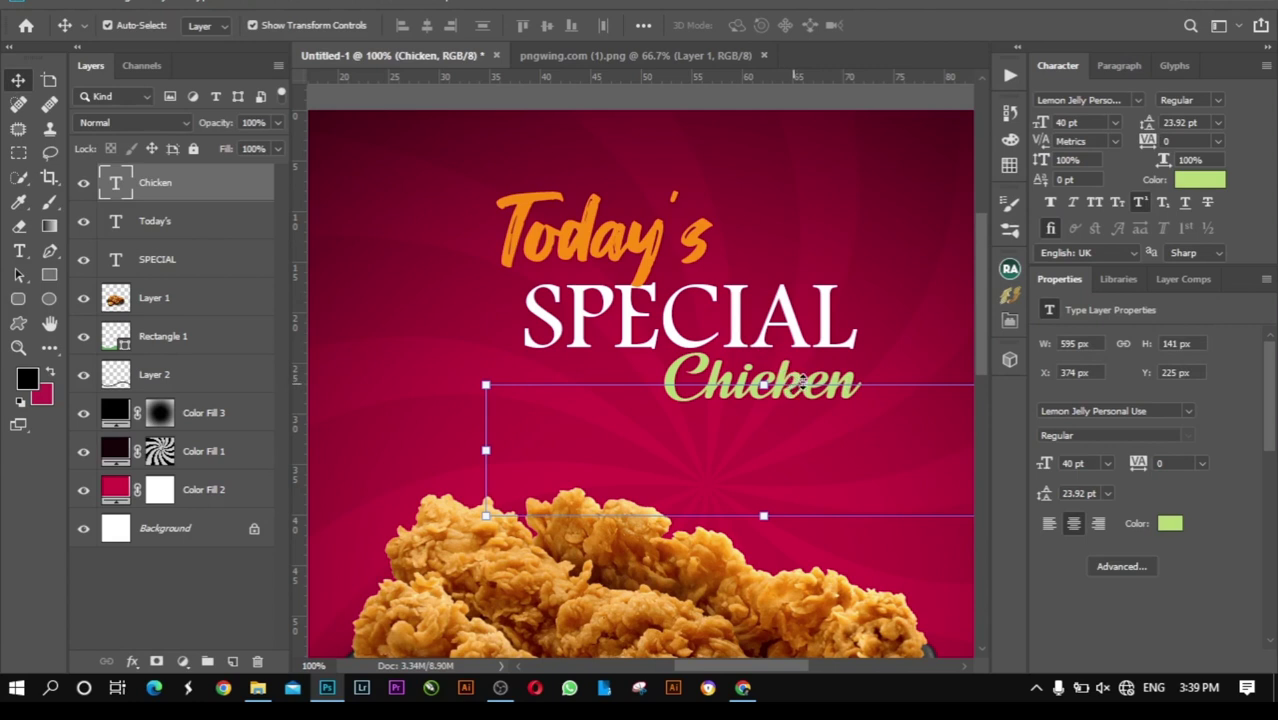
{"action": "left_click_drag", "start_coordinate": [769, 389], "coordinate": [790, 388]}
{"action": "left_click", "coordinate": [895, 25]}
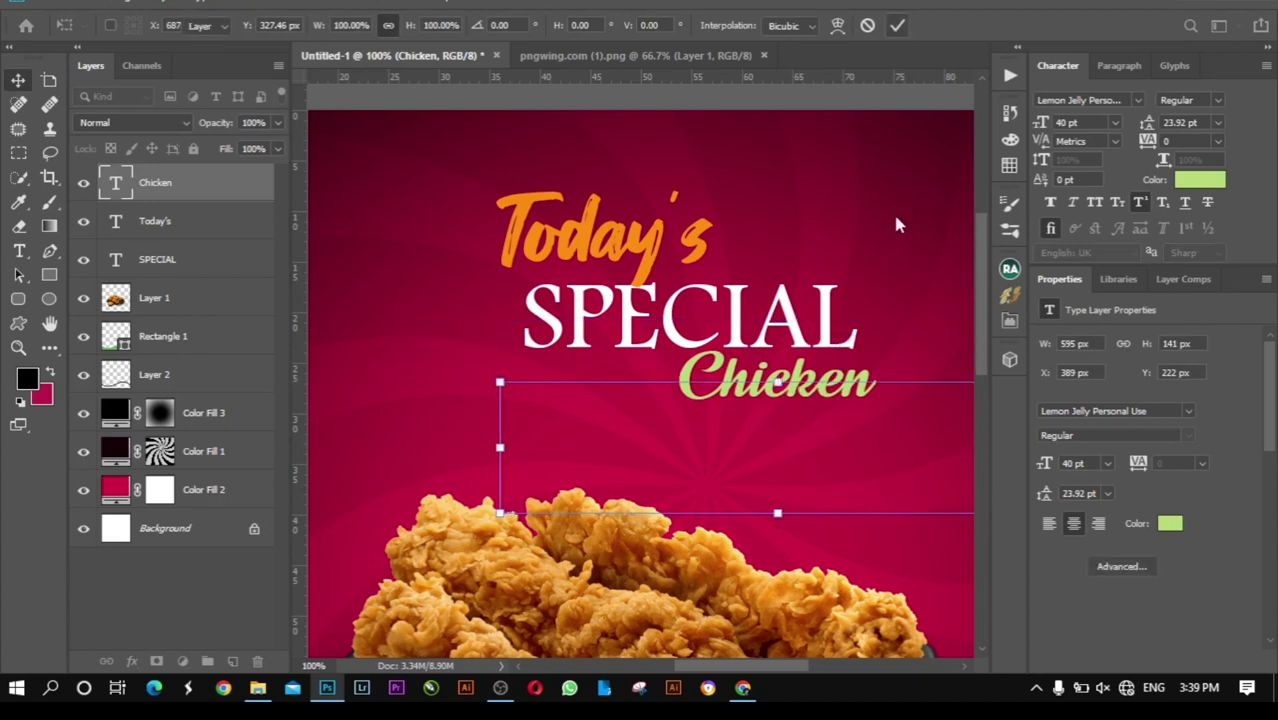
{"action": "left_click", "coordinate": [893, 234]}
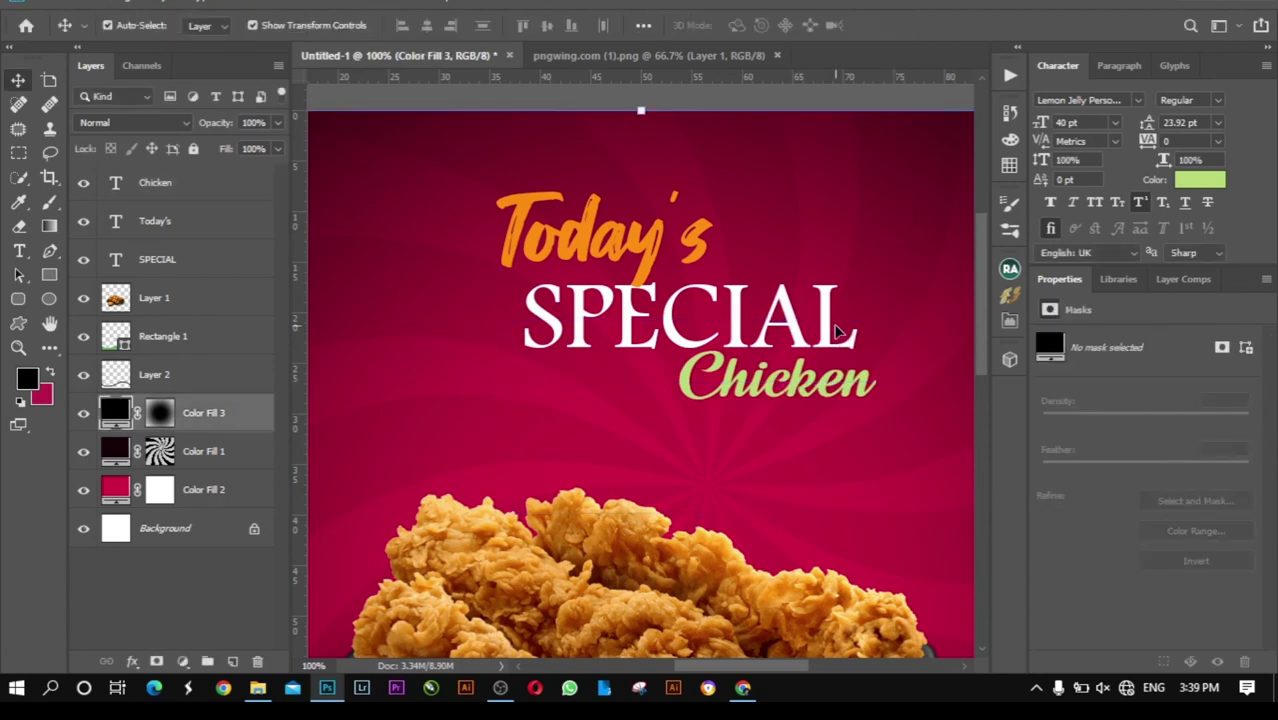
Step: Add 'call for delivery' text in Bodoni Bd BT at 12 pt and place it on the green wave
{"action": "key", "text": "ctrl+minus"}
{"action": "key", "text": "ctrl+minus"}
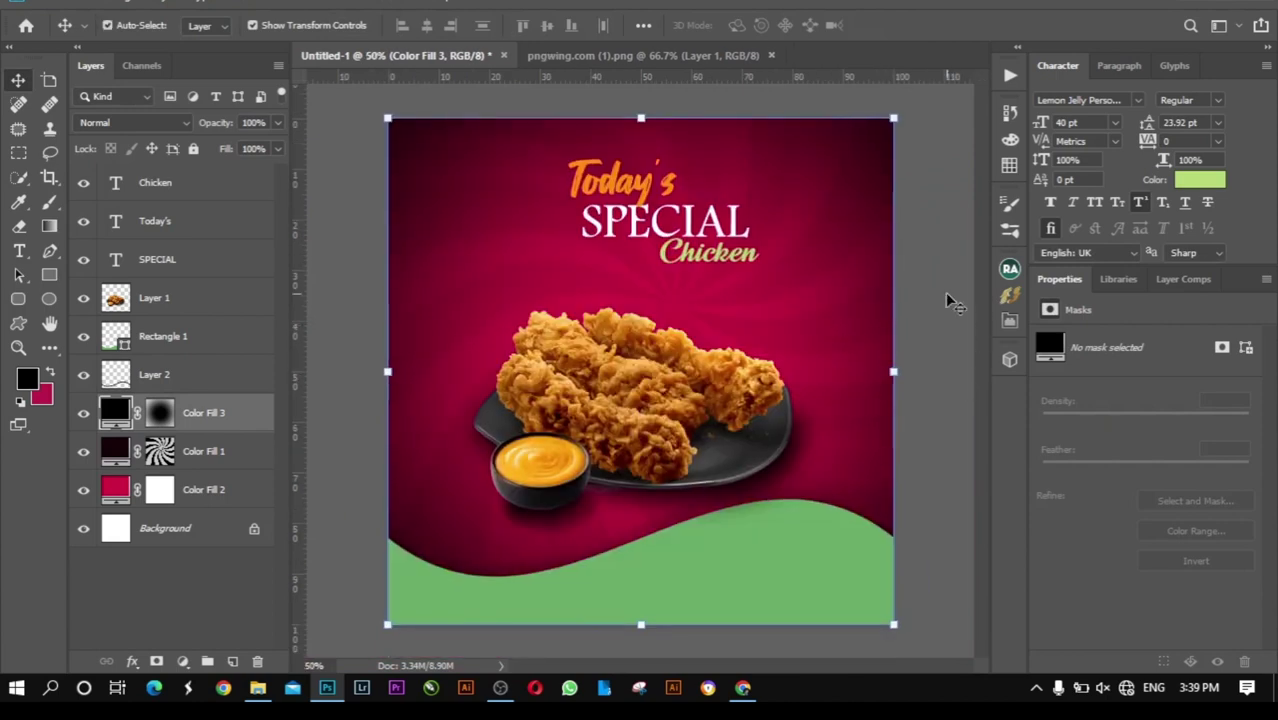
{"action": "key", "text": "ctrl+plus"}
{"action": "key", "text": "ctrl+plus"}
{"action": "left_click_drag", "start_coordinate": [980, 314], "coordinate": [984, 428]}
{"action": "left_click_drag", "start_coordinate": [800, 667], "coordinate": [840, 663]}
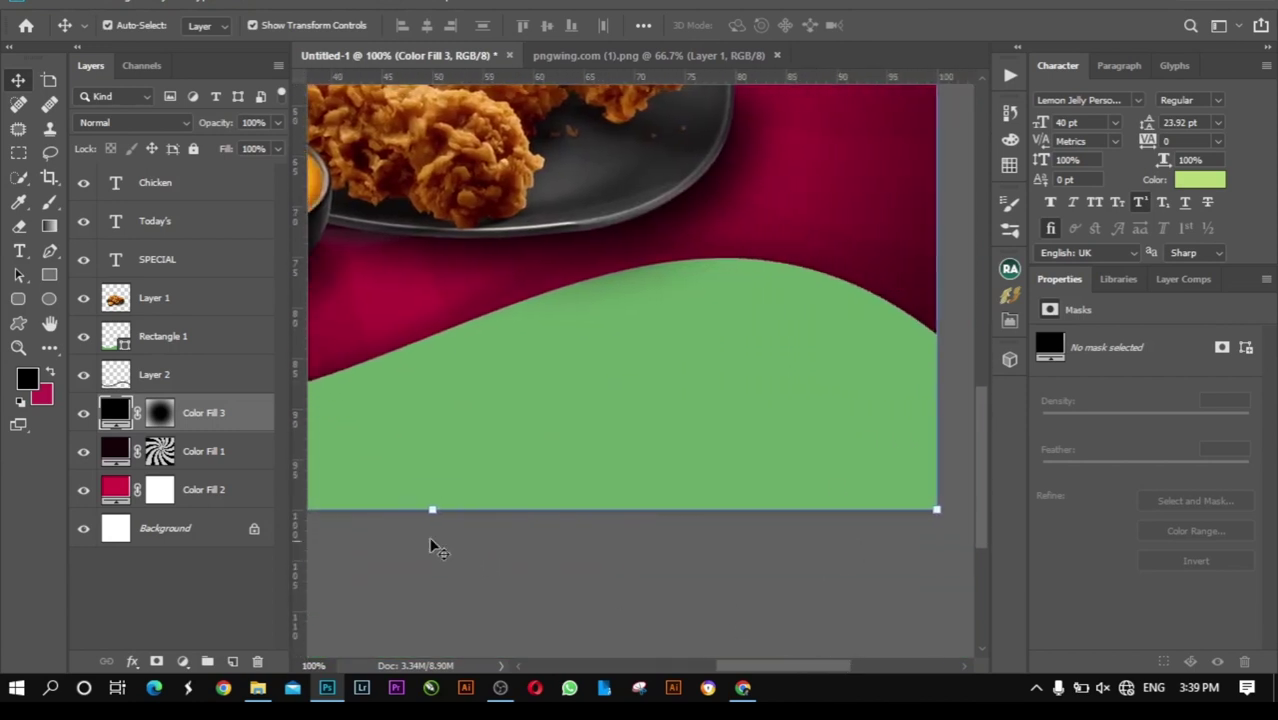
{"action": "left_click", "coordinate": [186, 186]}
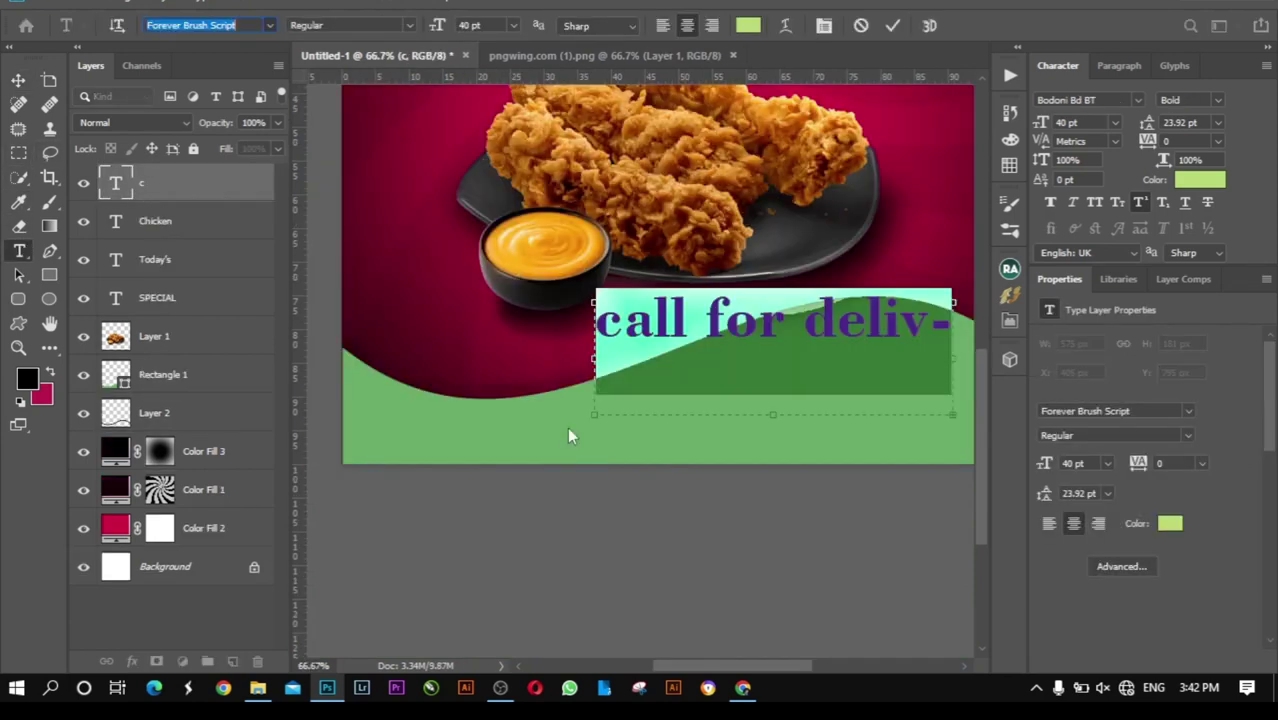
{"action": "key", "text": "Escape"}
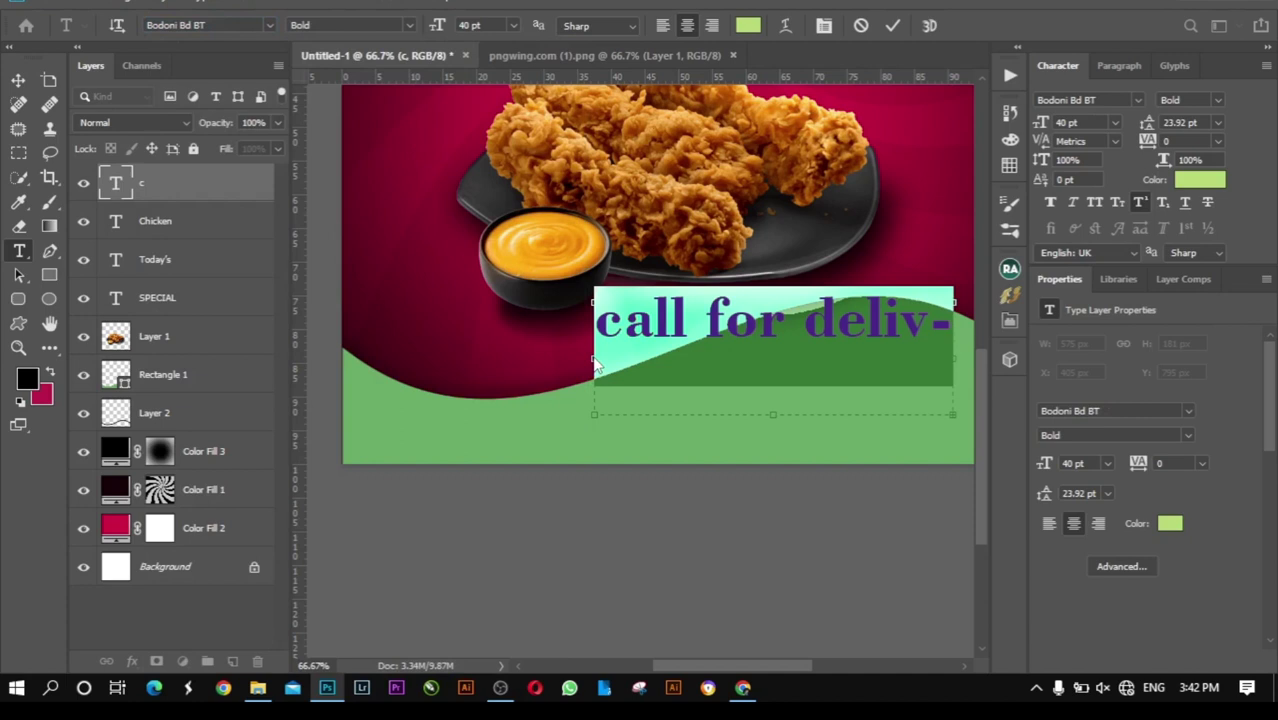
{"action": "left_click_drag", "start_coordinate": [592, 357], "coordinate": [448, 357]}
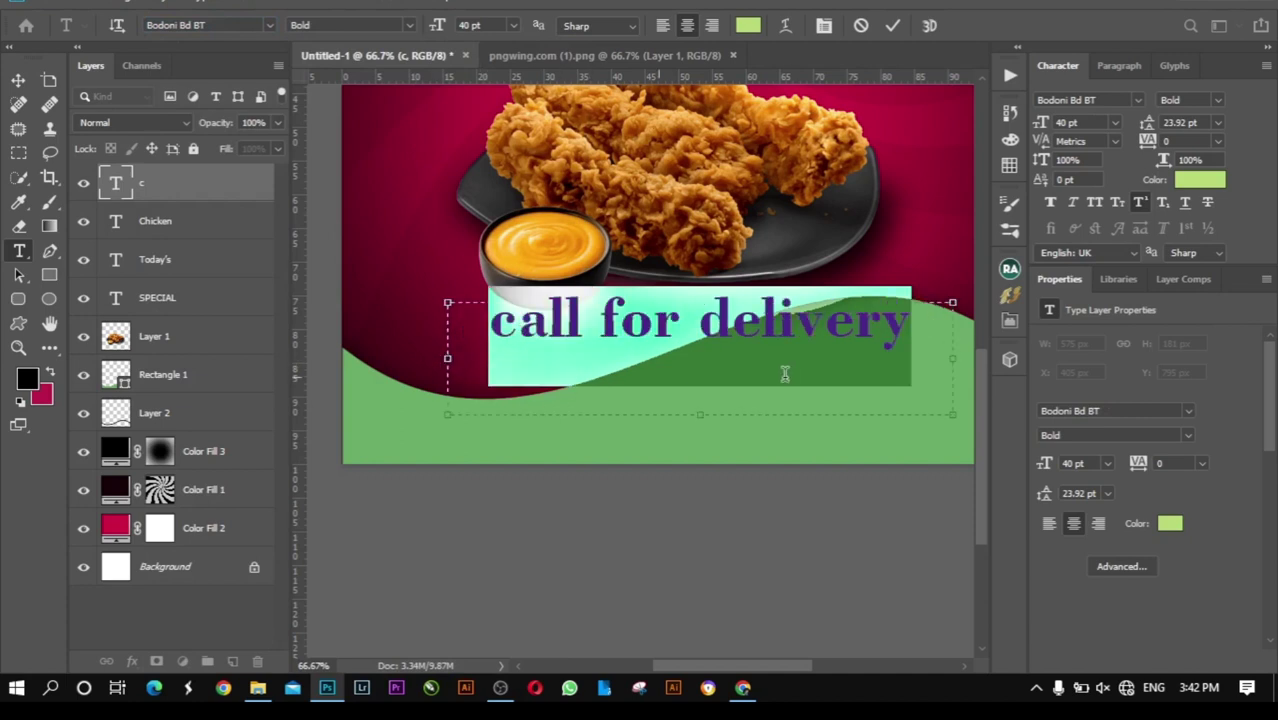
{"action": "left_click", "coordinate": [514, 25]}
{"action": "left_click", "coordinate": [492, 136]}
{"action": "left_click", "coordinate": [18, 80]}
{"action": "mouse_move", "coordinate": [700, 310]}
{"action": "left_mouse_down"}
{"action": "mouse_move", "coordinate": [847, 337]}
{"action": "mouse_move", "coordinate": [873, 379]}
{"action": "left_mouse_up"}
Step: Colour the whole 'call for delivery' text black
{"action": "key", "text": "t"}
{"action": "left_click", "coordinate": [870, 370]}
{"action": "double_click", "coordinate": [870, 370]}
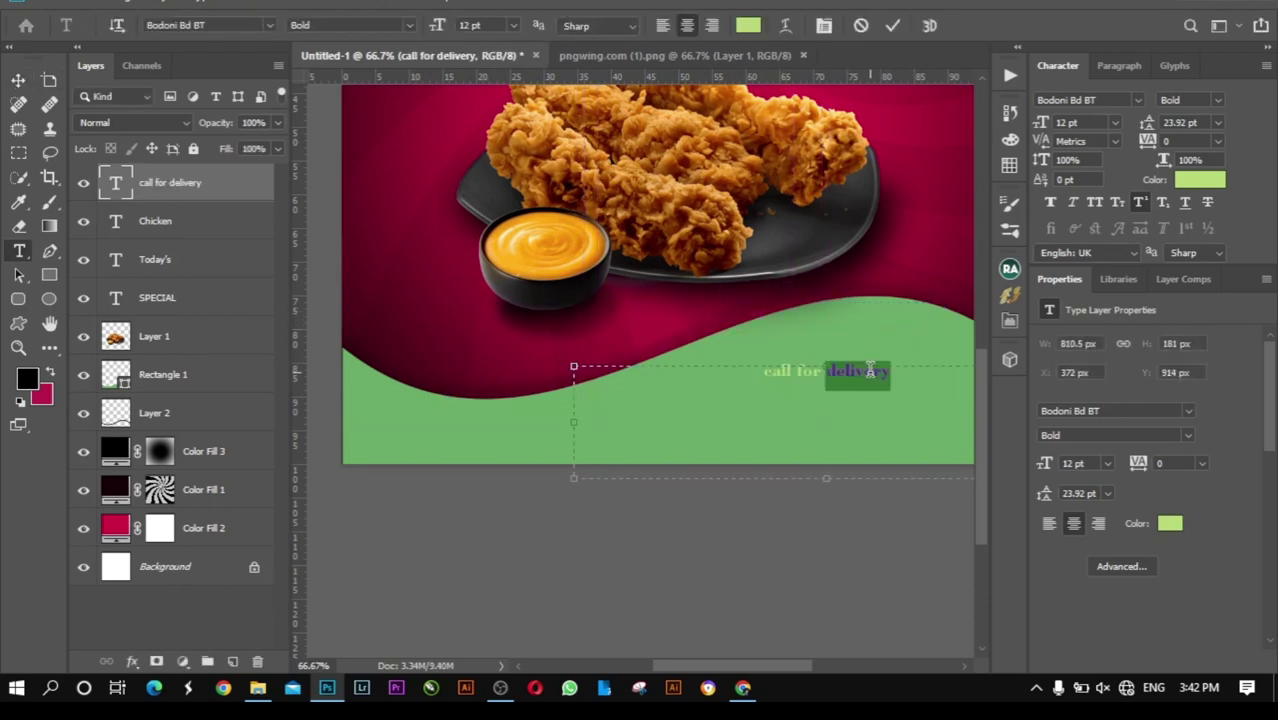
{"action": "left_click_drag", "start_coordinate": [889, 371], "coordinate": [755, 373]}
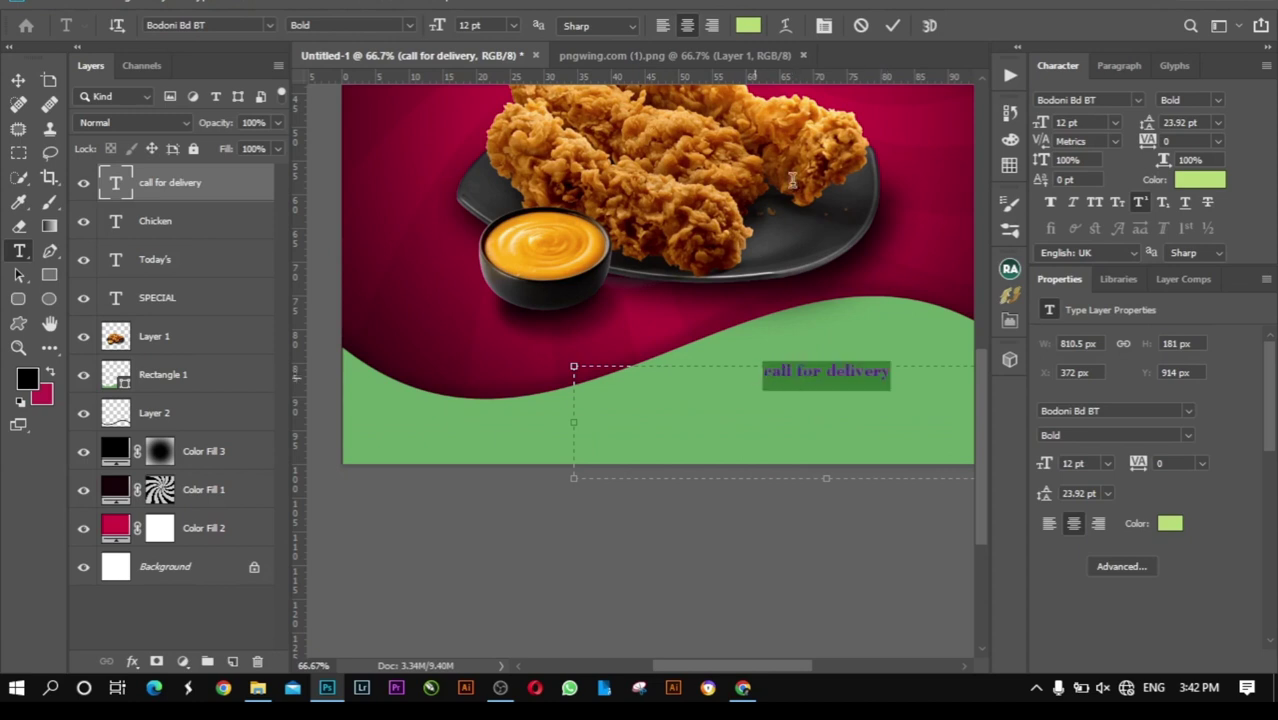
{"action": "left_click", "coordinate": [748, 25]}
{"action": "left_click", "coordinate": [800, 370]}
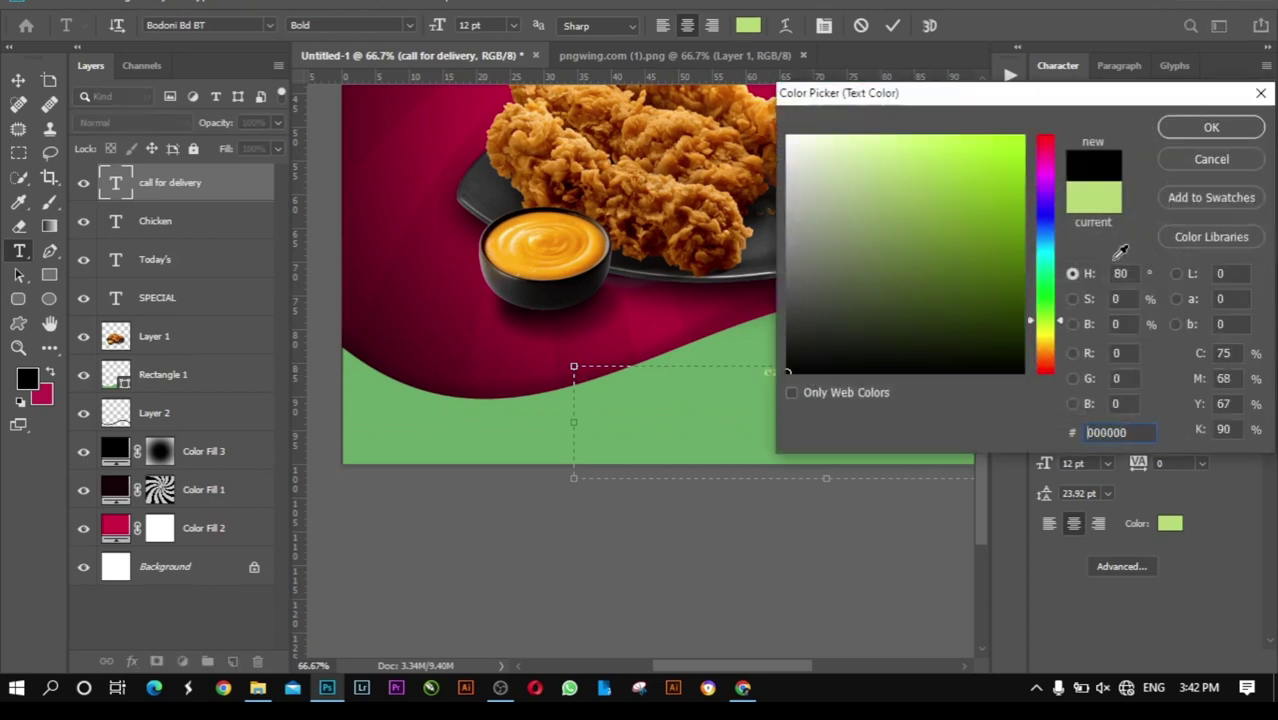
{"action": "left_click", "coordinate": [1200, 128]}
{"action": "left_click", "coordinate": [892, 25]}
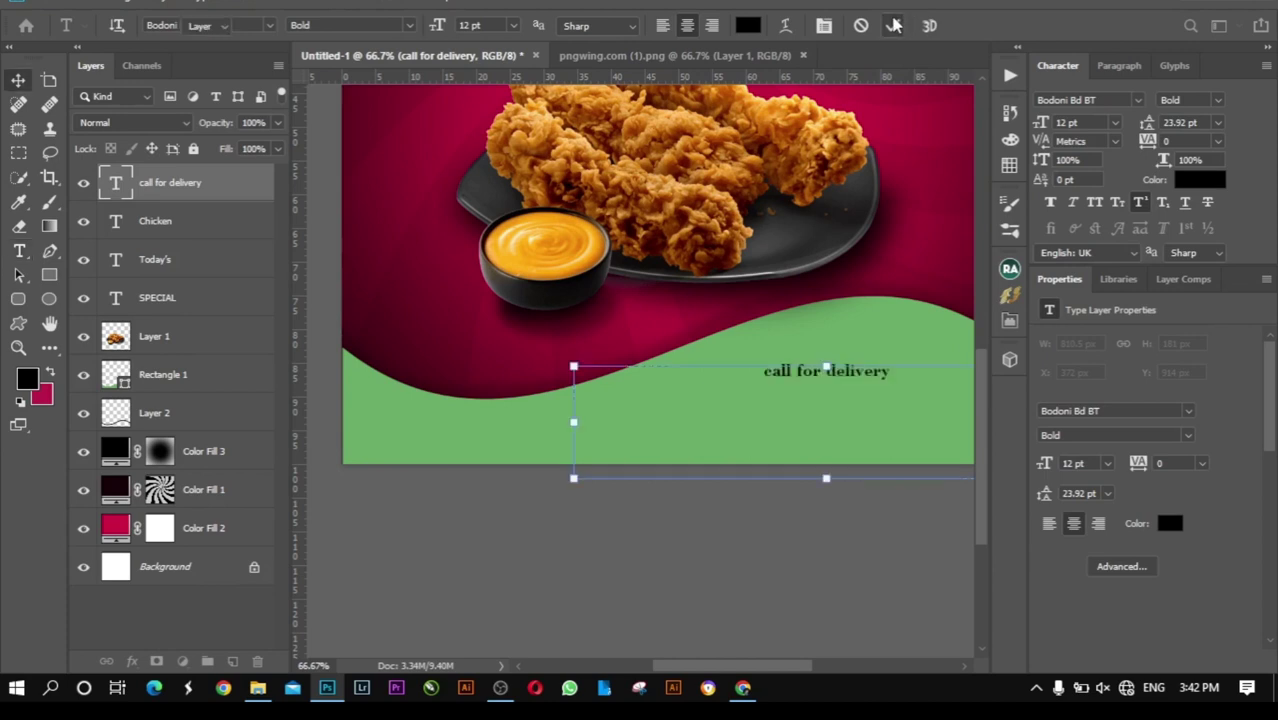
{"action": "key", "text": "ctrl+plus"}
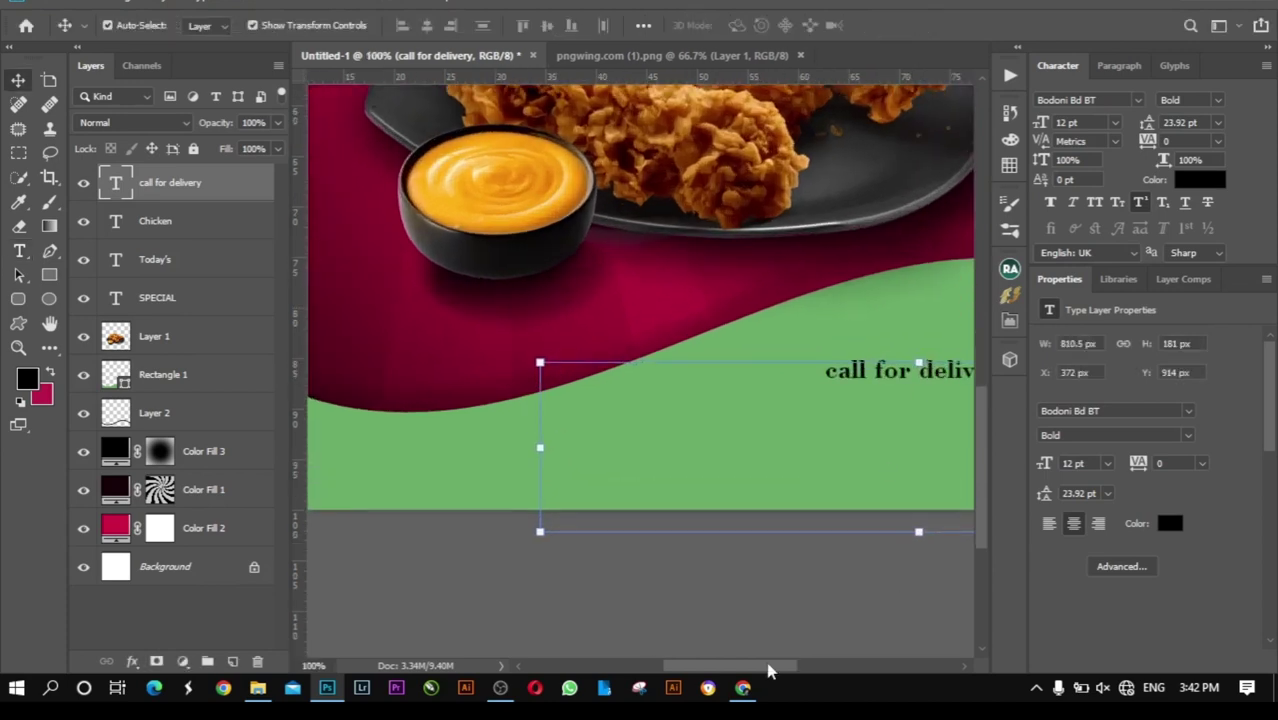
{"action": "left_click_drag", "start_coordinate": [767, 668], "coordinate": [812, 664]}
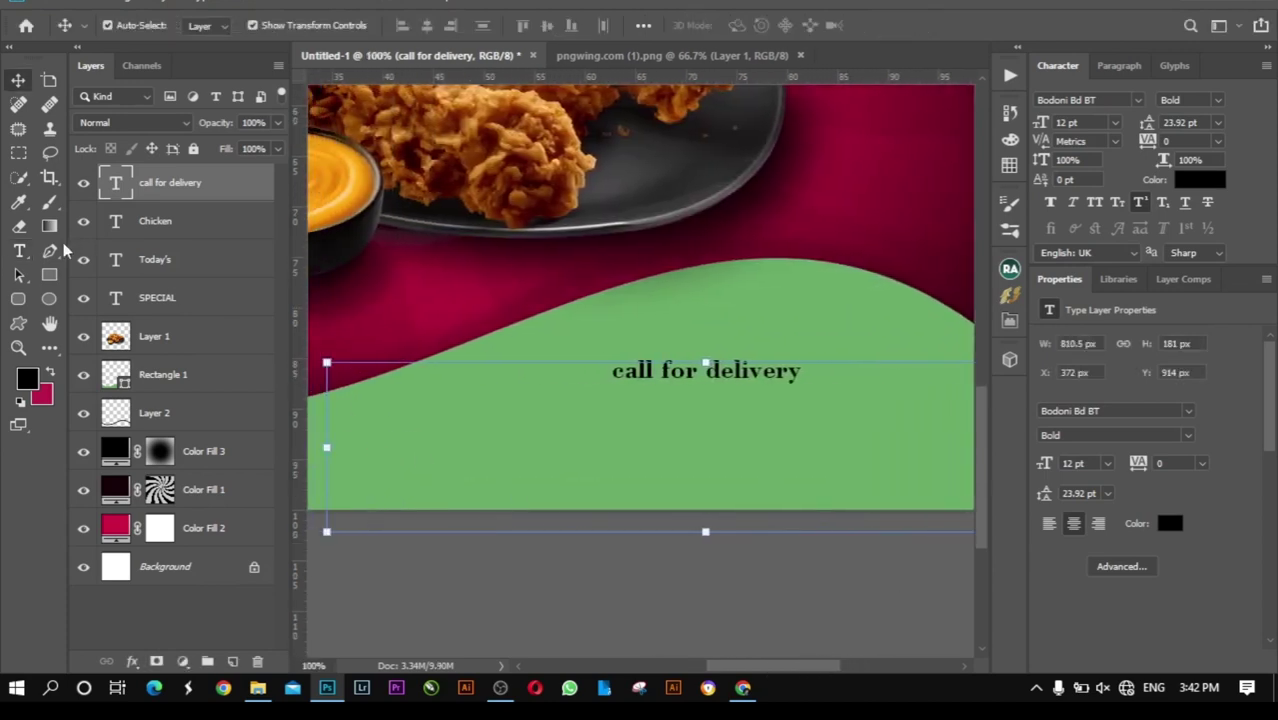
Step: Add a new text layer below it holding a placeholder phone number
{"action": "left_click", "coordinate": [19, 251]}
{"action": "left_click_drag", "start_coordinate": [611, 411], "coordinate": [913, 476]}
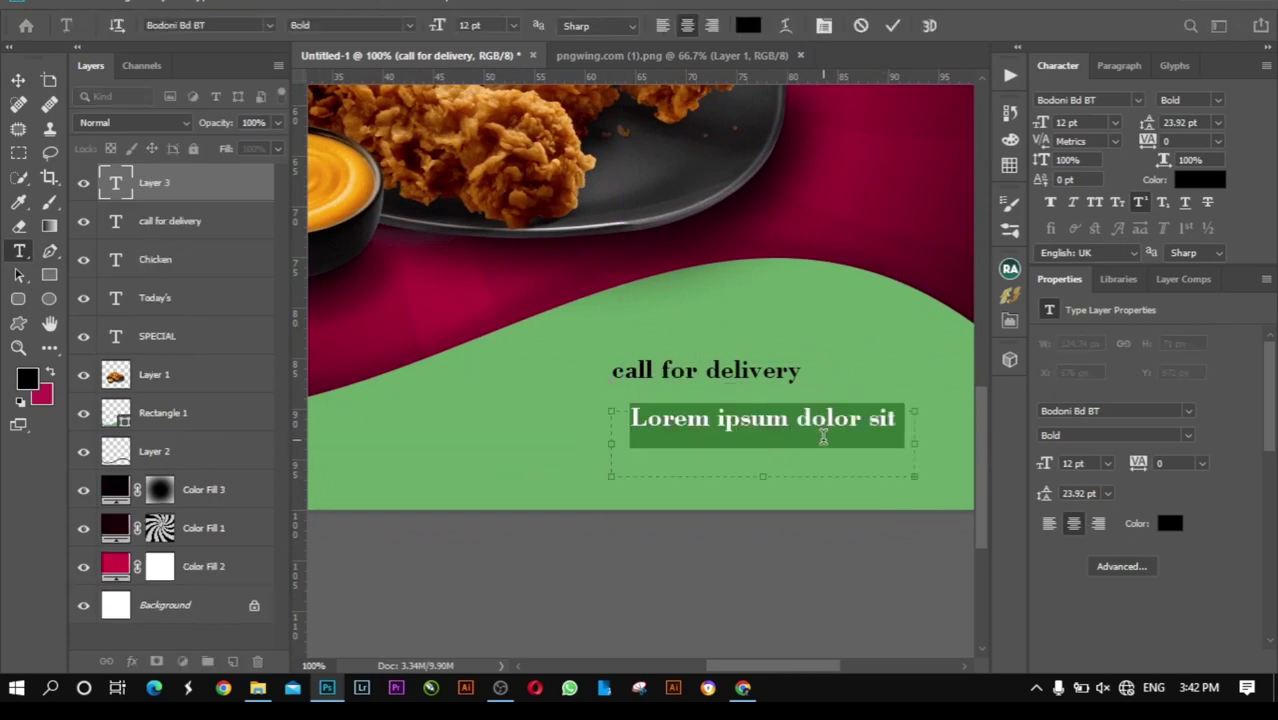
{"action": "key", "text": "BackSpace"}
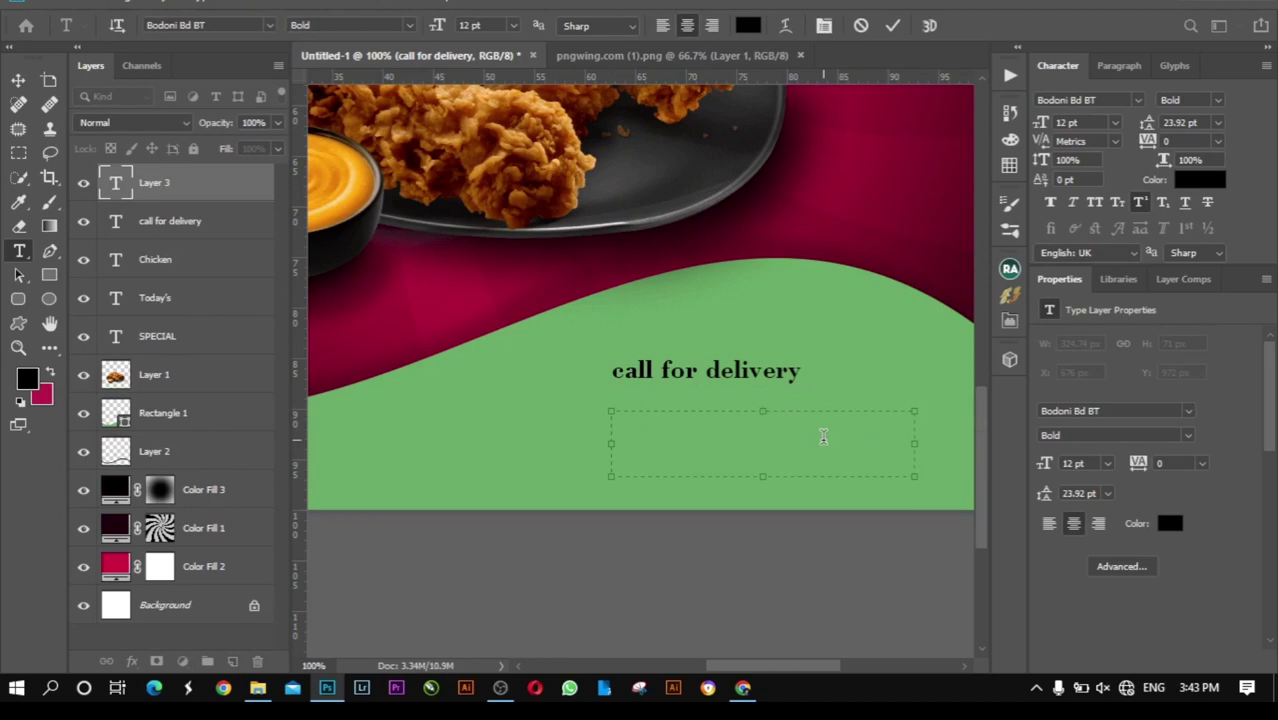
{"action": "type", "text": "+100"}
{"action": "type", "text": "000"}
{"action": "key", "text": "BackSpace"}
{"action": "key", "text": "BackSpace"}
{"action": "key", "text": "BackSpace"}
{"action": "type", "text": "0000 0000"}
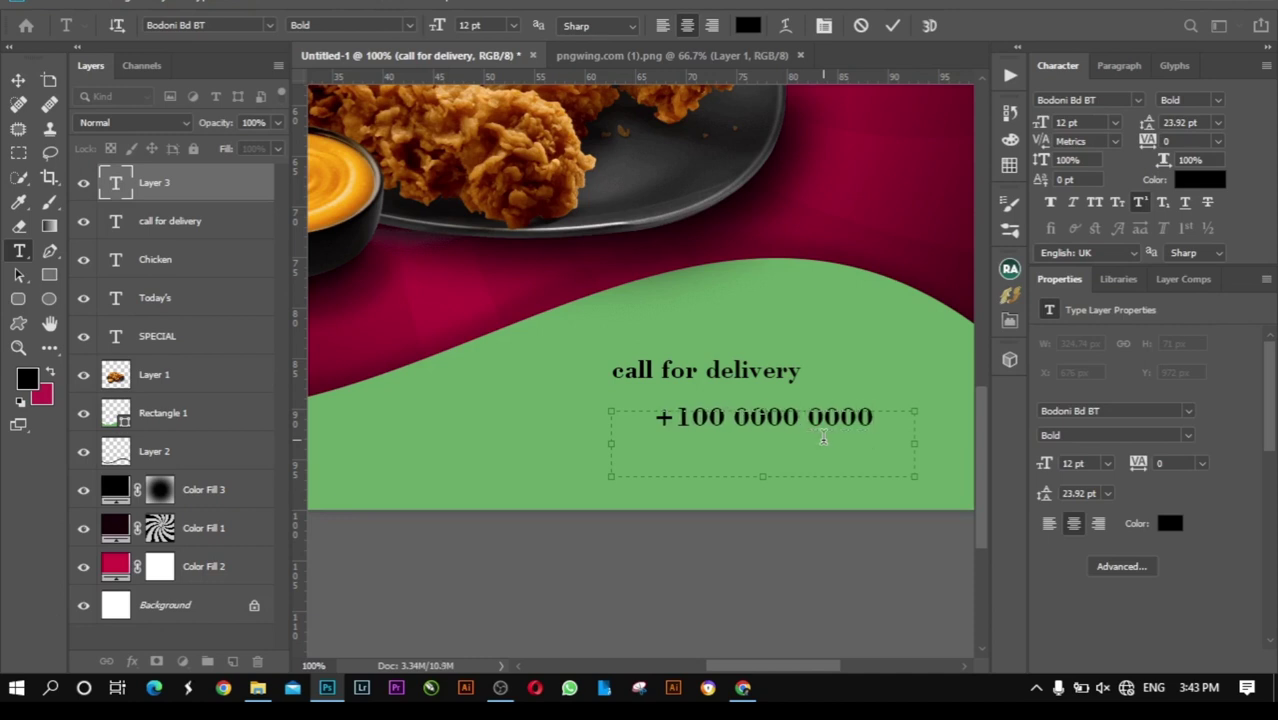
{"action": "left_click", "coordinate": [892, 25]}
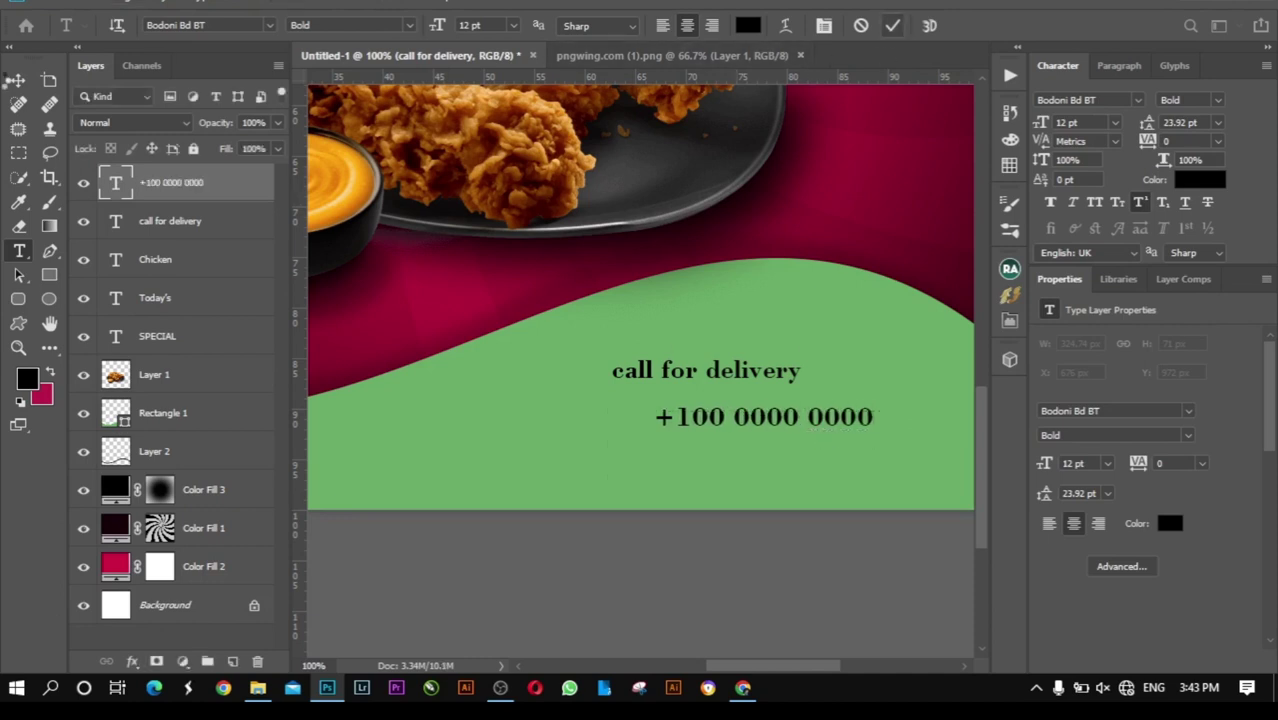
Step: Position the phone number centred just under 'call for delivery', then deselect the wave
{"action": "left_click", "coordinate": [20, 80]}
{"action": "left_click_drag", "start_coordinate": [762, 428], "coordinate": [705, 405]}
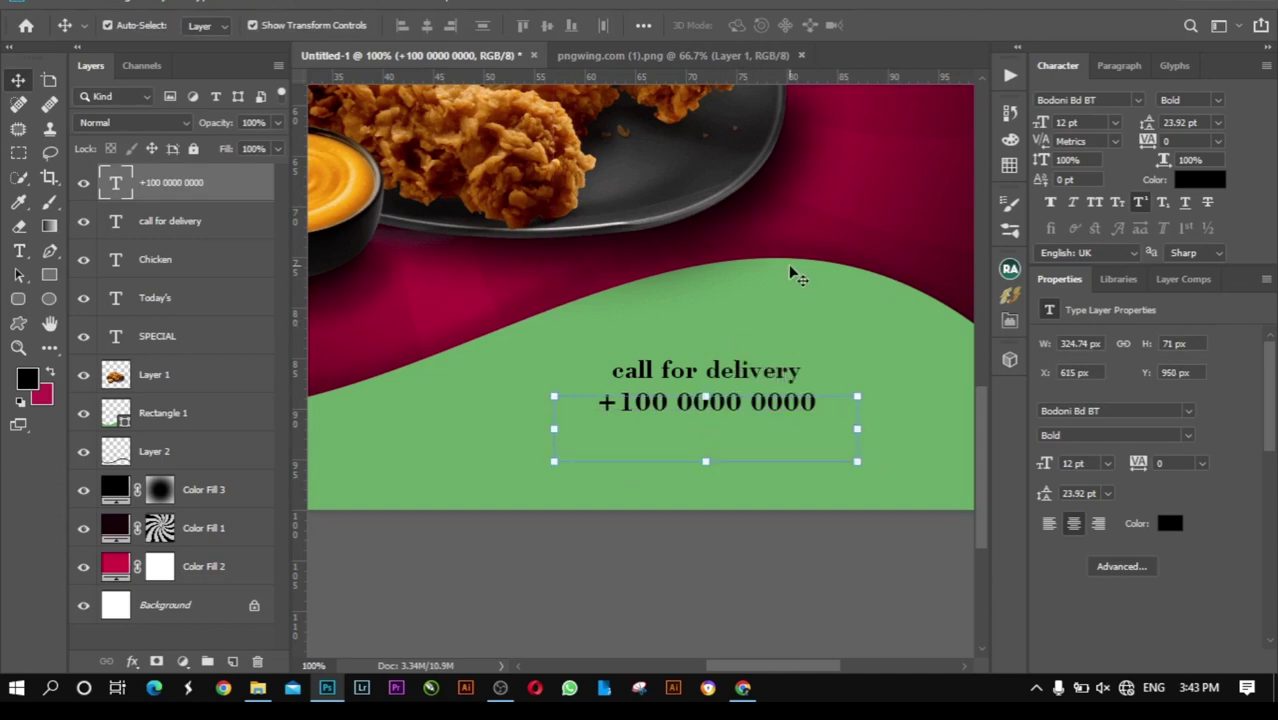
{"action": "scroll", "coordinate": [784, 280], "scroll_direction": "down", "scroll_amount": 1}
{"action": "scroll", "coordinate": [768, 287], "scroll_direction": "down", "scroll_amount": 1}
{"action": "scroll", "coordinate": [761, 294], "scroll_direction": "down", "scroll_amount": 1}
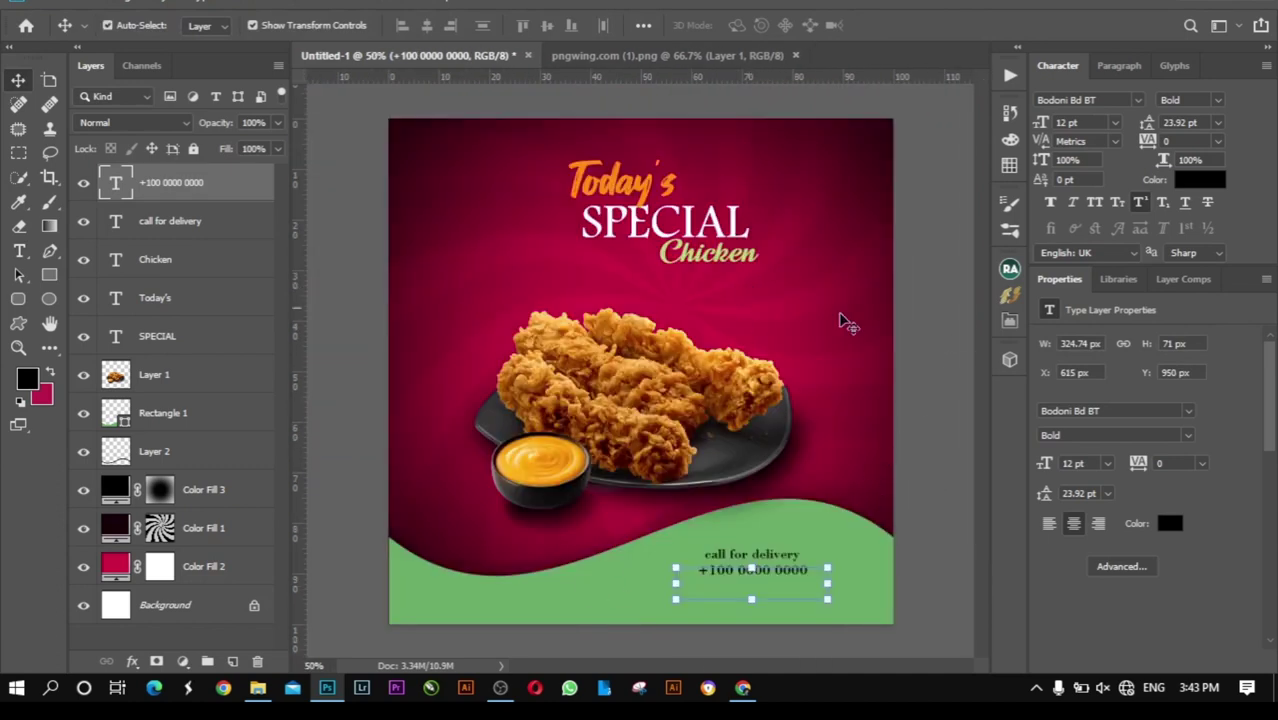
{"action": "scroll", "coordinate": [487, 387], "scroll_direction": "up", "scroll_amount": 1}
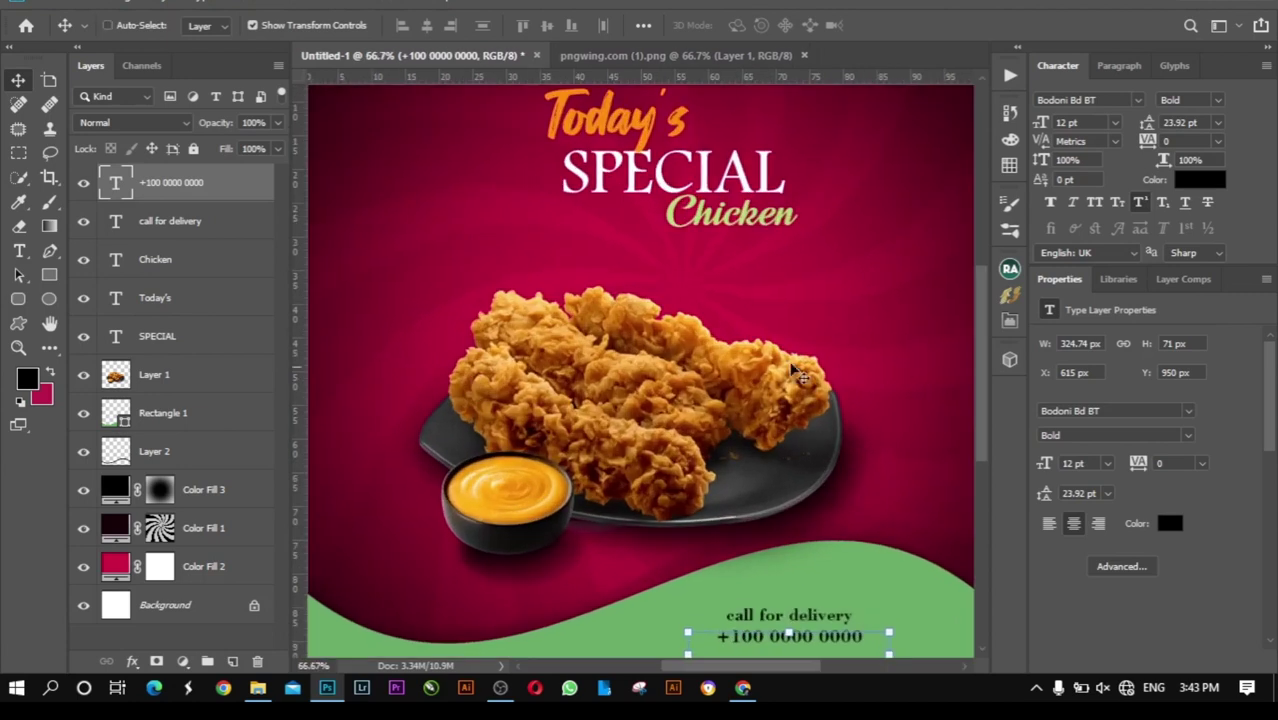
{"action": "scroll", "coordinate": [975, 337], "scroll_direction": "down", "scroll_amount": 5}
{"action": "left_click_drag", "start_coordinate": [800, 668], "coordinate": [745, 668]}
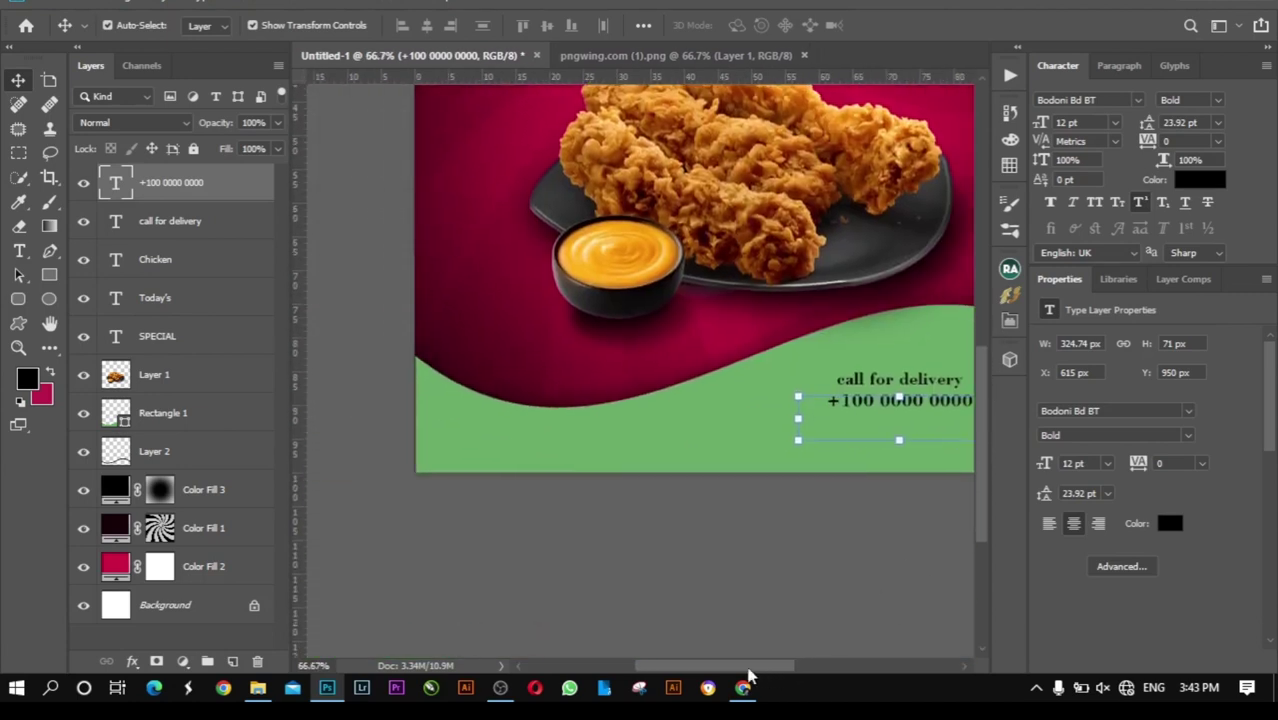
{"action": "left_click", "coordinate": [632, 420]}
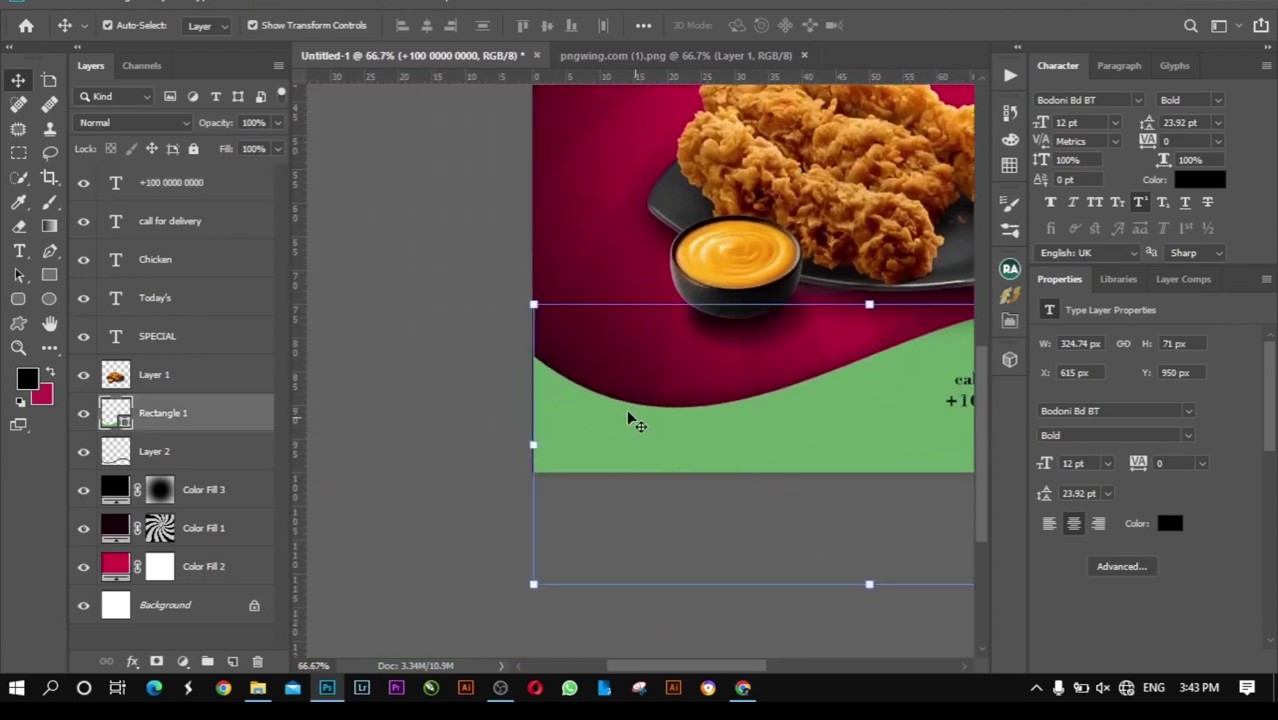
{"action": "left_click", "coordinate": [437, 310]}
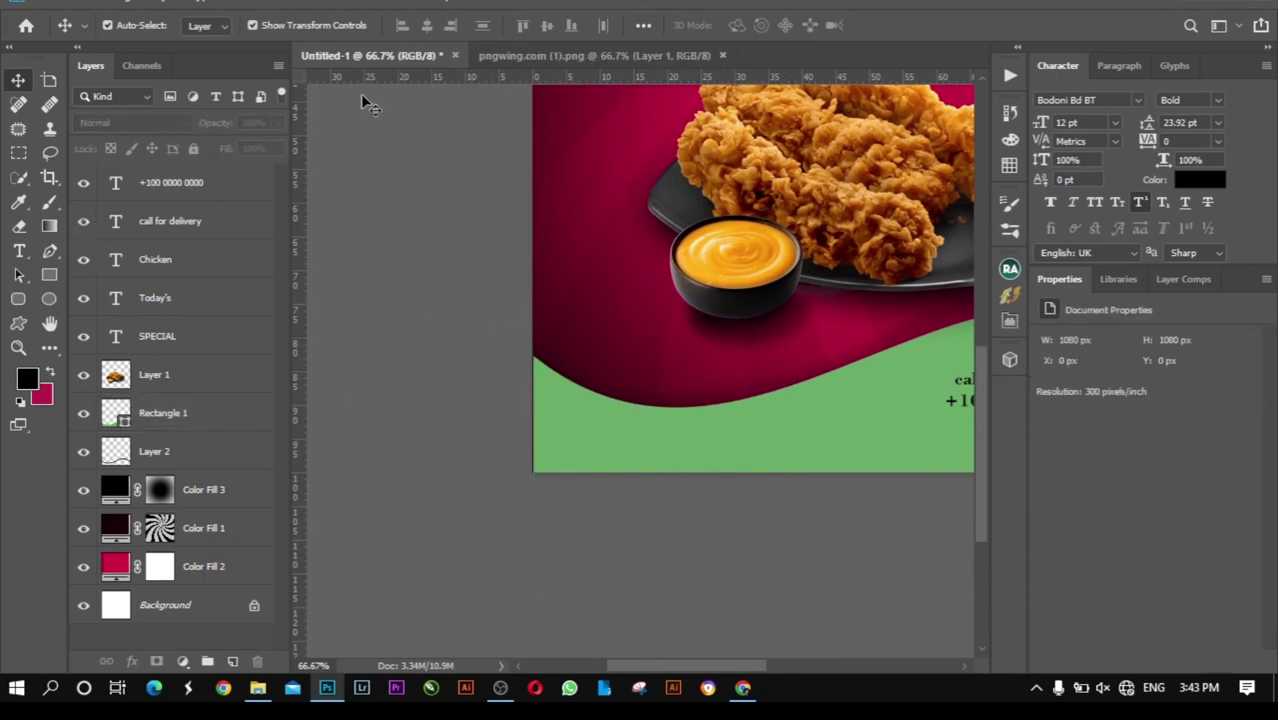
Step: Draw a rectangle on the wave's lower left with 30 px rounded corners
{"action": "left_click", "coordinate": [49, 275]}
{"action": "mouse_move", "coordinate": [585, 420]}
{"action": "left_mouse_down"}
{"action": "mouse_move", "coordinate": [789, 455]}
{"action": "mouse_move", "coordinate": [772, 459]}
{"action": "left_mouse_up"}
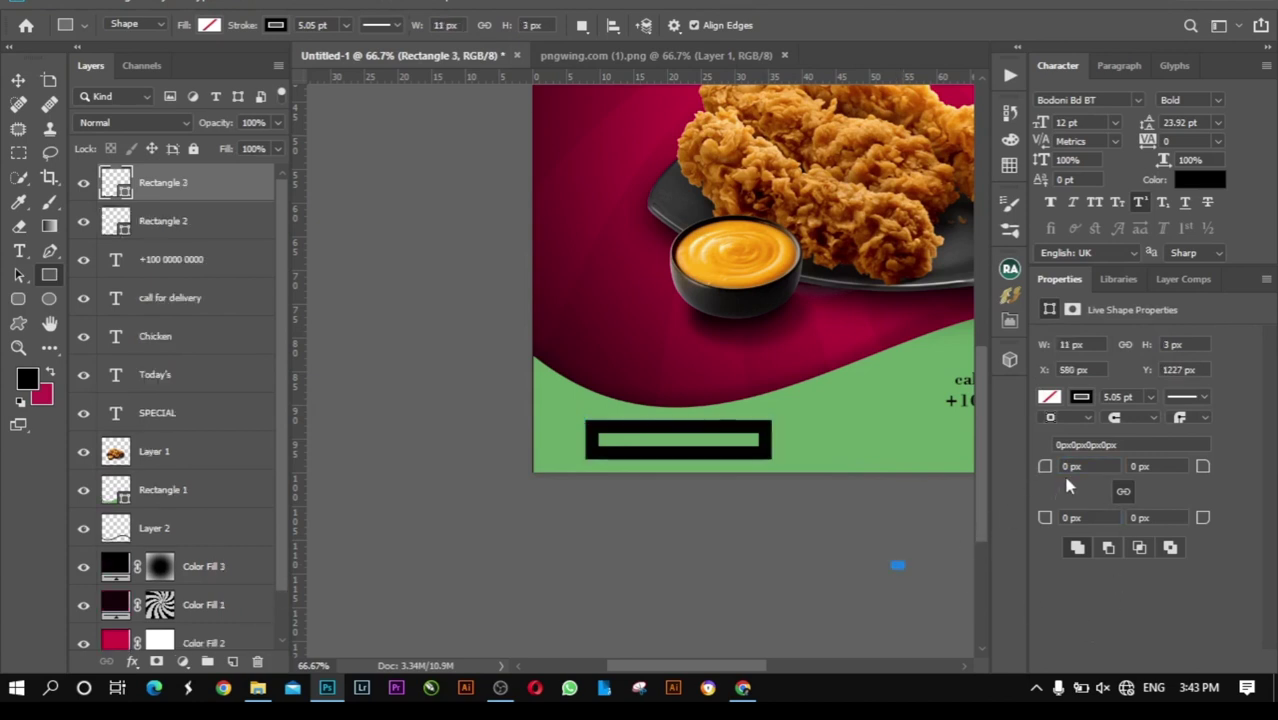
{"action": "type", "text": "100"}
{"action": "key", "text": "Return"}
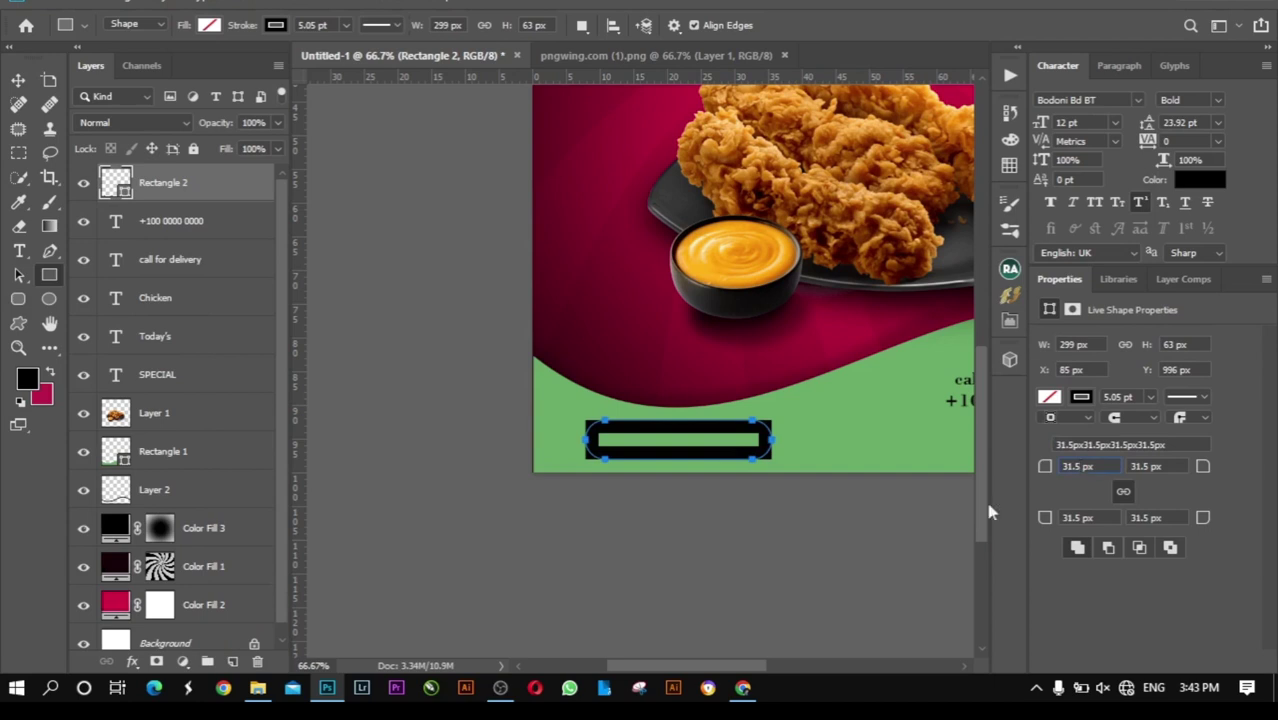
{"action": "left_click", "coordinate": [18, 80]}
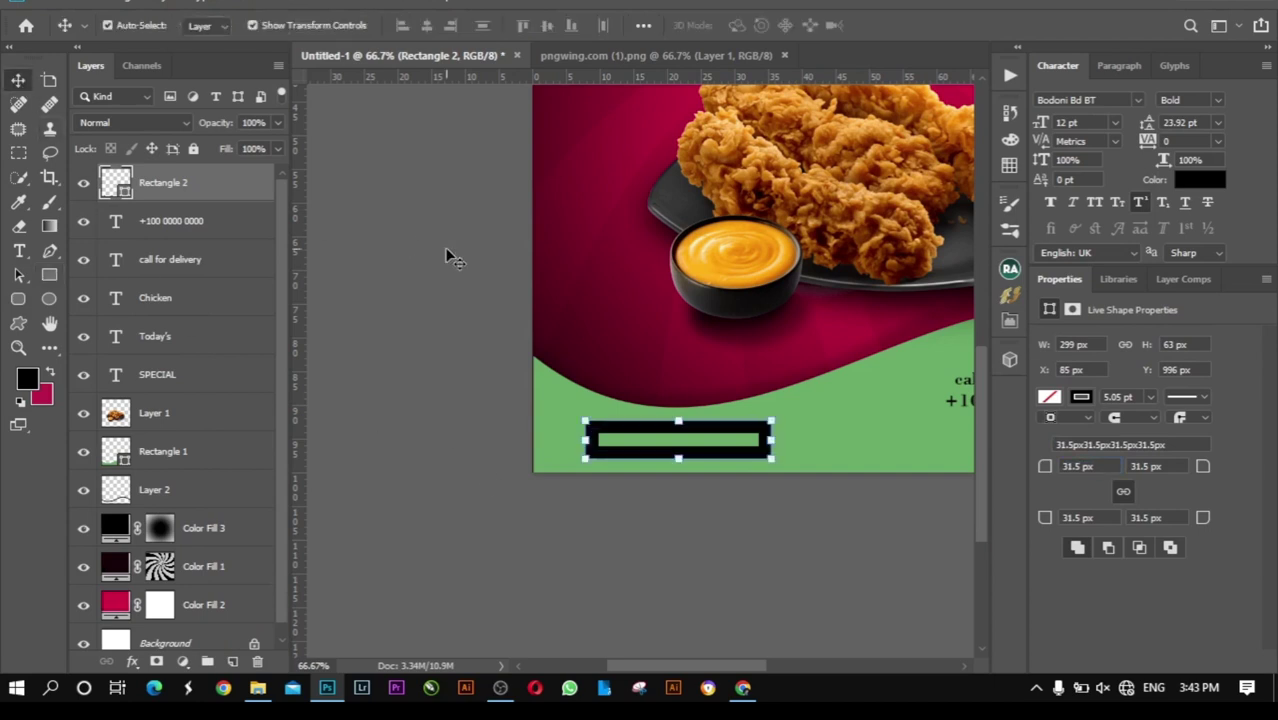
{"action": "left_click", "coordinate": [1104, 467]}
{"action": "key", "text": "Return"}
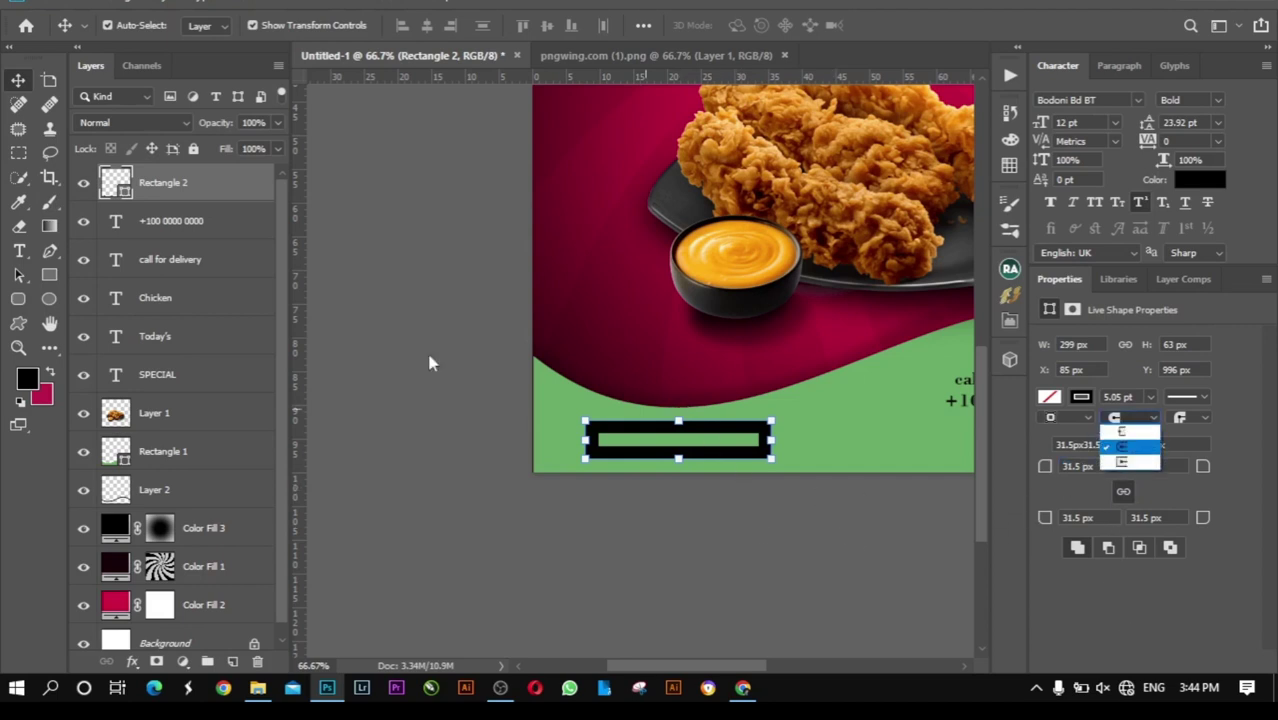
{"action": "left_click", "coordinate": [700, 545]}
{"action": "left_click", "coordinate": [708, 456]}
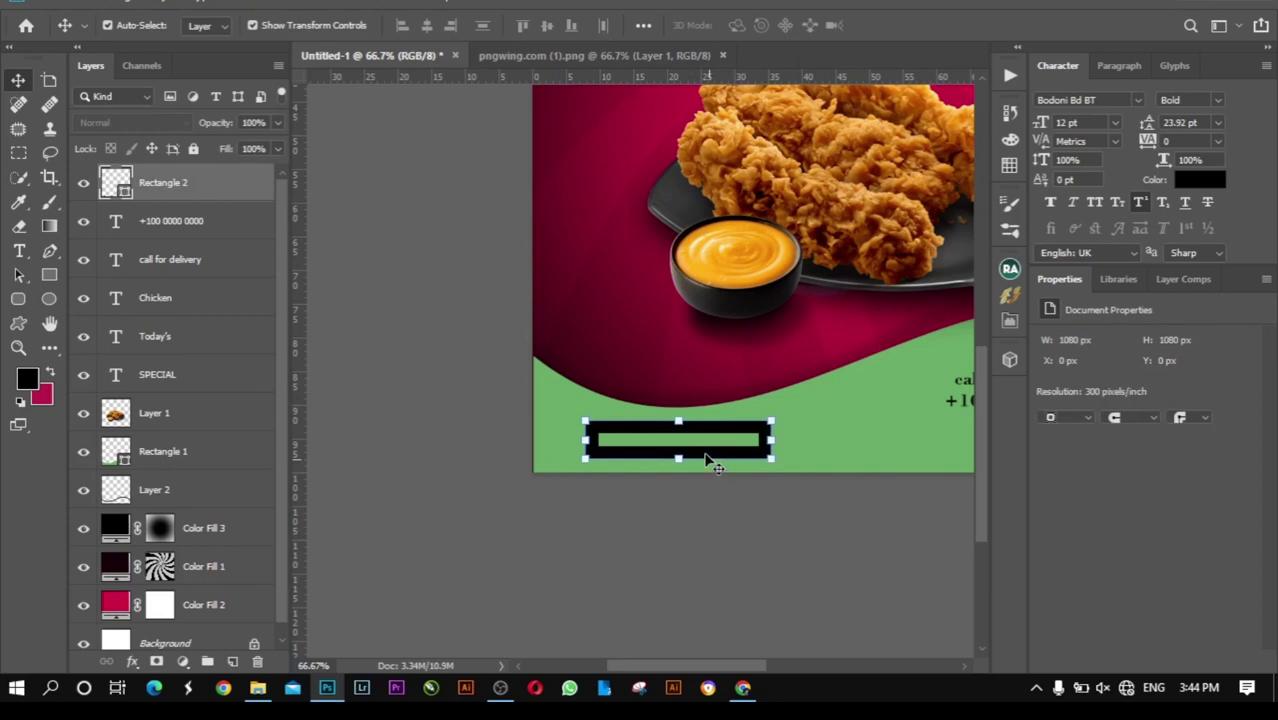
{"action": "left_click", "coordinate": [49, 277]}
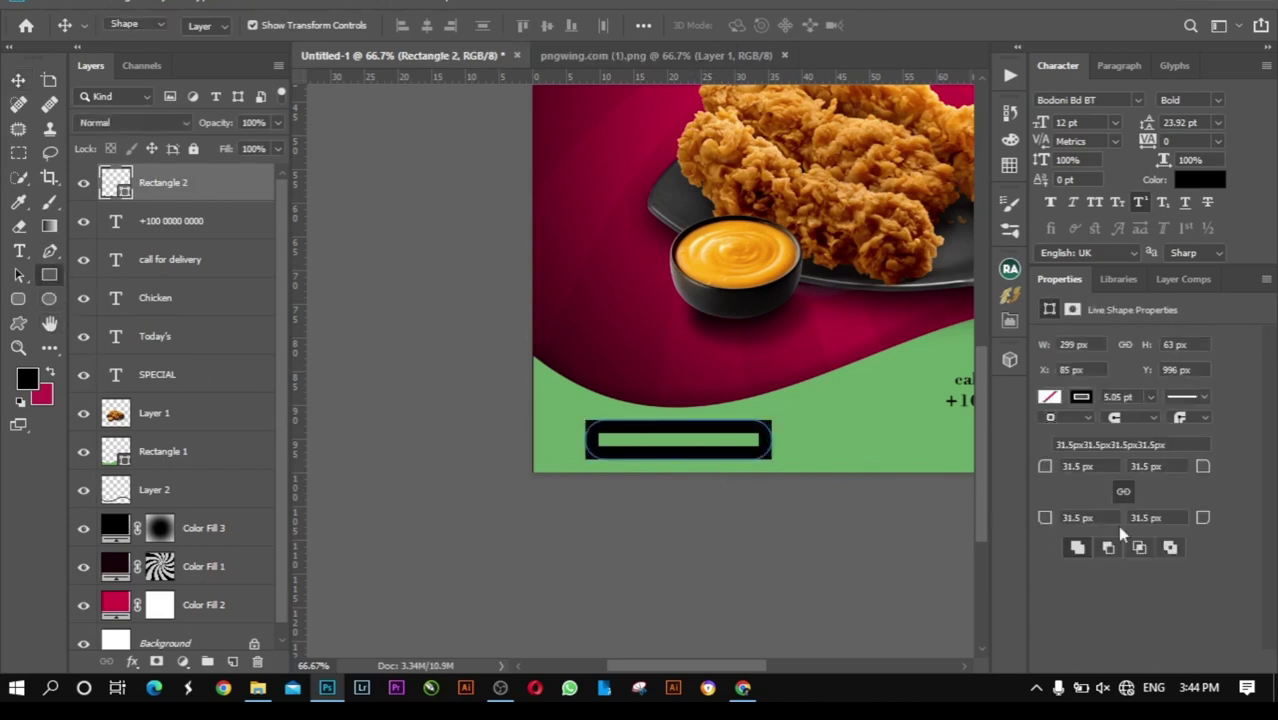
{"action": "key", "text": "BackSpace"}
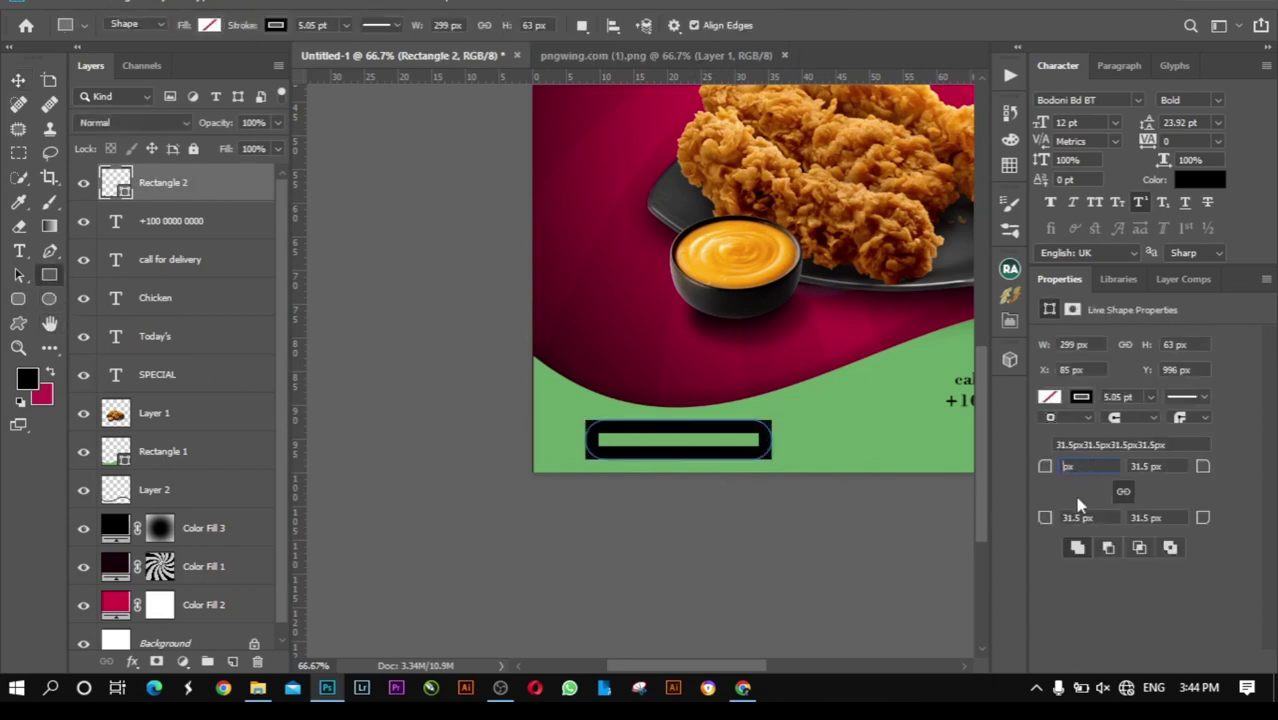
{"action": "type", "text": "30"}
{"action": "key", "text": "Return"}
Step: Give the rounded rectangle a grey fill and no outline
{"action": "left_click", "coordinate": [206, 27]}
{"action": "left_click", "coordinate": [180, 162]}
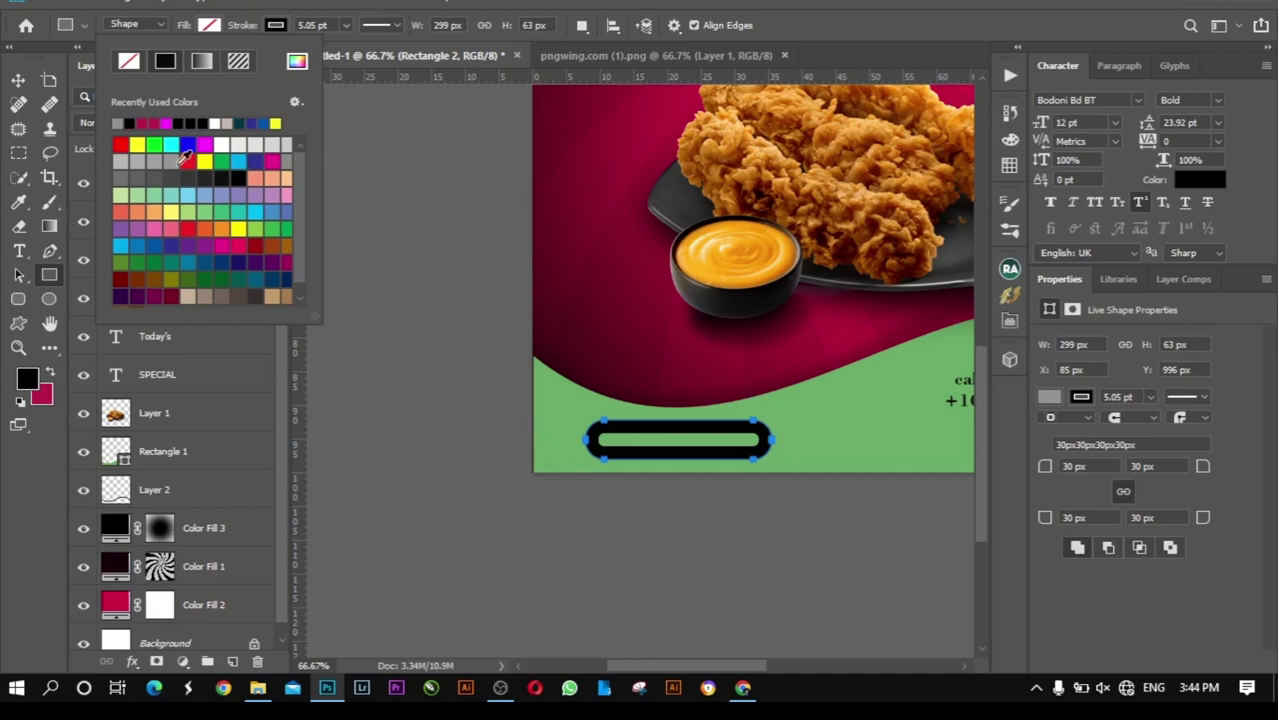
{"action": "left_click", "coordinate": [275, 30]}
{"action": "left_click", "coordinate": [277, 27]}
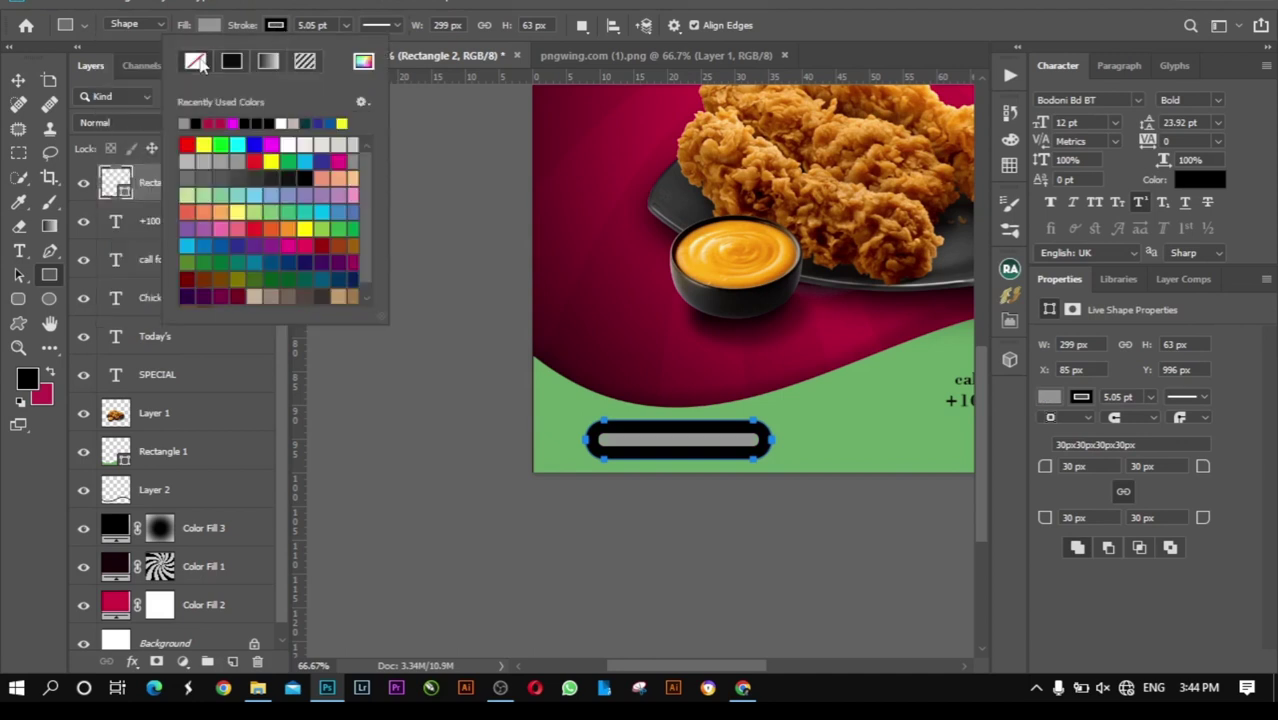
{"action": "left_click", "coordinate": [197, 62]}
{"action": "key", "text": "Escape"}
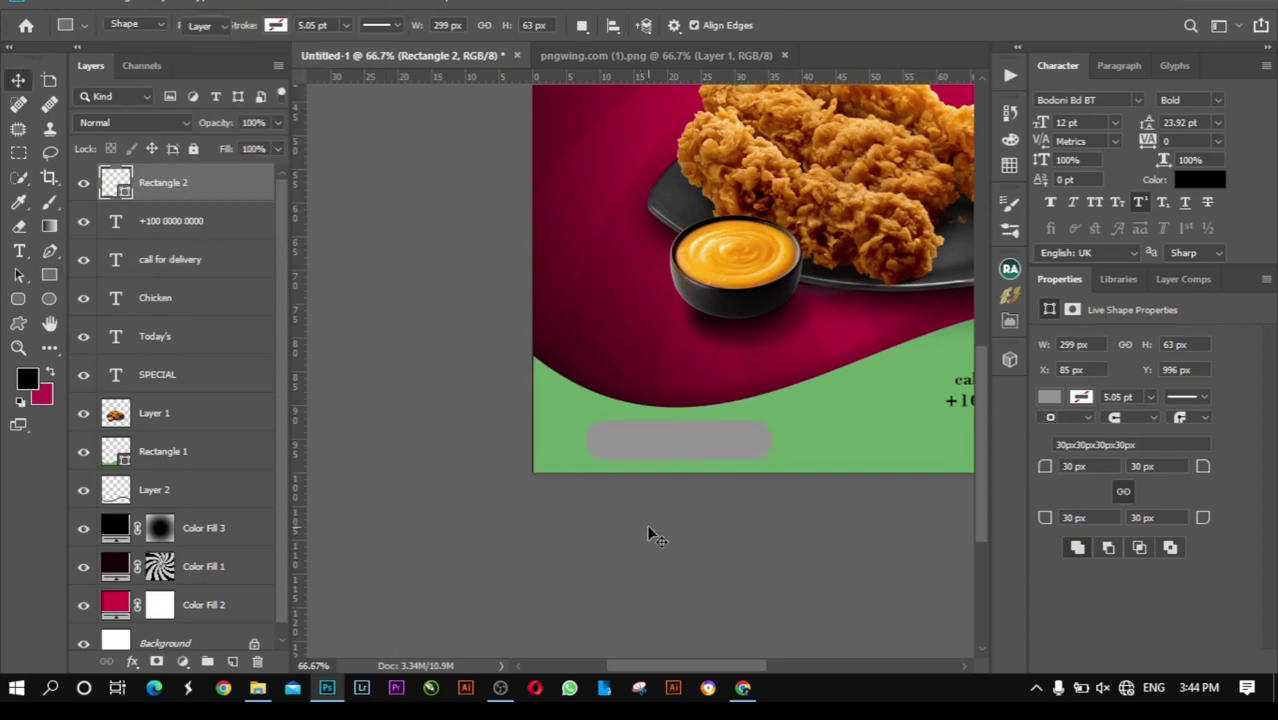
{"action": "key", "text": "v"}
{"action": "left_click", "coordinate": [708, 534]}
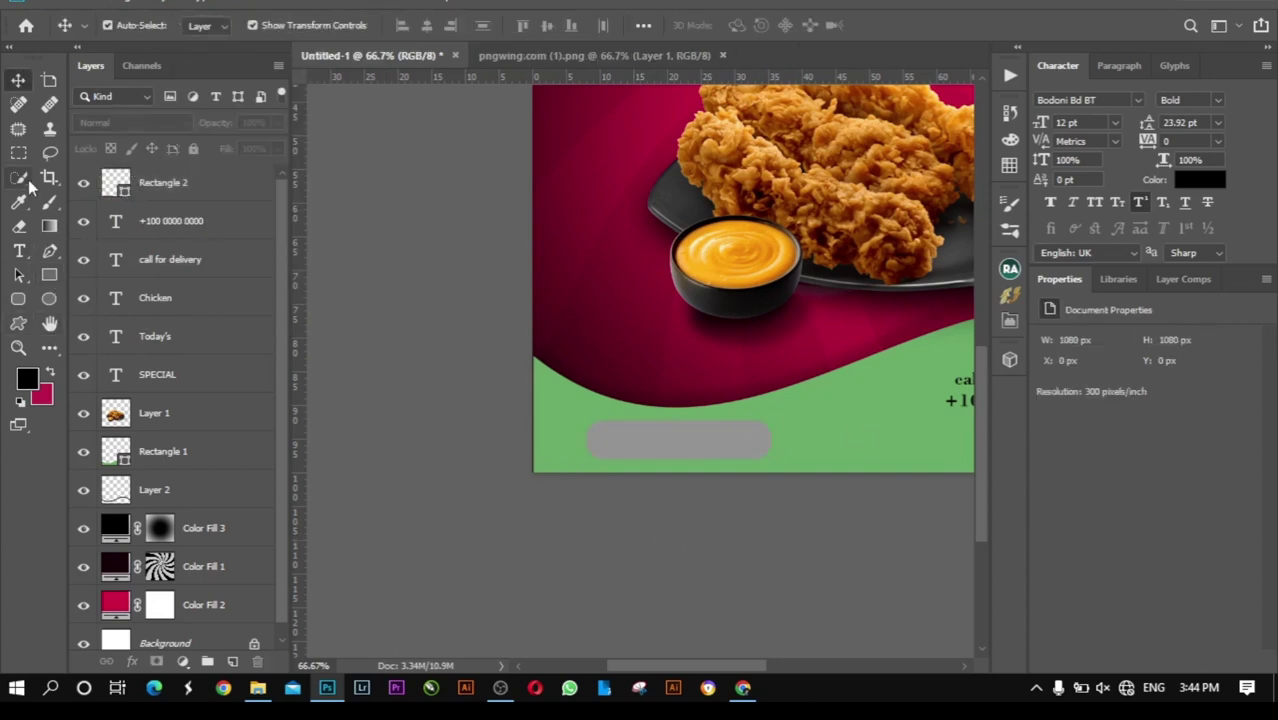
Step: Create a text box over the grey bar and replace its Lorem ipsum placeholder with 'ORDER NOW'
{"action": "left_click", "coordinate": [18, 251]}
{"action": "left_click_drag", "start_coordinate": [613, 432], "coordinate": [765, 458]}
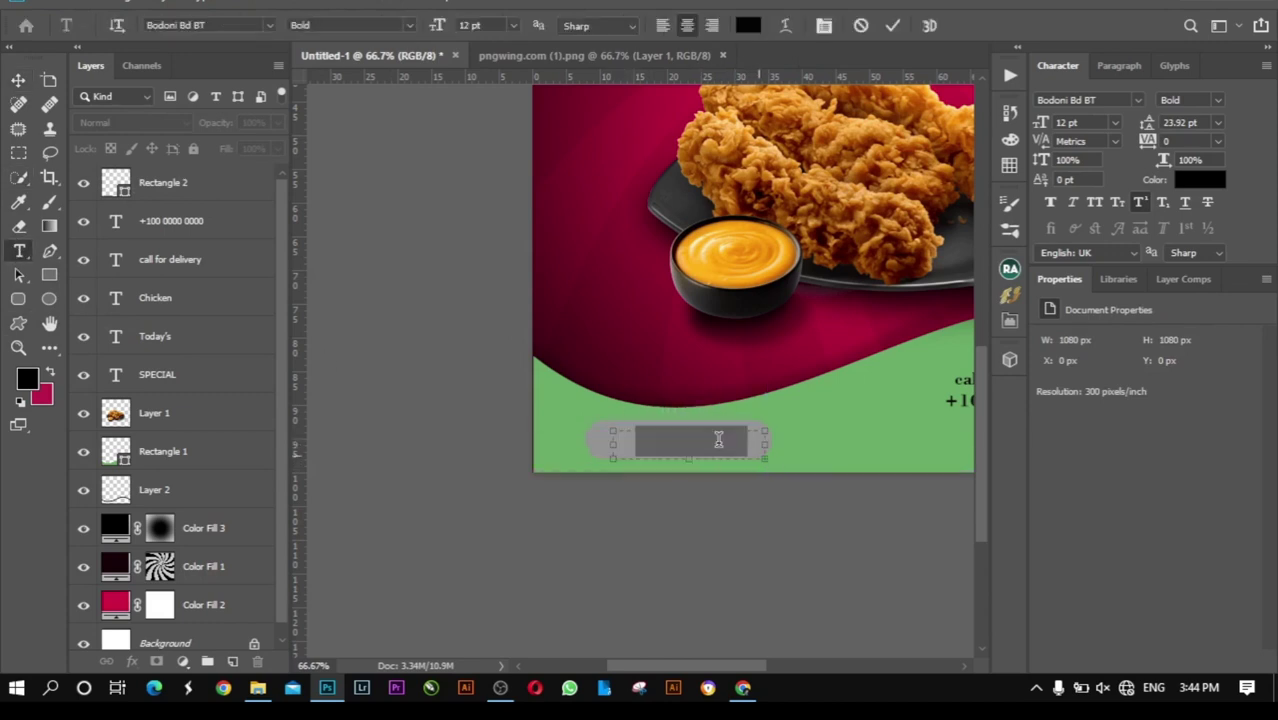
{"action": "type", "text": "ORDER"}
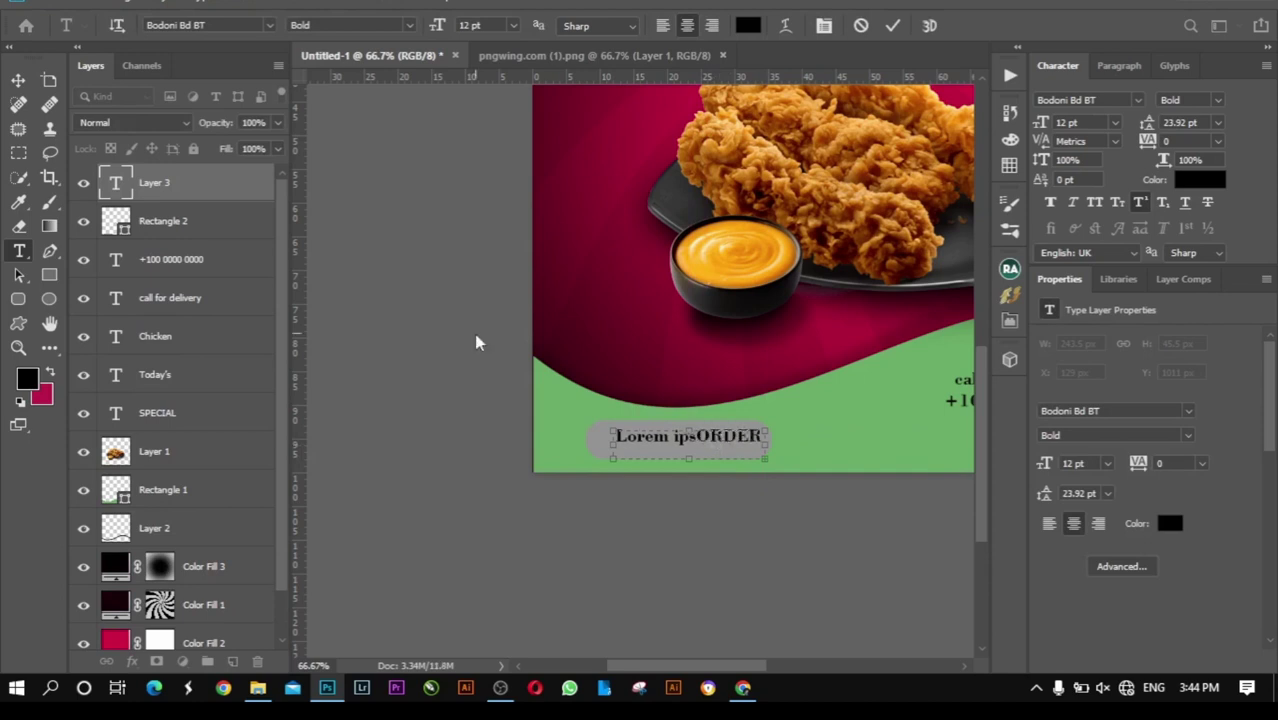
{"action": "key", "text": "BackSpace"}
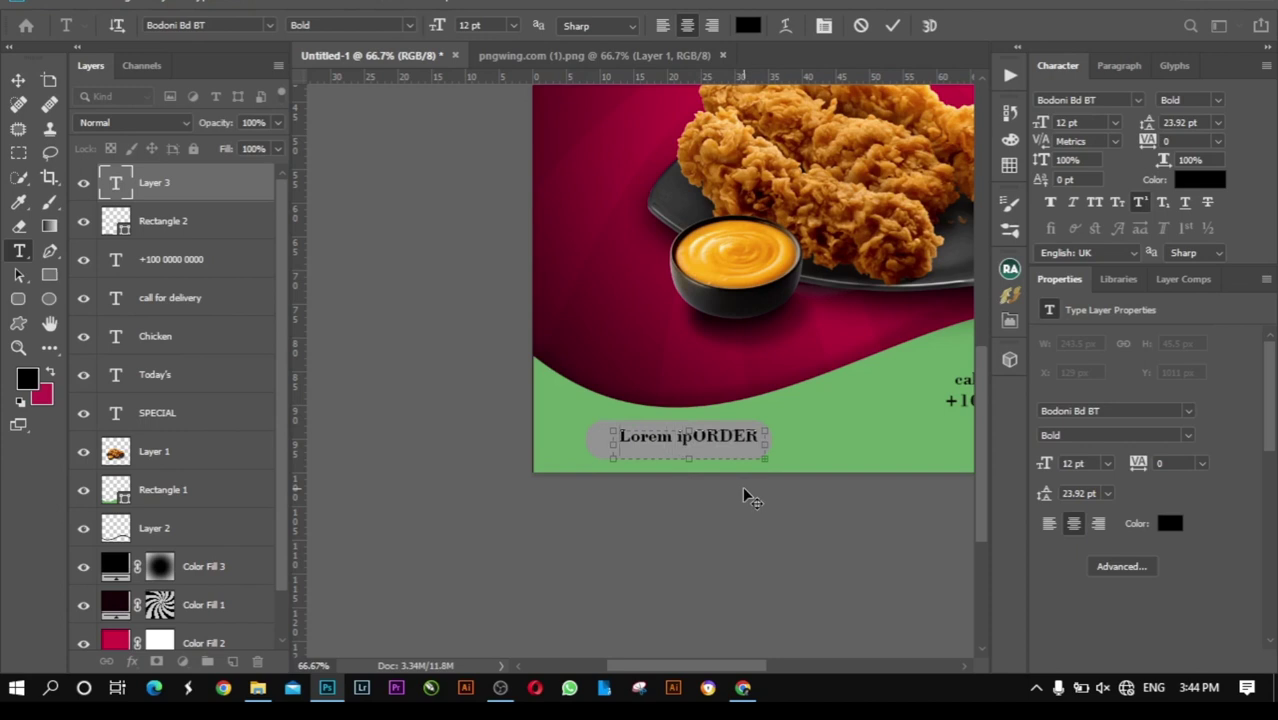
{"action": "type", "text": "NOWsum"}
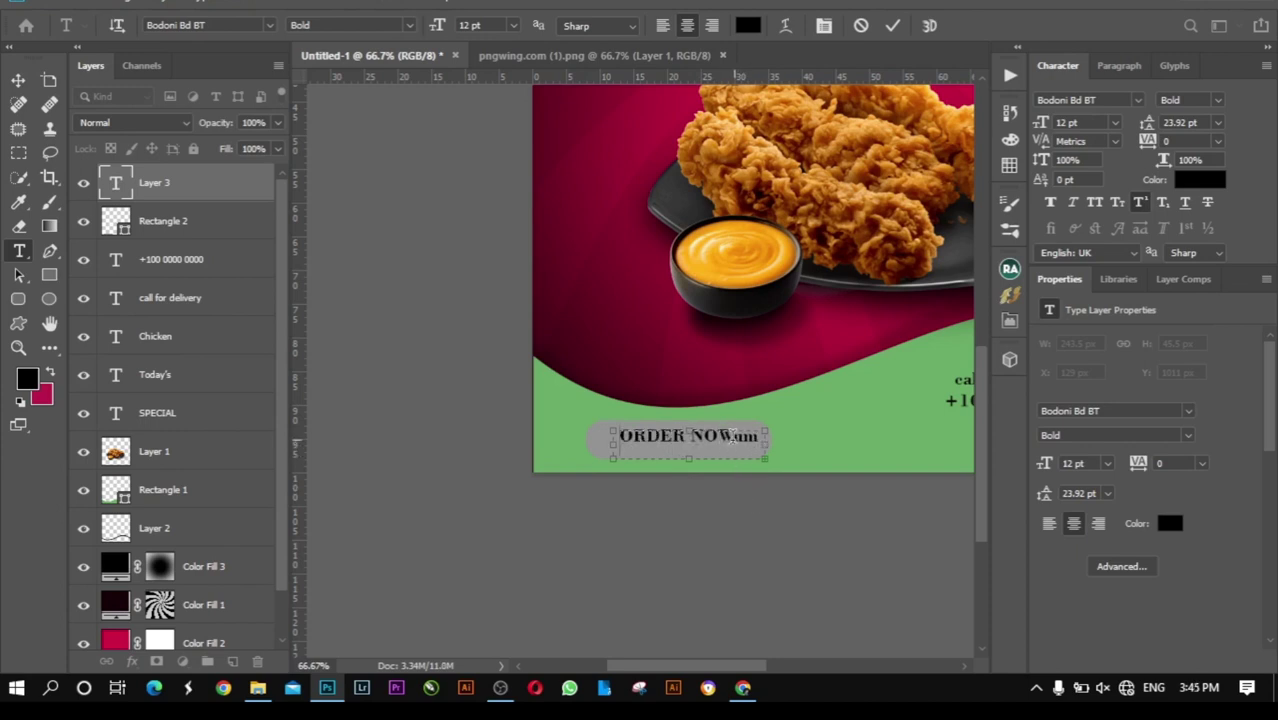
{"action": "left_click_drag", "start_coordinate": [718, 436], "coordinate": [762, 446]}
{"action": "key", "text": "BackSpace"}
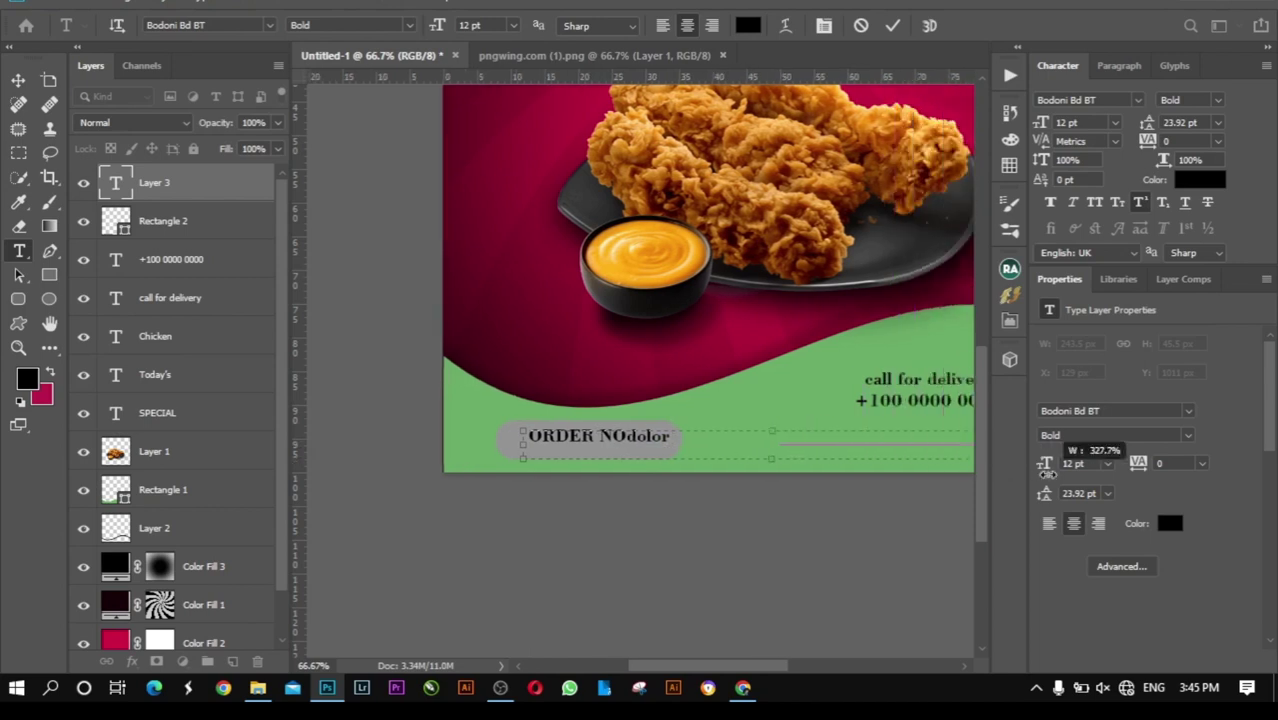
{"action": "left_click_drag", "start_coordinate": [777, 465], "coordinate": [771, 593]}
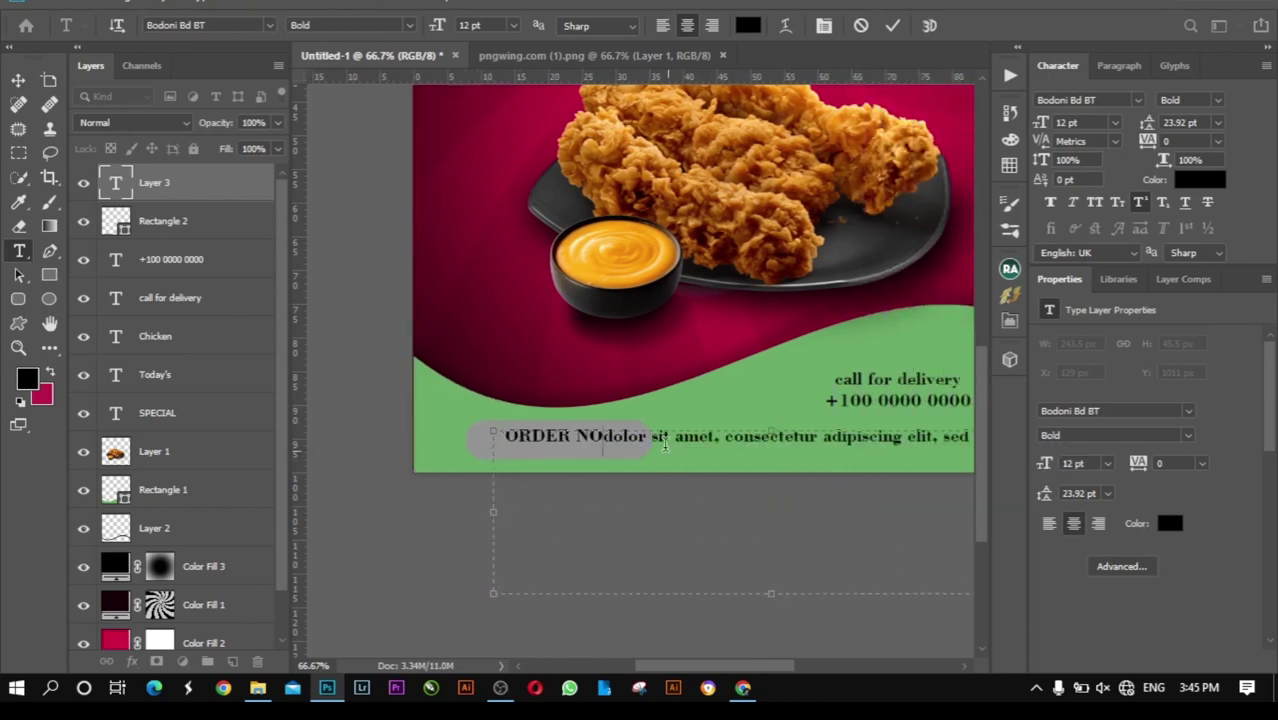
{"action": "left_click_drag", "start_coordinate": [651, 437], "coordinate": [813, 437]}
{"action": "key", "text": "BackSpace"}
{"action": "key", "text": "shift+Down"}
{"action": "key", "text": "BackSpace"}
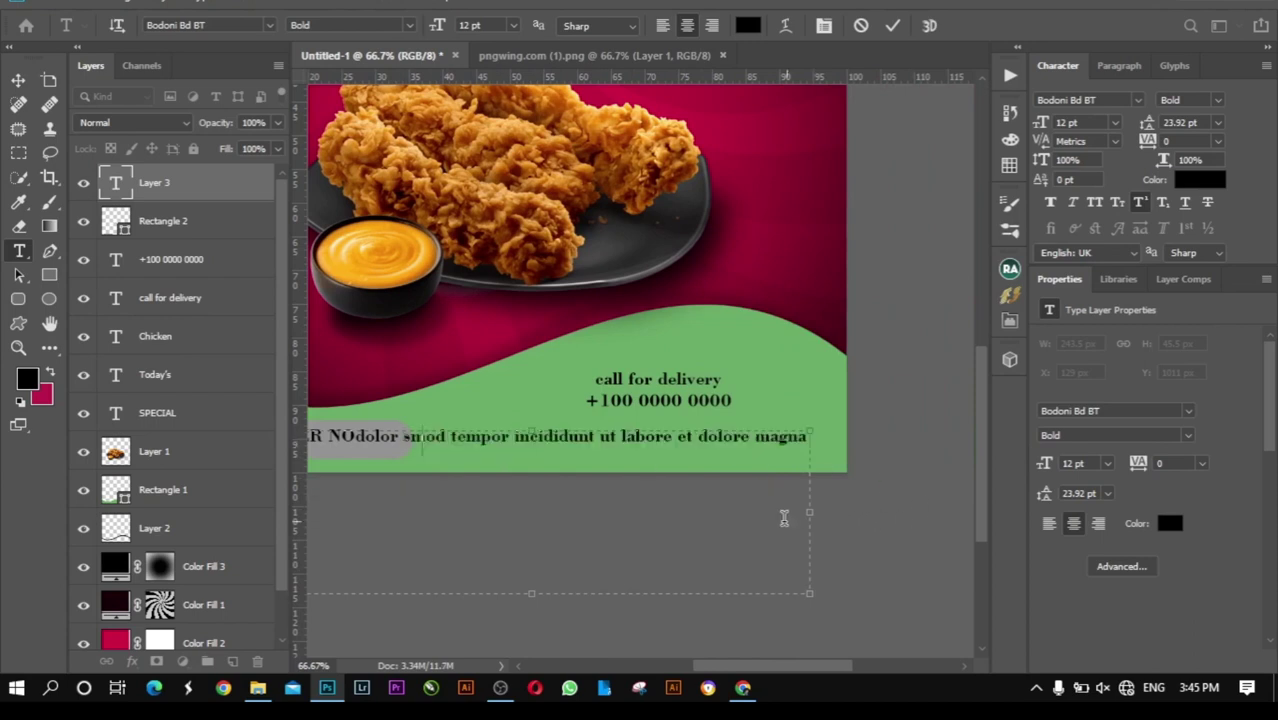
{"action": "left_click_drag", "start_coordinate": [381, 437], "coordinate": [936, 480]}
{"action": "key", "text": "BackSpace"}
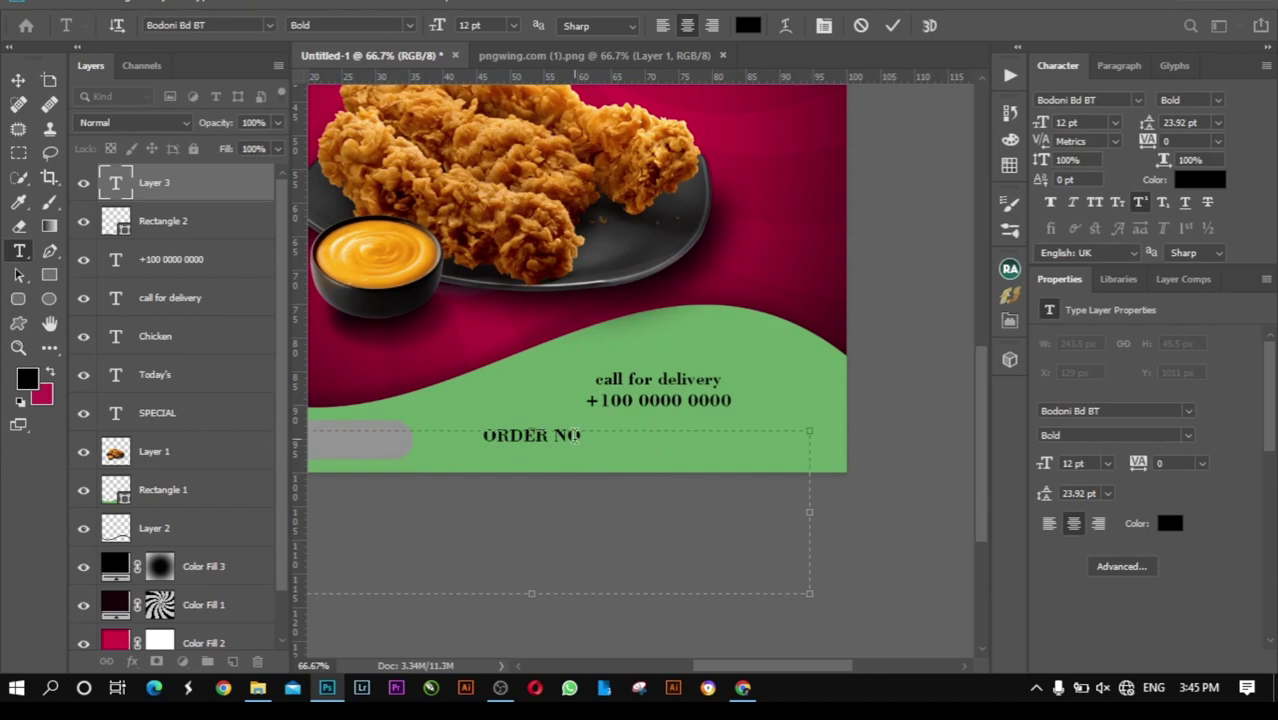
{"action": "type", "text": "W"}
Step: Shrink the text box to fit and centre the ORDER NOW label on the pill
{"action": "left_click_drag", "start_coordinate": [531, 593], "coordinate": [531, 466]}
{"action": "left_click_drag", "start_coordinate": [809, 453], "coordinate": [428, 450]}
{"action": "left_click_drag", "start_coordinate": [727, 675], "coordinate": [657, 676]}
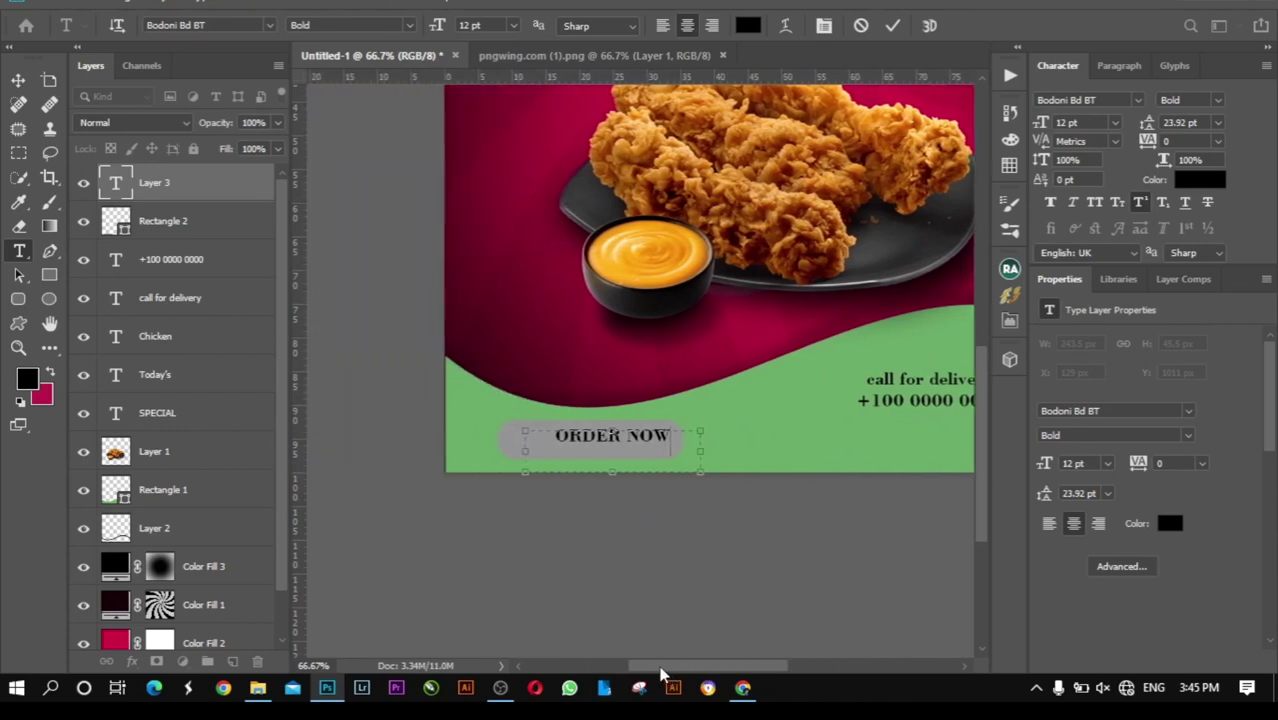
{"action": "left_click", "coordinate": [18, 80]}
{"action": "left_click_drag", "start_coordinate": [613, 440], "coordinate": [600, 438]}
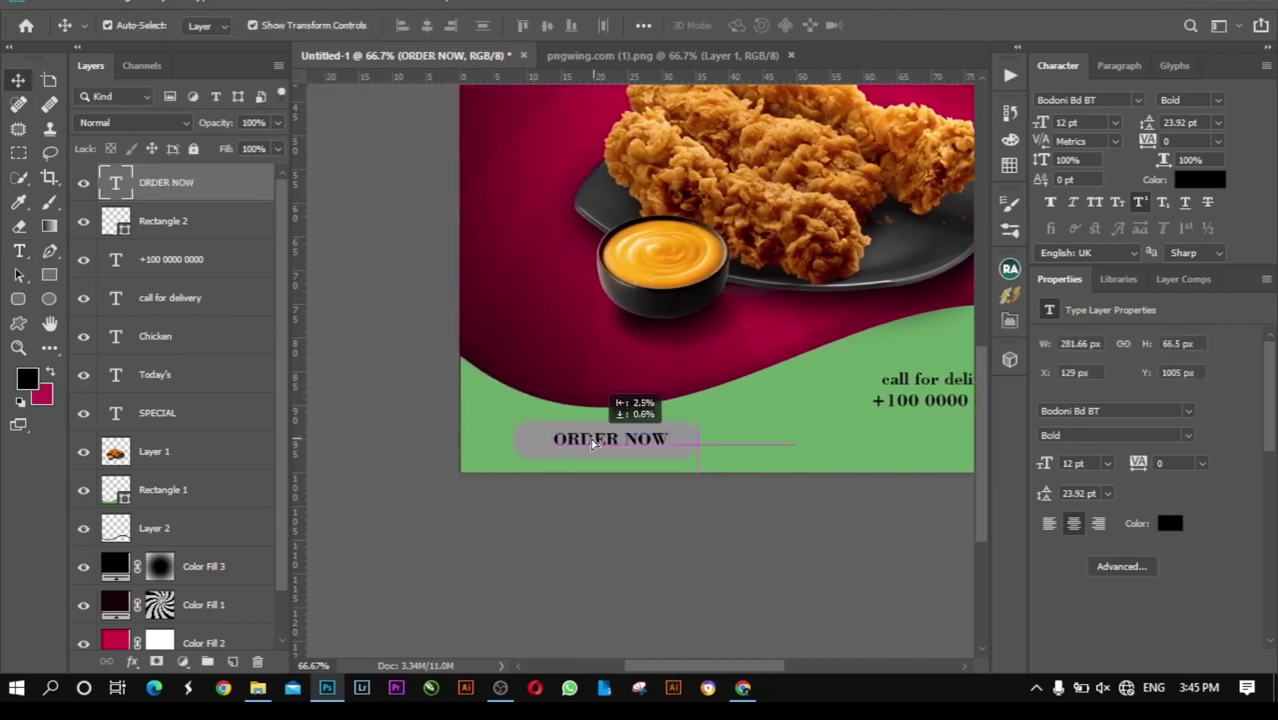
{"action": "left_click", "coordinate": [633, 533]}
{"action": "key", "text": "ctrl+minus"}
{"action": "key", "text": "ctrl+minus"}
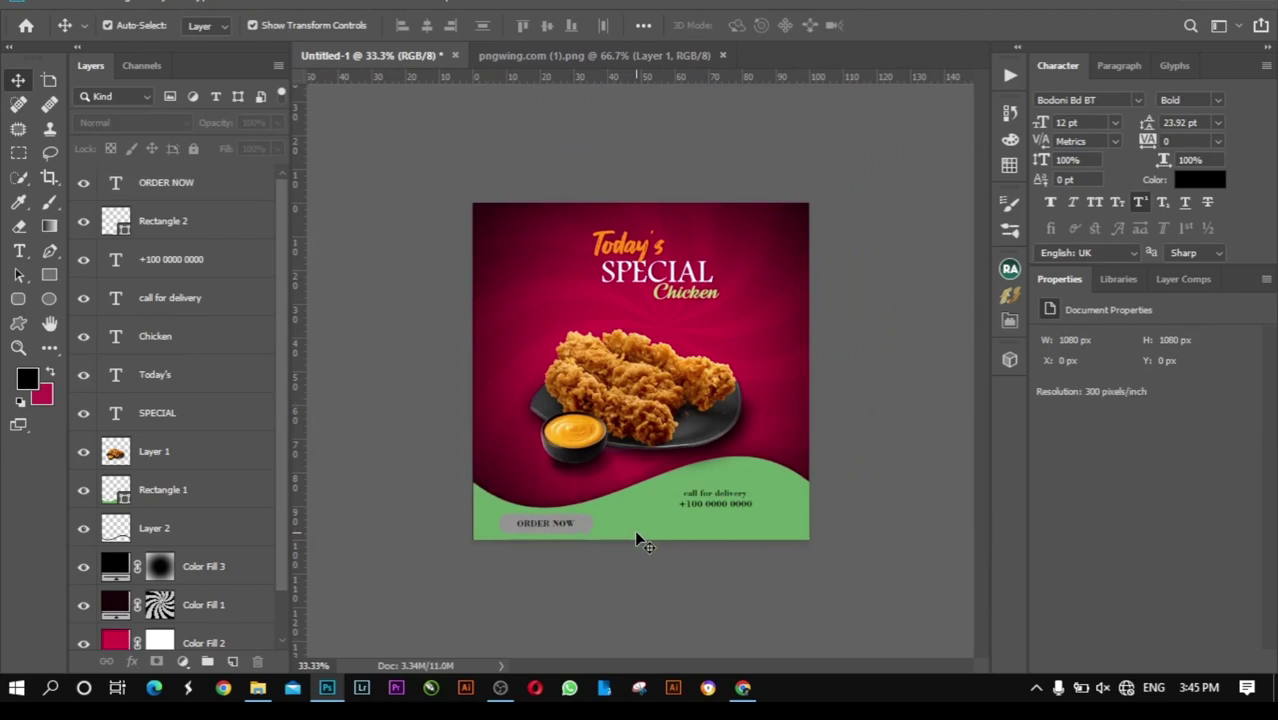
{"action": "key", "text": "ctrl+plus"}
{"action": "key", "text": "ctrl+plus"}
{"action": "key", "text": "ctrl+plus"}
{"action": "scroll", "coordinate": [972, 379], "scroll_direction": "down", "scroll_amount": 1}
{"action": "scroll", "coordinate": [975, 420], "scroll_direction": "down", "scroll_amount": 5}
Step: Add a drop shadow to Rectangle 2 with lowered opacity and 16 px distance
{"action": "left_click_drag", "start_coordinate": [776, 666], "coordinate": [714, 668]}
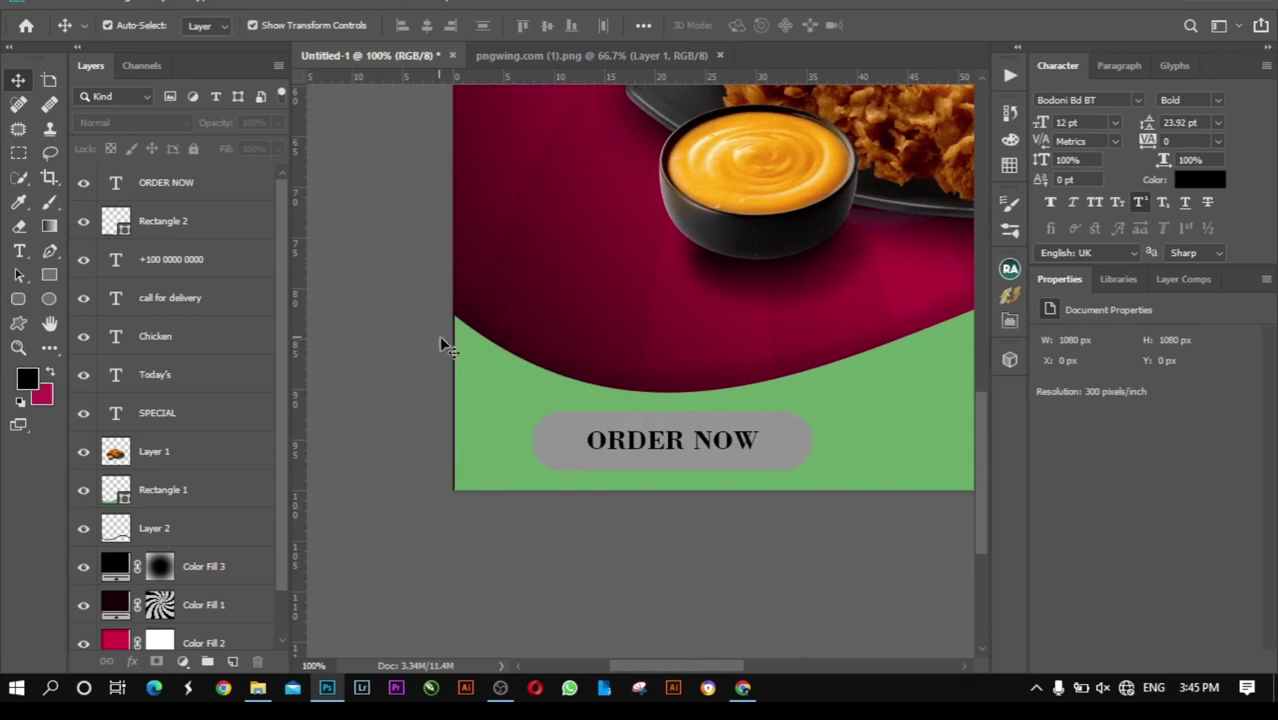
{"action": "left_click", "coordinate": [545, 440]}
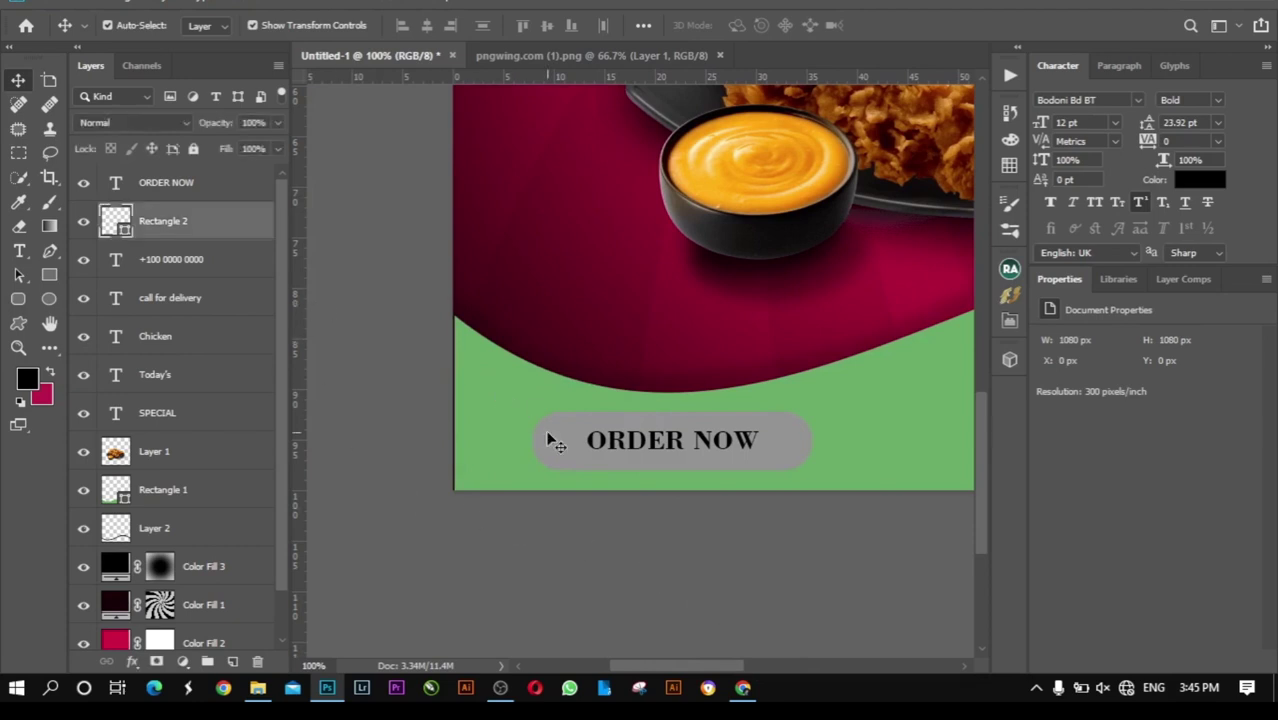
{"action": "double_click", "coordinate": [215, 222]}
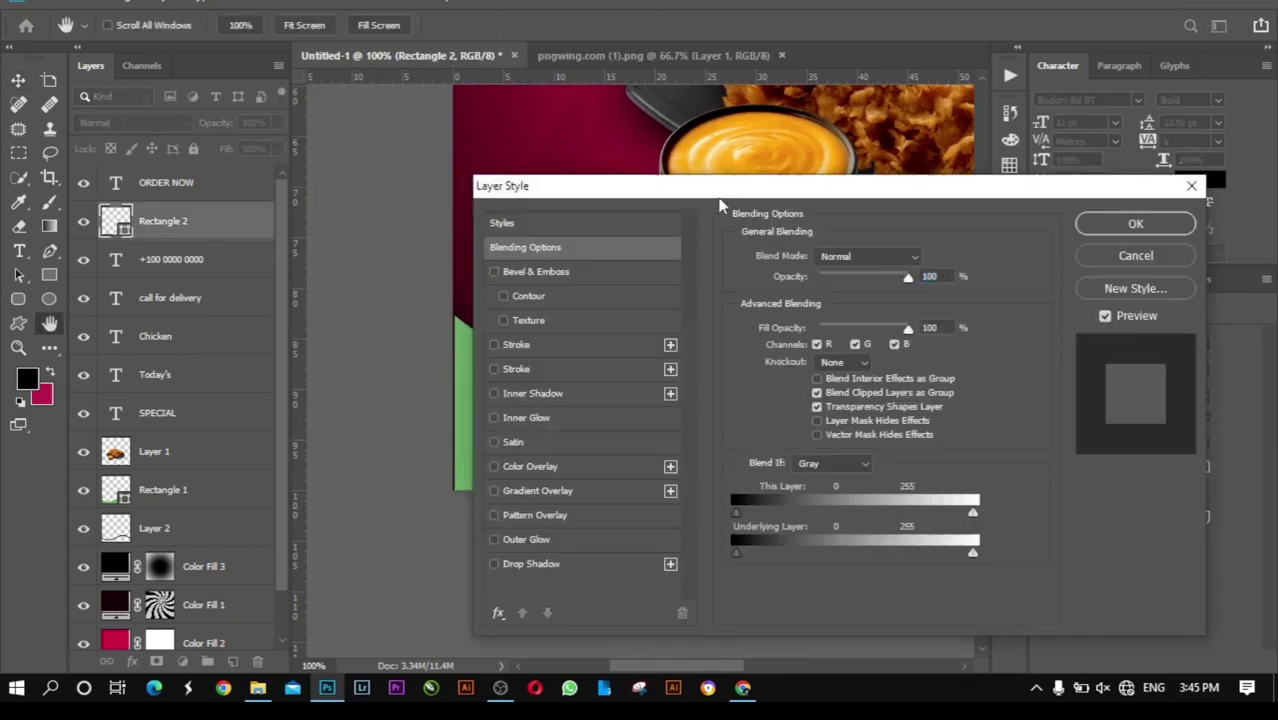
{"action": "left_click_drag", "start_coordinate": [560, 189], "coordinate": [907, 51]}
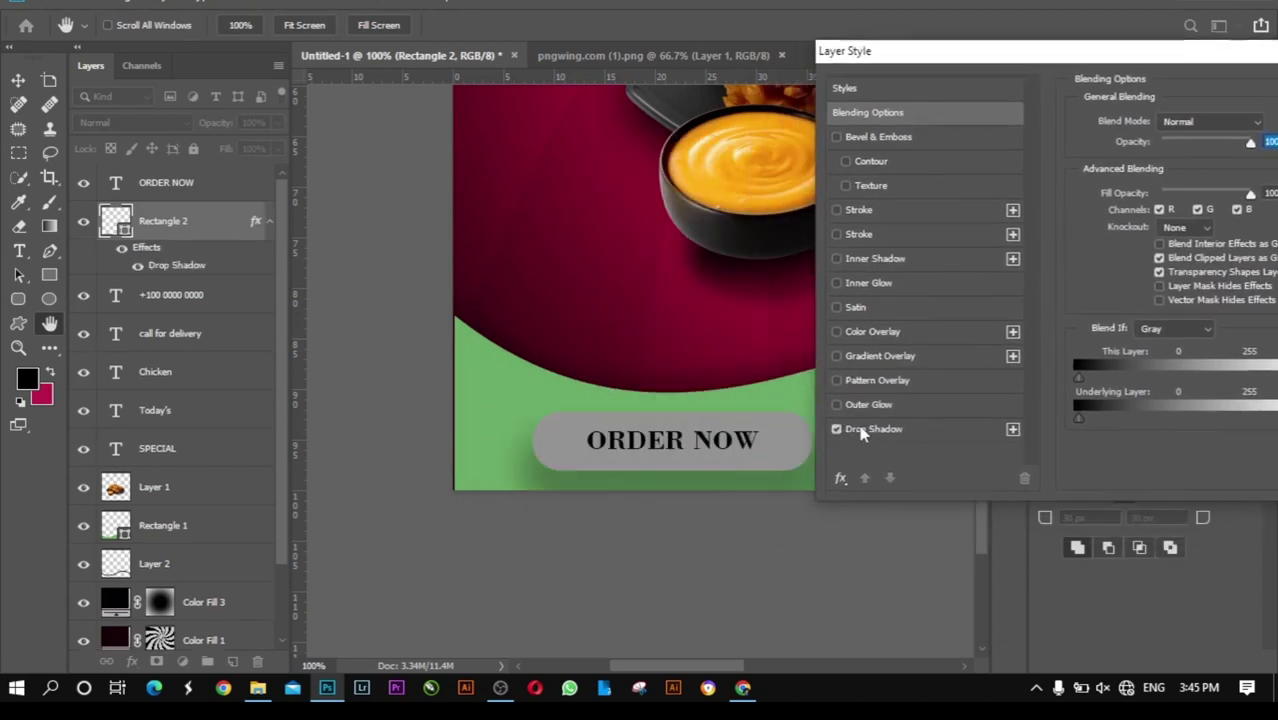
{"action": "left_click", "coordinate": [870, 429]}
{"action": "left_click_drag", "start_coordinate": [1172, 148], "coordinate": [1160, 148]}
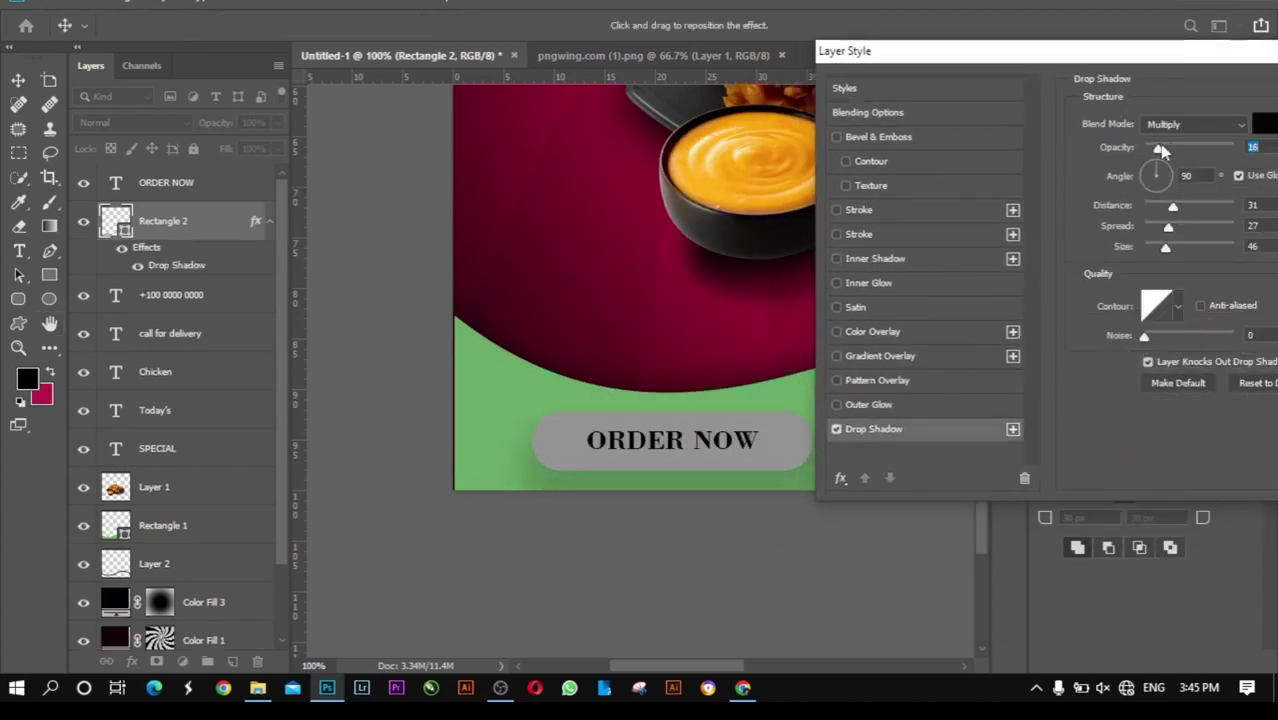
{"action": "mouse_move", "coordinate": [1176, 209]}
{"action": "left_mouse_down"}
{"action": "mouse_move", "coordinate": [1161, 208]}
{"action": "mouse_move", "coordinate": [1158, 228]}
{"action": "left_mouse_up"}
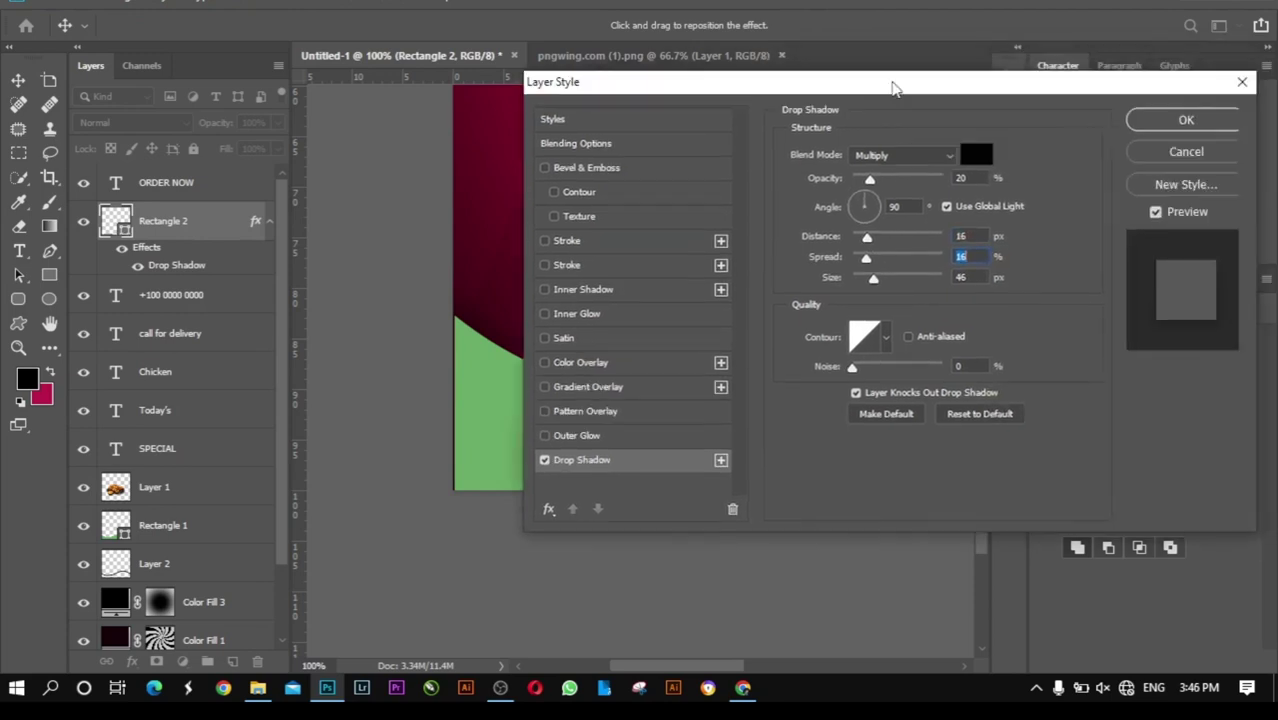
{"action": "left_click", "coordinate": [1055, 125]}
{"action": "scroll", "coordinate": [880, 248], "scroll_direction": "down", "scroll_amount": 1}
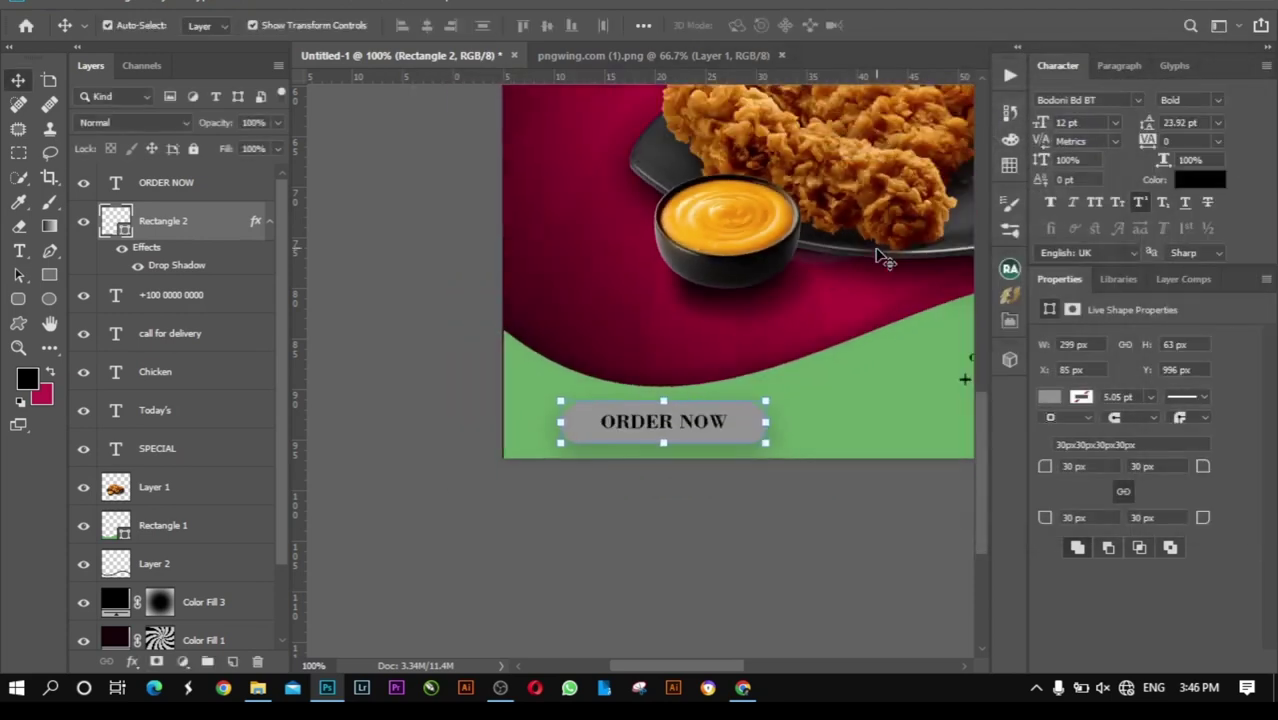
{"action": "scroll", "coordinate": [880, 248], "scroll_direction": "down", "scroll_amount": 1}
{"action": "scroll", "coordinate": [681, 129], "scroll_direction": "up", "scroll_amount": 1}
Step: Select the Today's heading layer and open its Layer Style dialog
{"action": "key", "text": "ctrl+plus"}
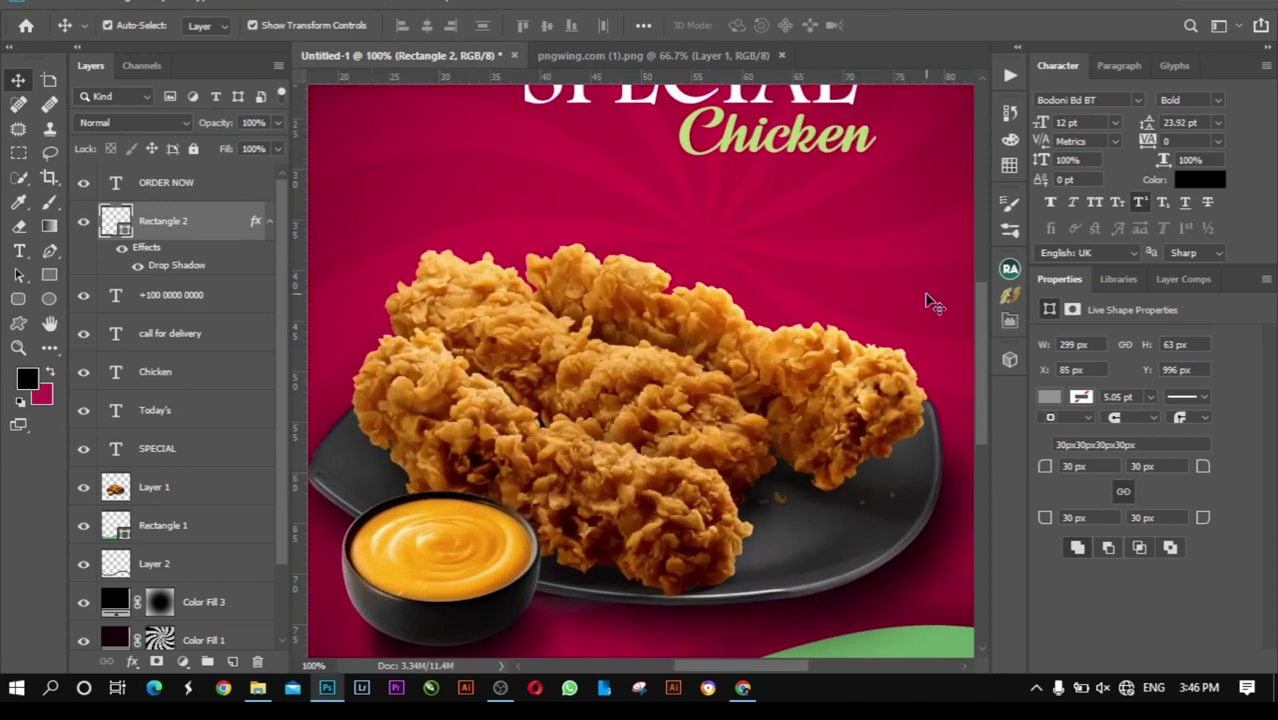
{"action": "scroll", "coordinate": [982, 344], "scroll_direction": "up", "scroll_amount": 5}
{"action": "scroll", "coordinate": [985, 300], "scroll_direction": "up", "scroll_amount": 2}
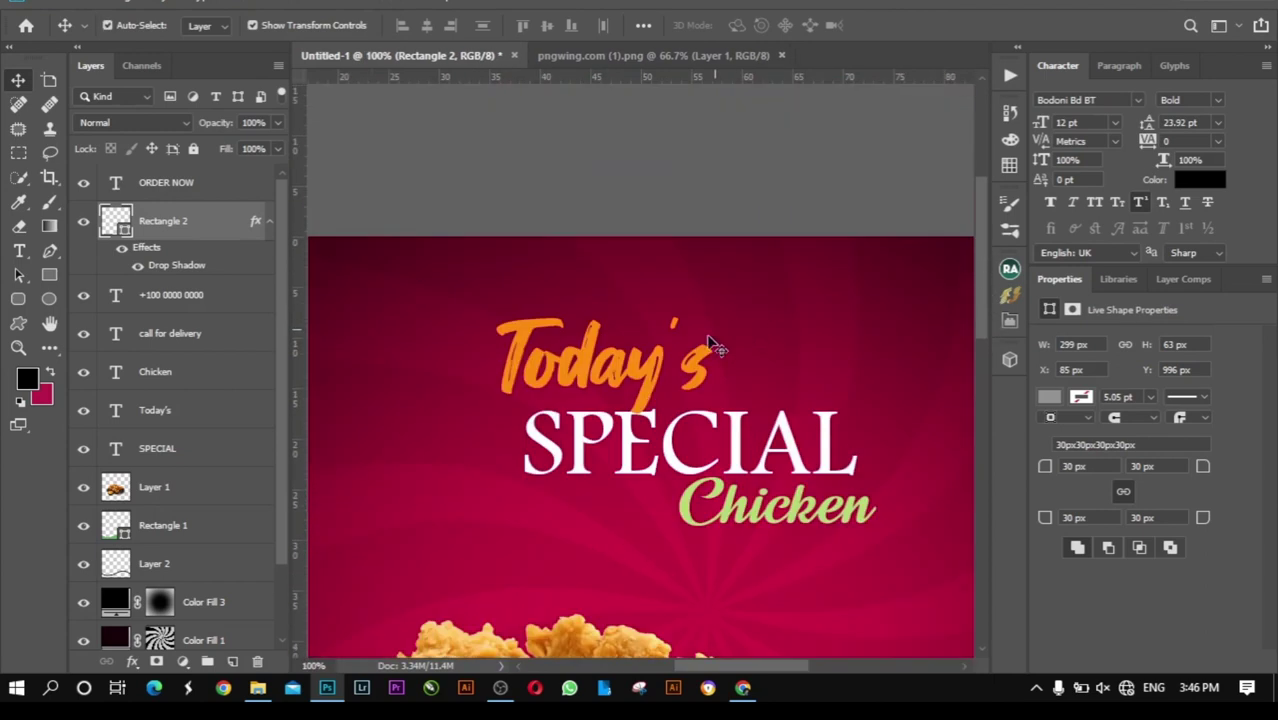
{"action": "left_click", "coordinate": [510, 398]}
{"action": "double_click", "coordinate": [118, 410]}
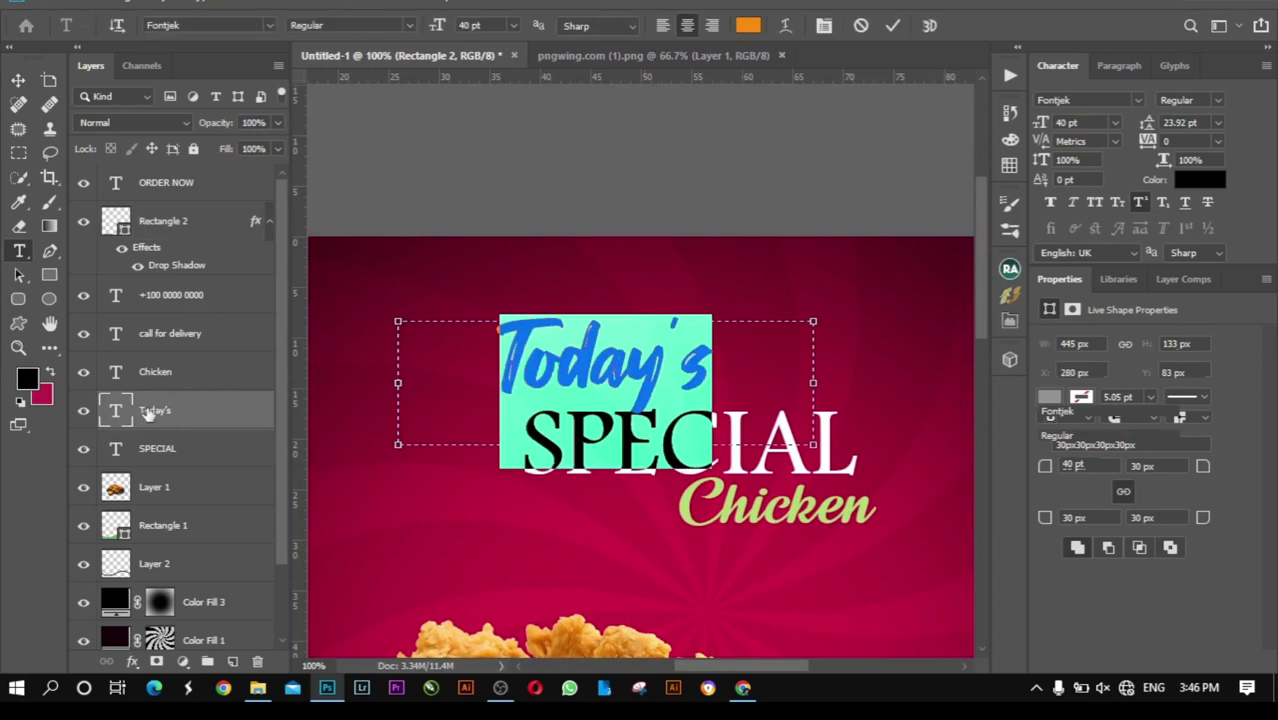
{"action": "double_click", "coordinate": [157, 410]}
{"action": "key", "text": "Return"}
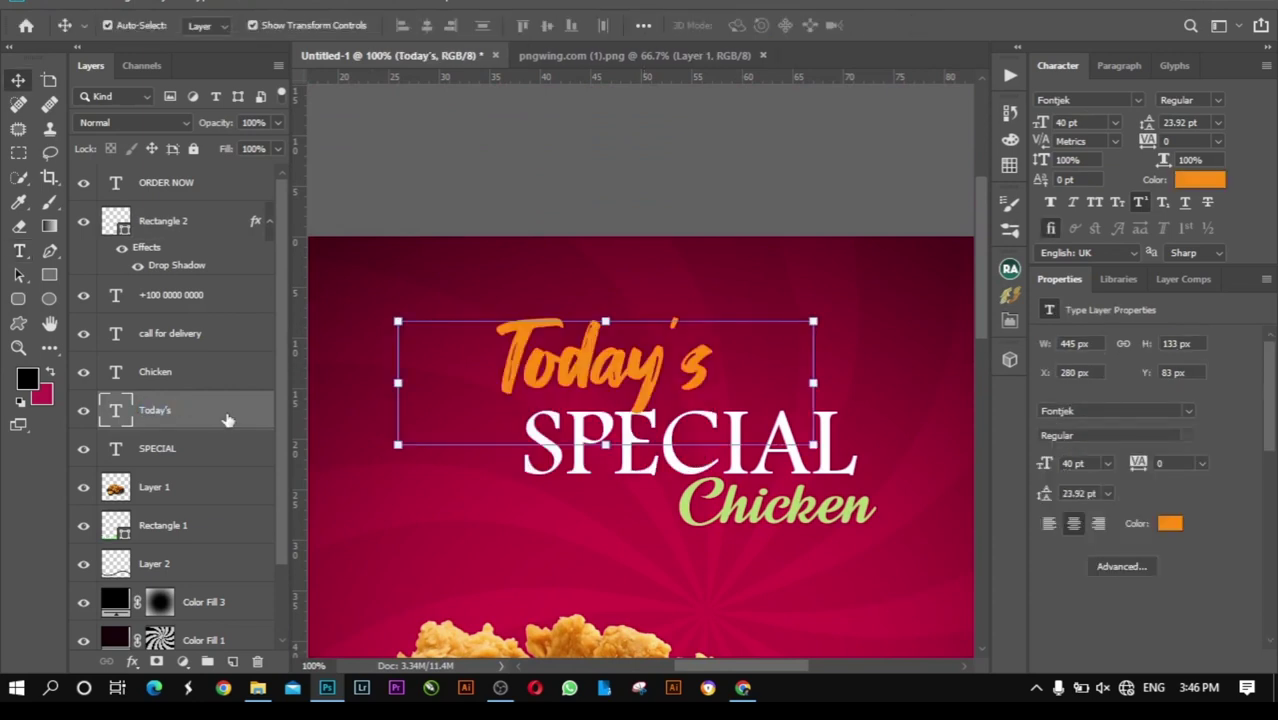
{"action": "double_click", "coordinate": [228, 418]}
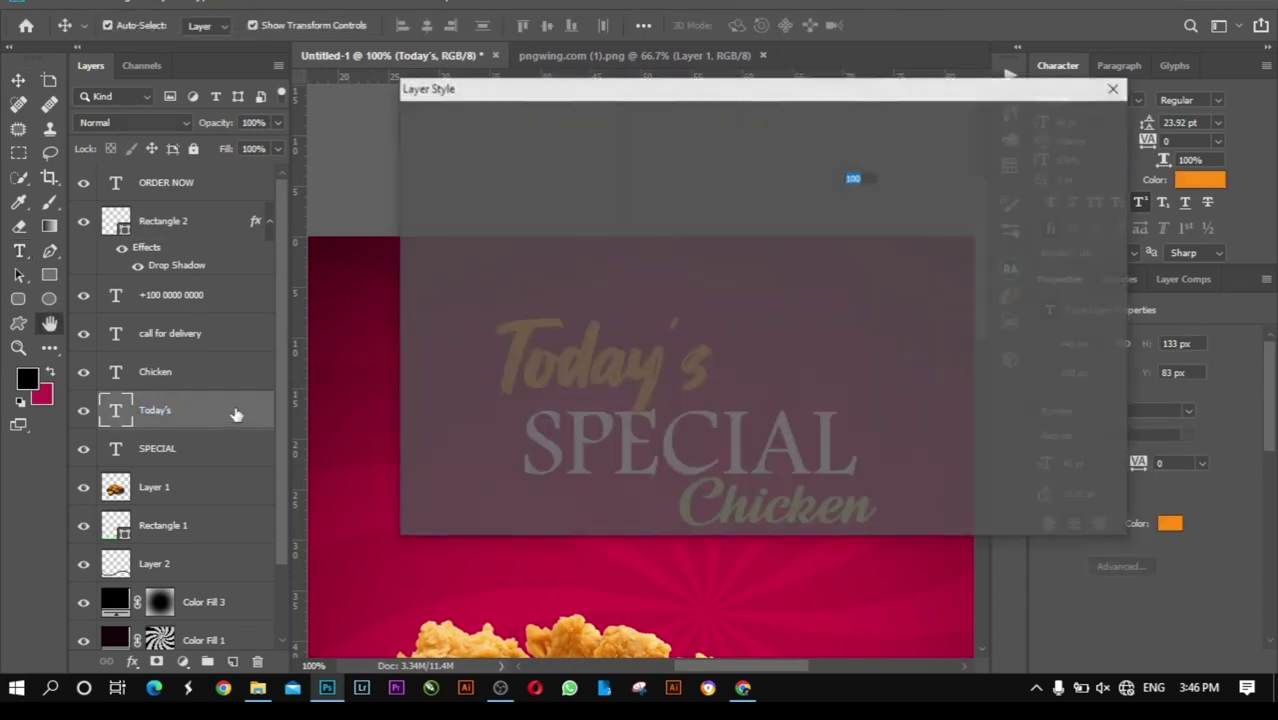
{"action": "left_click_drag", "start_coordinate": [430, 175], "coordinate": [793, 146]}
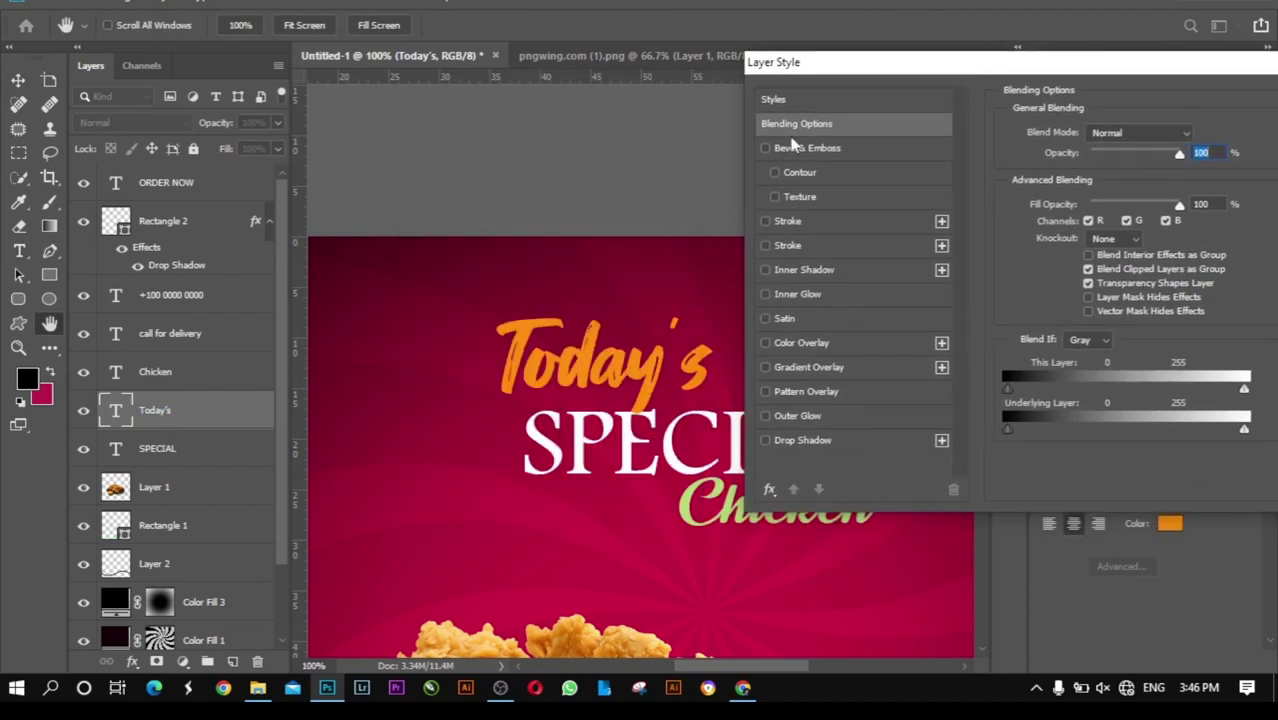
Step: Add Bevel & Emboss to Today's, settling on Inner Bevel with depth 324
{"action": "left_click", "coordinate": [768, 148]}
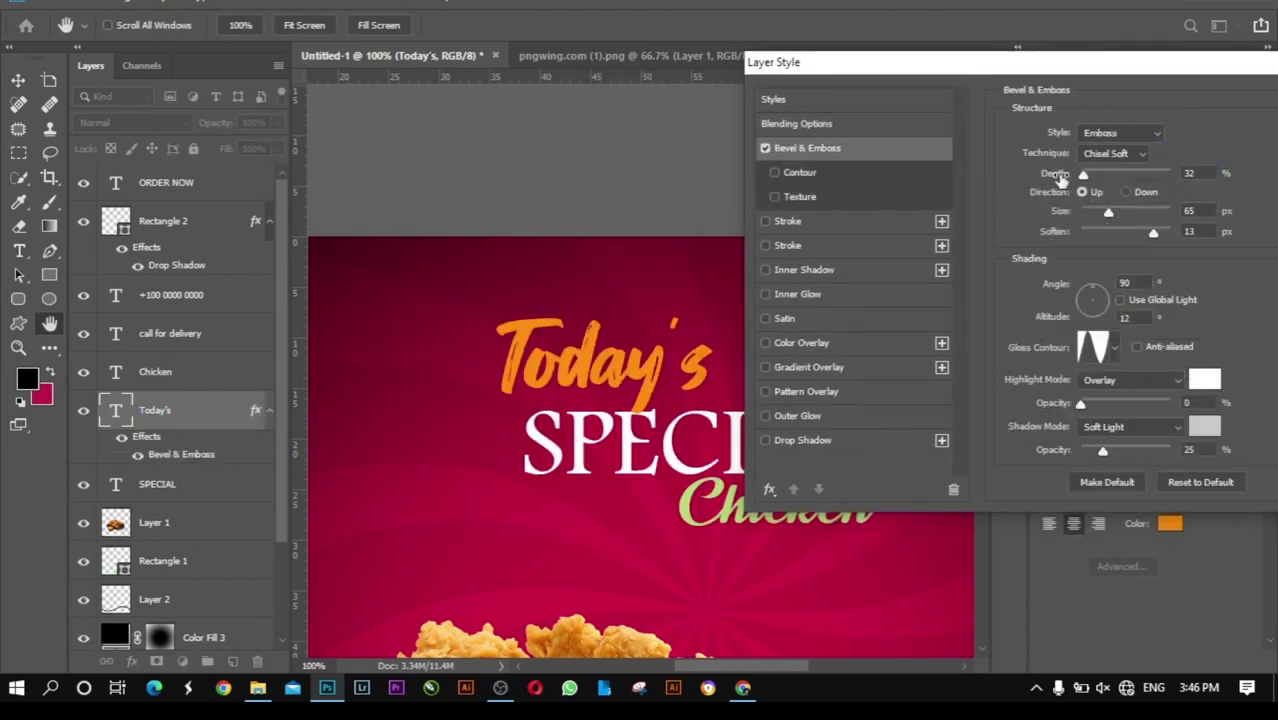
{"action": "mouse_move", "coordinate": [1129, 178]}
{"action": "left_mouse_down"}
{"action": "mouse_move", "coordinate": [1080, 178]}
{"action": "mouse_move", "coordinate": [1106, 176]}
{"action": "mouse_move", "coordinate": [1110, 240]}
{"action": "left_mouse_up"}
{"action": "left_click", "coordinate": [1125, 135]}
{"action": "left_click", "coordinate": [1124, 162]}
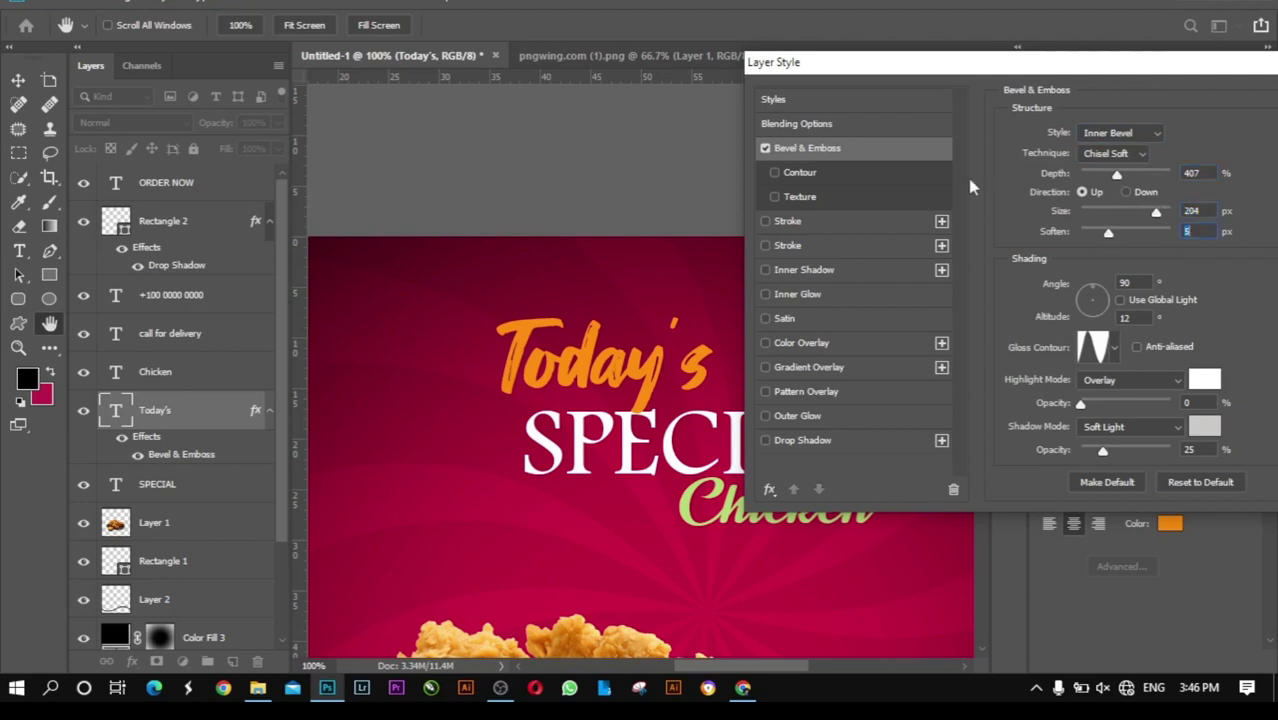
{"action": "left_click", "coordinate": [1123, 135]}
{"action": "left_click", "coordinate": [1102, 190]}
{"action": "left_click", "coordinate": [1118, 133]}
{"action": "left_click", "coordinate": [1105, 207]}
{"action": "left_click_drag", "start_coordinate": [1117, 176], "coordinate": [1105, 176]}
{"action": "left_click", "coordinate": [1110, 136]}
{"action": "left_click", "coordinate": [1118, 134]}
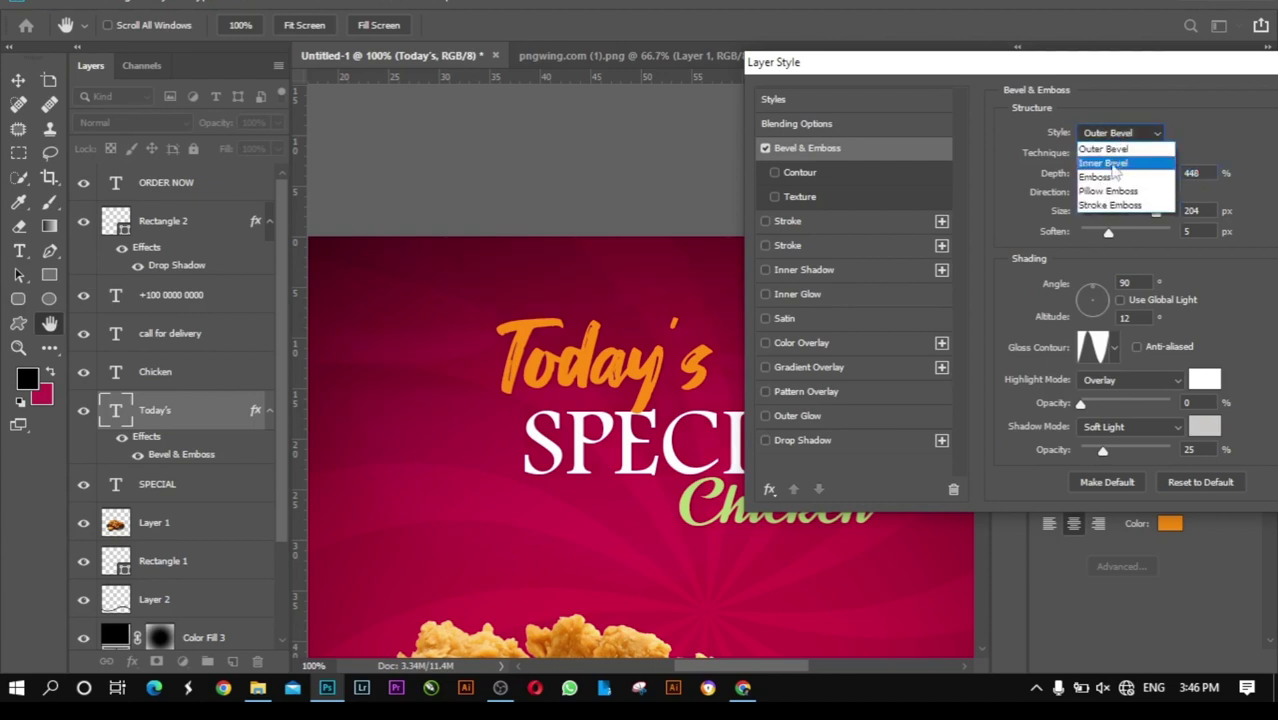
{"action": "left_click", "coordinate": [1112, 163]}
{"action": "left_click_drag", "start_coordinate": [1124, 176], "coordinate": [1109, 178]}
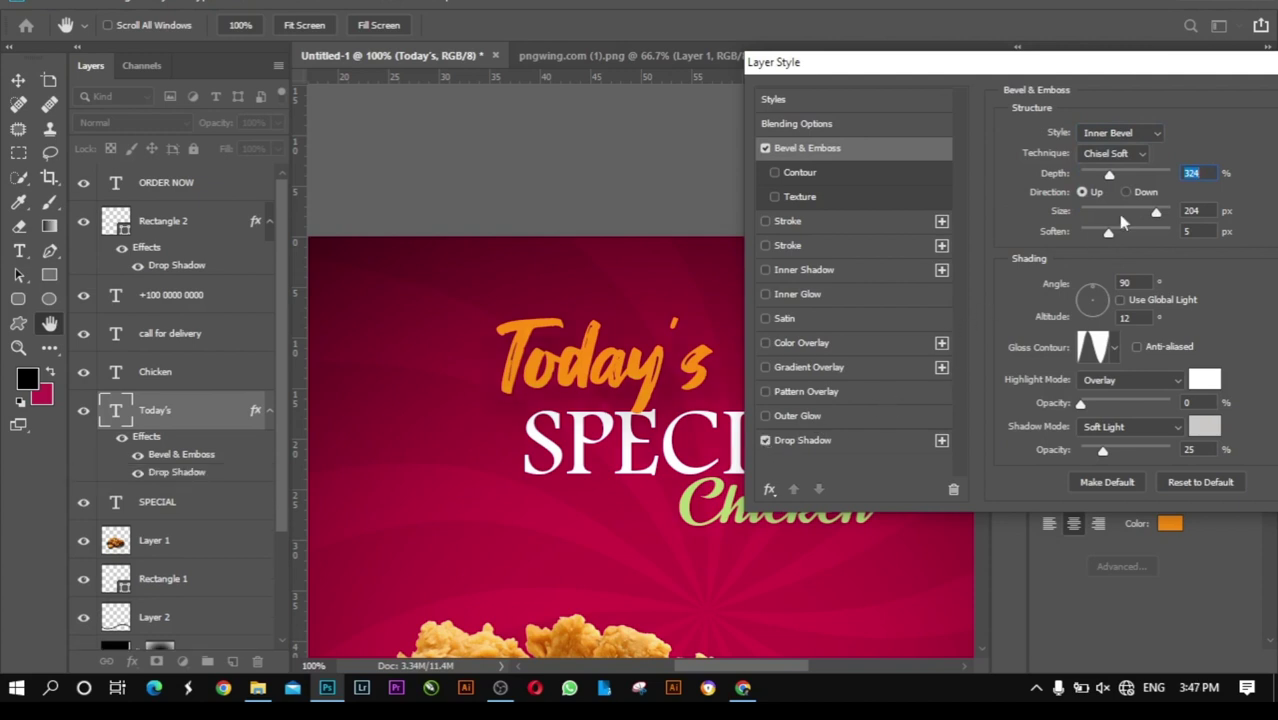
Step: Apply Today's effects, shift the green wave to the right edge, and draw a text box left of the plate
{"action": "left_click", "coordinate": [1095, 120]}
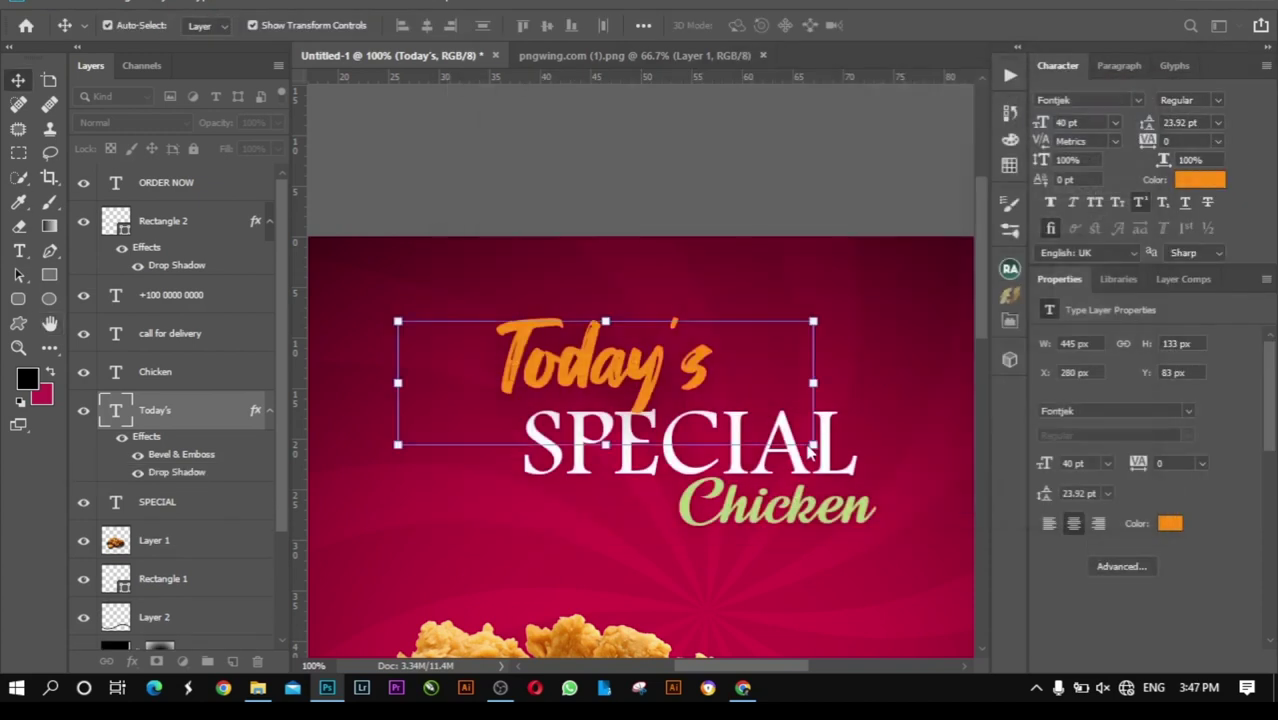
{"action": "left_click", "coordinate": [790, 558]}
{"action": "key", "text": "ctrl+minus"}
{"action": "key", "text": "ctrl+minus"}
{"action": "left_click", "coordinate": [790, 566]}
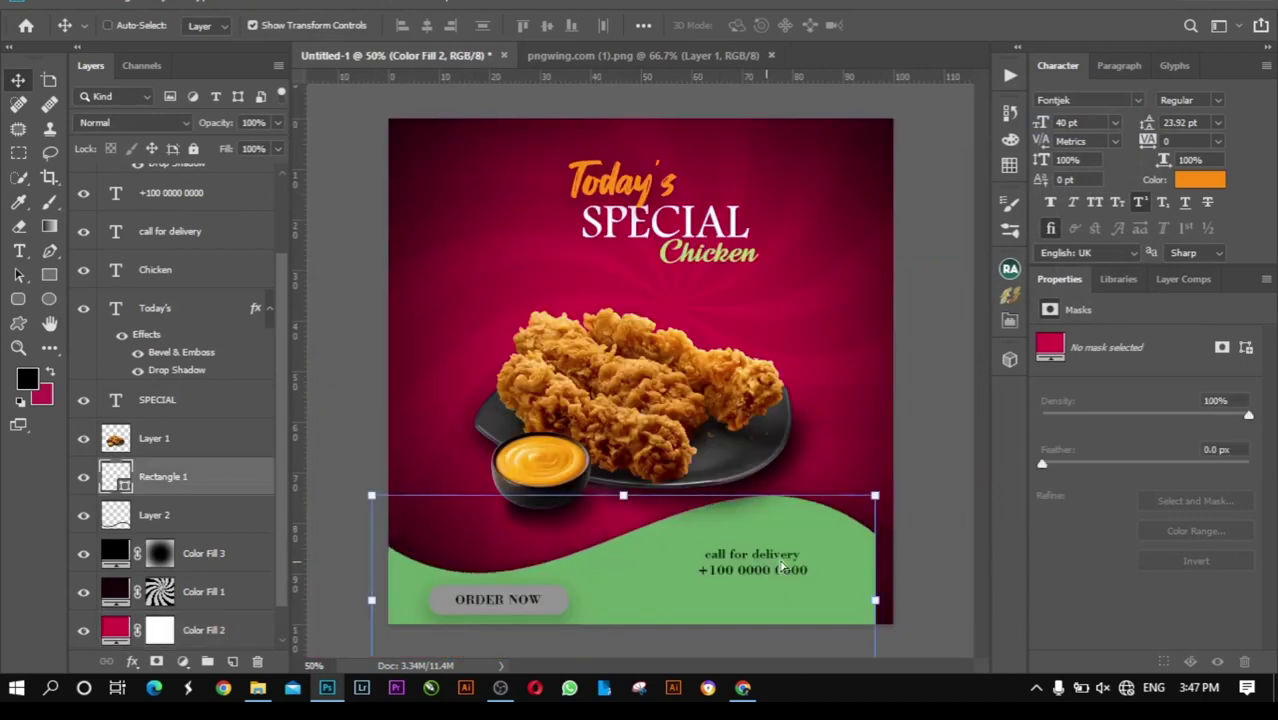
{"action": "left_click_drag", "start_coordinate": [797, 557], "coordinate": [814, 560]}
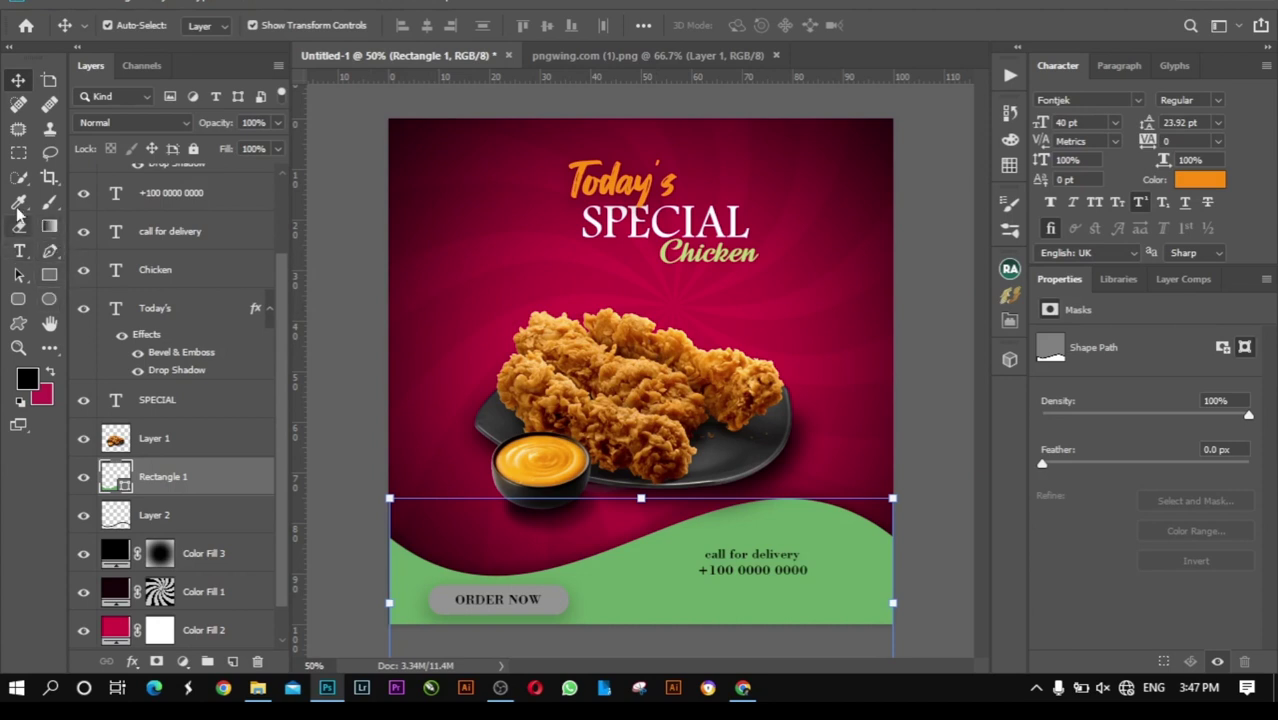
{"action": "left_click", "coordinate": [19, 250]}
{"action": "left_click_drag", "start_coordinate": [428, 238], "coordinate": [519, 320]}
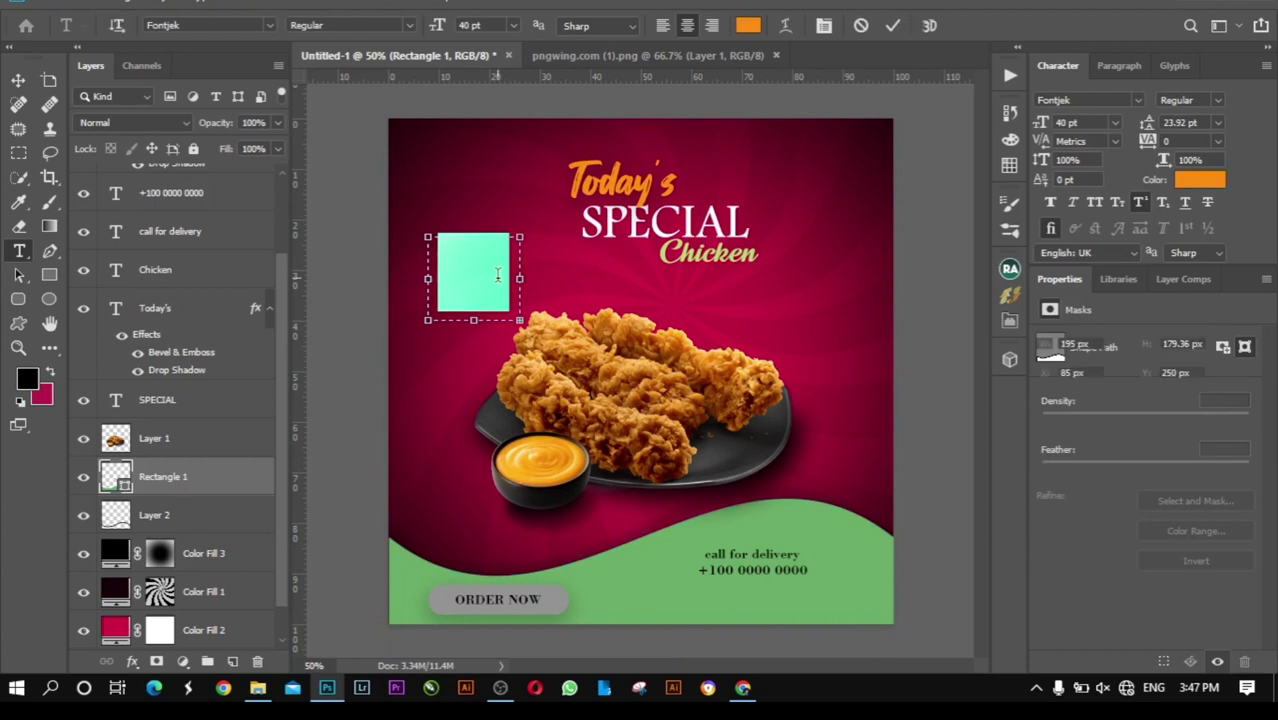
Step: Replace the placeholder with the label text '15%' and 'Discount' on two lines
{"action": "key", "text": "BackSpace"}
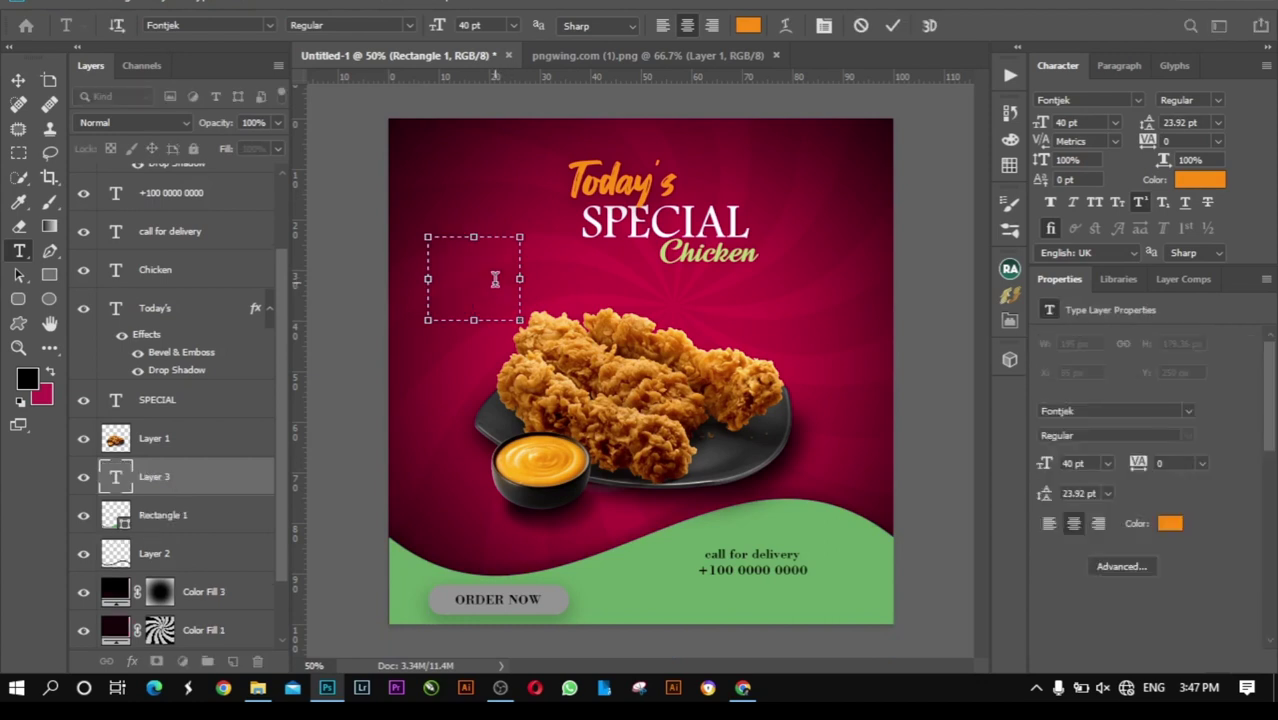
{"action": "type", "text": "2"}
{"action": "type", "text": "5"}
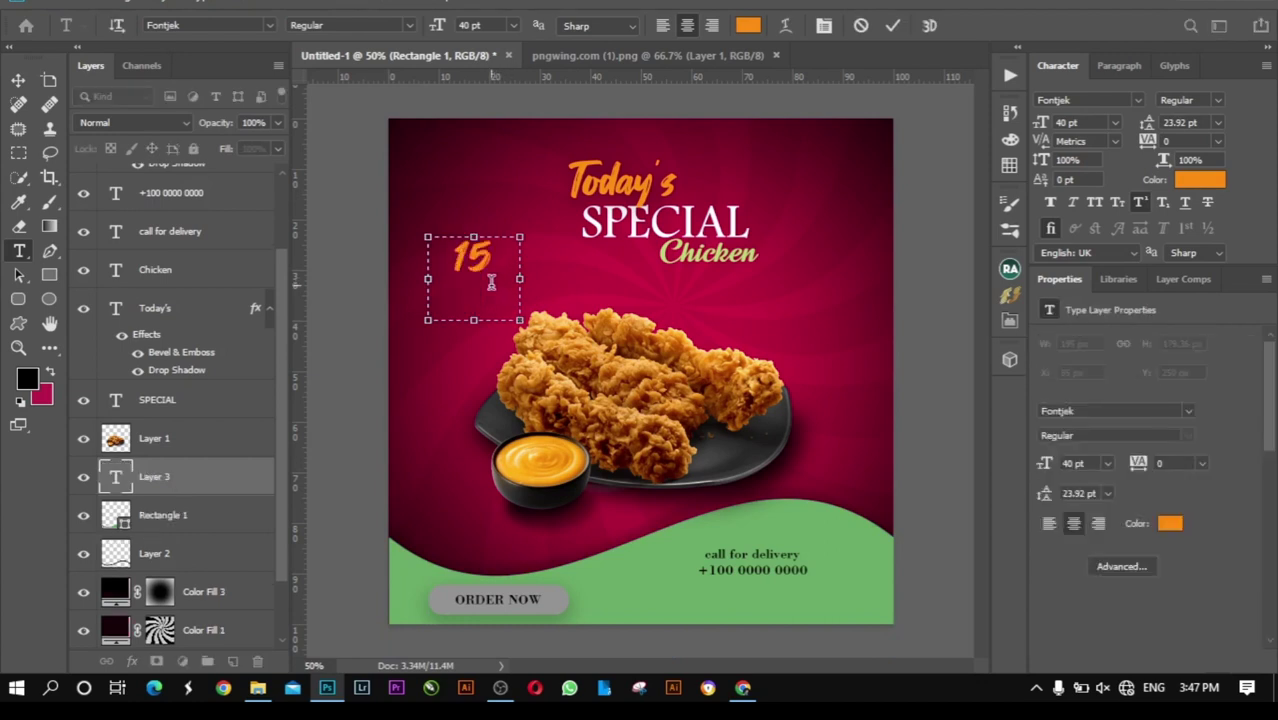
{"action": "type", "text": "%"}
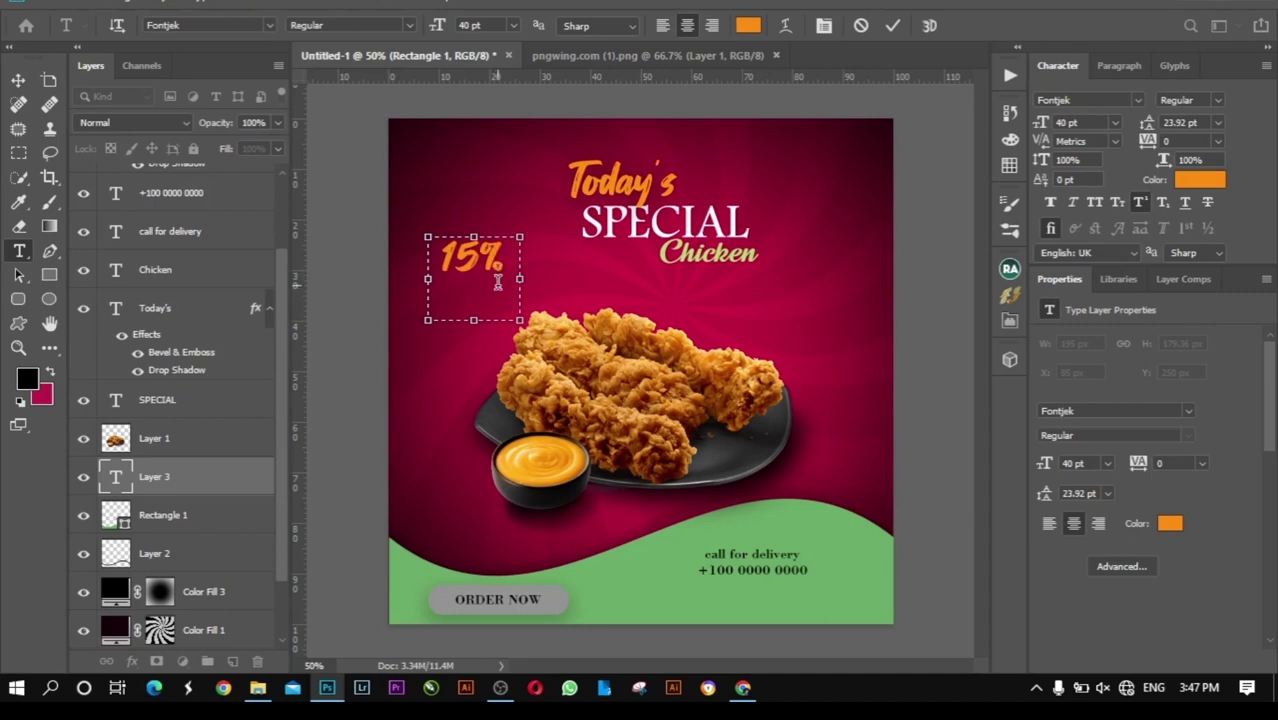
{"action": "left_click_drag", "start_coordinate": [514, 284], "coordinate": [799, 280]}
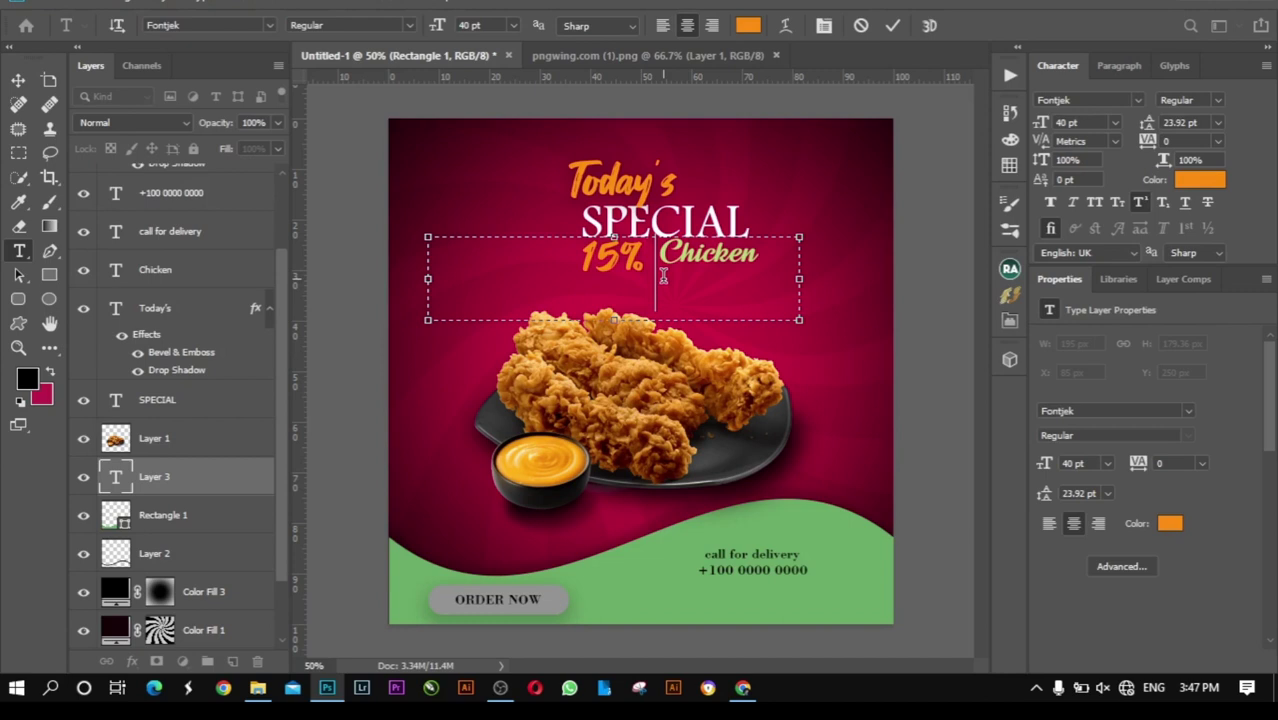
{"action": "type", "text": "Di"}
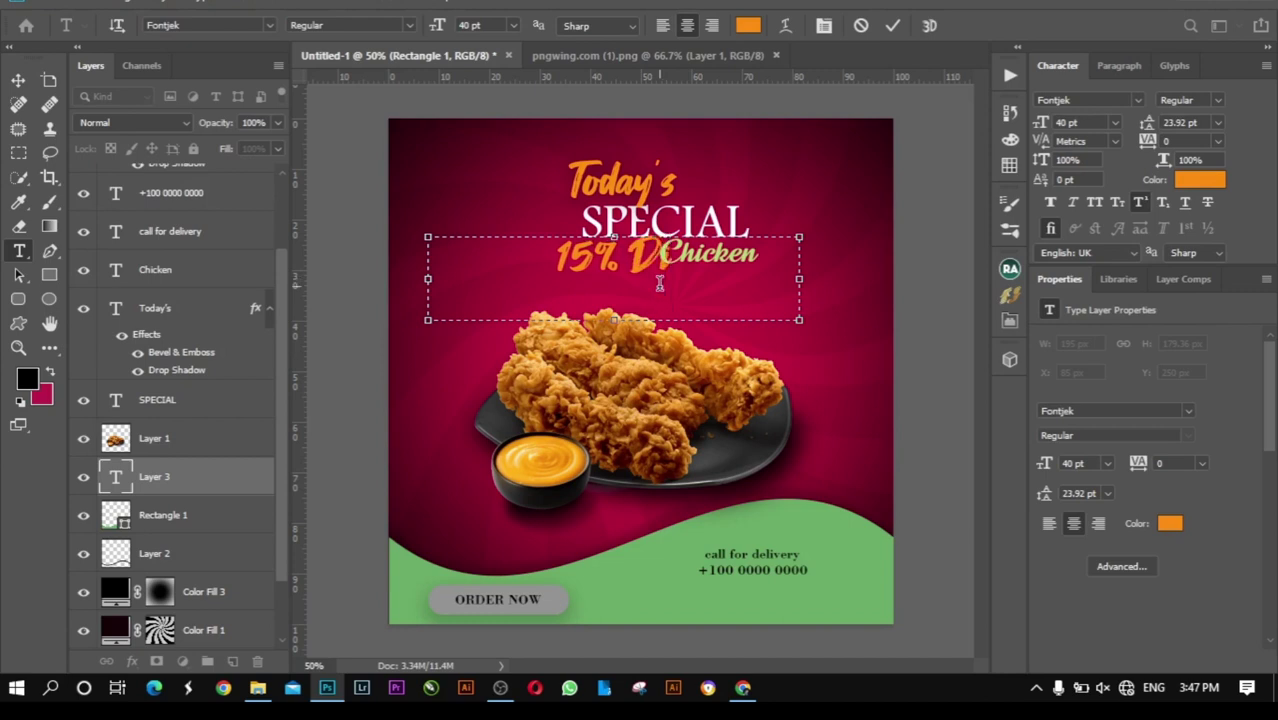
{"action": "type", "text": "scount"}
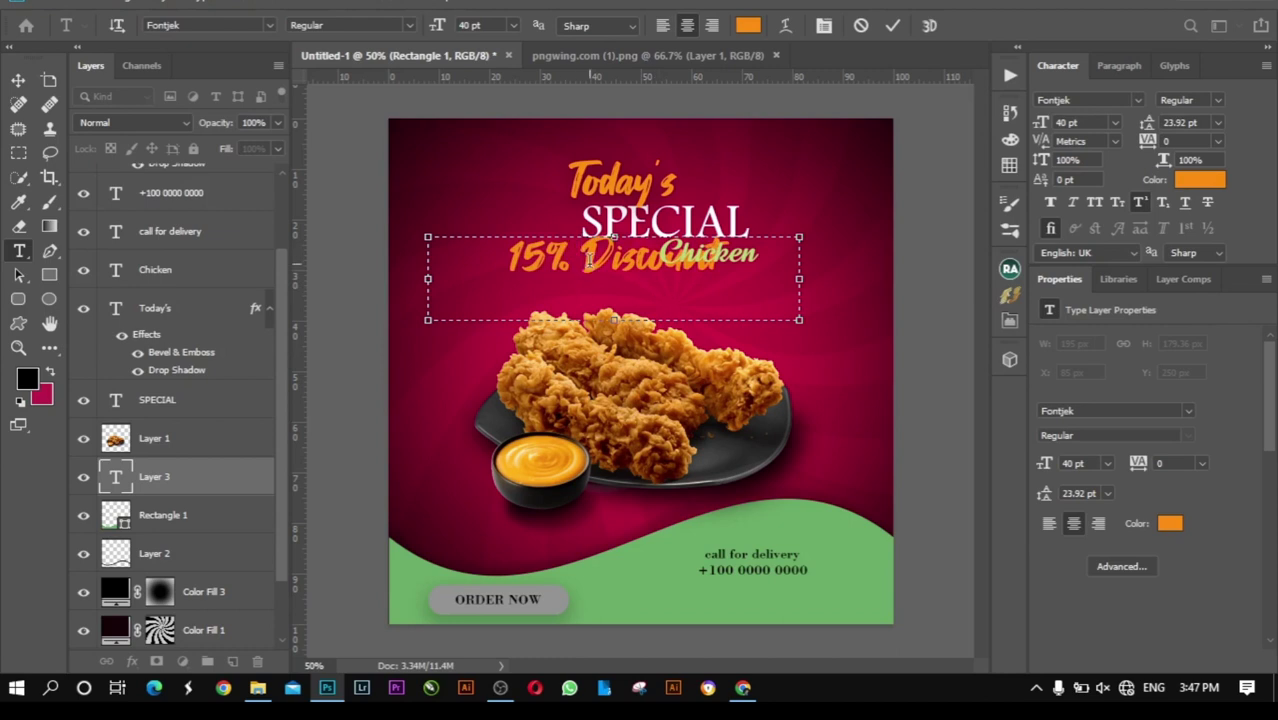
{"action": "key", "text": "BackSpace"}
{"action": "key", "text": "BackSpace"}
{"action": "key", "text": "BackSpace"}
{"action": "key", "text": "Return"}
{"action": "type", "text": "Discount"}
Step: Shrink both label lines to 16 pt, then 12 pt, with auto leading
{"action": "left_click_drag", "start_coordinate": [684, 320], "coordinate": [517, 217]}
{"action": "left_click", "coordinate": [513, 25]}
{"action": "left_click", "coordinate": [494, 171]}
{"action": "left_click", "coordinate": [513, 25]}
{"action": "left_click", "coordinate": [509, 134]}
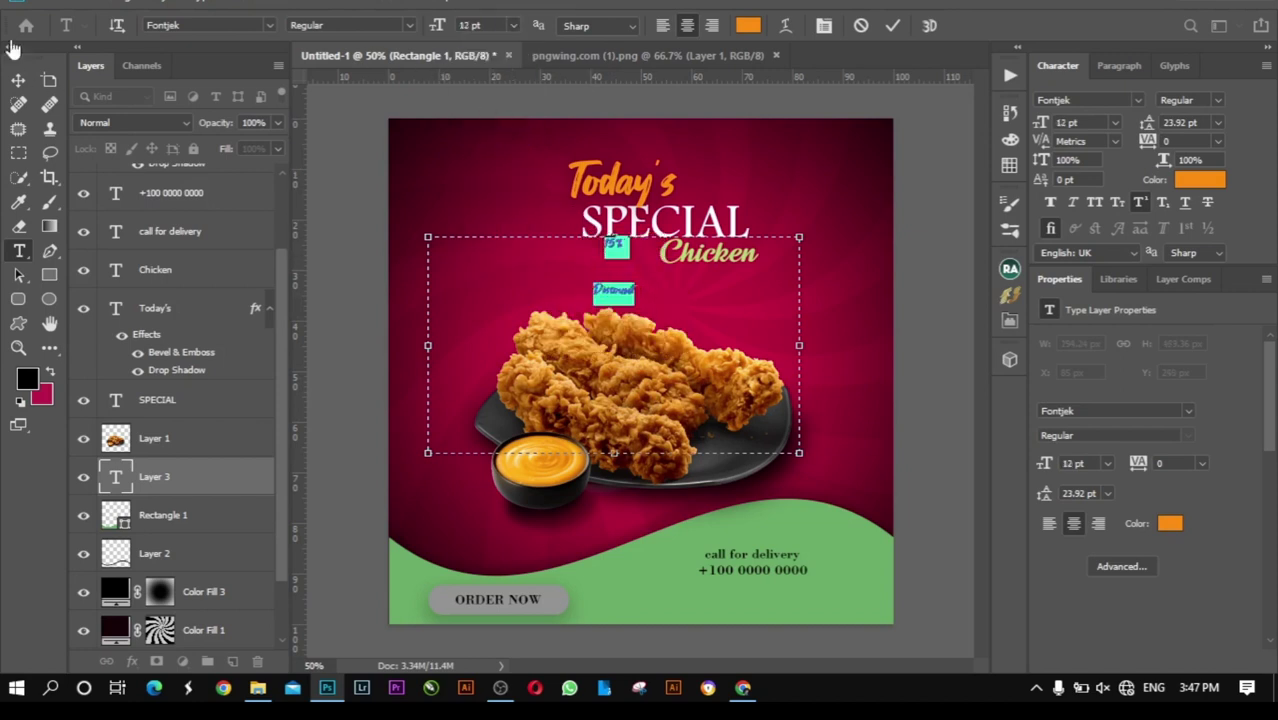
{"action": "left_click", "coordinate": [1218, 122]}
{"action": "left_click", "coordinate": [1180, 142]}
{"action": "left_click", "coordinate": [18, 80]}
Step: Reposition the label, then set it to 24 pt with 10 pt leading and commit
{"action": "mouse_move", "coordinate": [688, 292]}
{"action": "left_mouse_down"}
{"action": "mouse_move", "coordinate": [576, 256]}
{"action": "mouse_move", "coordinate": [483, 307]}
{"action": "left_mouse_up"}
{"action": "left_click", "coordinate": [615, 272], "text": "ctrl"}
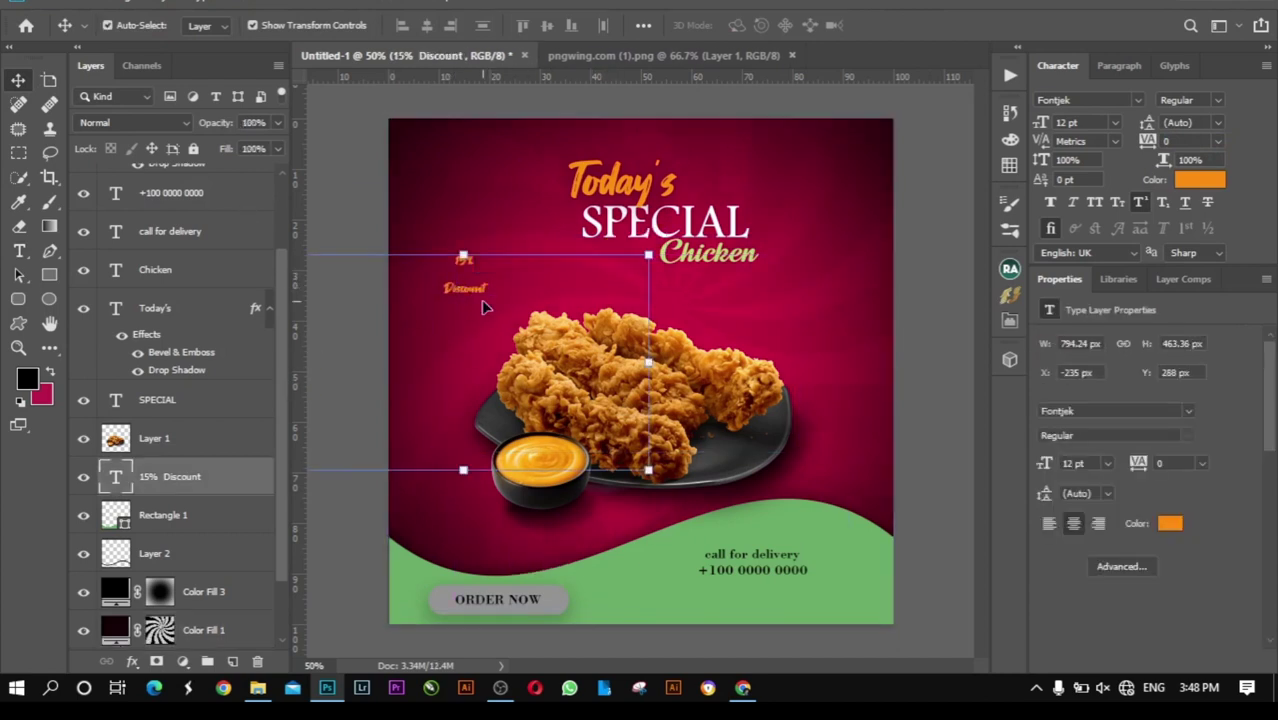
{"action": "mouse_move", "coordinate": [479, 374]}
{"action": "left_mouse_down"}
{"action": "mouse_move", "coordinate": [447, 287]}
{"action": "mouse_move", "coordinate": [480, 268]}
{"action": "left_mouse_up"}
{"action": "double_click", "coordinate": [480, 268]}
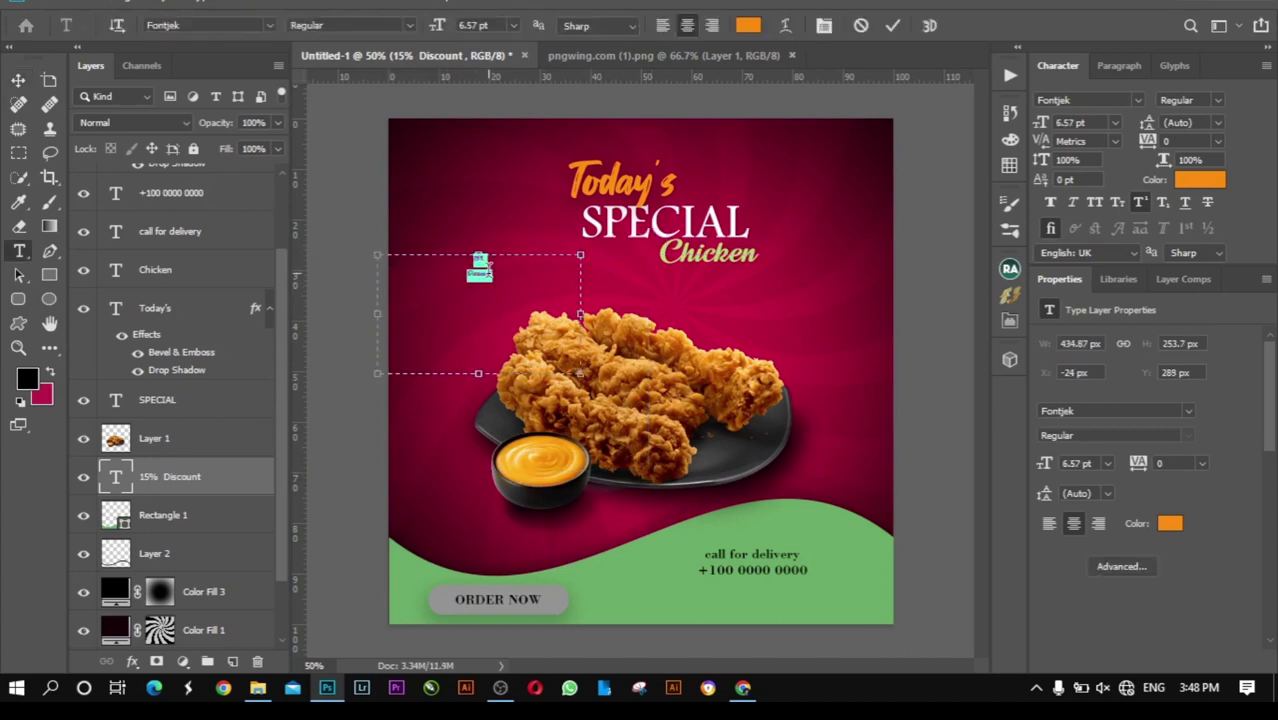
{"action": "left_click", "coordinate": [513, 25]}
{"action": "left_click", "coordinate": [501, 205]}
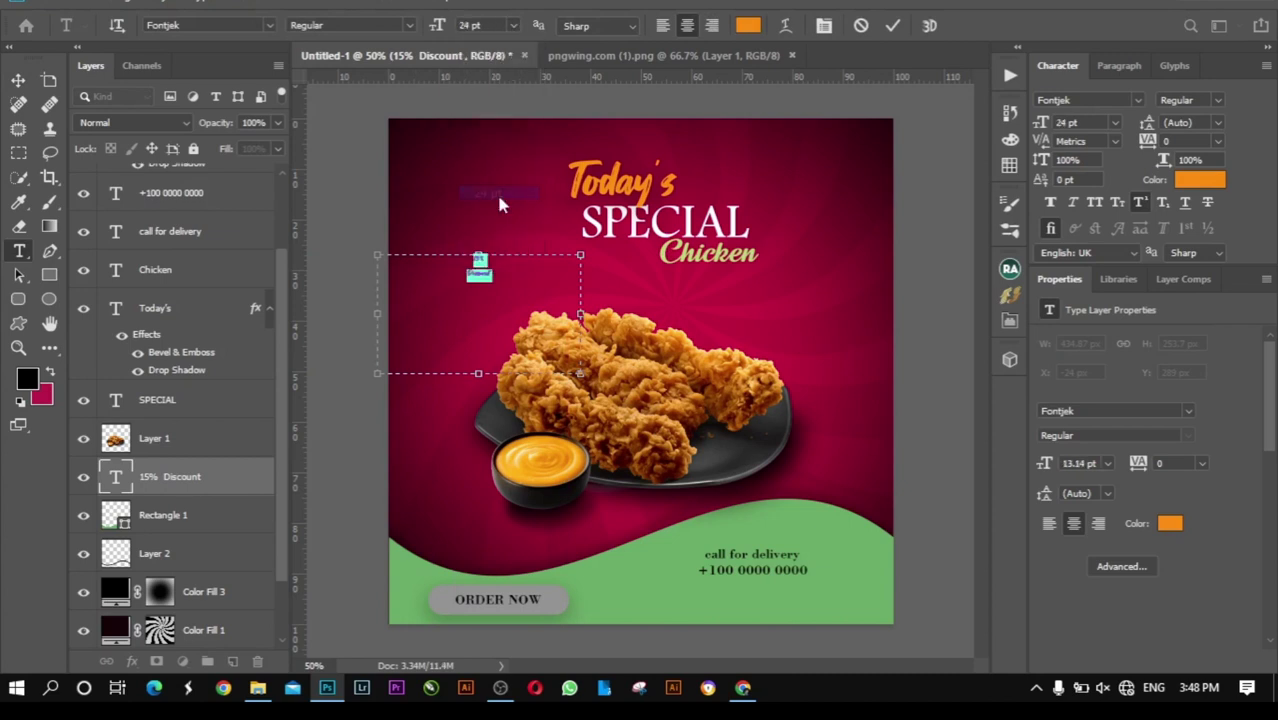
{"action": "left_click", "coordinate": [1217, 122]}
{"action": "left_click", "coordinate": [1195, 174]}
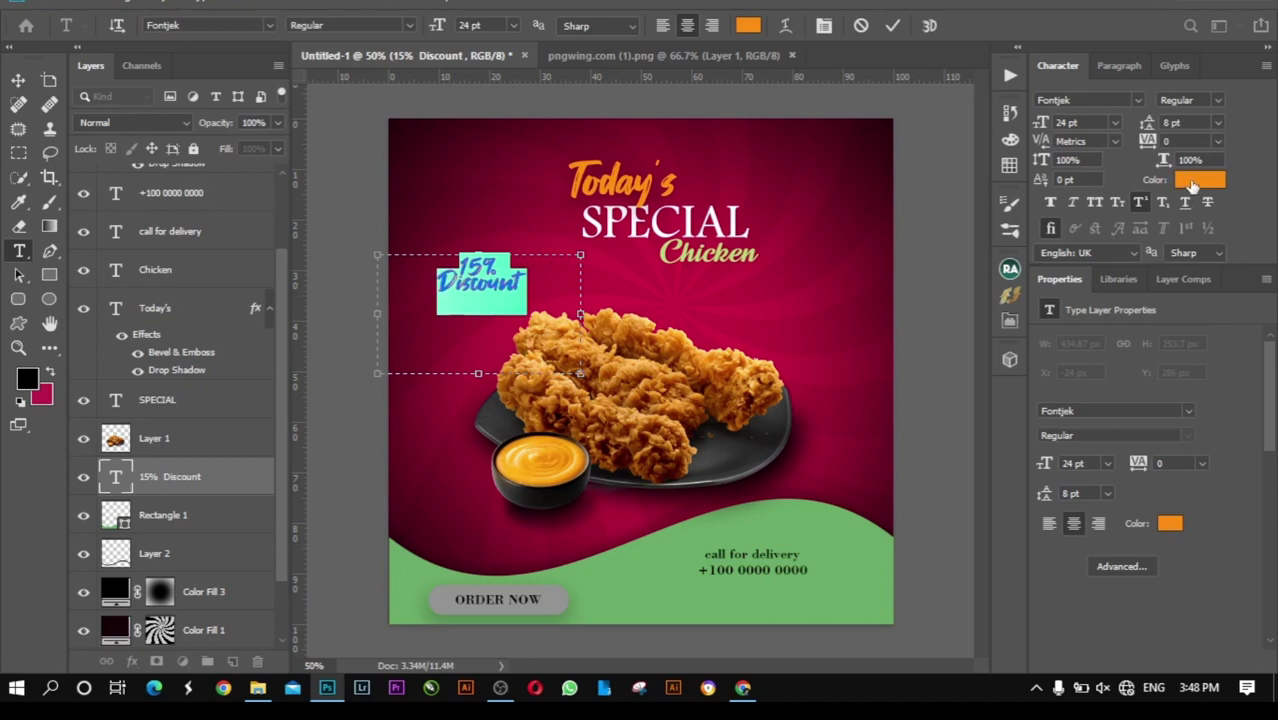
{"action": "left_click", "coordinate": [1217, 122]}
{"action": "left_click", "coordinate": [1200, 205]}
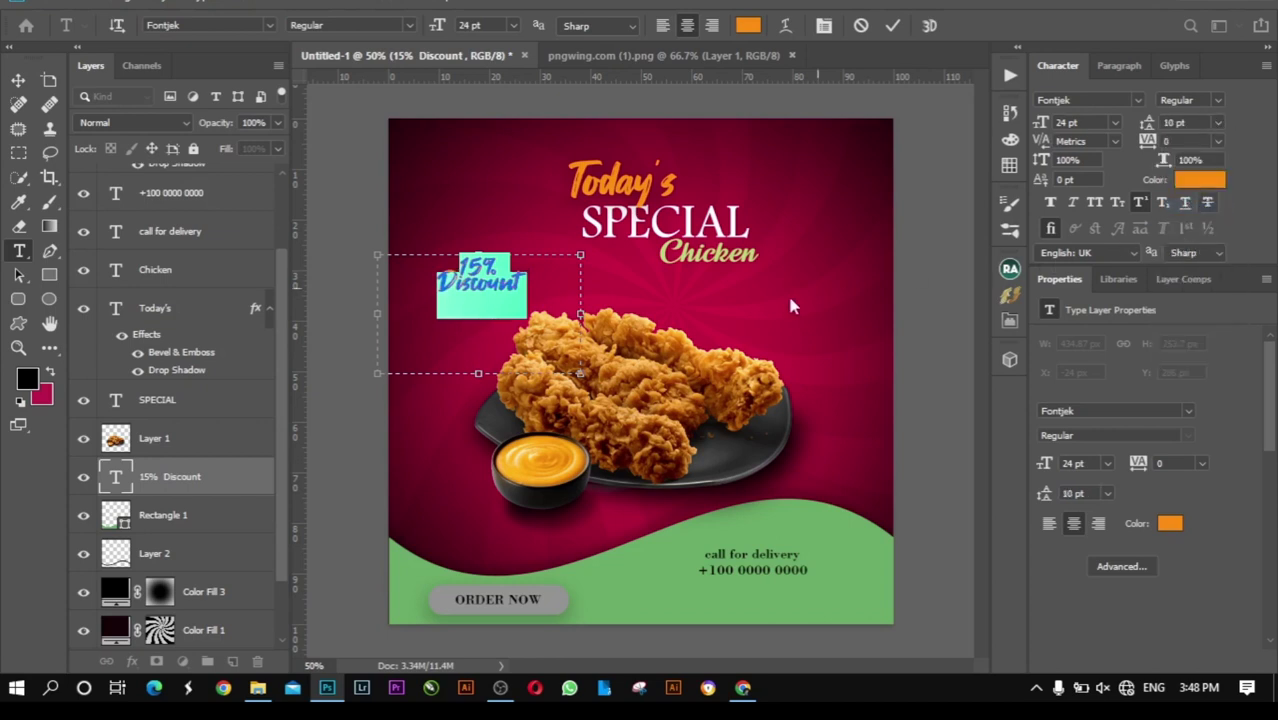
{"action": "left_click", "coordinate": [893, 25]}
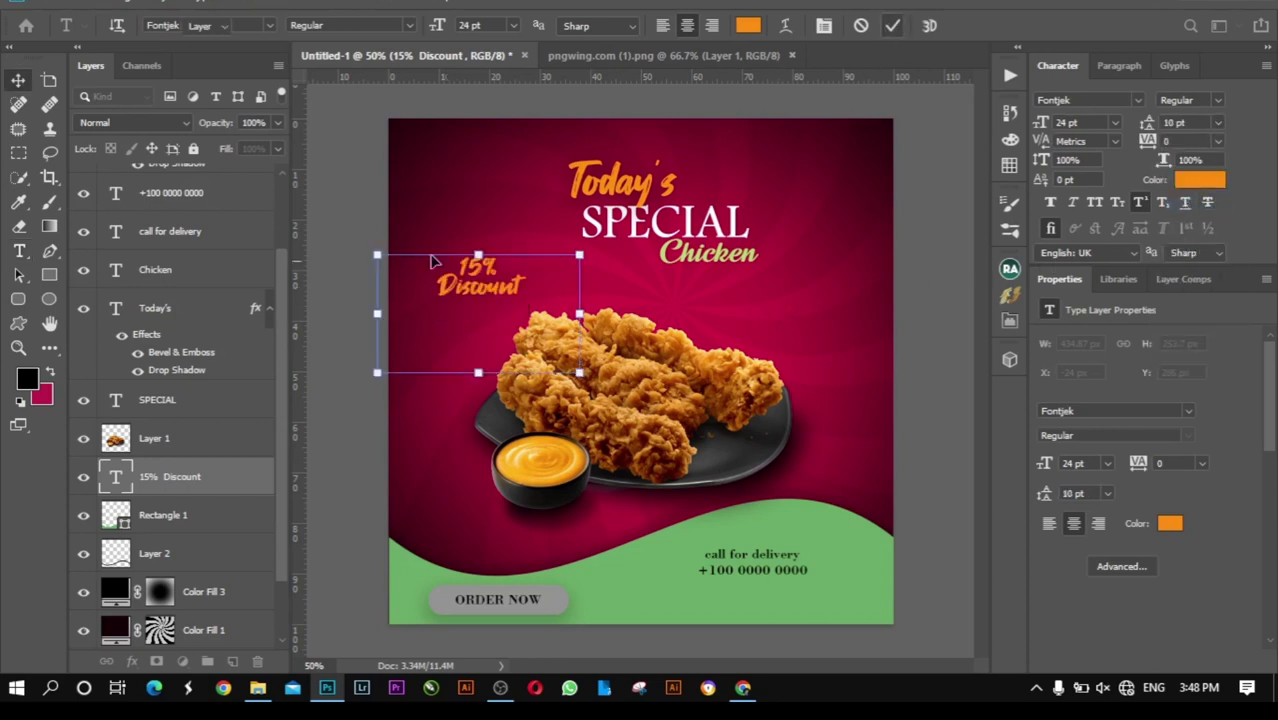
{"action": "left_click", "coordinate": [318, 248]}
Step: Draw a ring custom shape around the '15% Discount' label
{"action": "key", "text": "u"}
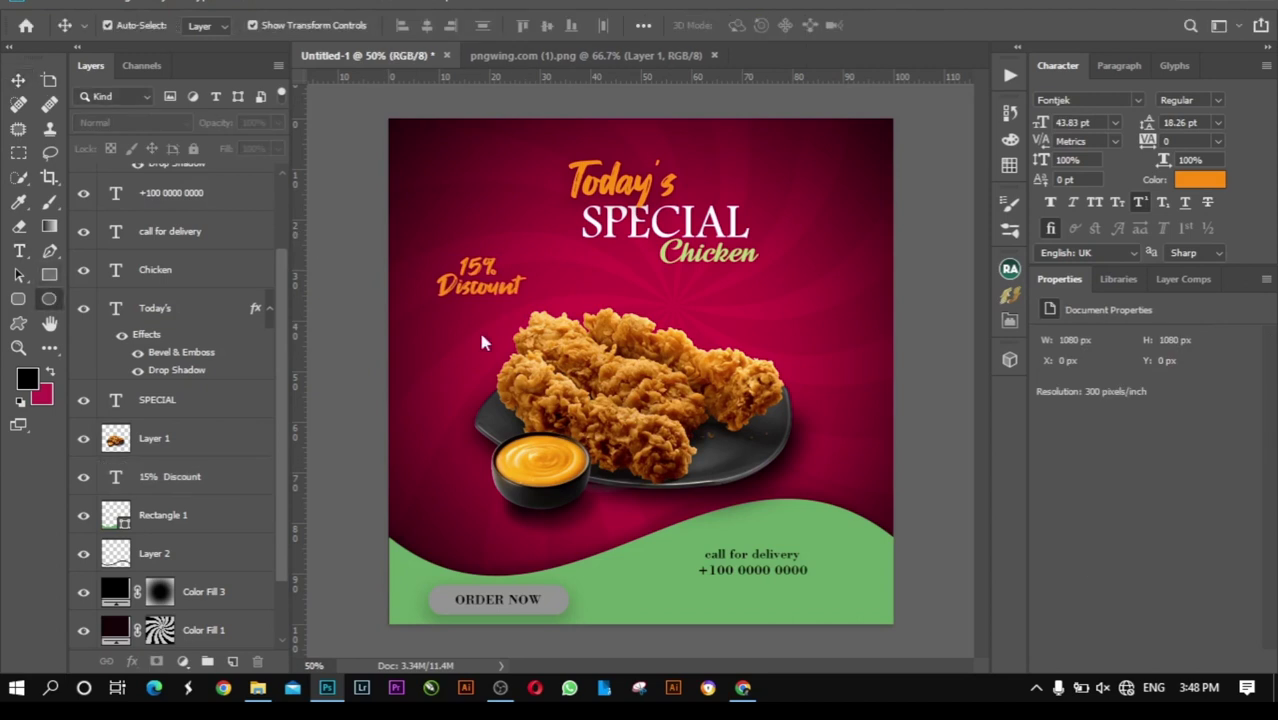
{"action": "left_click", "coordinate": [436, 231]}
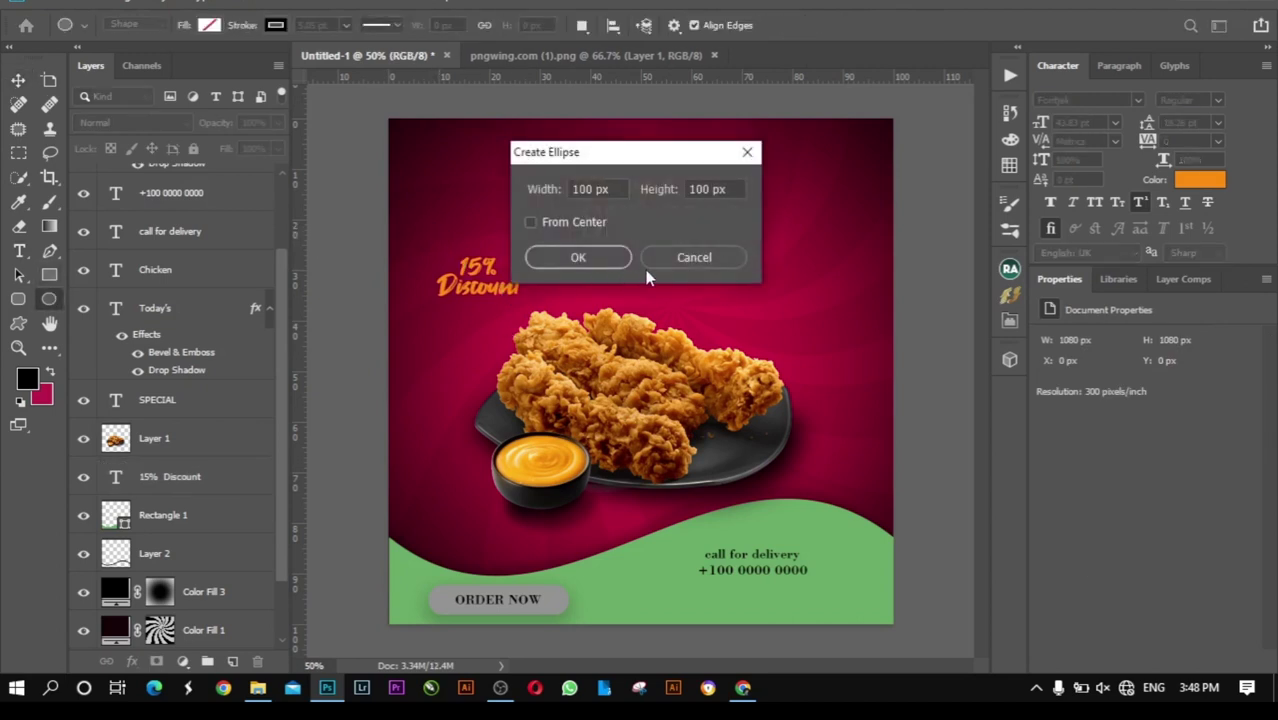
{"action": "left_click", "coordinate": [676, 256]}
{"action": "left_click", "coordinate": [57, 3]}
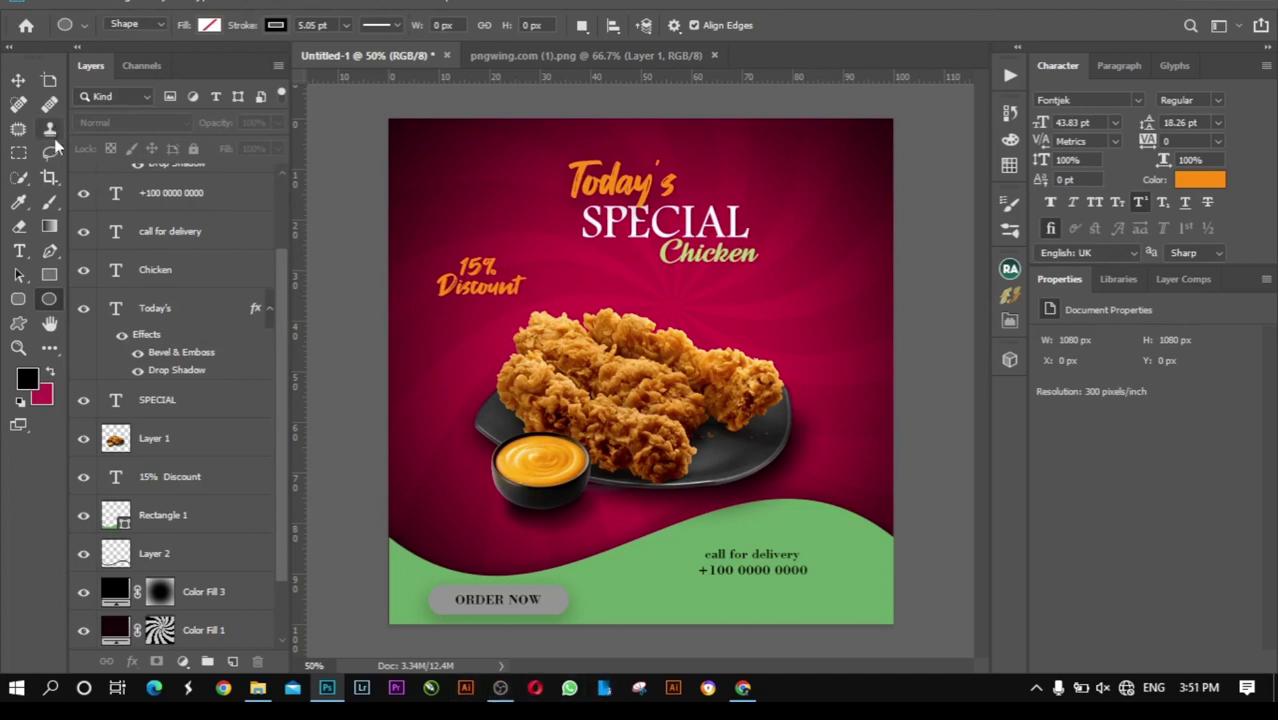
{"action": "left_click", "coordinate": [18, 323]}
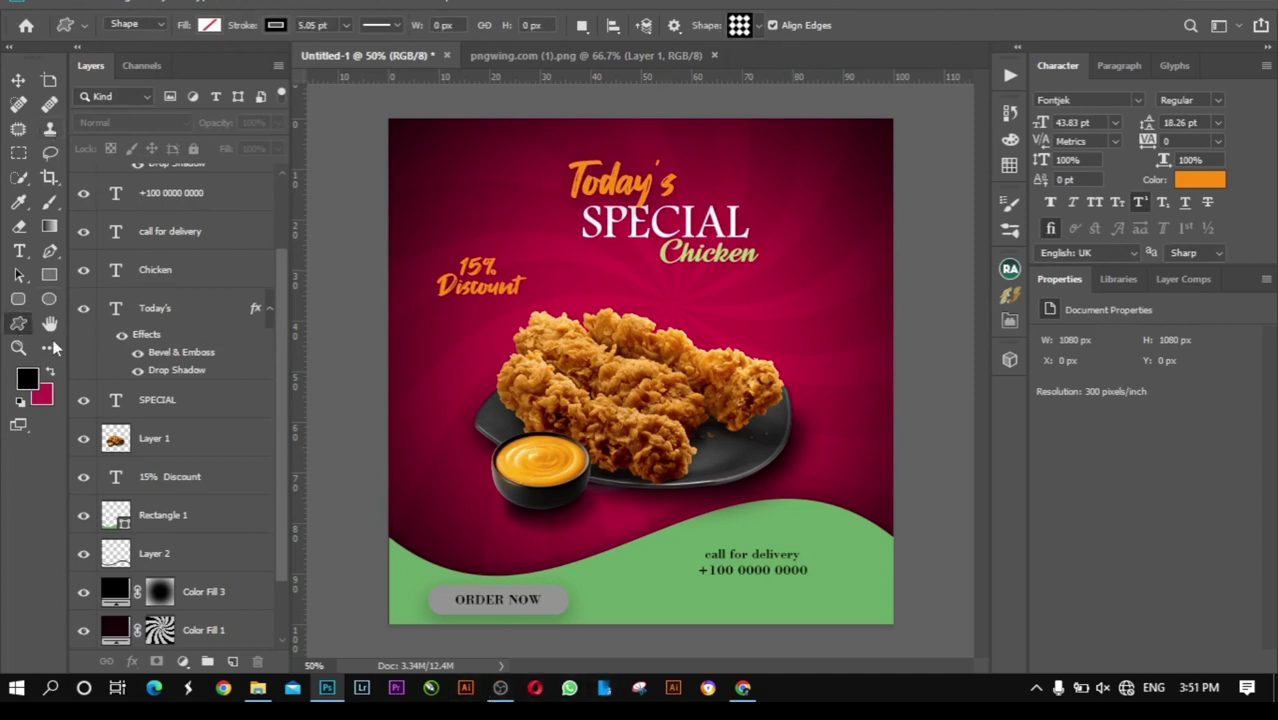
{"action": "left_click", "coordinate": [760, 28]}
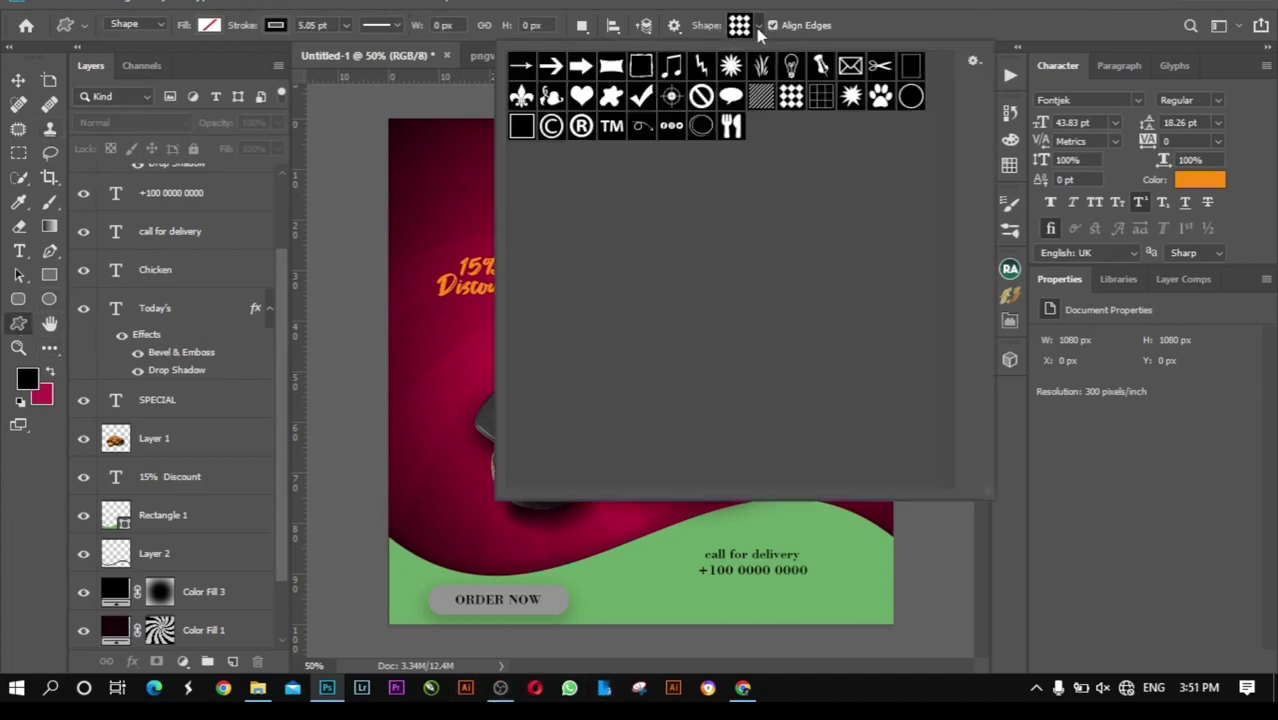
{"action": "left_click", "coordinate": [912, 96]}
{"action": "left_click_drag", "start_coordinate": [437, 237], "coordinate": [546, 327]}
Step: Nudge the ring left with the Move tool to centre it on the label
{"action": "key", "text": "v"}
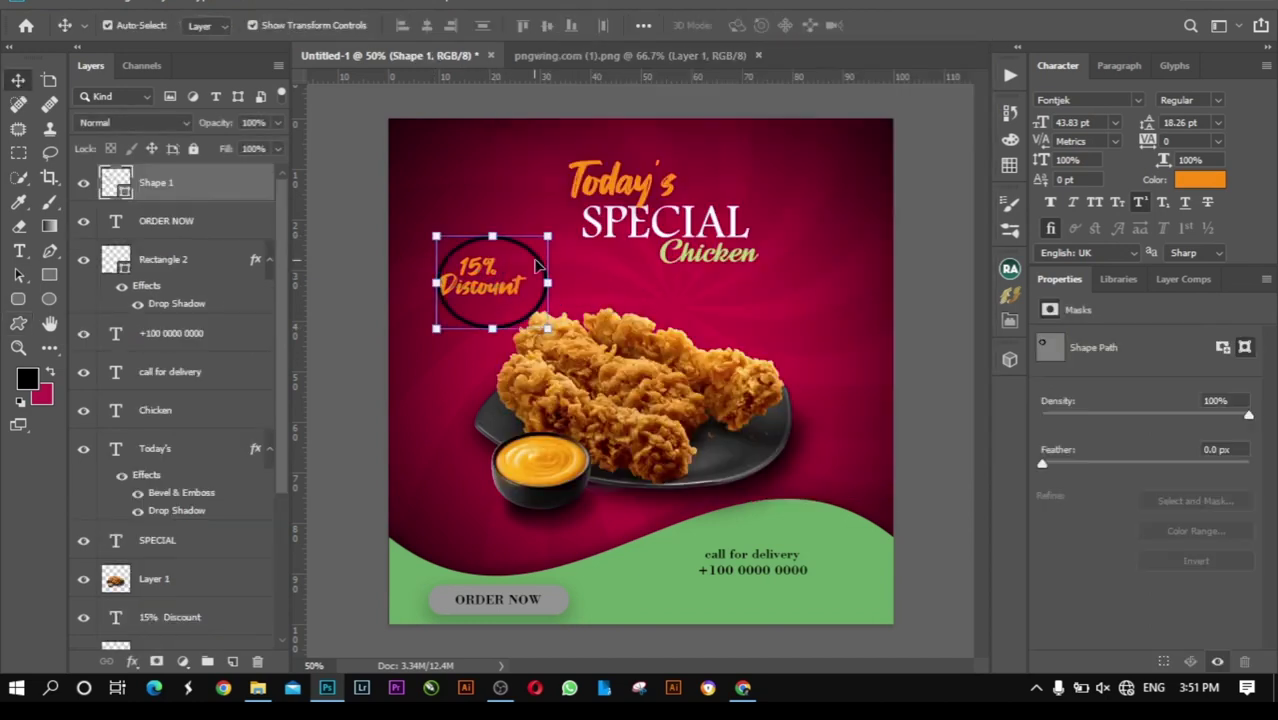
{"action": "left_click", "coordinate": [520, 265]}
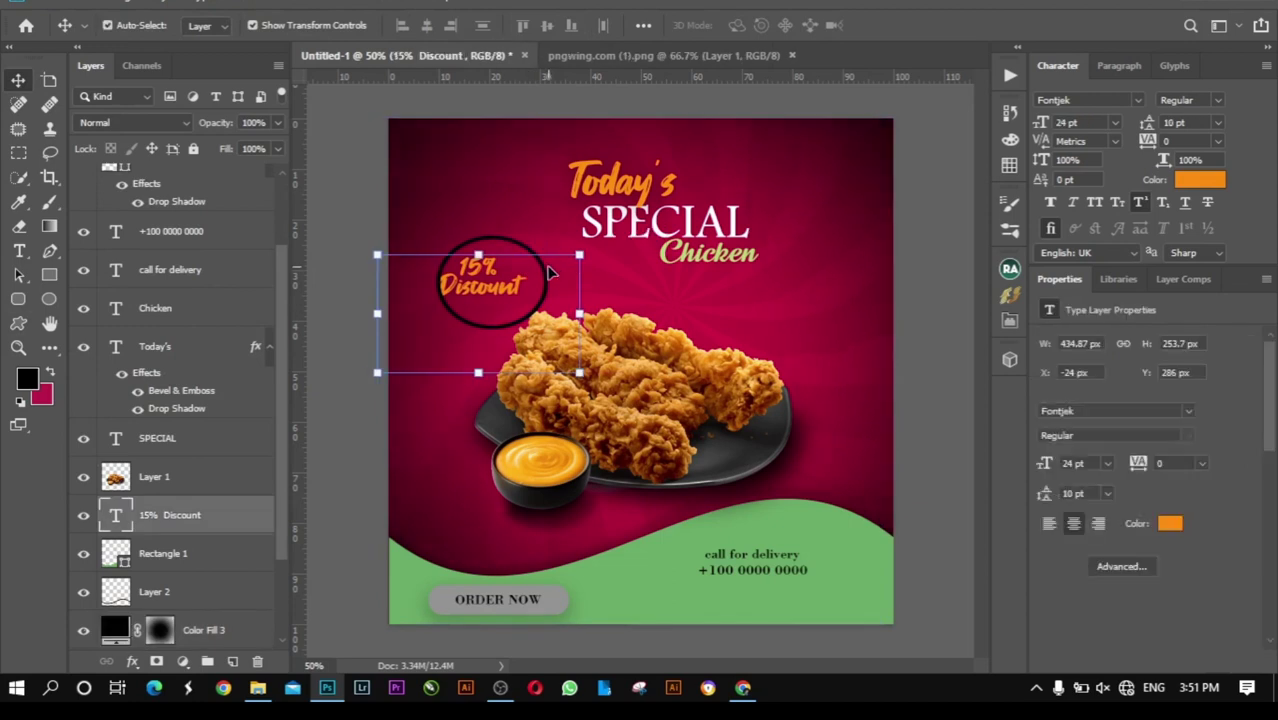
{"action": "left_click", "coordinate": [545, 272]}
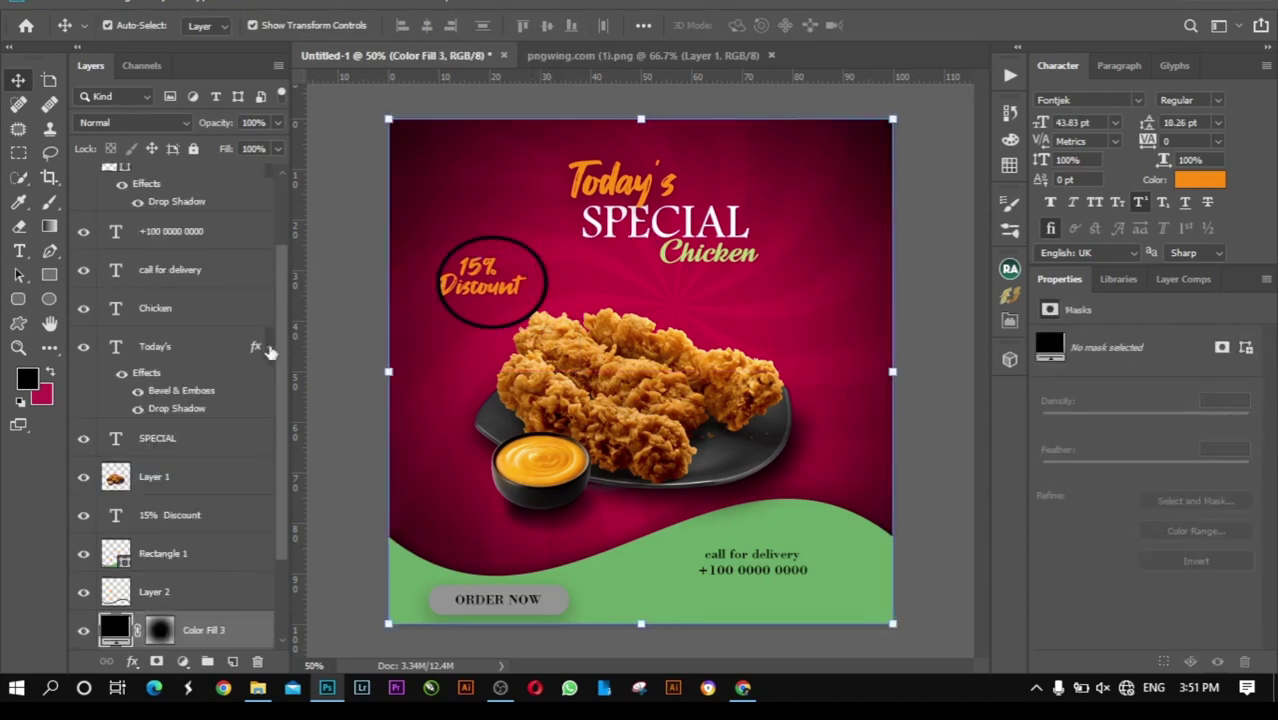
{"action": "left_click_drag", "start_coordinate": [511, 247], "coordinate": [497, 244]}
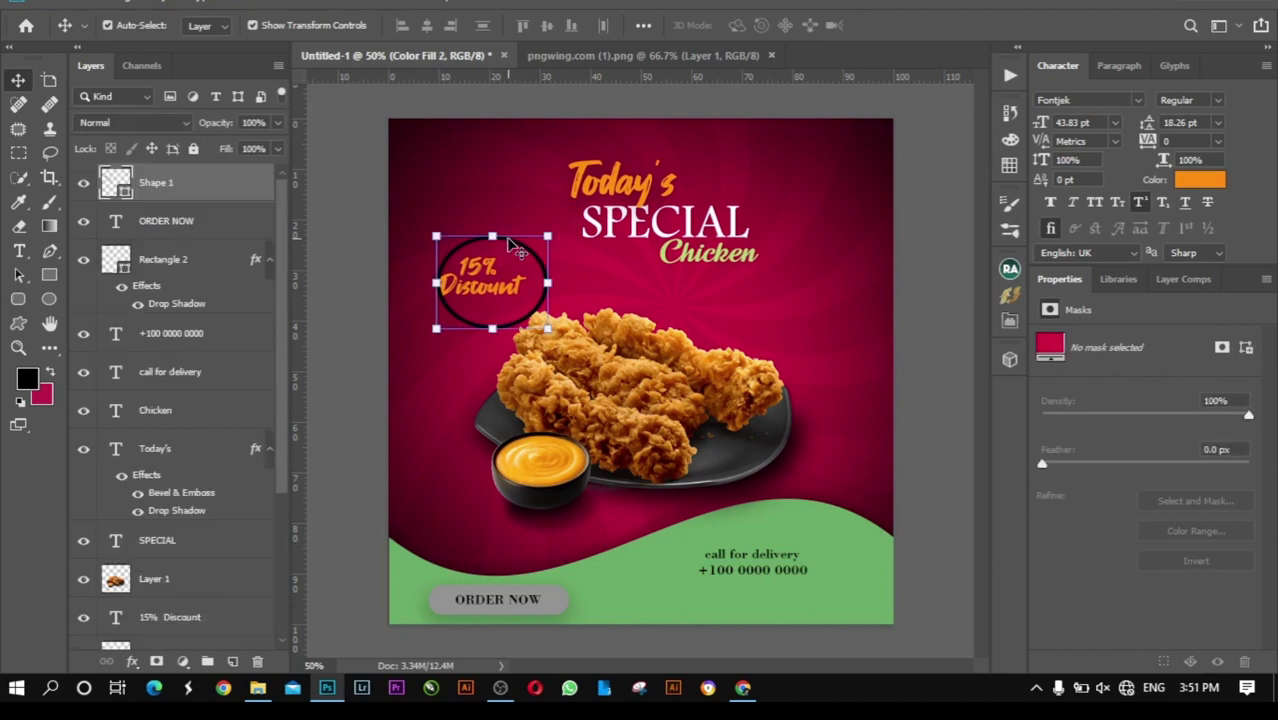
{"action": "left_click", "coordinate": [462, 234]}
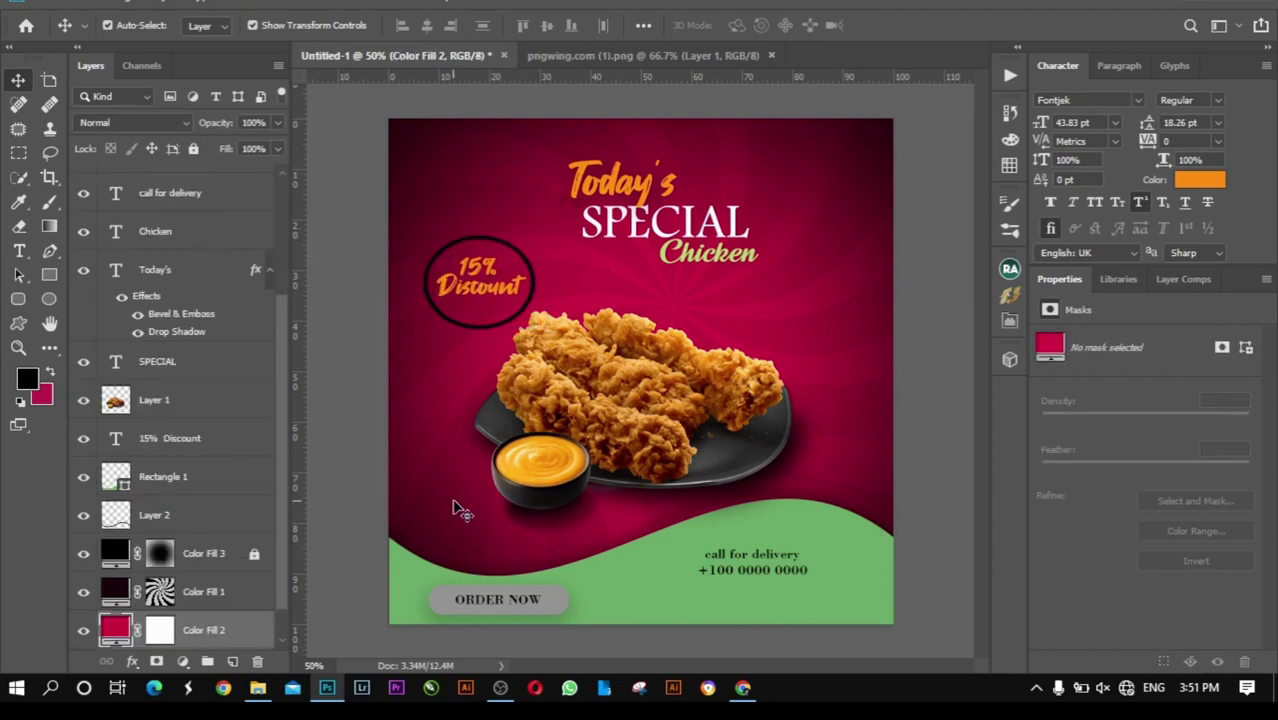
Step: Draw a curved arrow custom shape near the bottom left of the canvas
{"action": "left_click", "coordinate": [18, 323]}
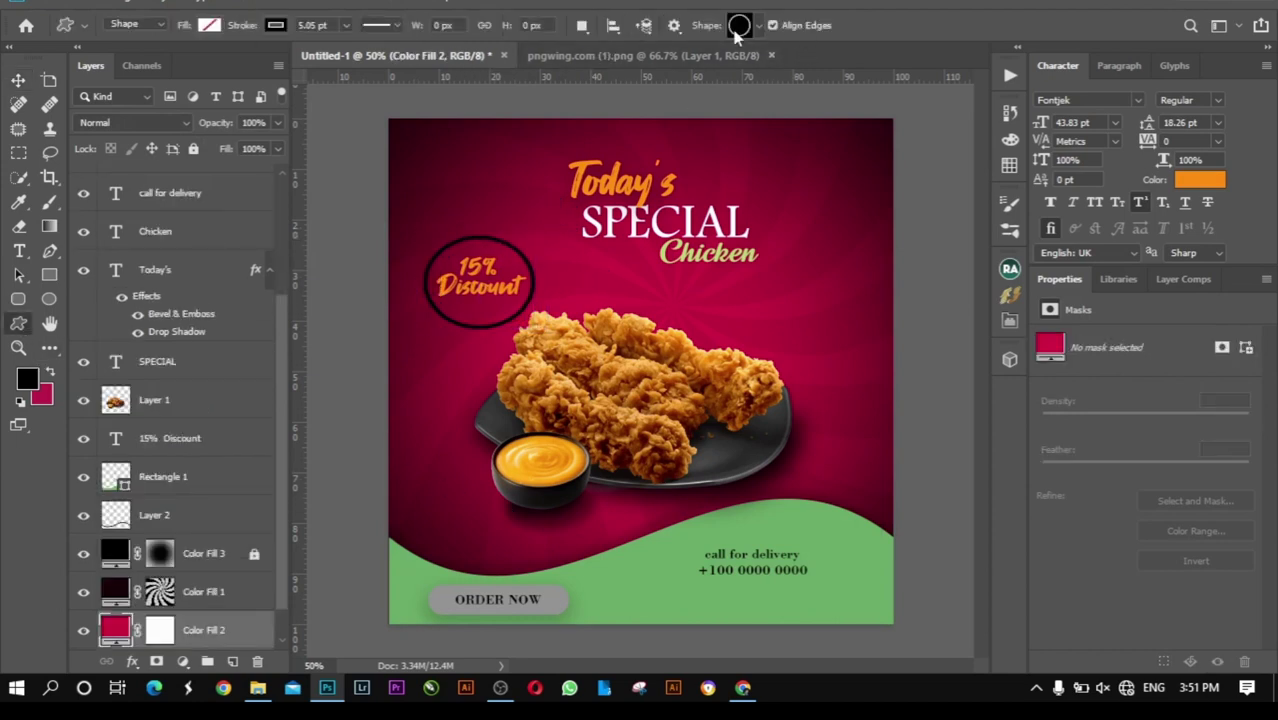
{"action": "left_click", "coordinate": [759, 30]}
{"action": "left_click", "coordinate": [643, 127]}
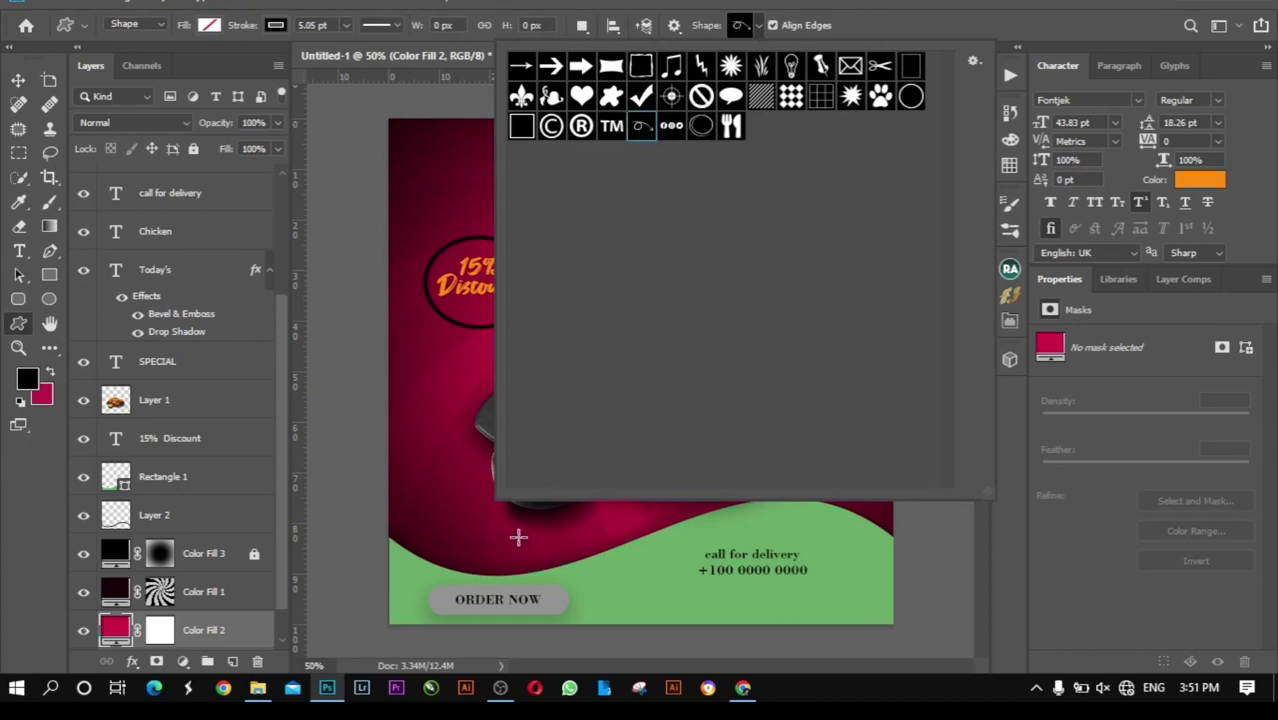
{"action": "left_click", "coordinate": [518, 537]}
{"action": "left_click", "coordinate": [727, 281]}
{"action": "left_click_drag", "start_coordinate": [468, 461], "coordinate": [358, 571]}
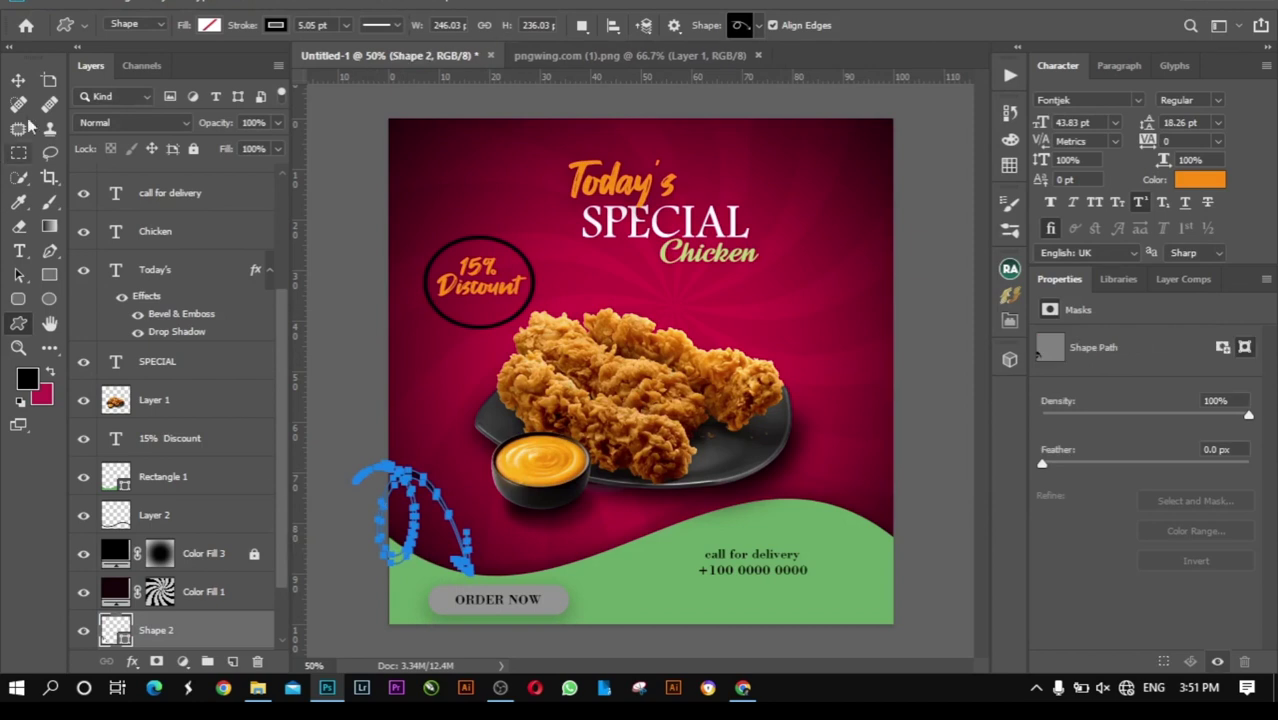
{"action": "key", "text": "v"}
Step: Flip the arrow, move it beside the sauce bowl and rotate it toward ORDER NOW
{"action": "key", "text": "ctrl+t"}
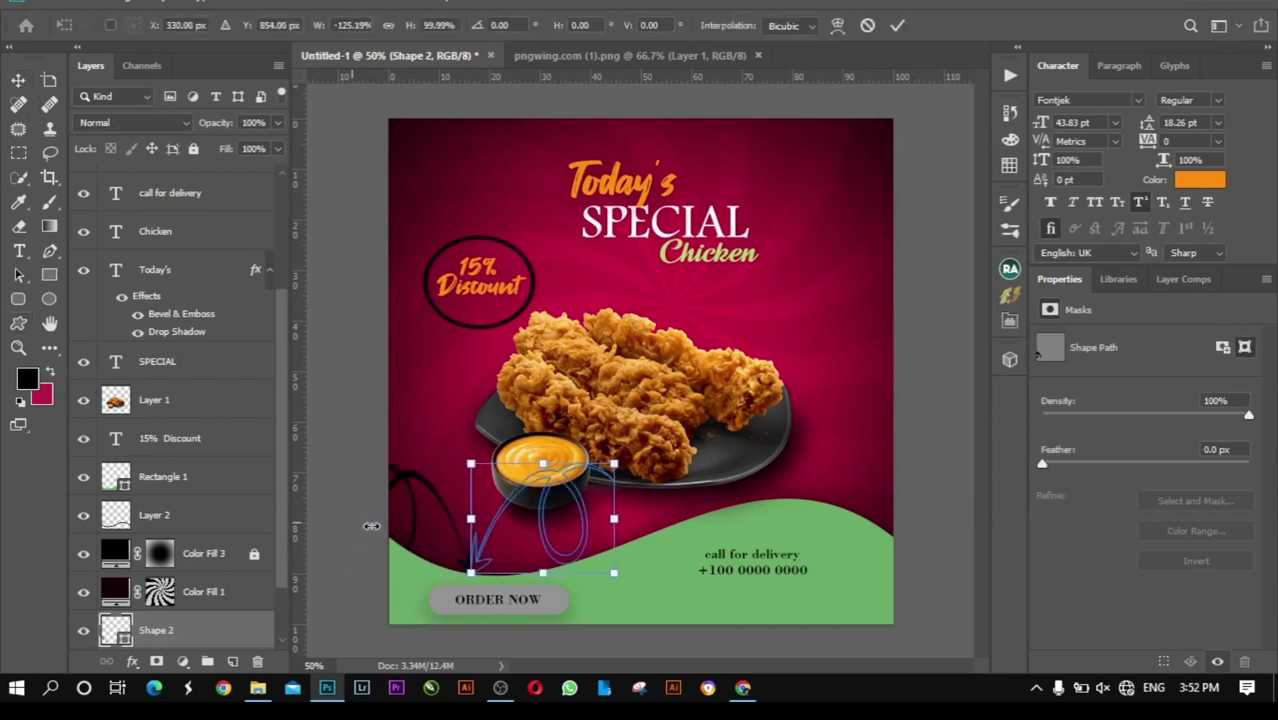
{"action": "left_click_drag", "start_coordinate": [355, 517], "coordinate": [610, 517]}
{"action": "mouse_move", "coordinate": [620, 455]}
{"action": "left_mouse_down"}
{"action": "mouse_move", "coordinate": [600, 430]}
{"action": "mouse_move", "coordinate": [585, 345]}
{"action": "left_mouse_up"}
{"action": "left_click_drag", "start_coordinate": [504, 437], "coordinate": [510, 466]}
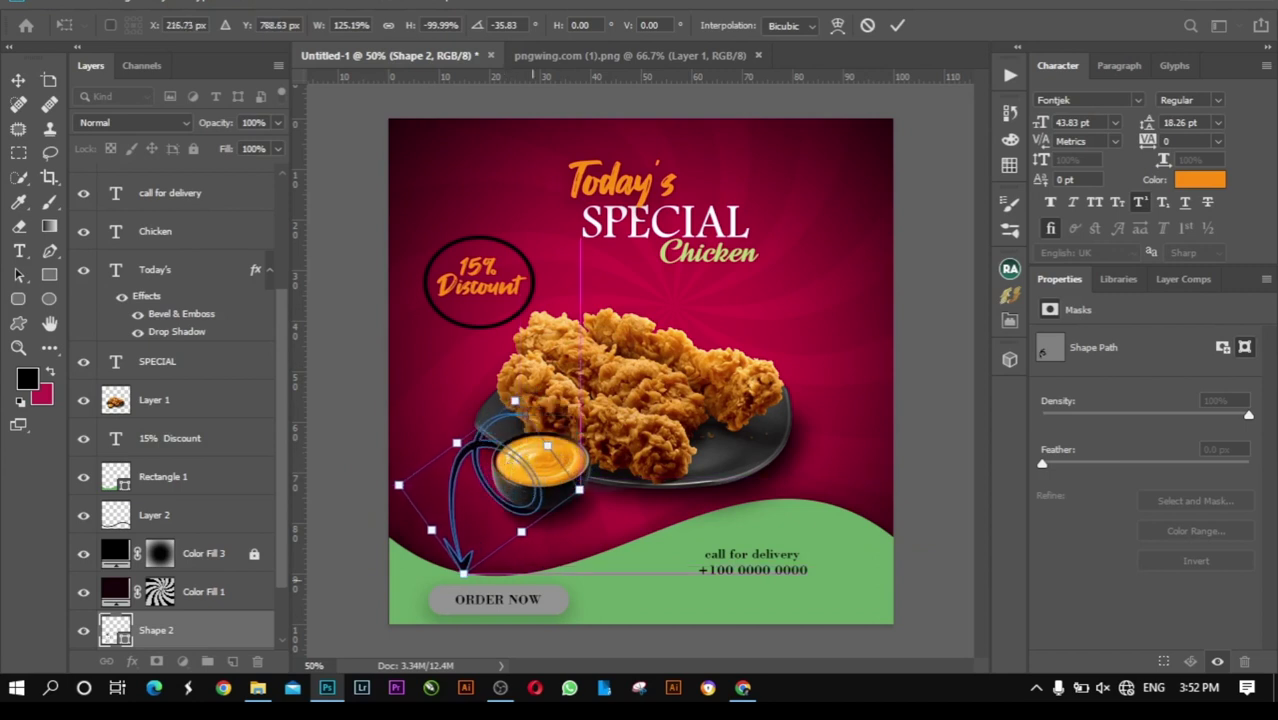
{"action": "key", "text": "Return"}
{"action": "left_click", "coordinate": [879, 303]}
{"action": "left_click", "coordinate": [944, 322]}
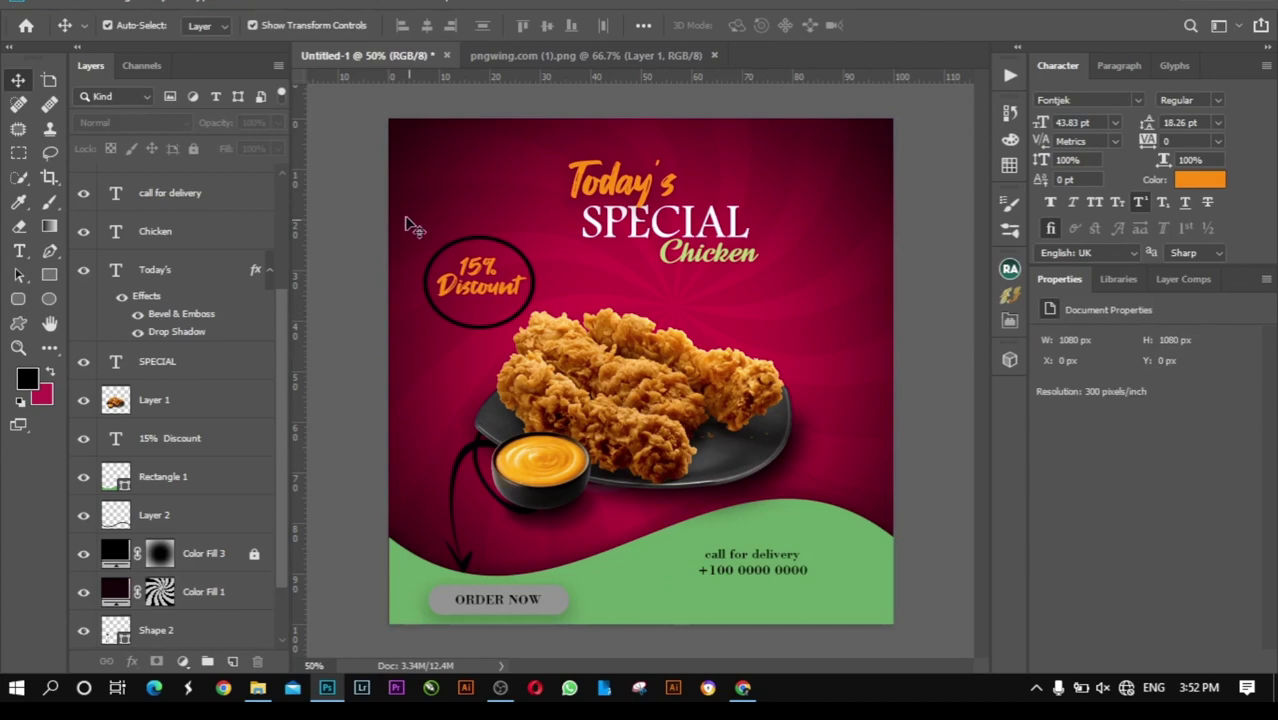